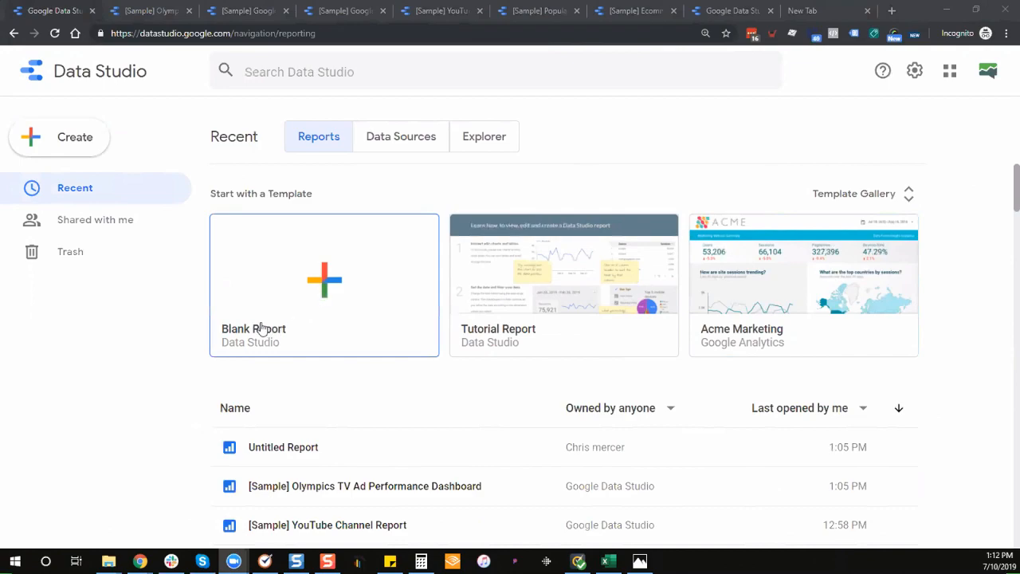
Expand the full template gallery and look through the available report templates.
{"action": "left_click", "coordinate": [917, 216]}
{"action": "left_click", "coordinate": [859, 194]}
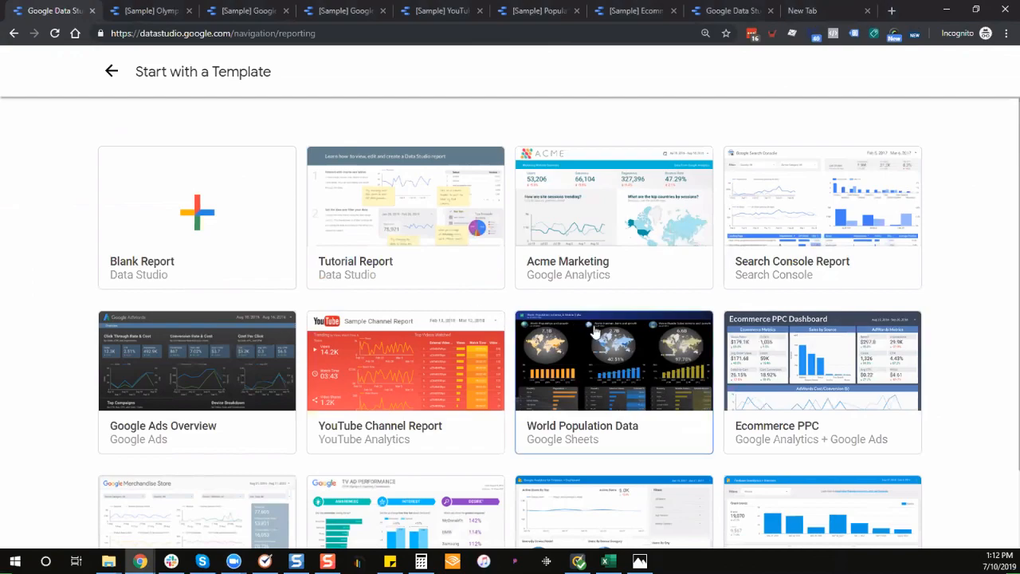
{"action": "scroll", "coordinate": [959, 328], "scroll_direction": "down", "scroll_amount": 1}
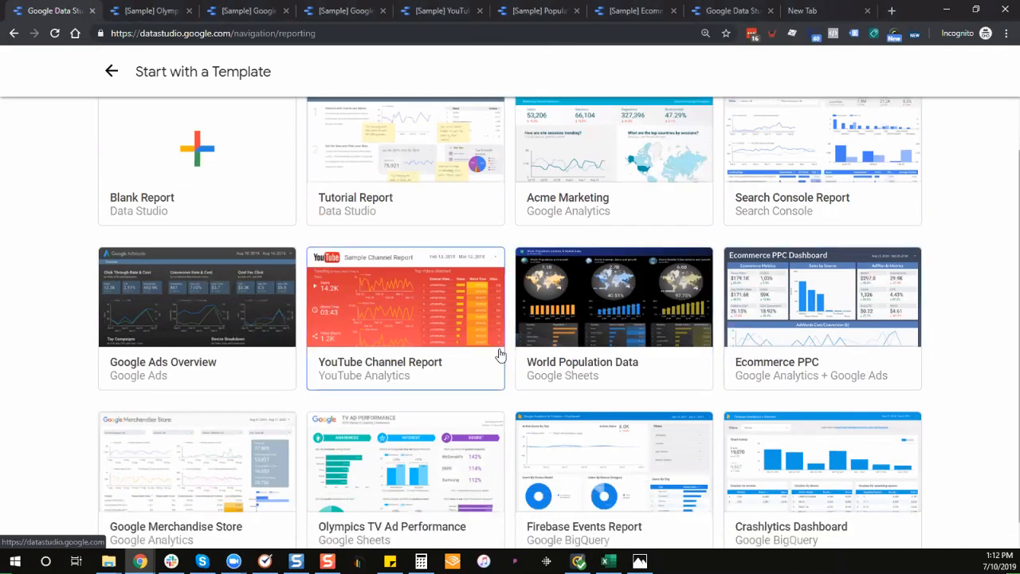
{"action": "scroll", "coordinate": [500, 354], "scroll_direction": "up", "scroll_amount": 1}
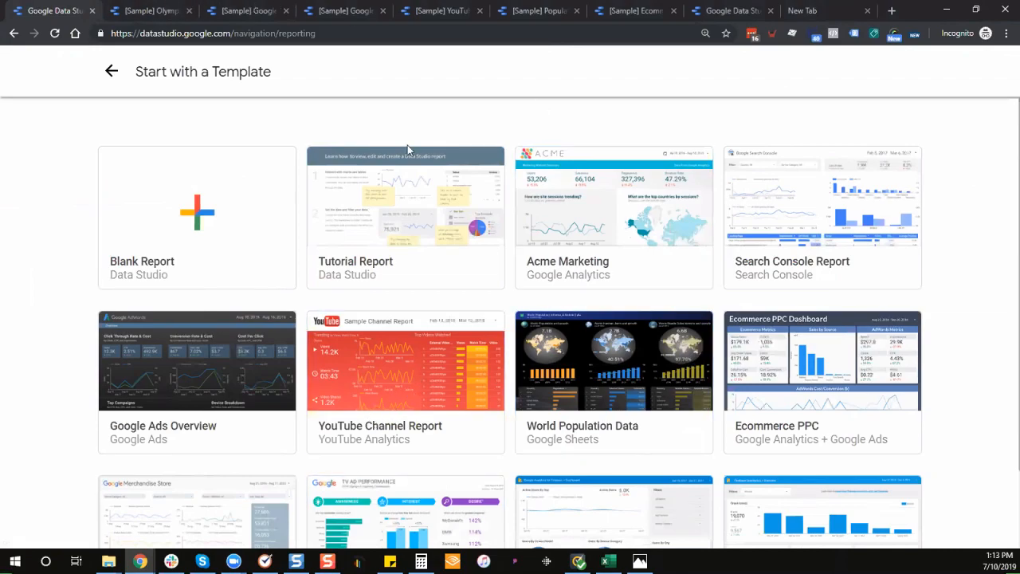
Review the Olympics TV Ad Performance sample dashboard, from its See, Think and Do sections down to the sourcing notes.
{"action": "left_click", "coordinate": [151, 15]}
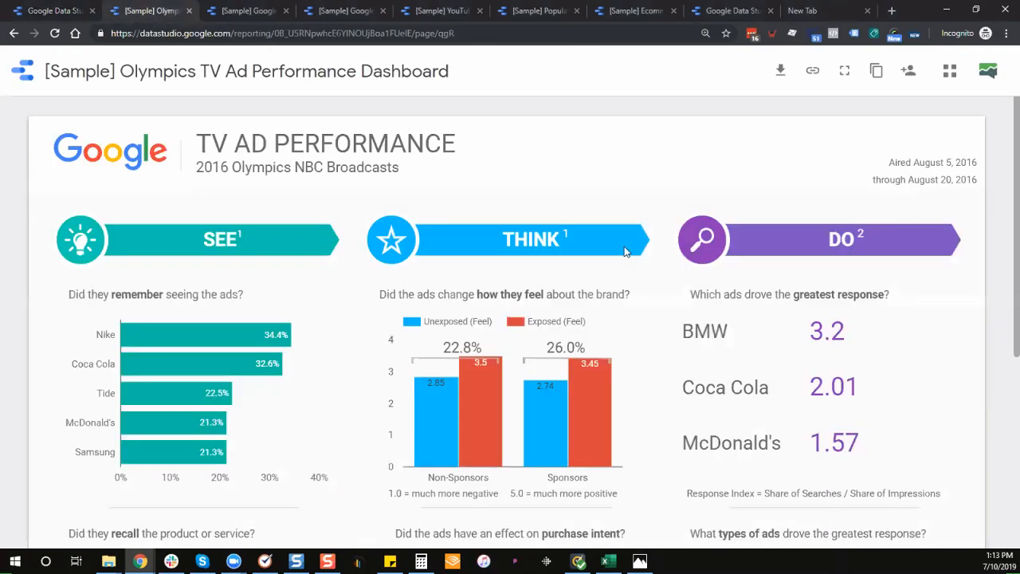
{"action": "scroll", "coordinate": [652, 209], "scroll_direction": "down", "scroll_amount": 1}
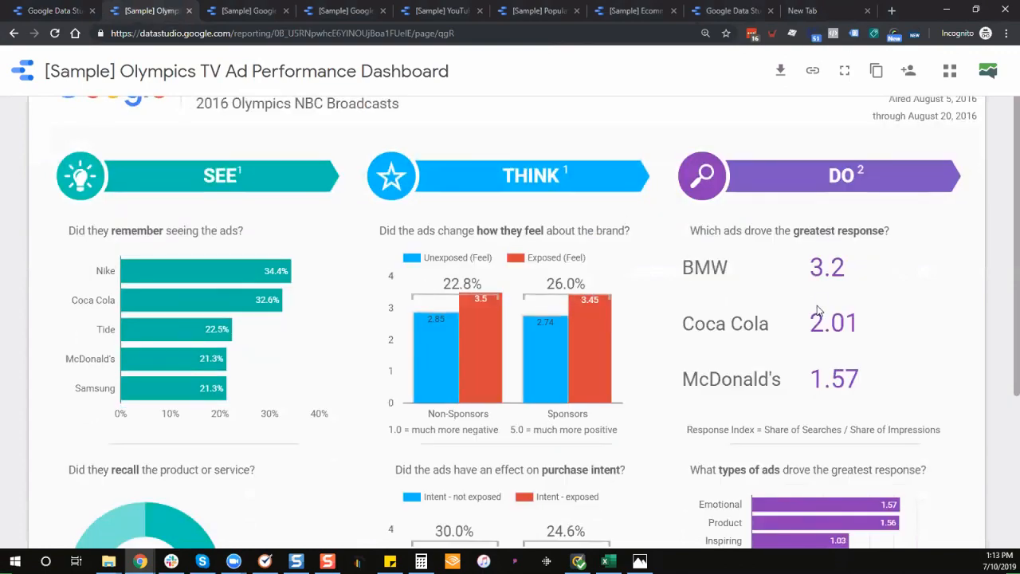
{"action": "scroll", "coordinate": [817, 273], "scroll_direction": "down", "scroll_amount": 2}
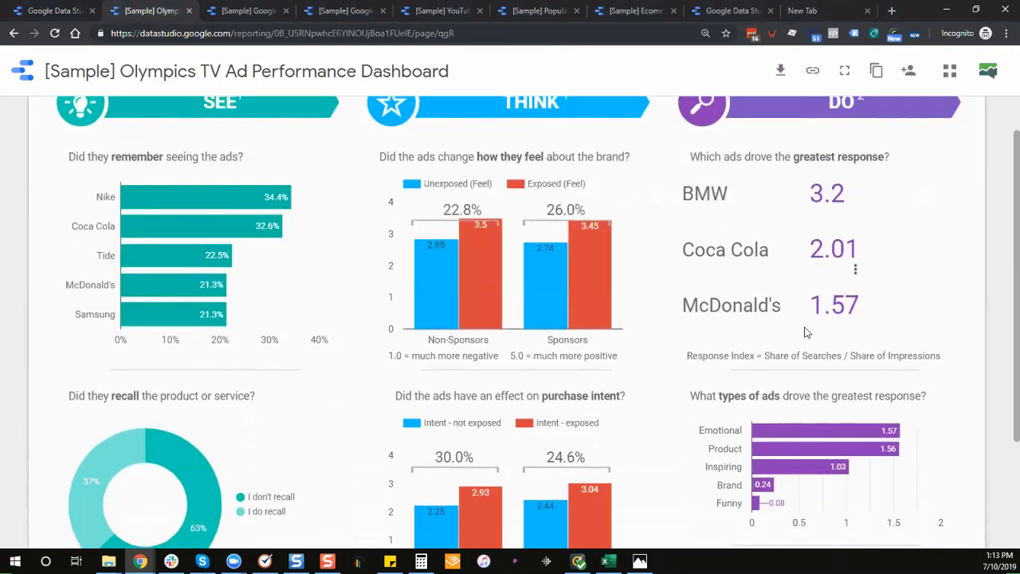
{"action": "scroll", "coordinate": [914, 398], "scroll_direction": "down", "scroll_amount": 1}
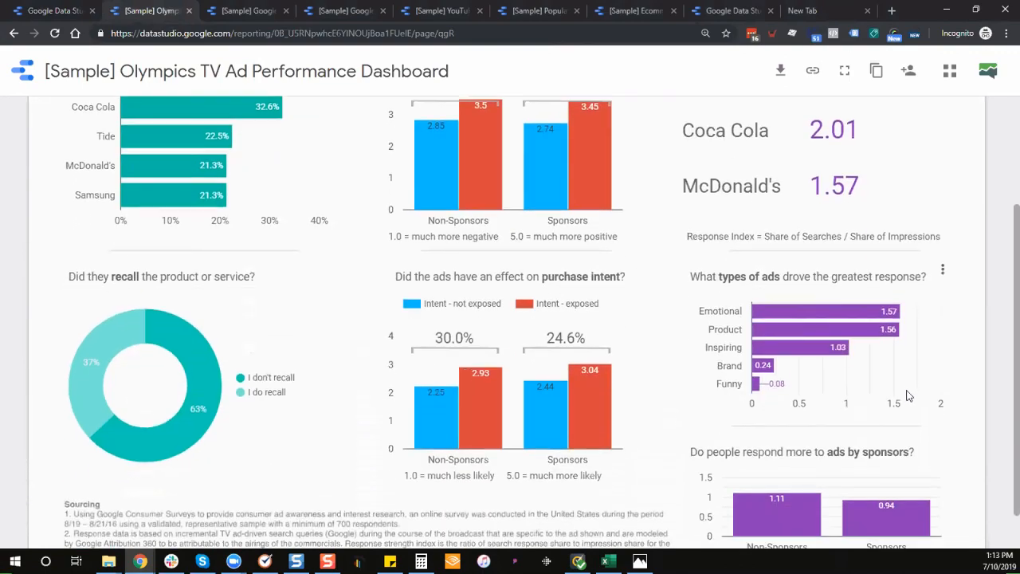
{"action": "scroll", "coordinate": [909, 395], "scroll_direction": "up", "scroll_amount": 3}
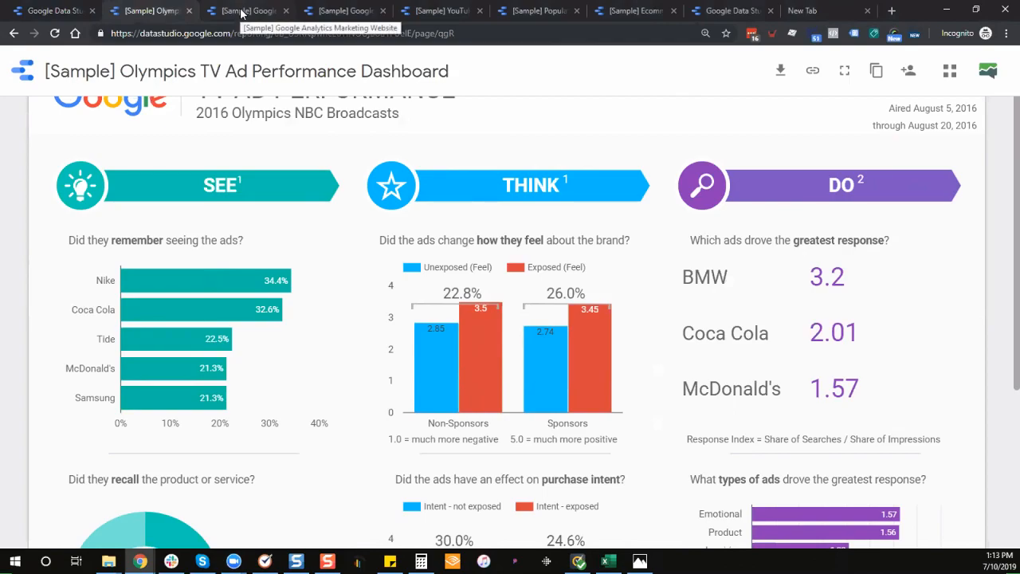
Review the Google Analytics Marketing Website sample report, covering the session trend, channels, country table and age and gender charts.
{"action": "left_click", "coordinate": [241, 14]}
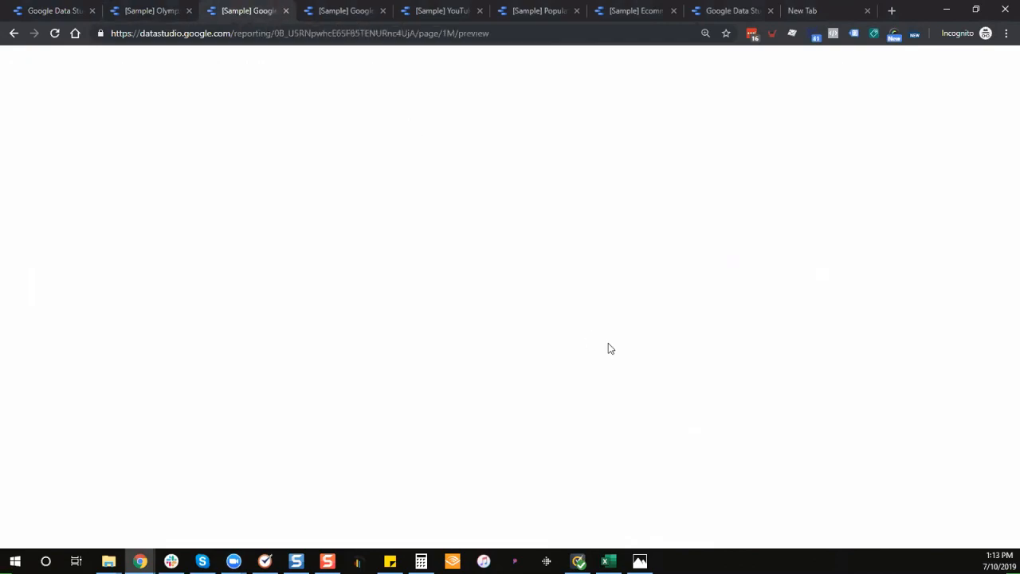
{"action": "scroll", "coordinate": [685, 313], "scroll_direction": "up", "scroll_amount": 3}
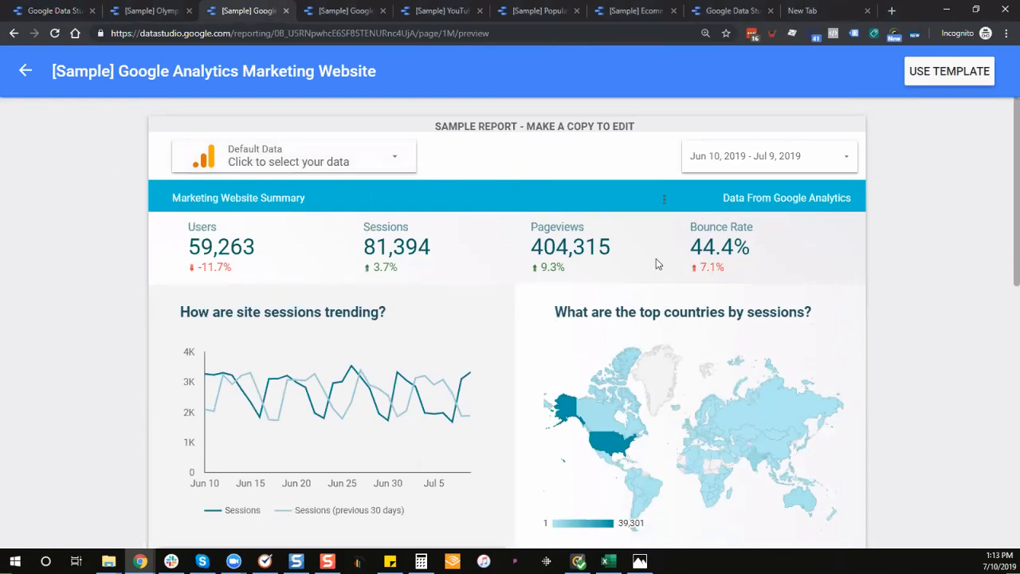
{"action": "scroll", "coordinate": [656, 258], "scroll_direction": "down", "scroll_amount": 1}
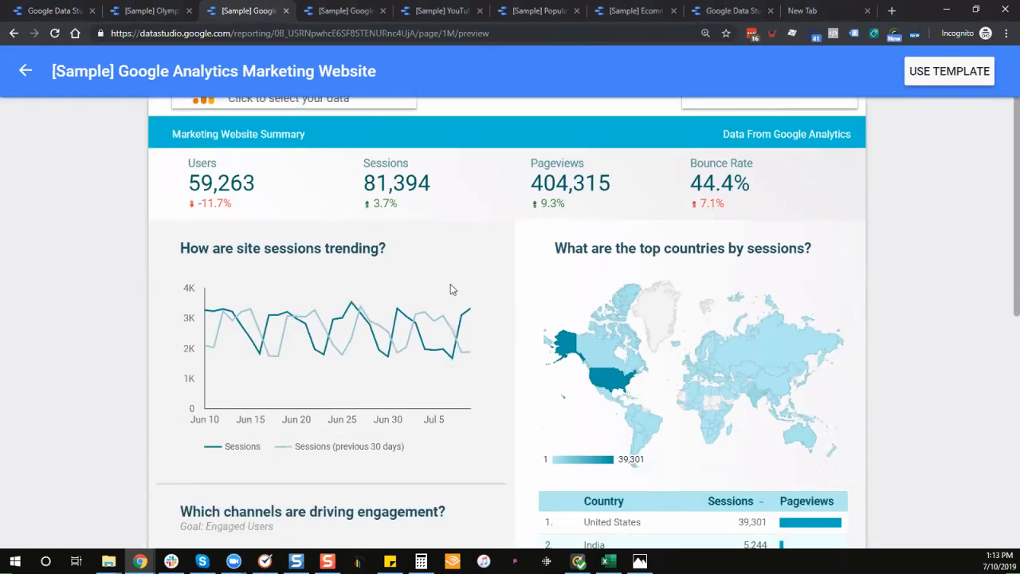
{"action": "scroll", "coordinate": [634, 342], "scroll_direction": "down", "scroll_amount": 1}
{"action": "scroll", "coordinate": [635, 365], "scroll_direction": "down", "scroll_amount": 3}
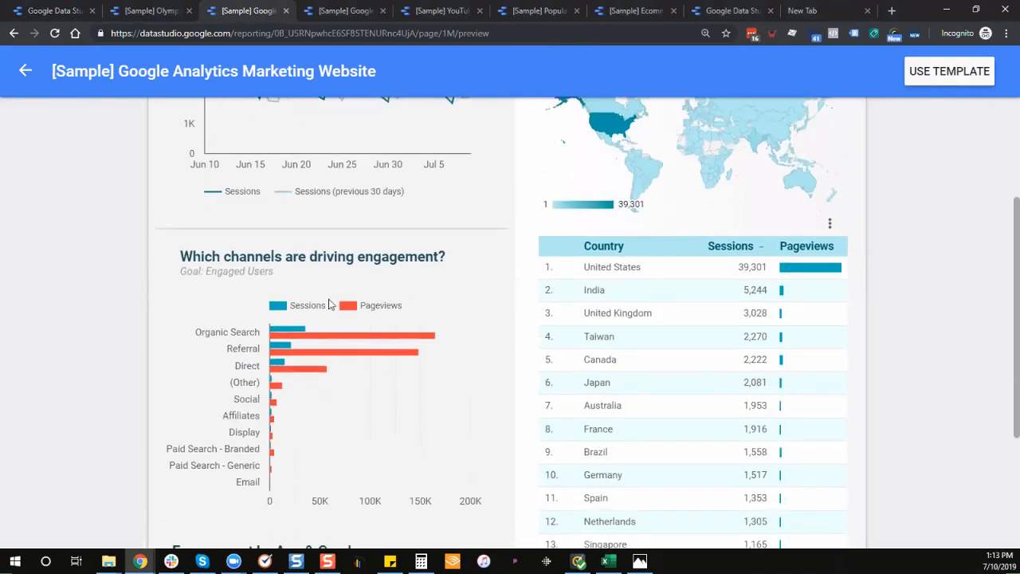
{"action": "scroll", "coordinate": [658, 335], "scroll_direction": "down", "scroll_amount": 1}
{"action": "scroll", "coordinate": [670, 346], "scroll_direction": "down", "scroll_amount": 3}
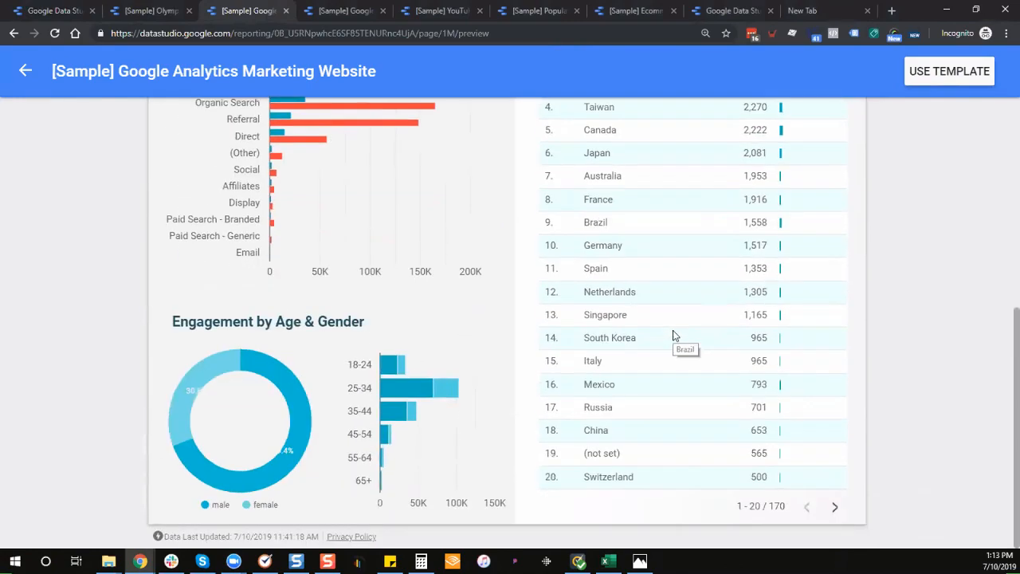
Review the Google Ads Overview sample report, including its click-through, conversion and cost-per-click sections.
{"action": "left_click", "coordinate": [338, 8]}
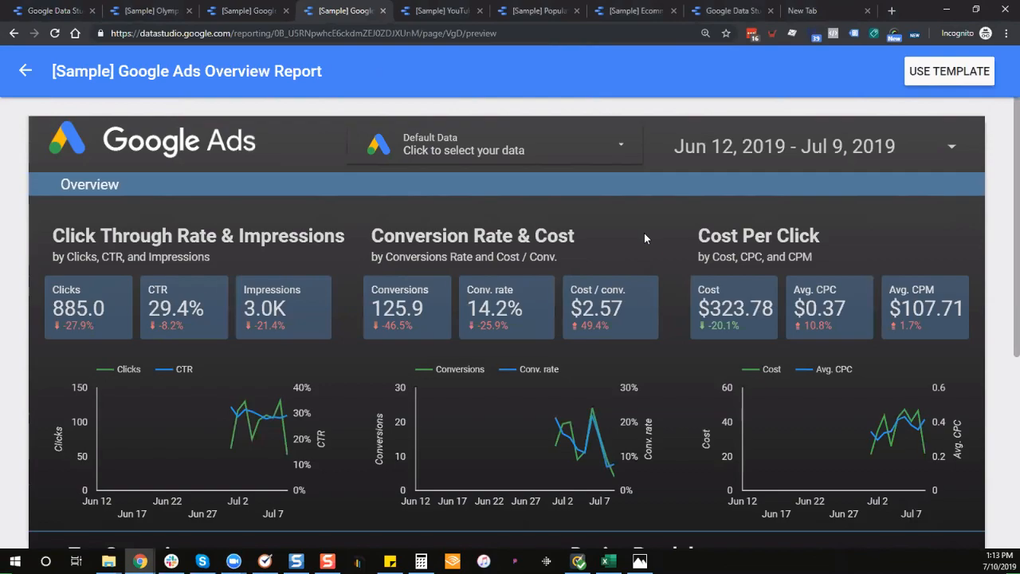
{"action": "scroll", "coordinate": [645, 236], "scroll_direction": "down", "scroll_amount": 1}
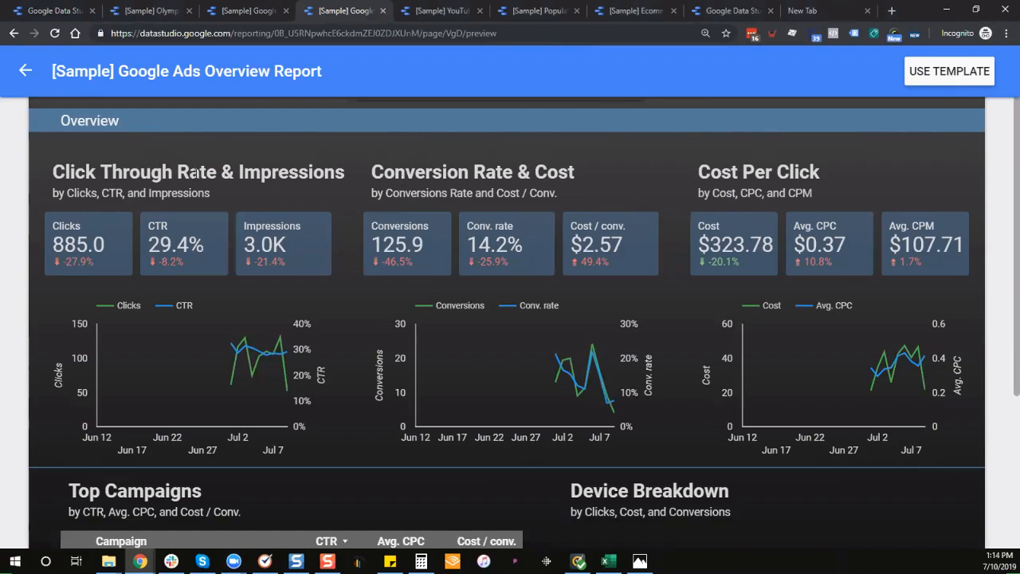
{"action": "scroll", "coordinate": [678, 160], "scroll_direction": "up", "scroll_amount": 1}
{"action": "scroll", "coordinate": [718, 259], "scroll_direction": "down", "scroll_amount": 1}
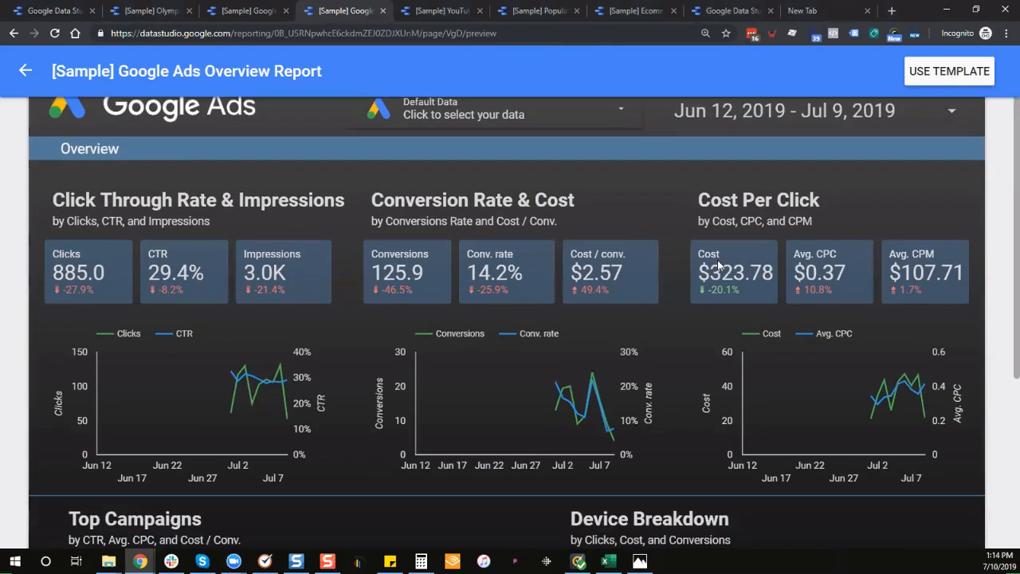
{"action": "scroll", "coordinate": [718, 260], "scroll_direction": "down", "scroll_amount": 4}
Review the YouTube Channel sample report from the trending metrics and top videos down to the country and state maps.
{"action": "left_click", "coordinate": [432, 11]}
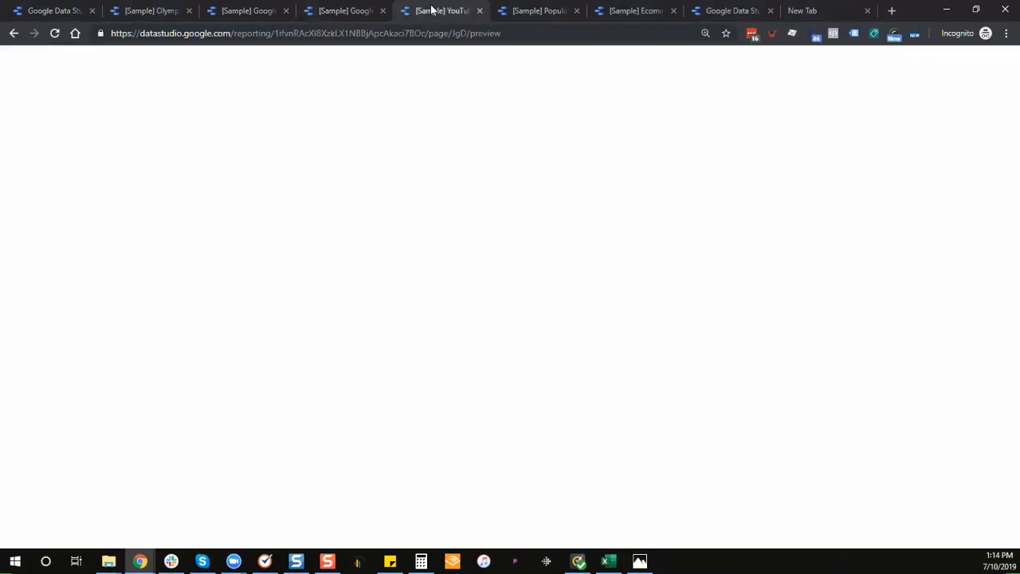
{"action": "scroll", "coordinate": [711, 252], "scroll_direction": "up", "scroll_amount": 6}
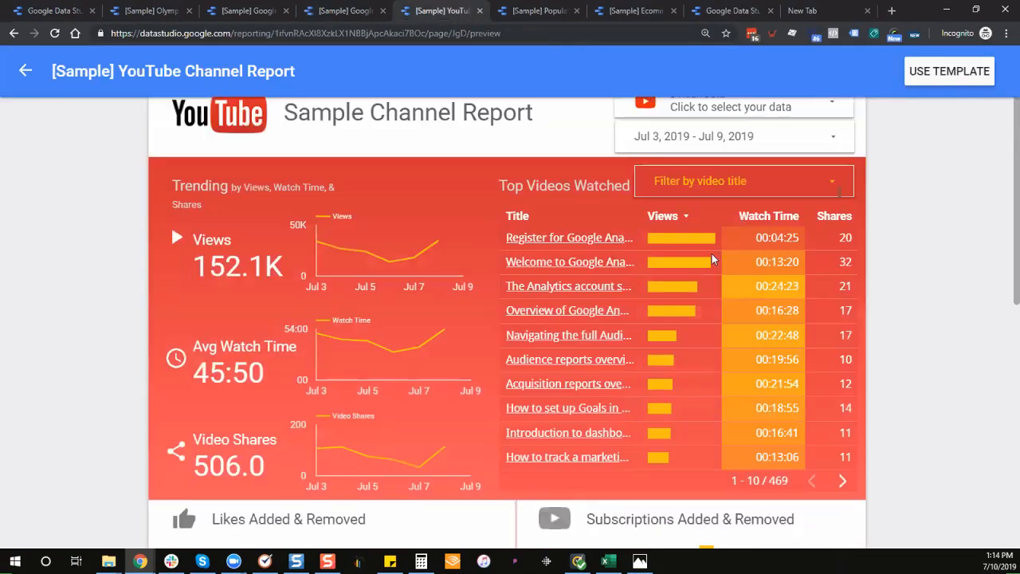
{"action": "scroll", "coordinate": [718, 261], "scroll_direction": "down", "scroll_amount": 4}
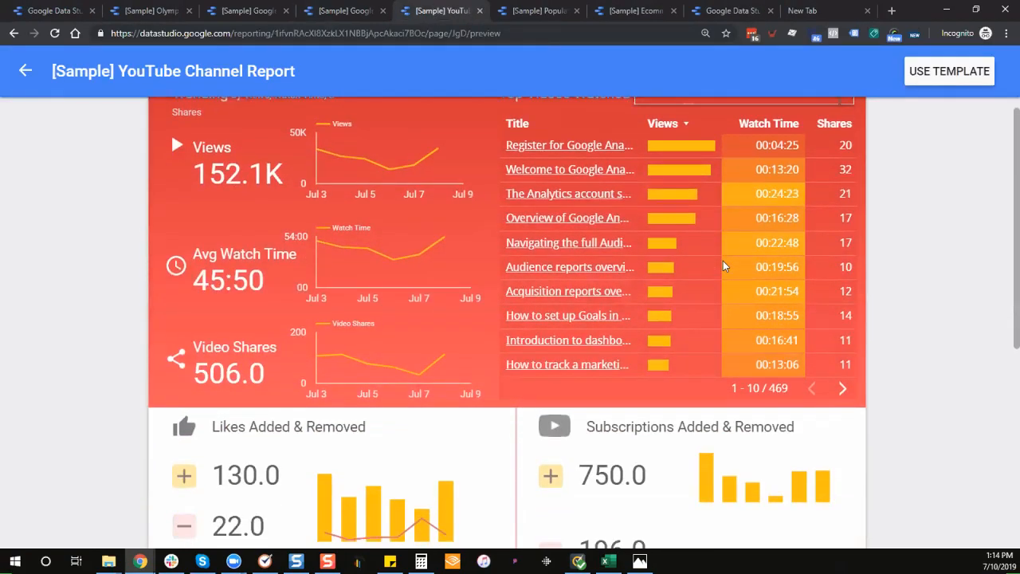
{"action": "scroll", "coordinate": [723, 265], "scroll_direction": "down", "scroll_amount": 3}
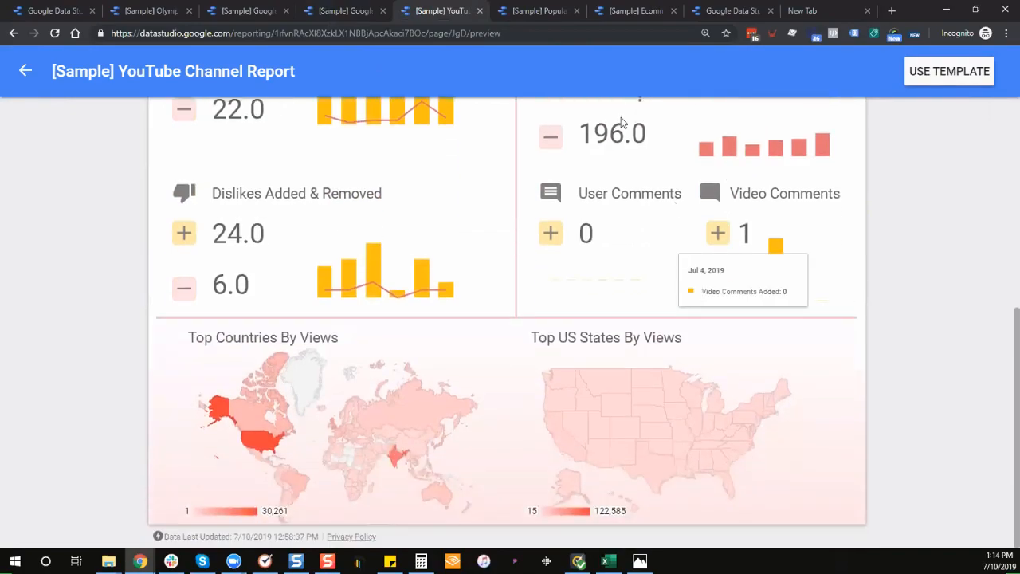
Review the Population sample report, including its world maps, yearly charts and country tables.
{"action": "left_click", "coordinate": [527, 6]}
{"action": "scroll", "coordinate": [864, 303], "scroll_direction": "up", "scroll_amount": 3}
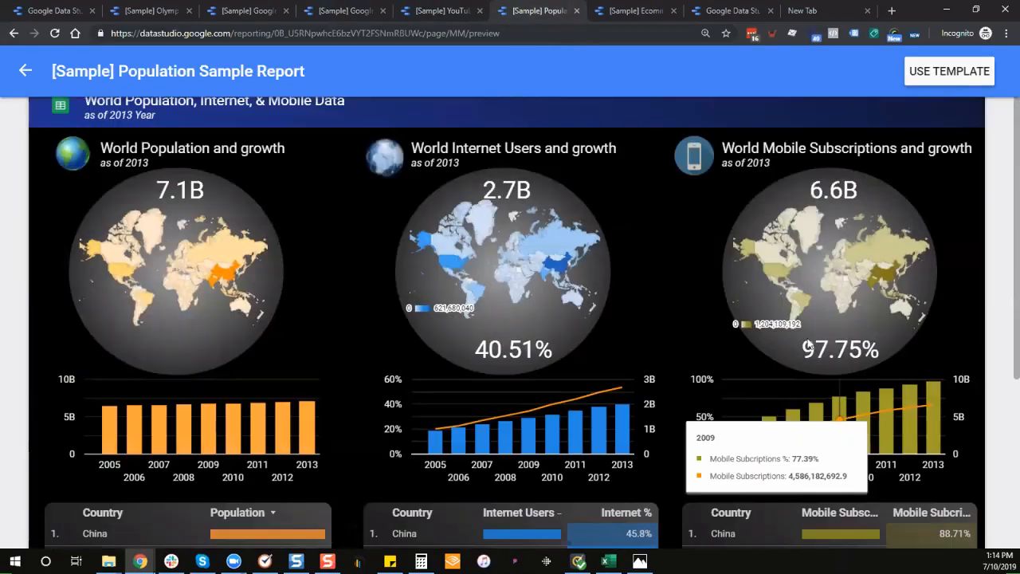
{"action": "scroll", "coordinate": [654, 250], "scroll_direction": "down", "scroll_amount": 4}
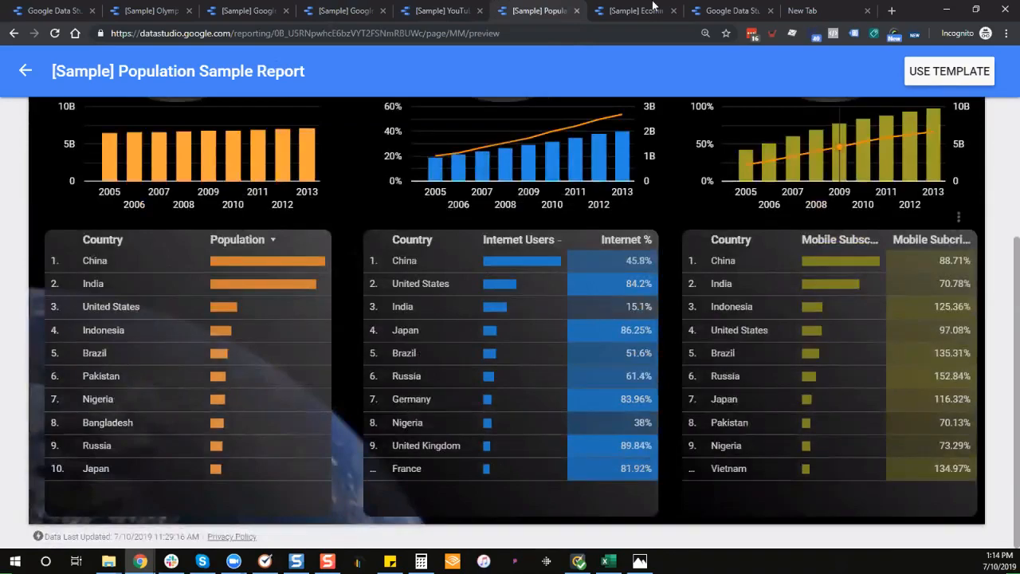
Review the Ecommerce & Google Ads sample dashboard, including its sales metrics and Google Ads cost per conversion chart.
{"action": "left_click", "coordinate": [640, 11]}
{"action": "scroll", "coordinate": [784, 220], "scroll_direction": "up", "scroll_amount": 3}
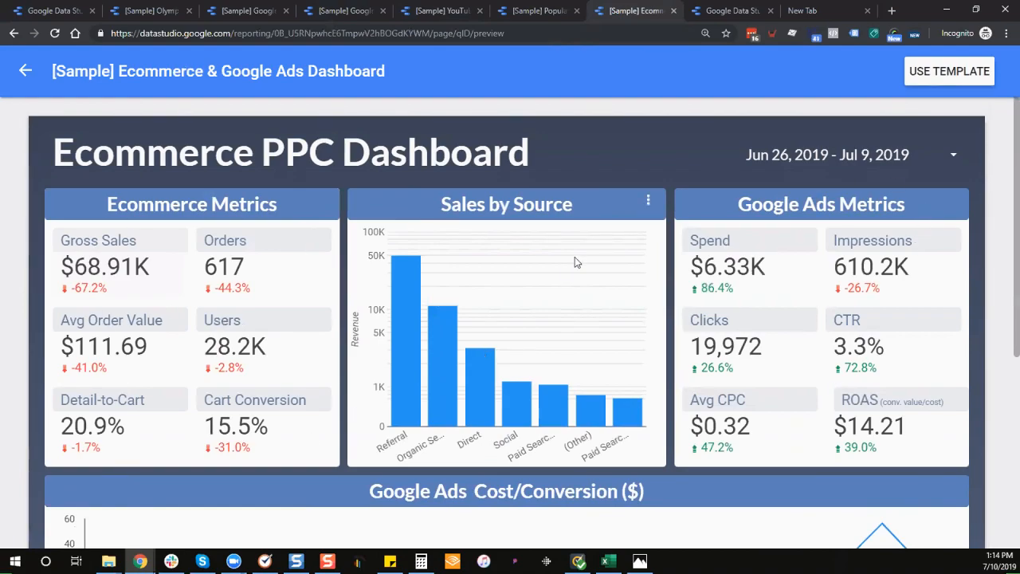
{"action": "scroll", "coordinate": [512, 276], "scroll_direction": "down", "scroll_amount": 2}
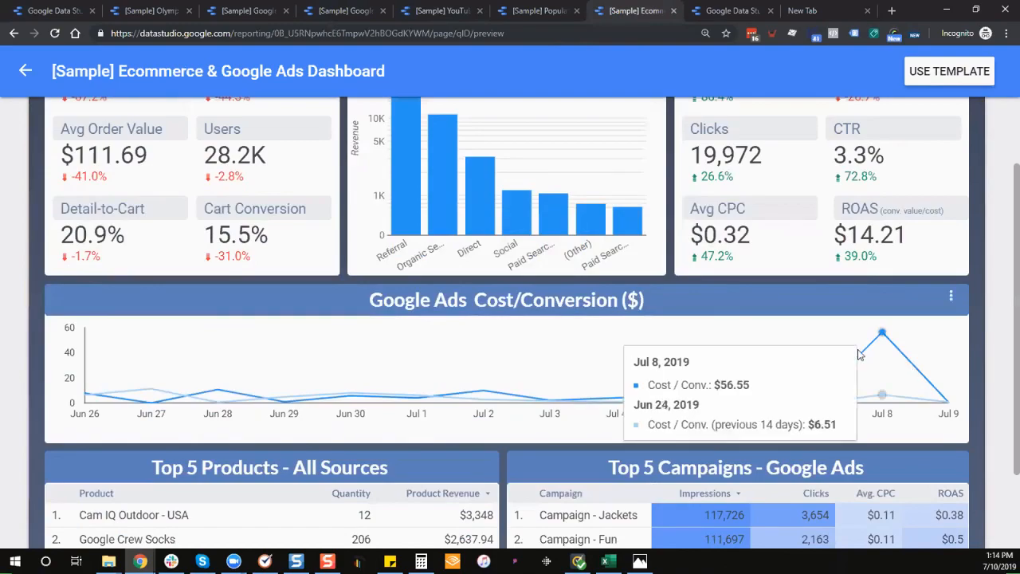
Create a blank report from the template gallery, search the data sources for "samp" and add [Sample] Google Analytics Data to it.
{"action": "left_click", "coordinate": [51, 10]}
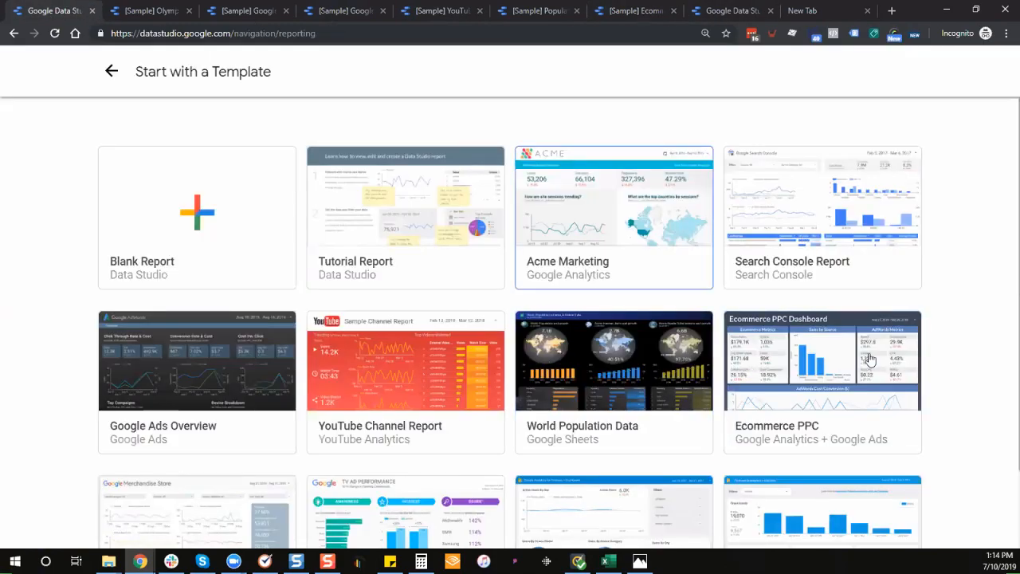
{"action": "left_click", "coordinate": [201, 218]}
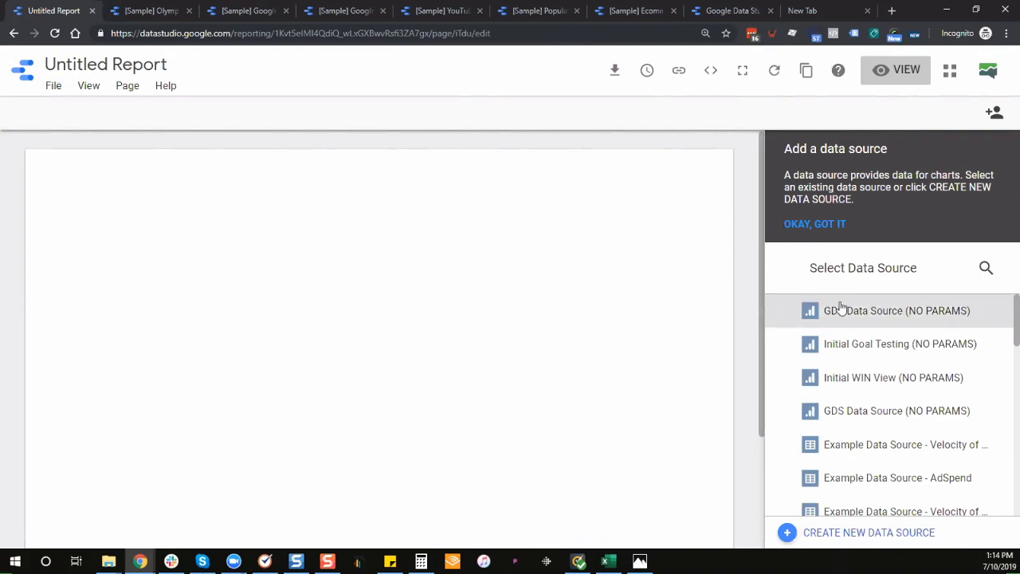
{"action": "left_click", "coordinate": [987, 270]}
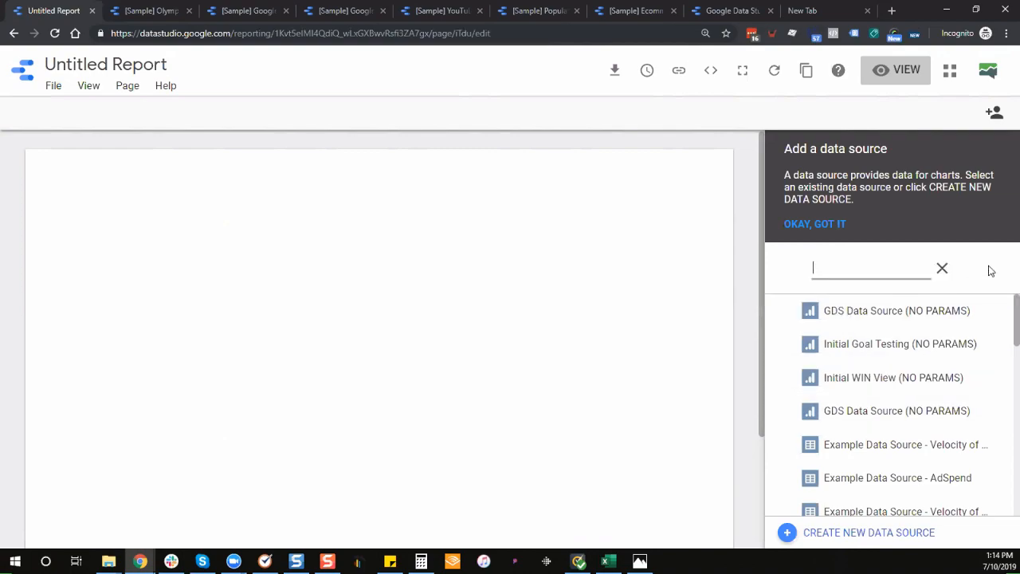
{"action": "type", "text": "sam"}
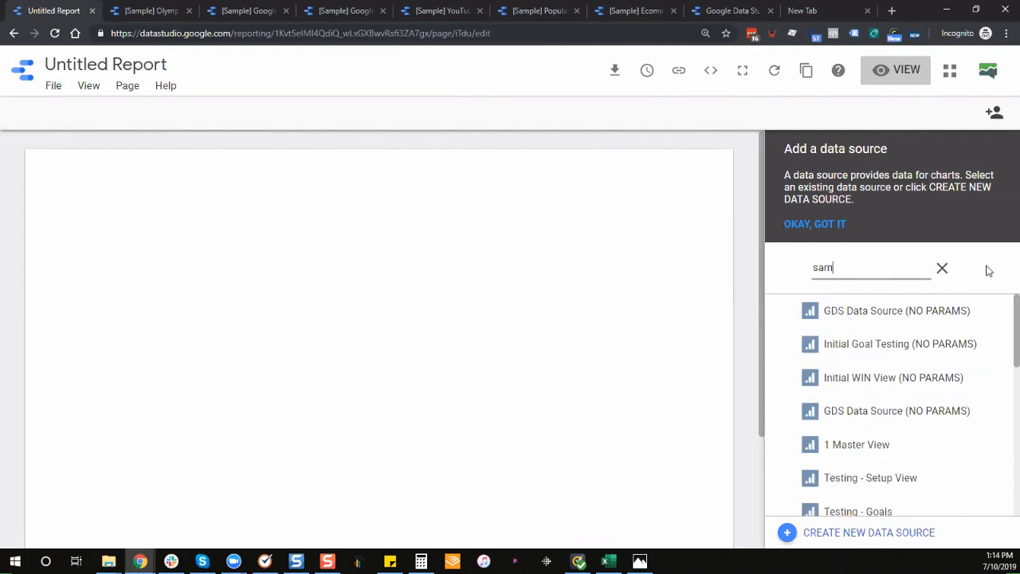
{"action": "type", "text": "p"}
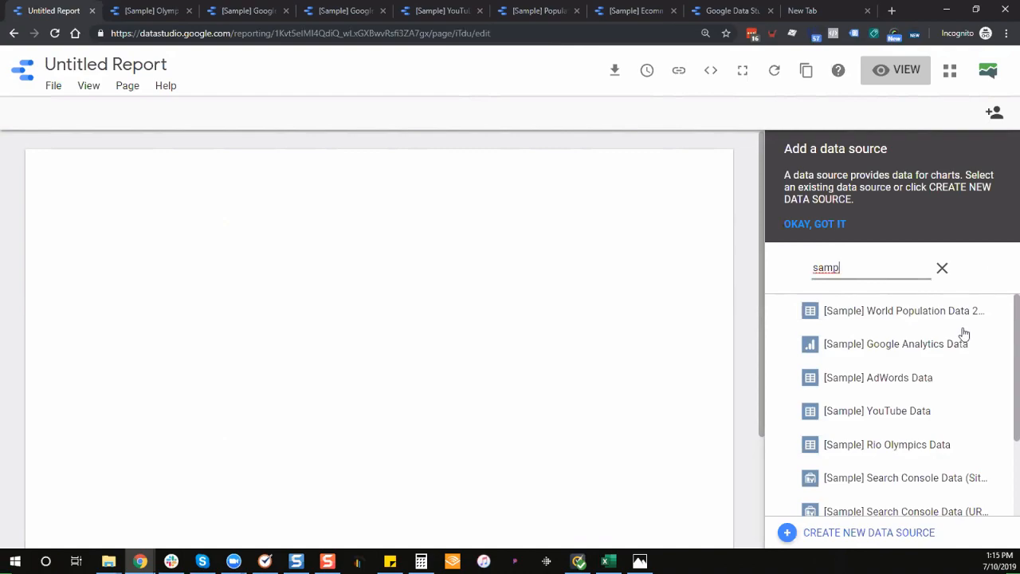
{"action": "left_click", "coordinate": [898, 344]}
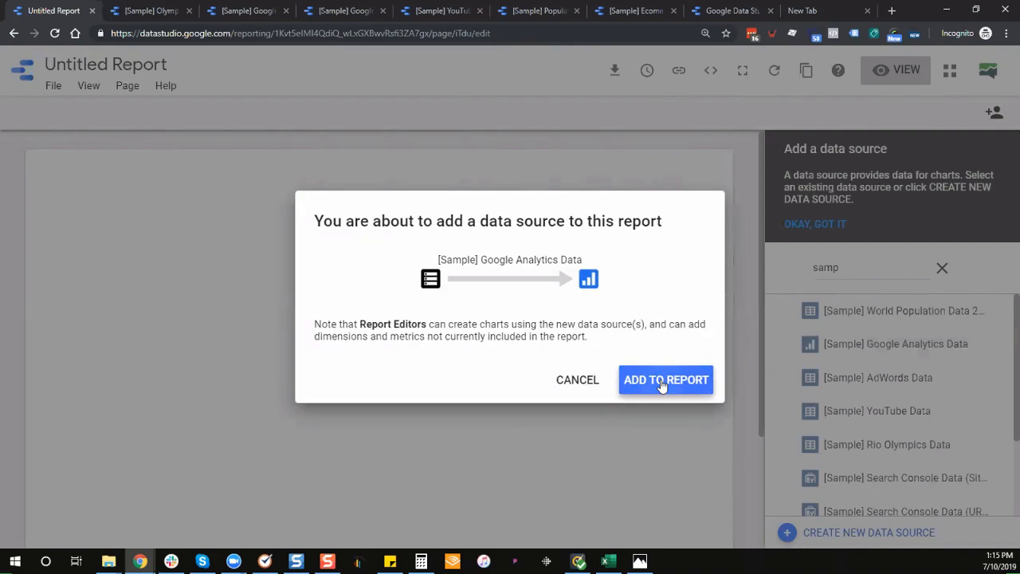
{"action": "left_click", "coordinate": [665, 381]}
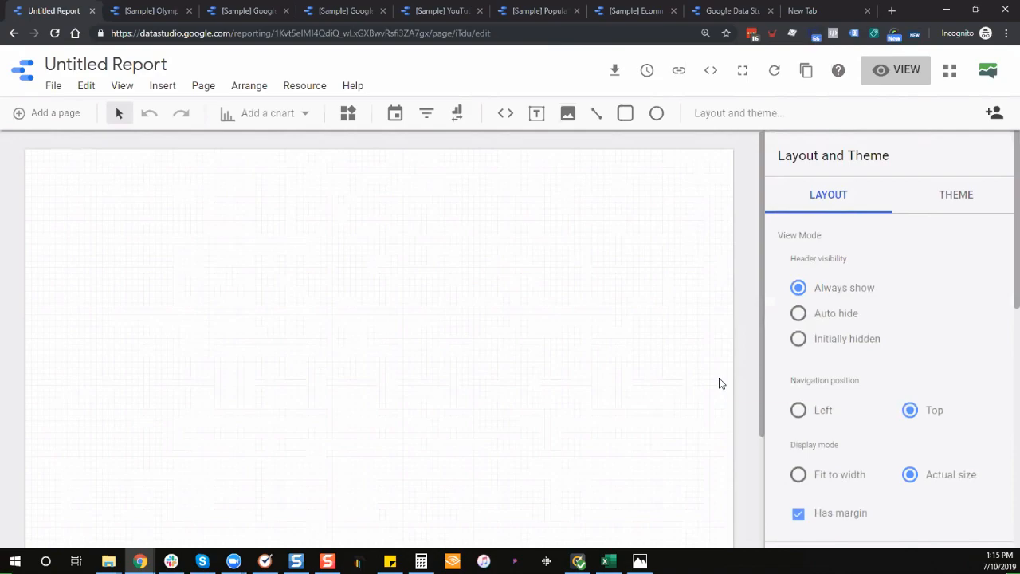
Look through the available chart types, from tables and scorecards down to pivot tables and bullet charts.
{"action": "left_click", "coordinate": [285, 116]}
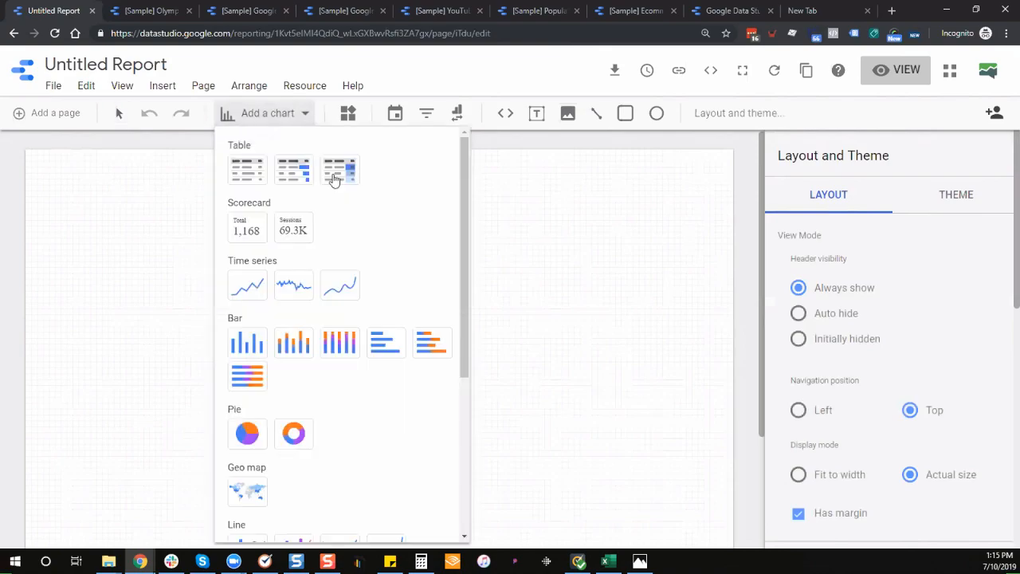
{"action": "scroll", "coordinate": [351, 247], "scroll_direction": "down", "scroll_amount": 3}
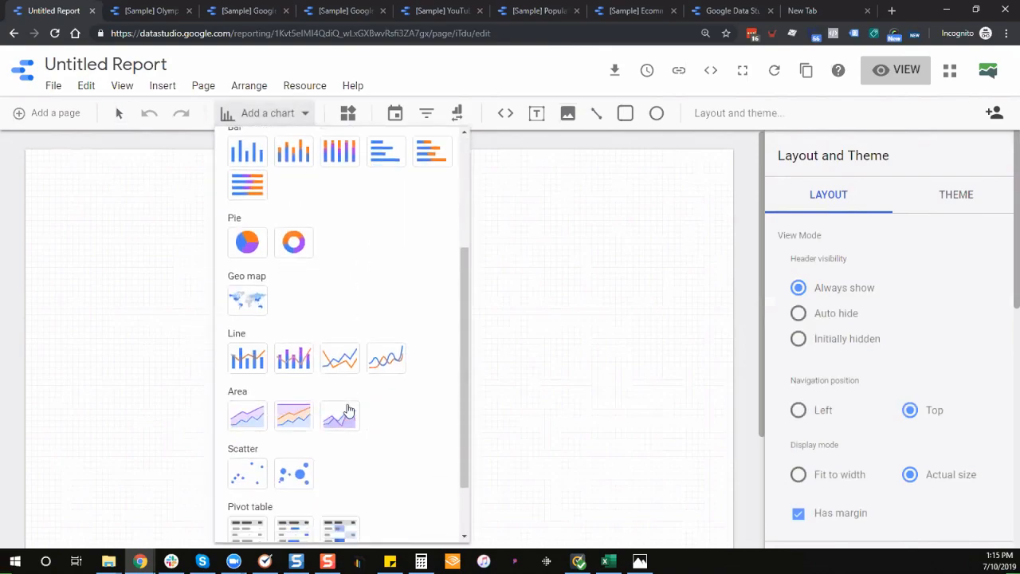
{"action": "scroll", "coordinate": [348, 410], "scroll_direction": "down", "scroll_amount": 1}
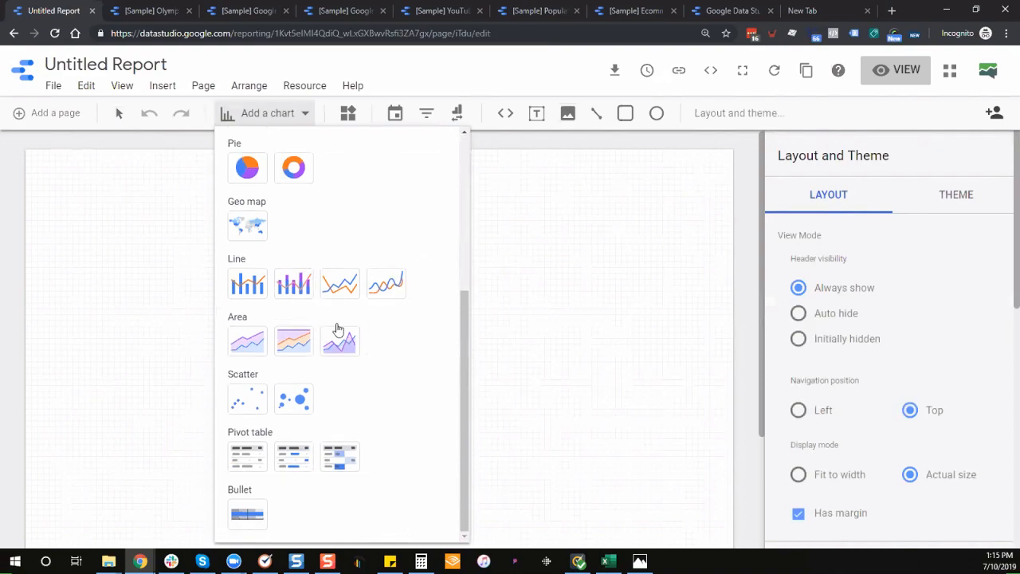
{"action": "scroll", "coordinate": [318, 451], "scroll_direction": "up", "scroll_amount": 3}
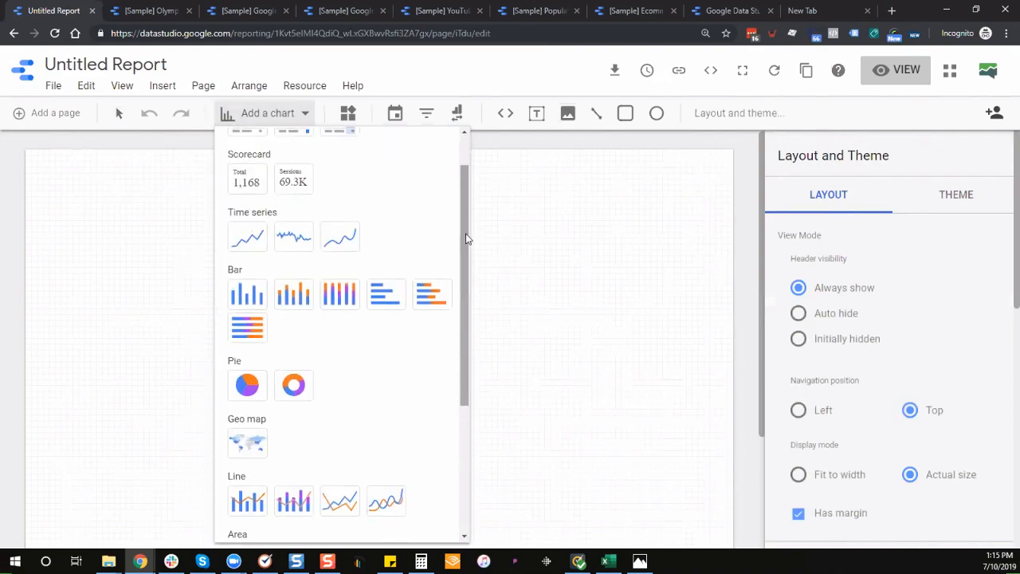
{"action": "scroll", "coordinate": [467, 239], "scroll_direction": "up", "scroll_amount": 1}
{"action": "left_click", "coordinate": [613, 247]}
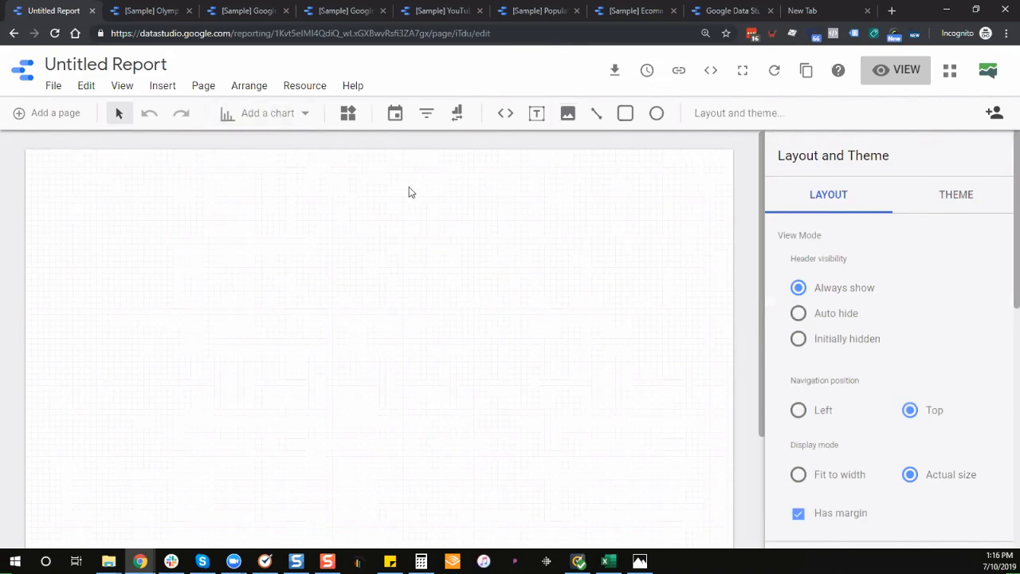
Insert a plain table chart near the left edge of the blank report page.
{"action": "left_click", "coordinate": [273, 118]}
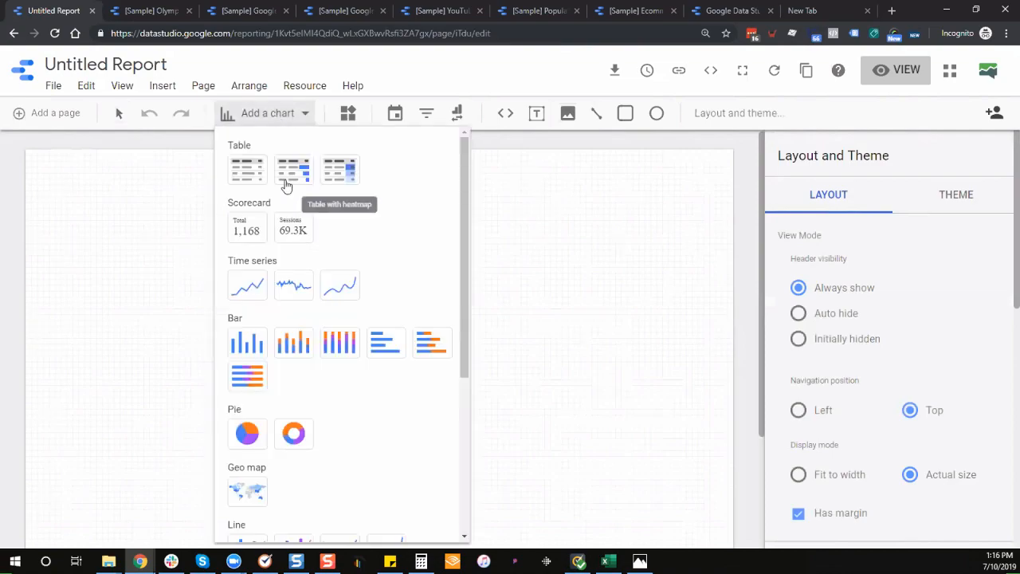
{"action": "left_click", "coordinate": [243, 171]}
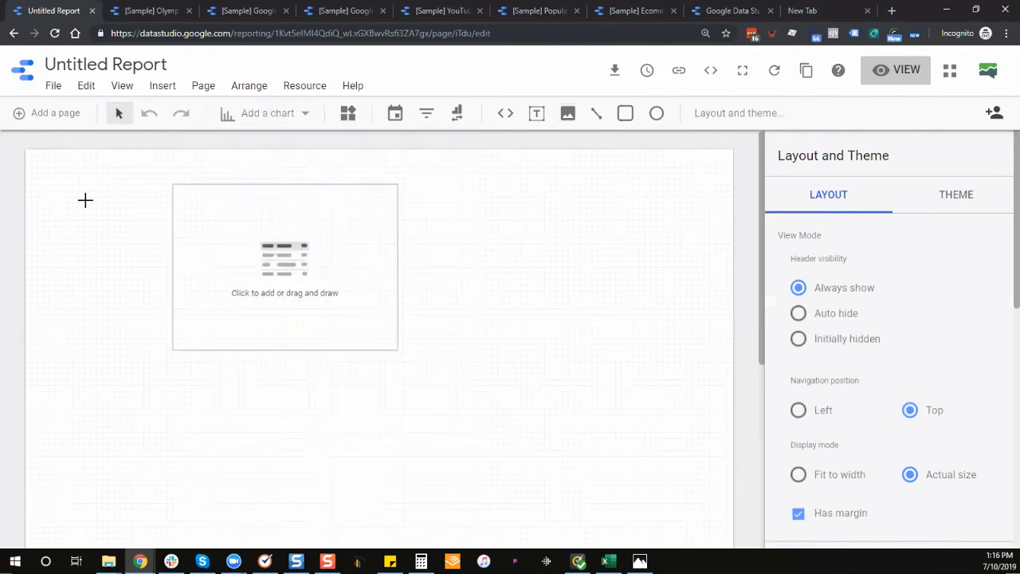
{"action": "left_click", "coordinate": [89, 243]}
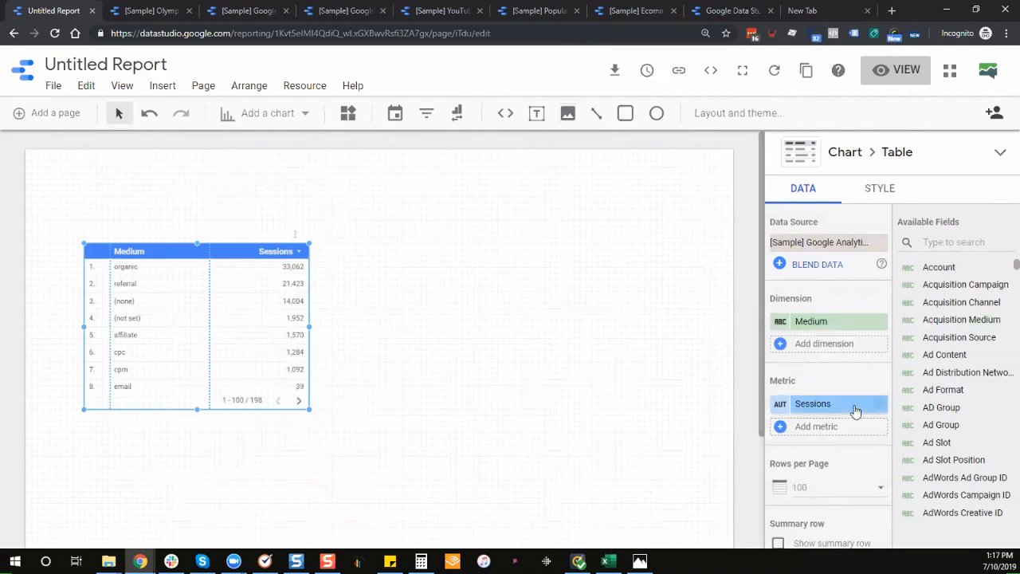
Search the metric fields for "user" and add Users as a second metric below Sessions in the table.
{"action": "left_click", "coordinate": [961, 244]}
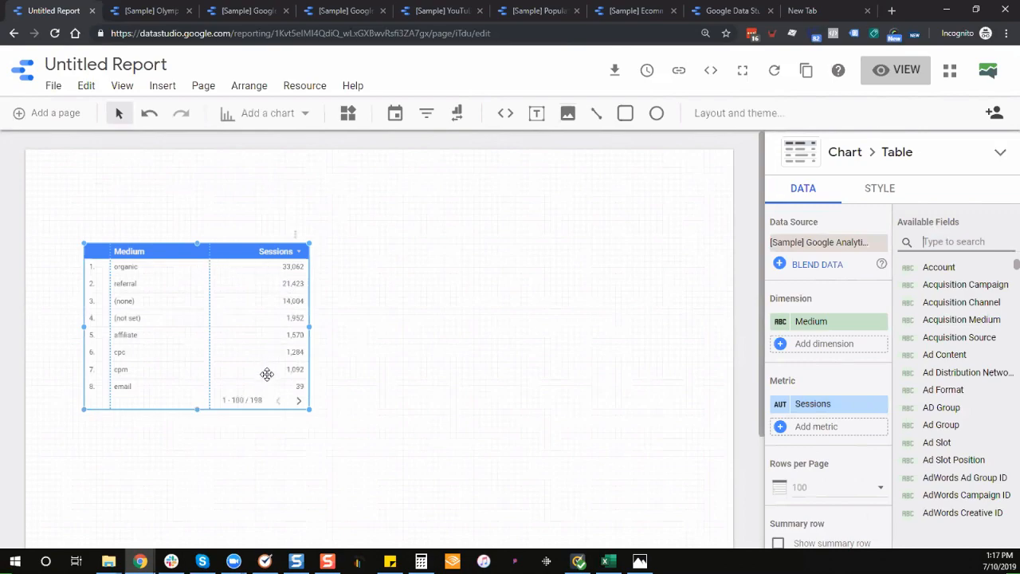
{"action": "left_click", "coordinate": [781, 428]}
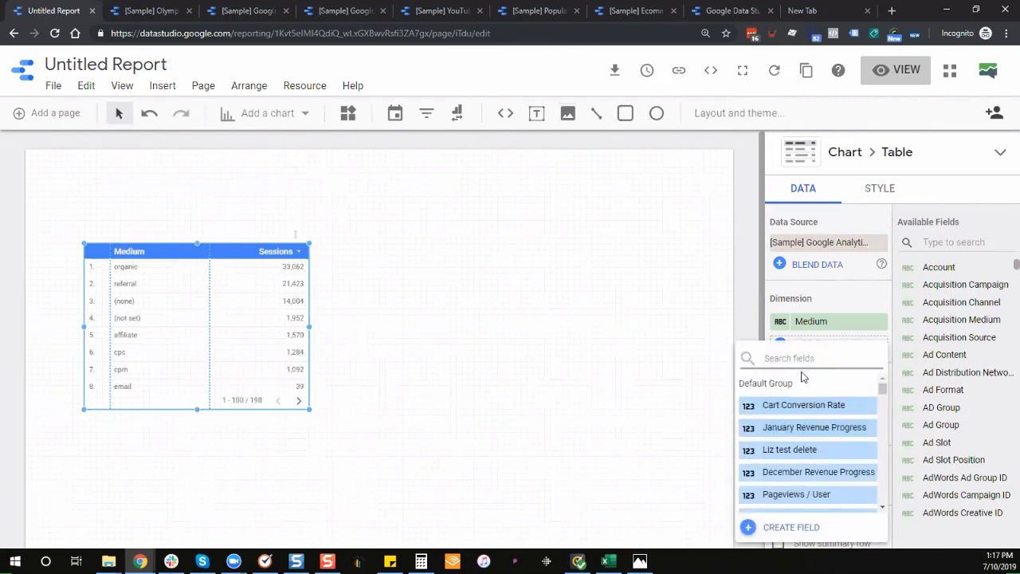
{"action": "type", "text": "user"}
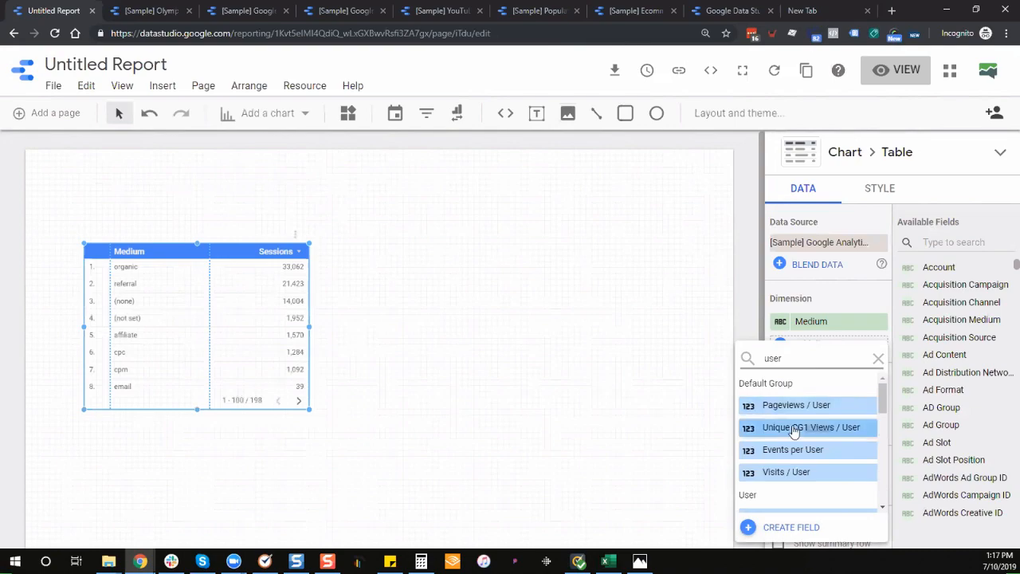
{"action": "scroll", "coordinate": [794, 430], "scroll_direction": "down", "scroll_amount": 3}
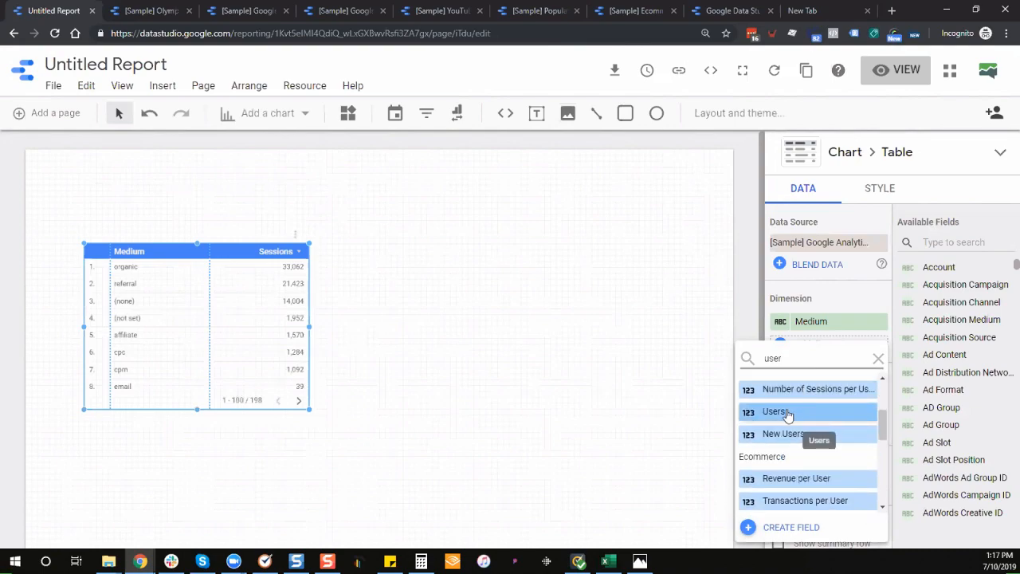
{"action": "left_click", "coordinate": [788, 412]}
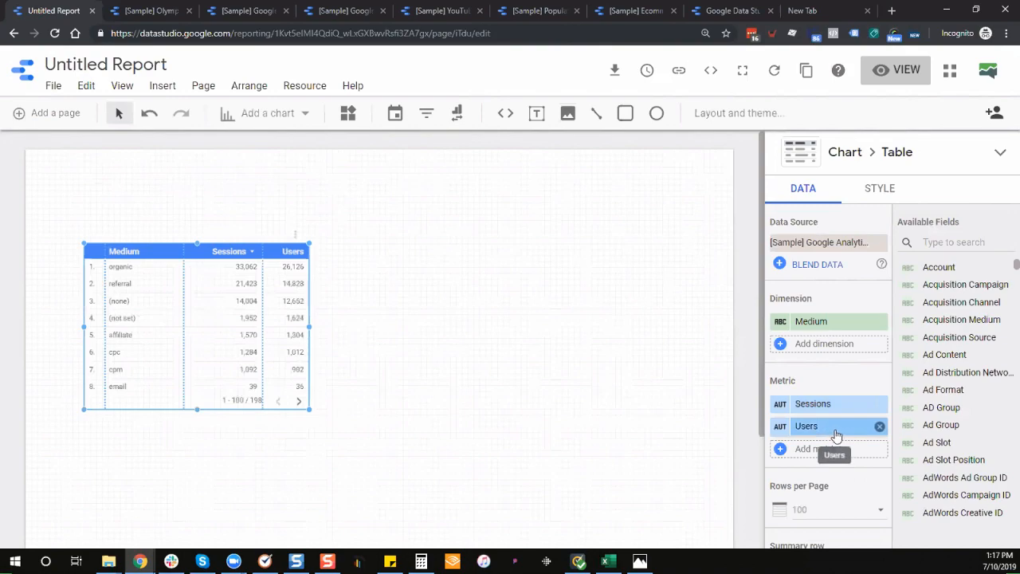
{"action": "left_click_drag", "start_coordinate": [834, 405], "coordinate": [821, 431]}
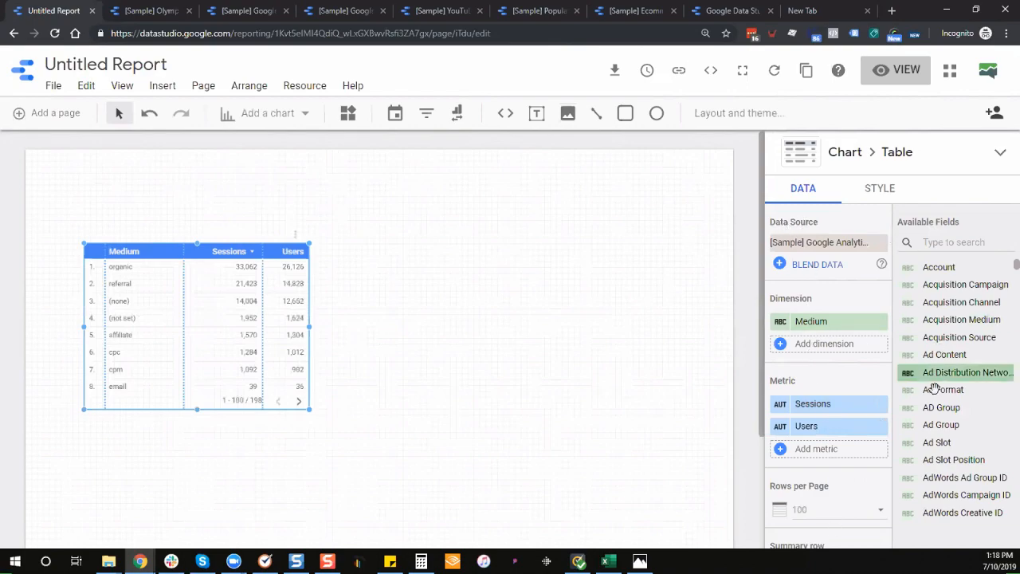
Widen the table rightward until it spans a little over half the page's width.
{"action": "scroll", "coordinate": [850, 370], "scroll_direction": "down", "scroll_amount": 2}
{"action": "left_click_drag", "start_coordinate": [309, 326], "coordinate": [474, 326]}
{"action": "scroll", "coordinate": [829, 318], "scroll_direction": "up", "scroll_amount": 2}
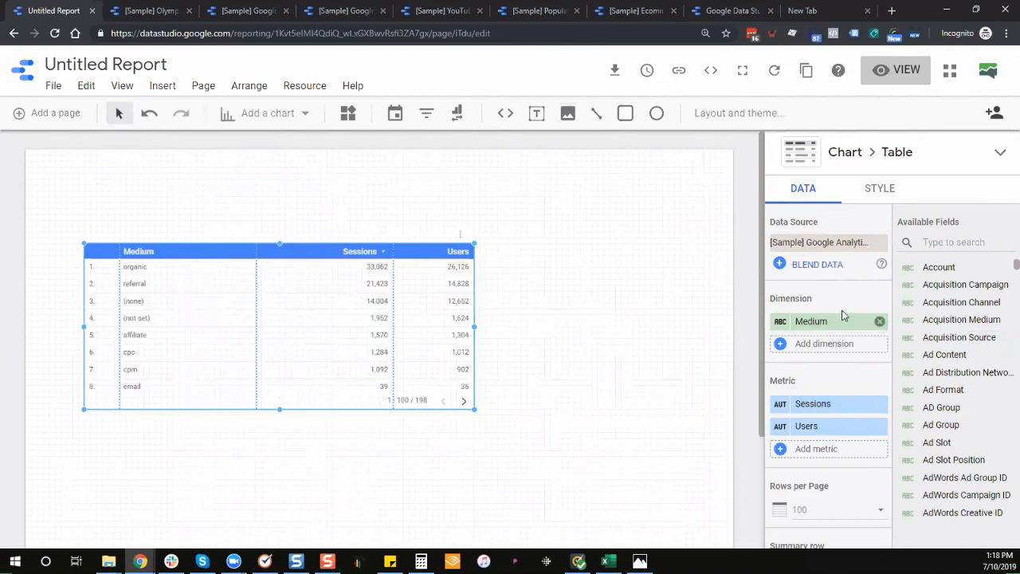
Review the table's dimension, metric and rows-per-page settings and turn on its summary row.
{"action": "scroll", "coordinate": [807, 319], "scroll_direction": "down", "scroll_amount": 1}
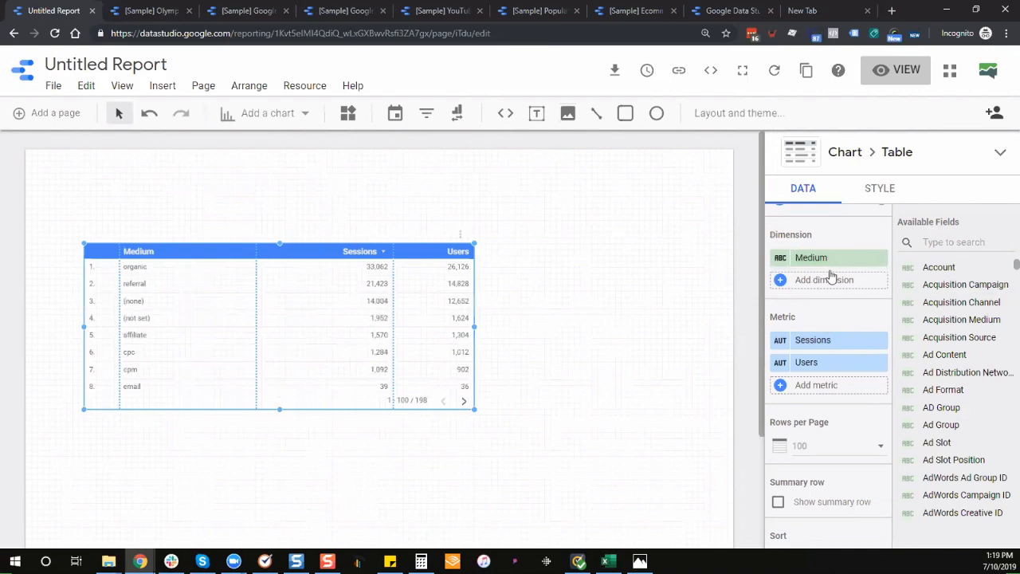
{"action": "scroll", "coordinate": [846, 259], "scroll_direction": "down", "scroll_amount": 1}
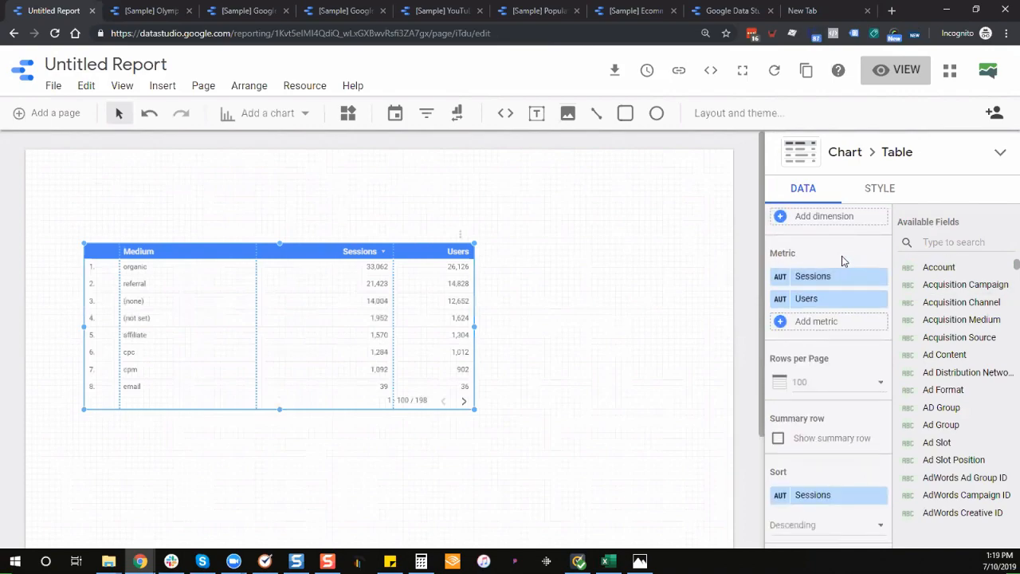
{"action": "scroll", "coordinate": [843, 259], "scroll_direction": "up", "scroll_amount": 1}
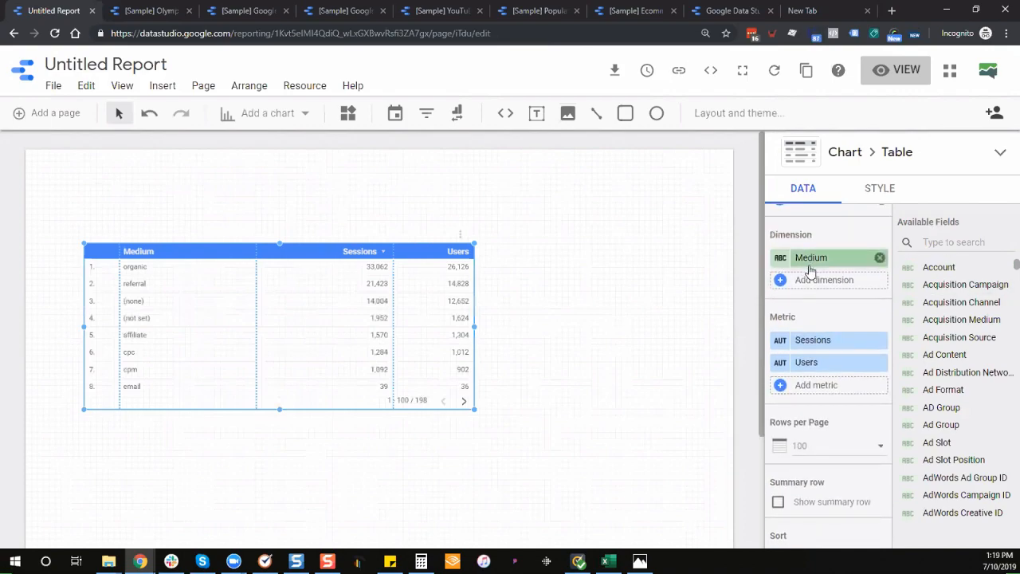
{"action": "scroll", "coordinate": [810, 271], "scroll_direction": "down", "scroll_amount": 2}
{"action": "scroll", "coordinate": [841, 305], "scroll_direction": "up", "scroll_amount": 1}
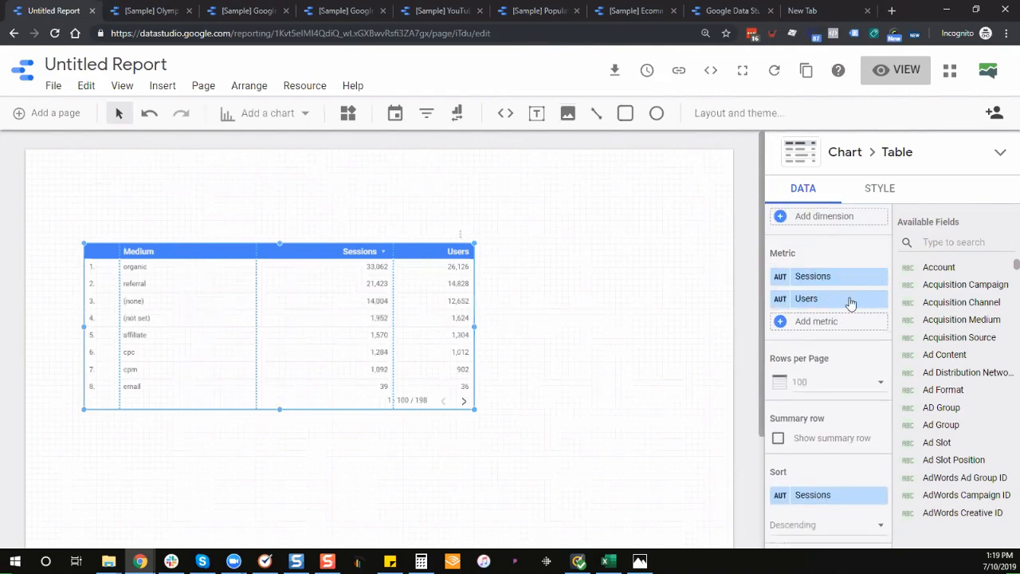
{"action": "scroll", "coordinate": [846, 298], "scroll_direction": "down", "scroll_amount": 1}
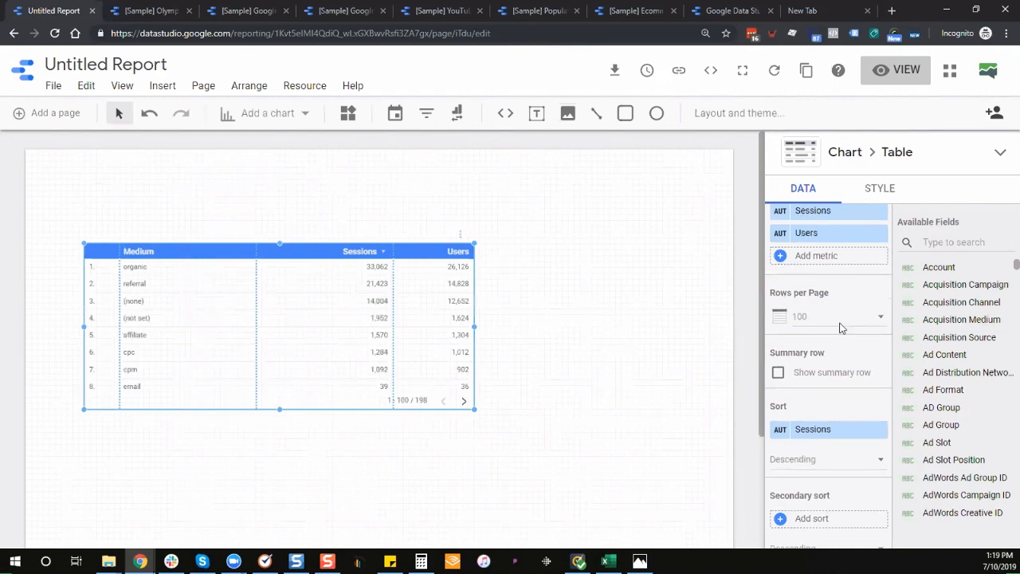
{"action": "scroll", "coordinate": [801, 319], "scroll_direction": "down", "scroll_amount": 1}
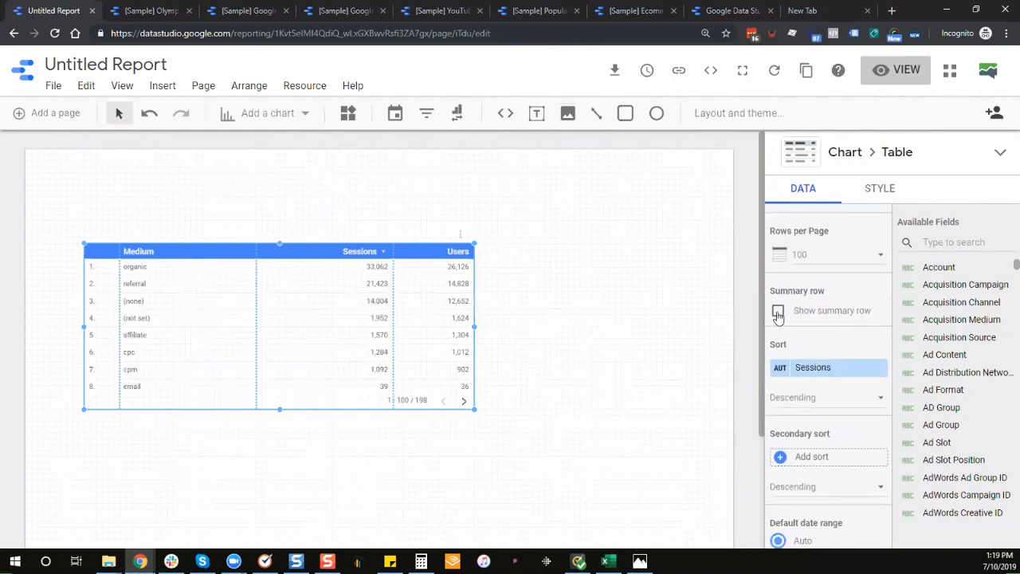
{"action": "left_click", "coordinate": [778, 310]}
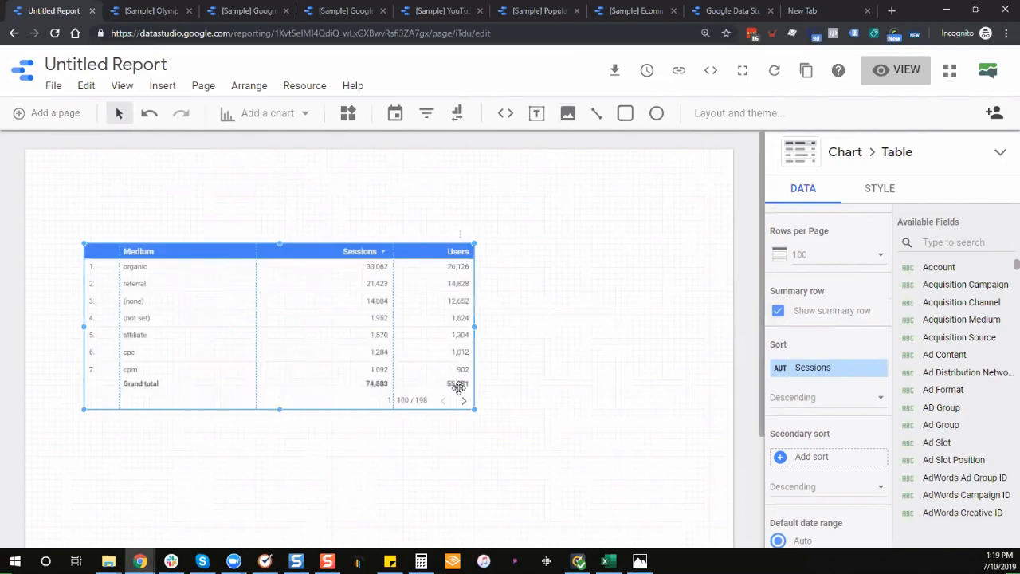
Change the table's primary sort field to Users.
{"action": "scroll", "coordinate": [849, 359], "scroll_direction": "down", "scroll_amount": 1}
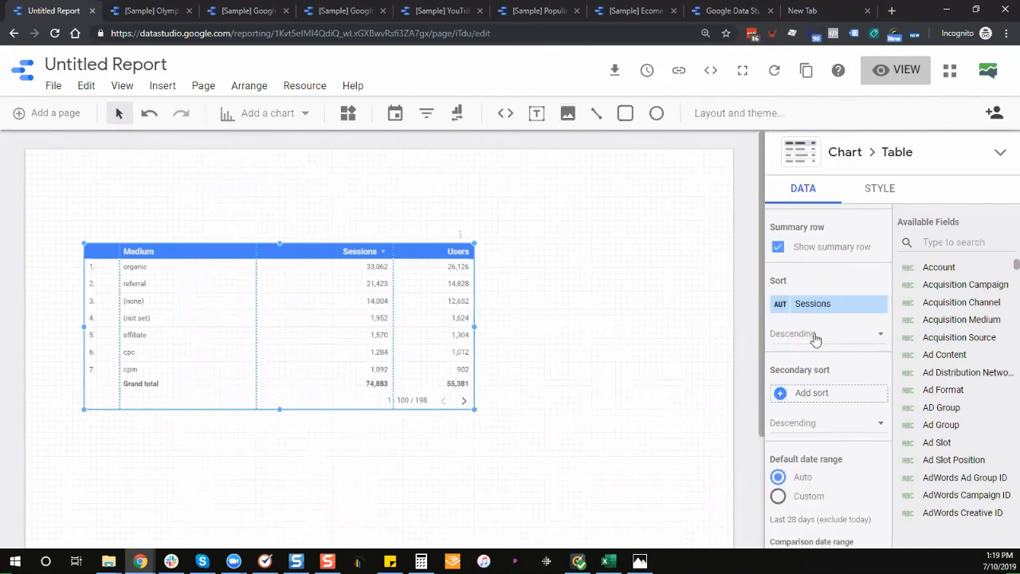
{"action": "left_click", "coordinate": [817, 310]}
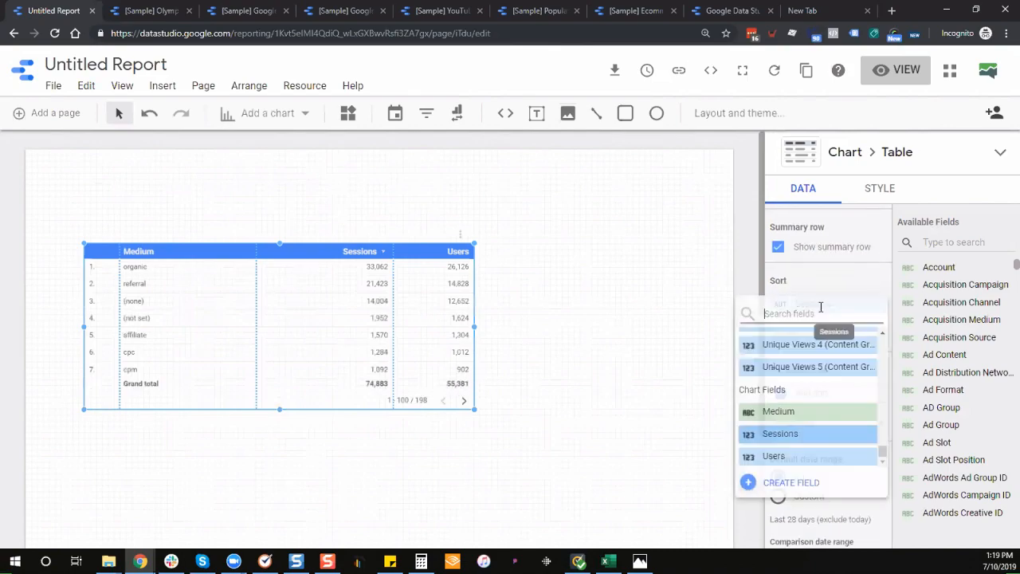
{"action": "left_click", "coordinate": [792, 456]}
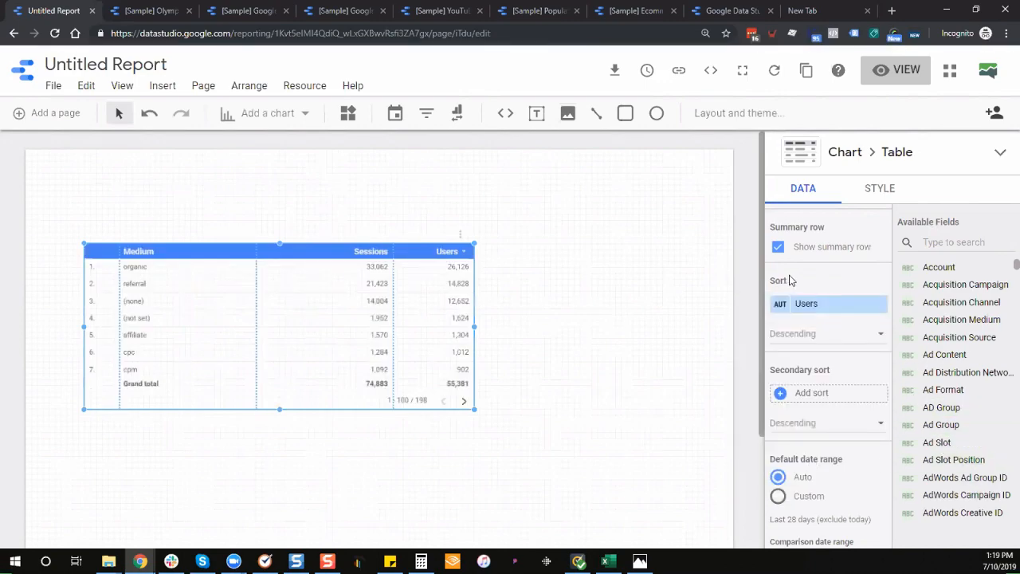
Review the table's secondary sort, default and comparison date ranges, filter, segment and interaction settings.
{"action": "scroll", "coordinate": [848, 284], "scroll_direction": "down", "scroll_amount": 1}
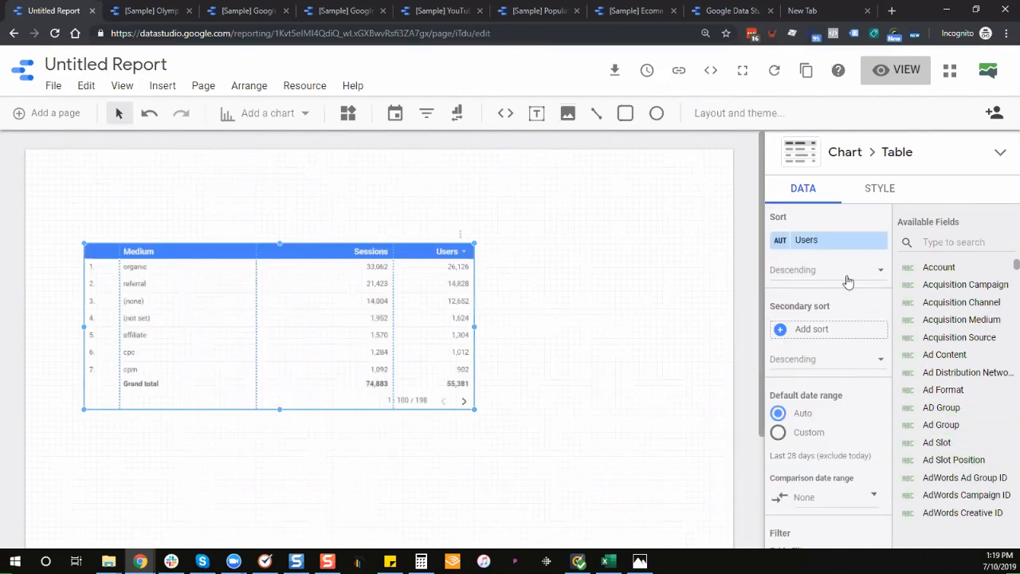
{"action": "scroll", "coordinate": [848, 281], "scroll_direction": "down", "scroll_amount": 1}
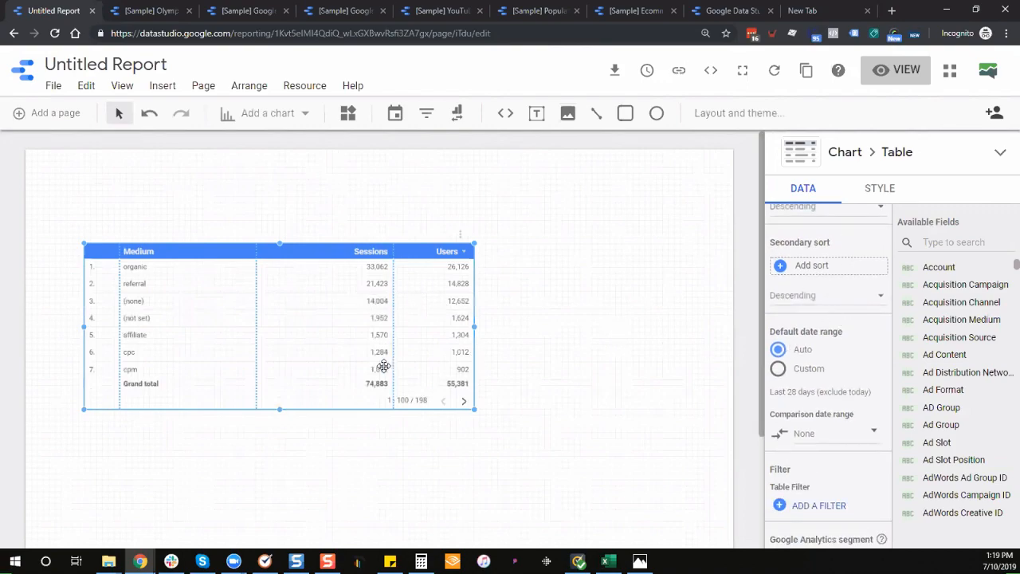
{"action": "scroll", "coordinate": [831, 326], "scroll_direction": "down", "scroll_amount": 1}
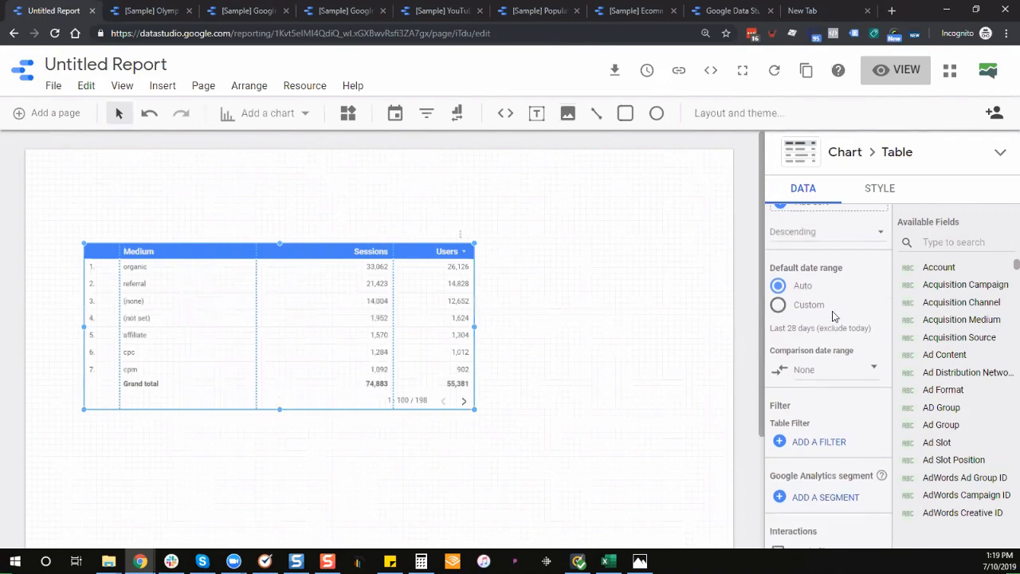
{"action": "scroll", "coordinate": [805, 279], "scroll_direction": "down", "scroll_amount": 1}
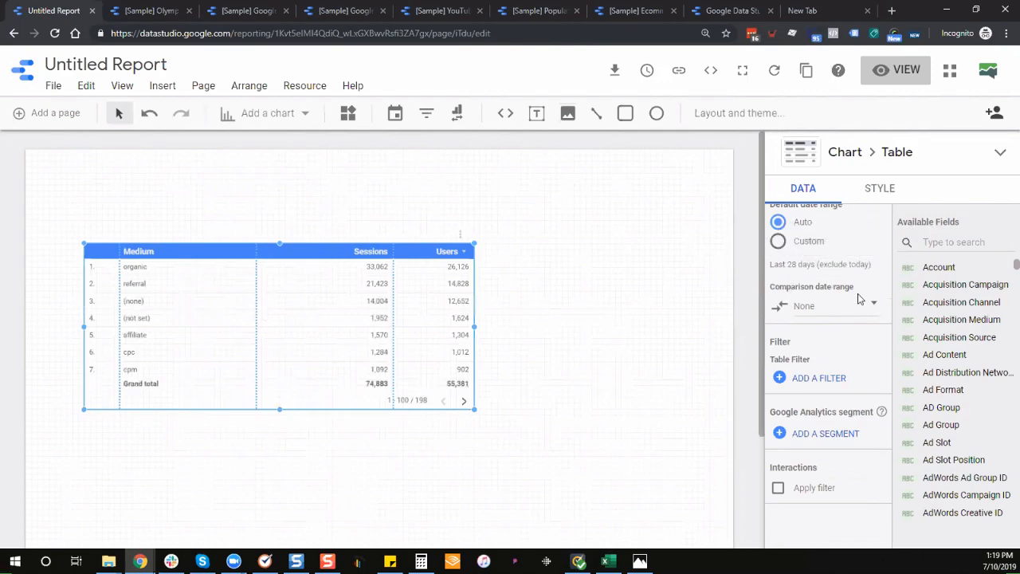
{"action": "scroll", "coordinate": [860, 298], "scroll_direction": "up", "scroll_amount": 8}
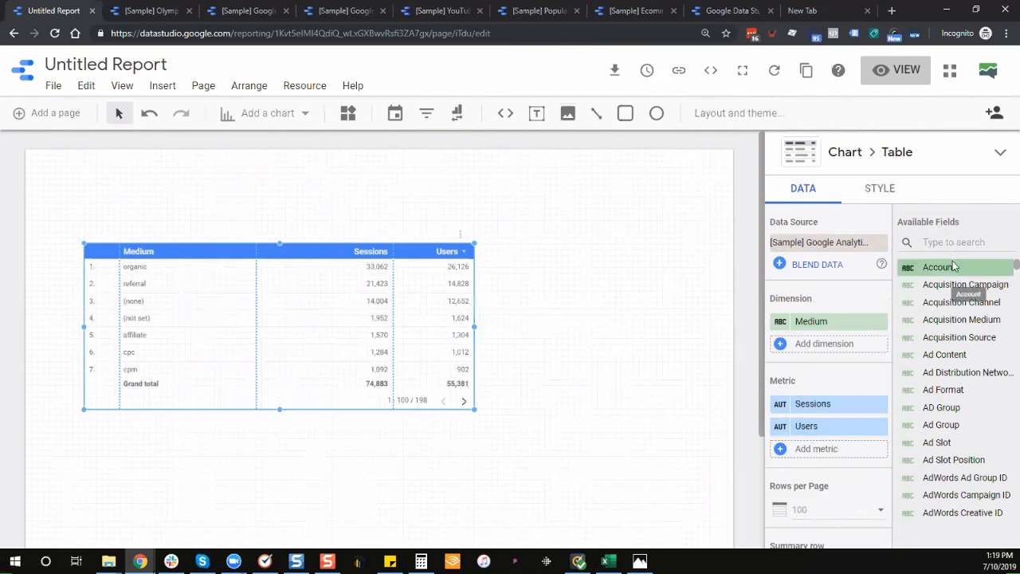
Search the available fields for "sour", add Source as the table's second dimension, and move the table toward the page's upper-left corner.
{"action": "scroll", "coordinate": [967, 345], "scroll_direction": "down", "scroll_amount": 2}
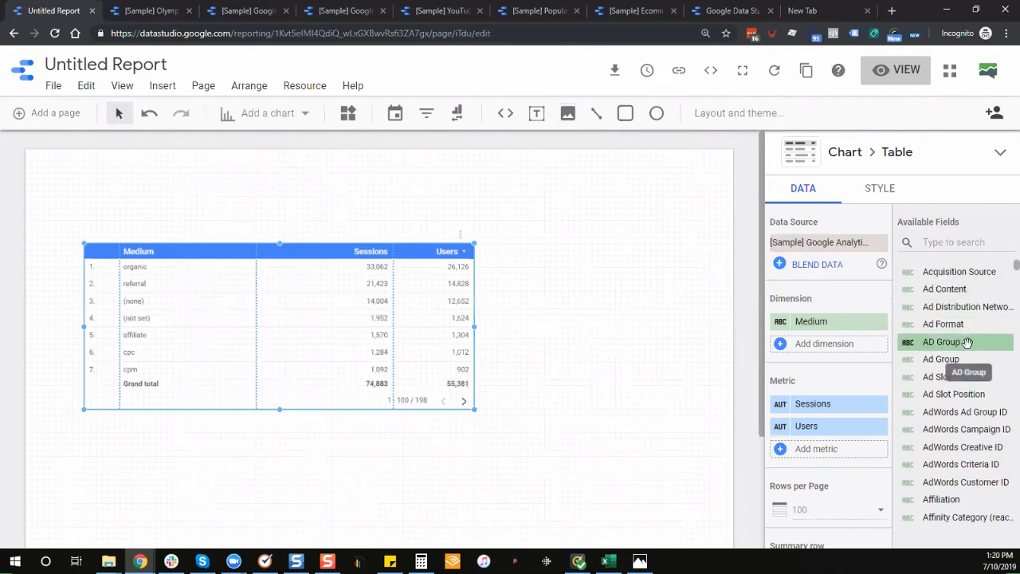
{"action": "scroll", "coordinate": [966, 342], "scroll_direction": "down", "scroll_amount": 5}
{"action": "scroll", "coordinate": [966, 337], "scroll_direction": "down", "scroll_amount": 5}
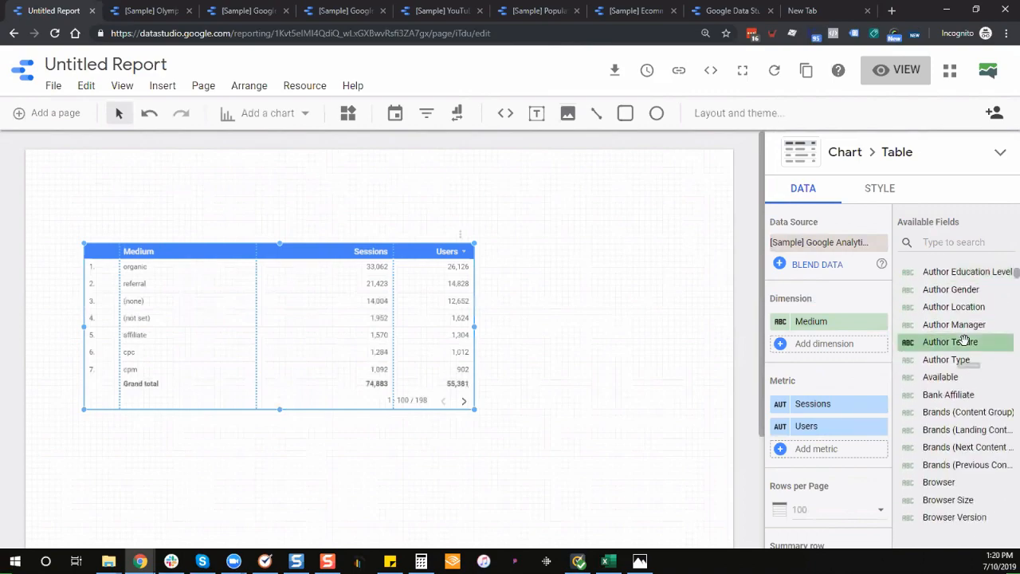
{"action": "scroll", "coordinate": [965, 340], "scroll_direction": "down", "scroll_amount": 5}
{"action": "scroll", "coordinate": [963, 340], "scroll_direction": "down", "scroll_amount": 3}
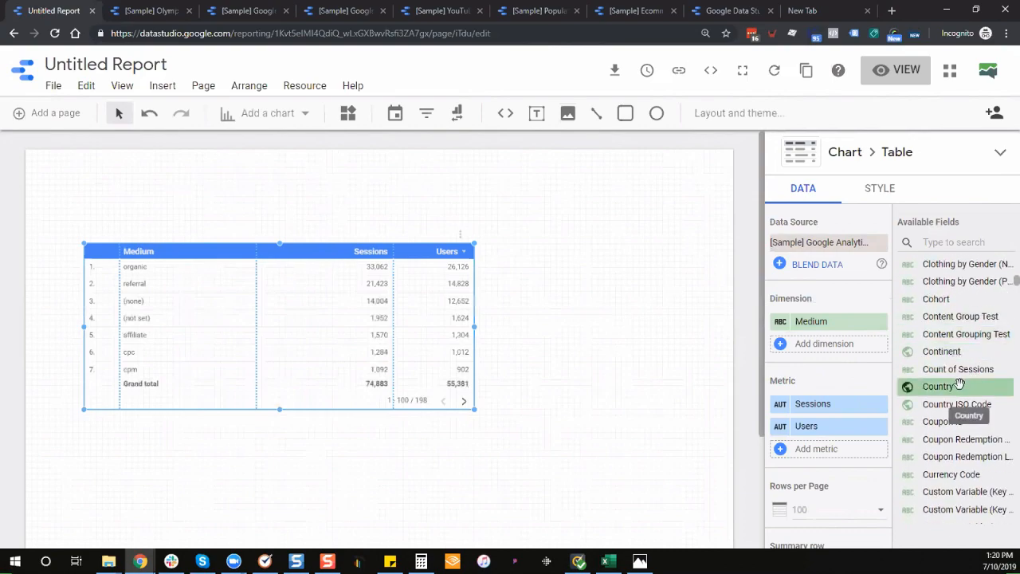
{"action": "left_click", "coordinate": [951, 244]}
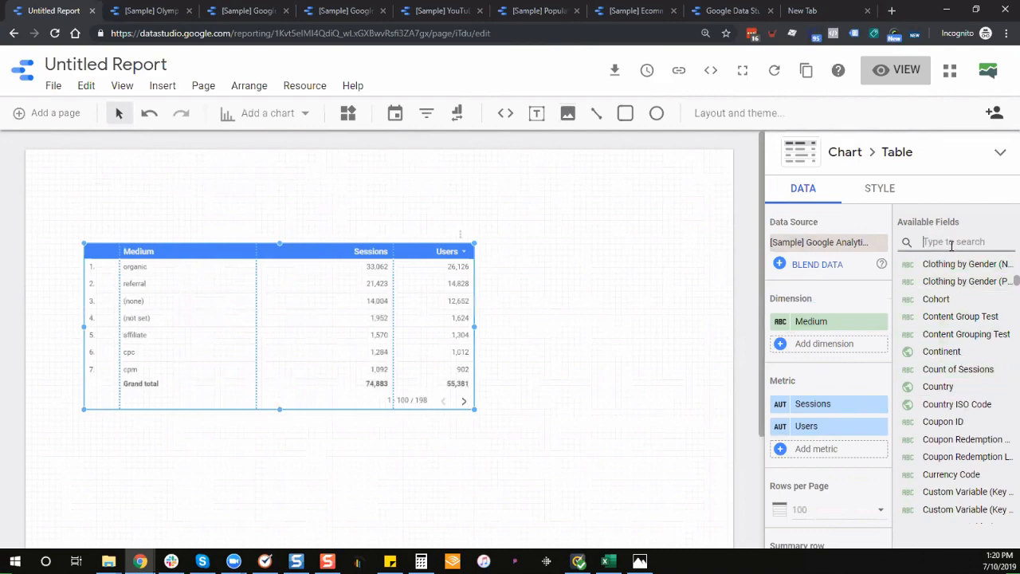
{"action": "type", "text": "sour"}
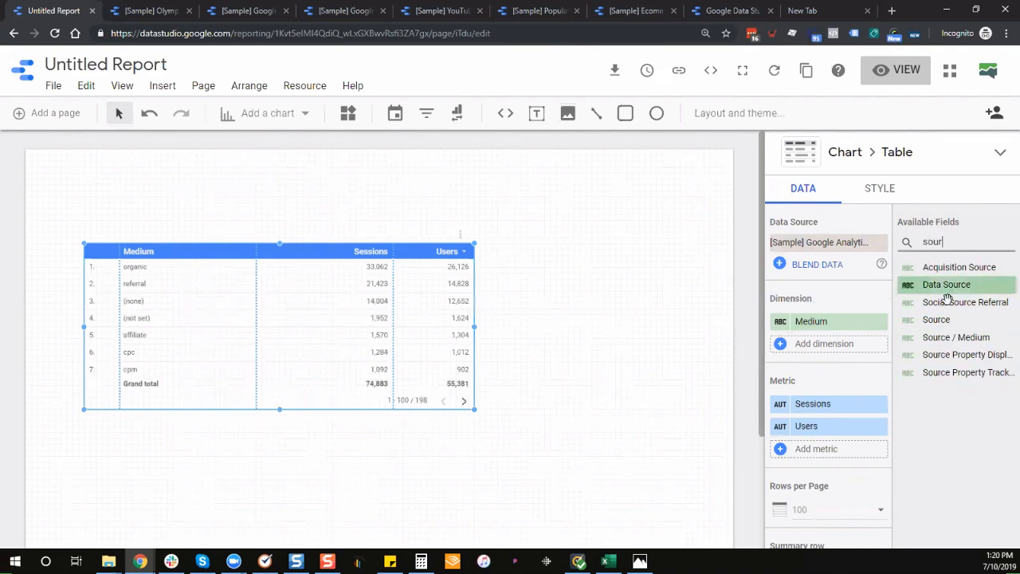
{"action": "left_click_drag", "start_coordinate": [939, 319], "coordinate": [822, 344]}
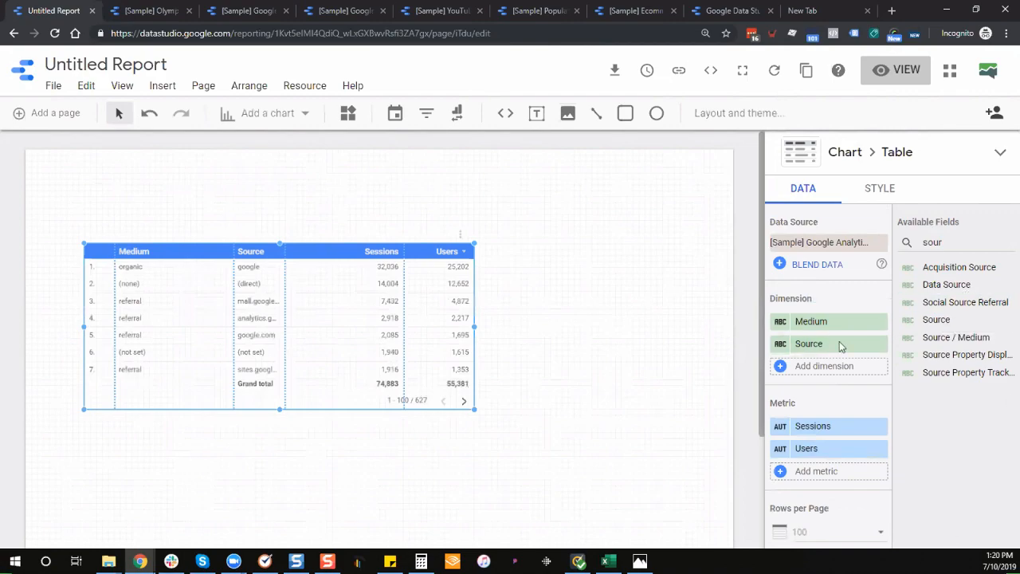
{"action": "left_click_drag", "start_coordinate": [366, 265], "coordinate": [323, 263]}
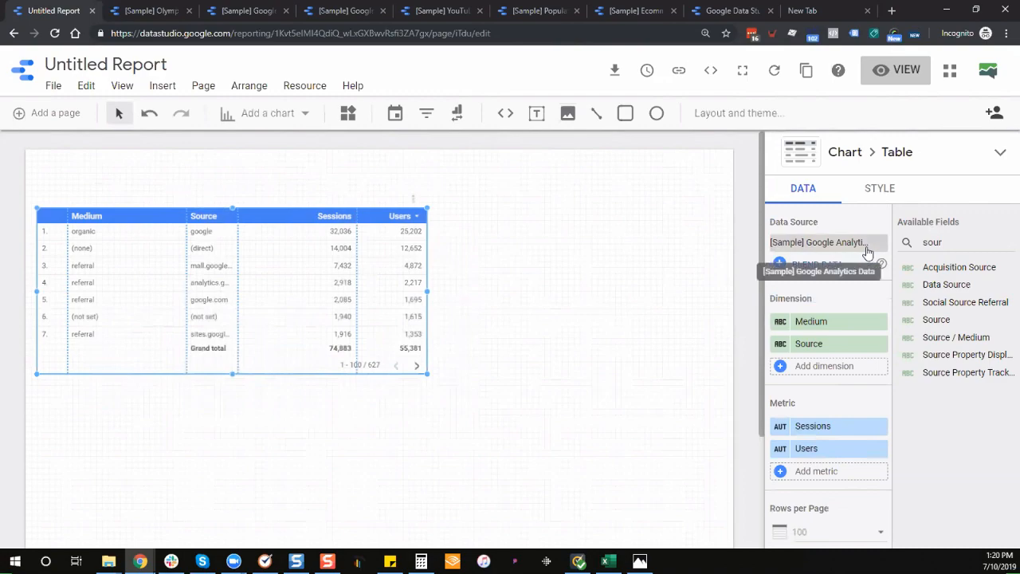
Look over the added and available data sources for the table, keeping the sample Google Analytics source.
{"action": "left_click", "coordinate": [867, 252]}
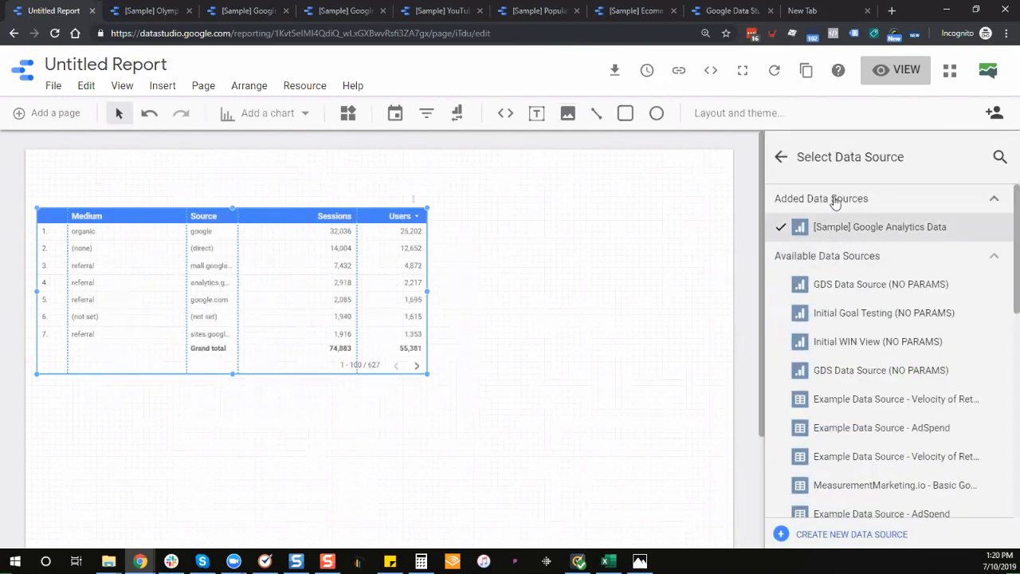
{"action": "left_click", "coordinate": [779, 160]}
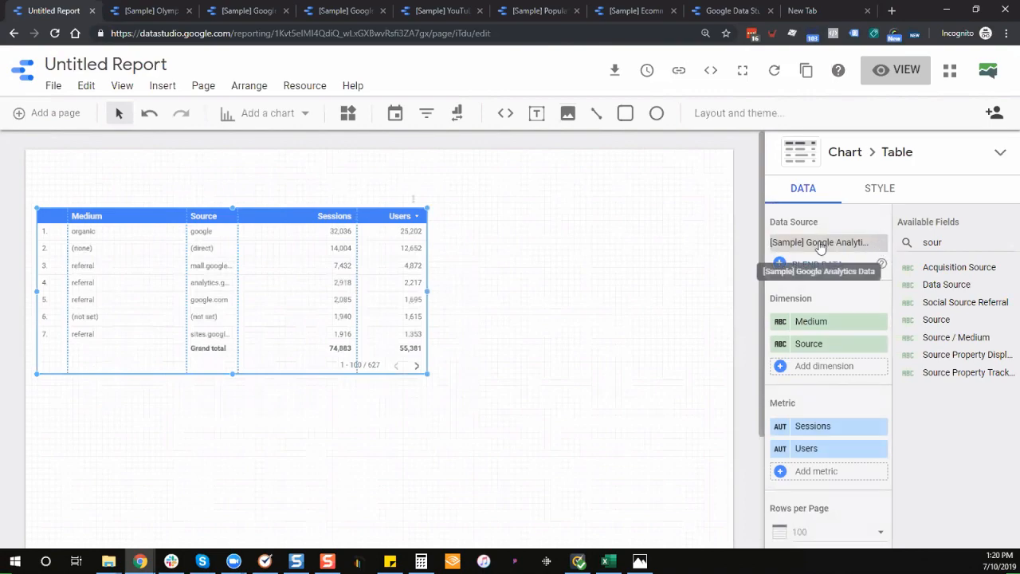
{"action": "left_click", "coordinate": [884, 244]}
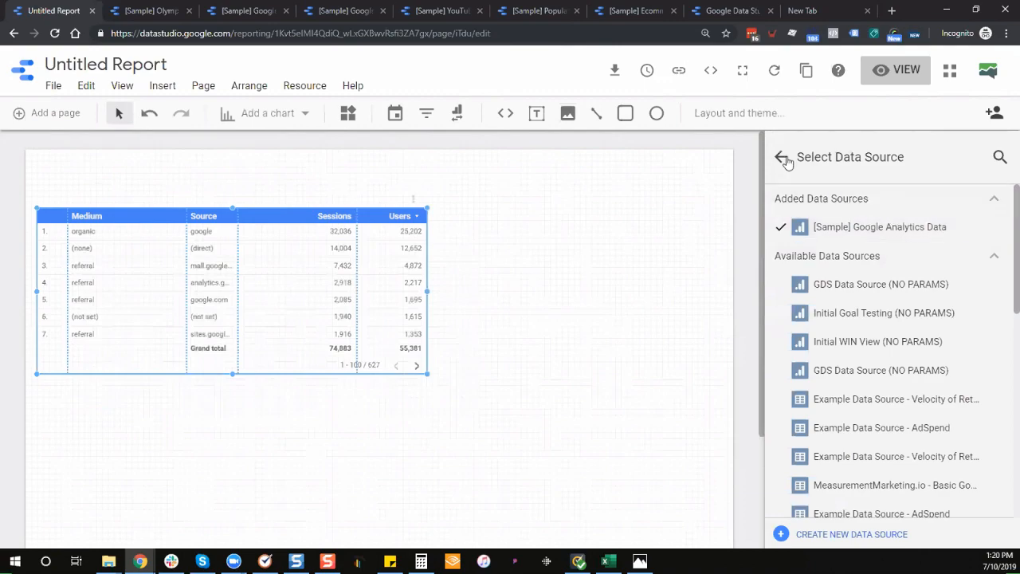
{"action": "left_click", "coordinate": [782, 157]}
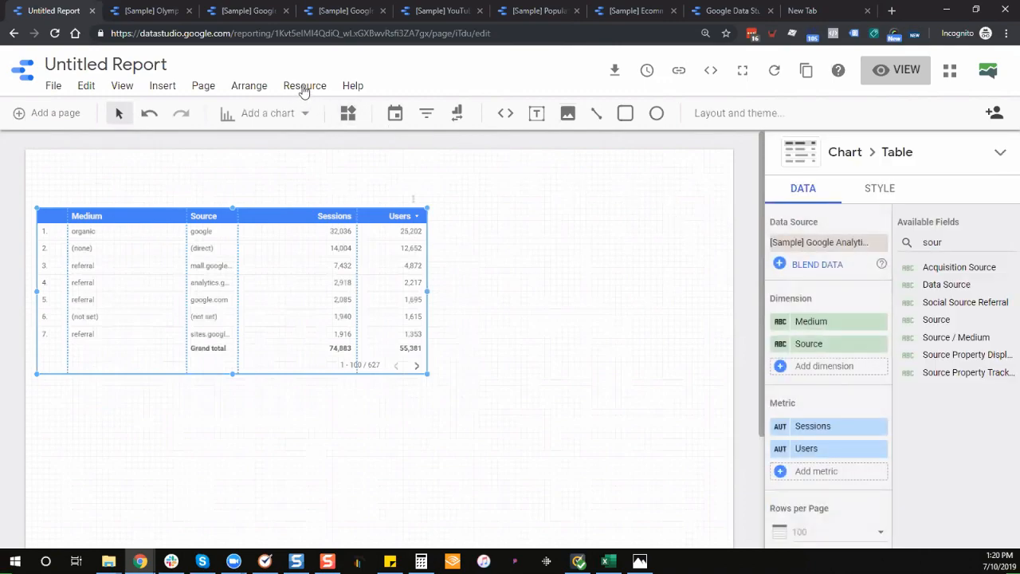
Open the report's added data sources and start adding a new data source.
{"action": "left_click", "coordinate": [304, 89]}
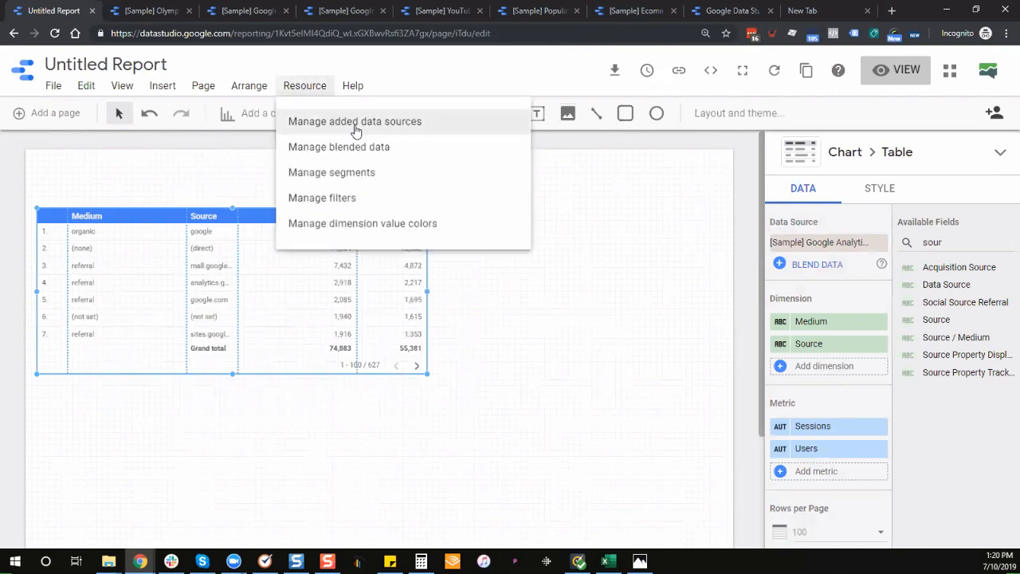
{"action": "left_click", "coordinate": [357, 125]}
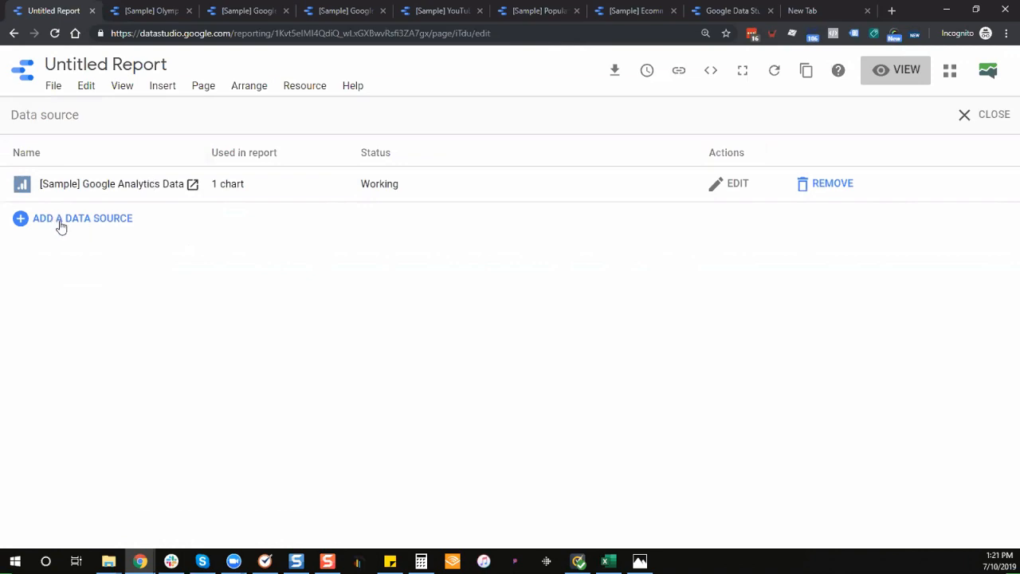
{"action": "left_click", "coordinate": [61, 227]}
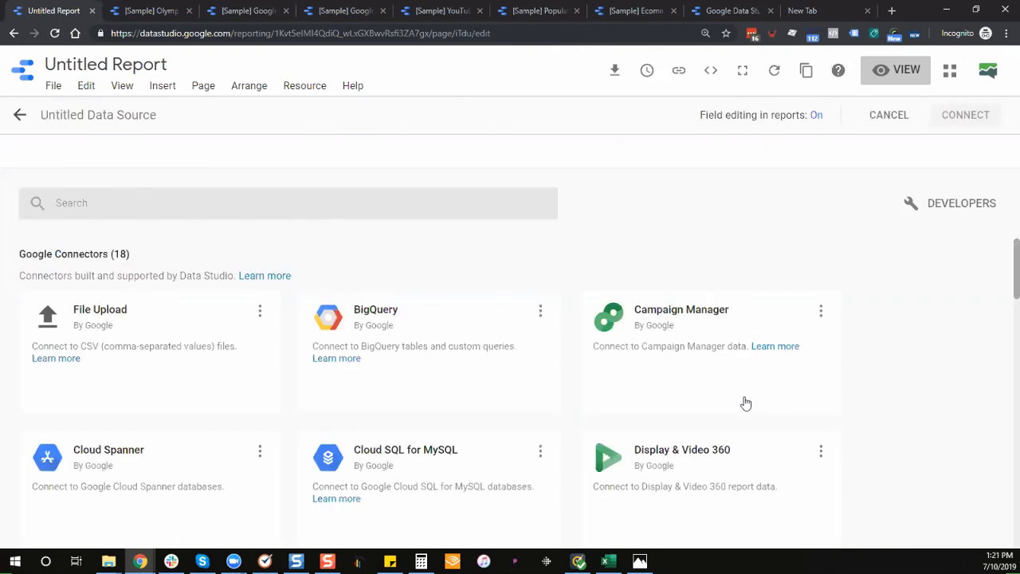
Examine the Google and partner connectors offered for the new data source.
{"action": "mouse_move", "coordinate": [784, 385]}
{"action": "scroll", "coordinate": [823, 359], "scroll_direction": "down", "scroll_amount": 1}
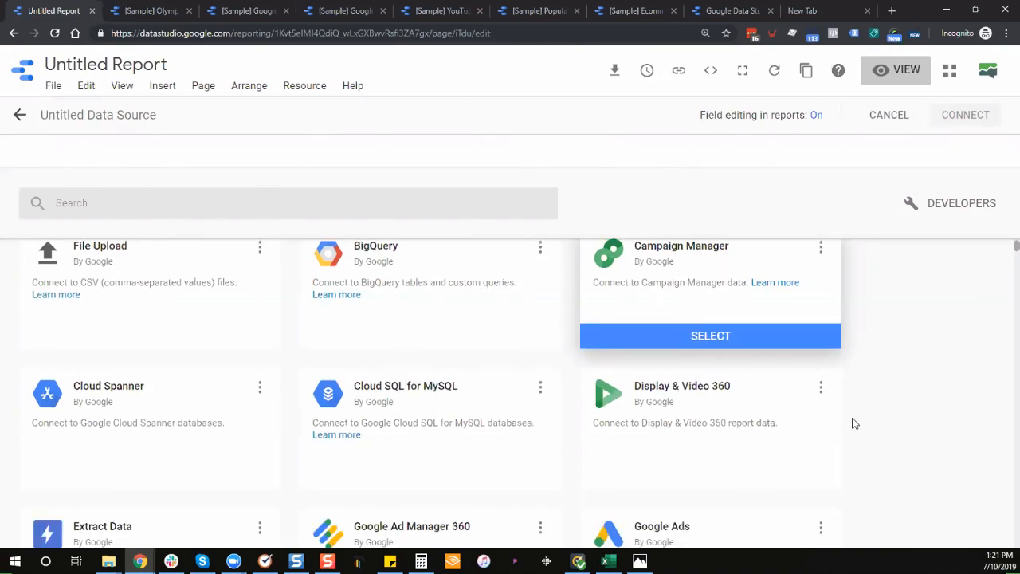
{"action": "scroll", "coordinate": [853, 435], "scroll_direction": "down", "scroll_amount": 1}
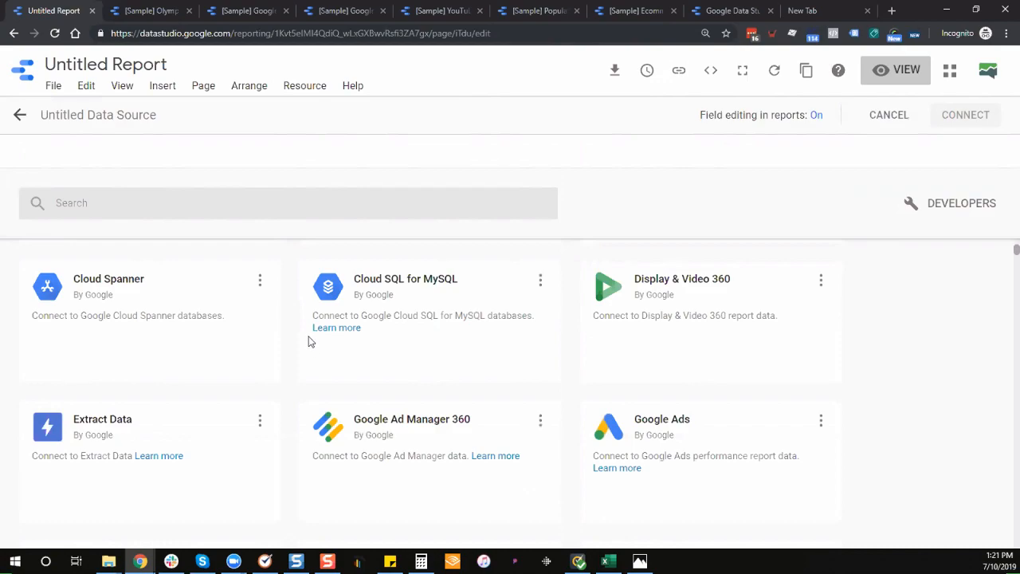
{"action": "scroll", "coordinate": [311, 341], "scroll_direction": "up", "scroll_amount": 1}
{"action": "mouse_move", "coordinate": [429, 359]}
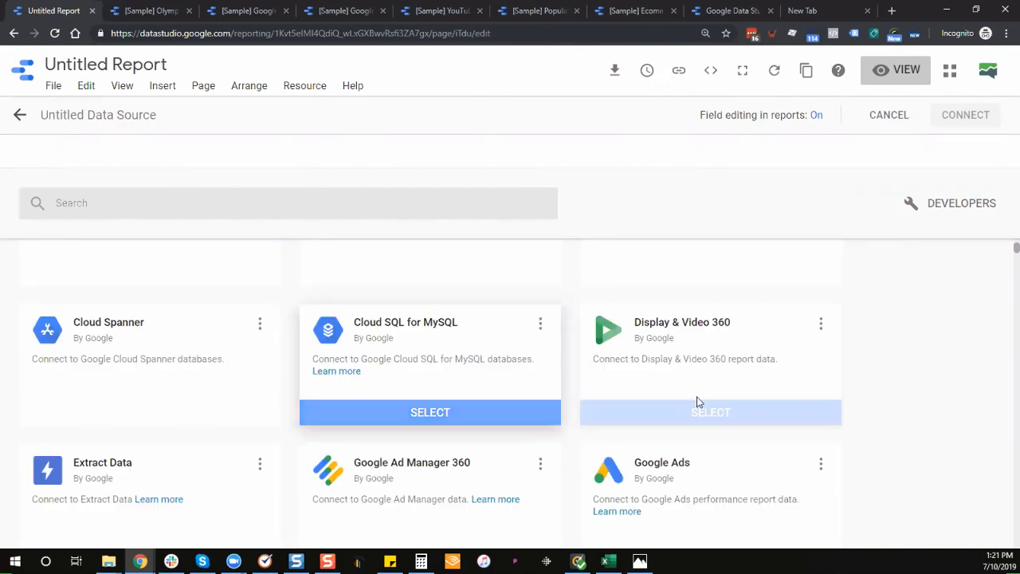
{"action": "scroll", "coordinate": [695, 405], "scroll_direction": "down", "scroll_amount": 1}
{"action": "scroll", "coordinate": [734, 427], "scroll_direction": "down", "scroll_amount": 3}
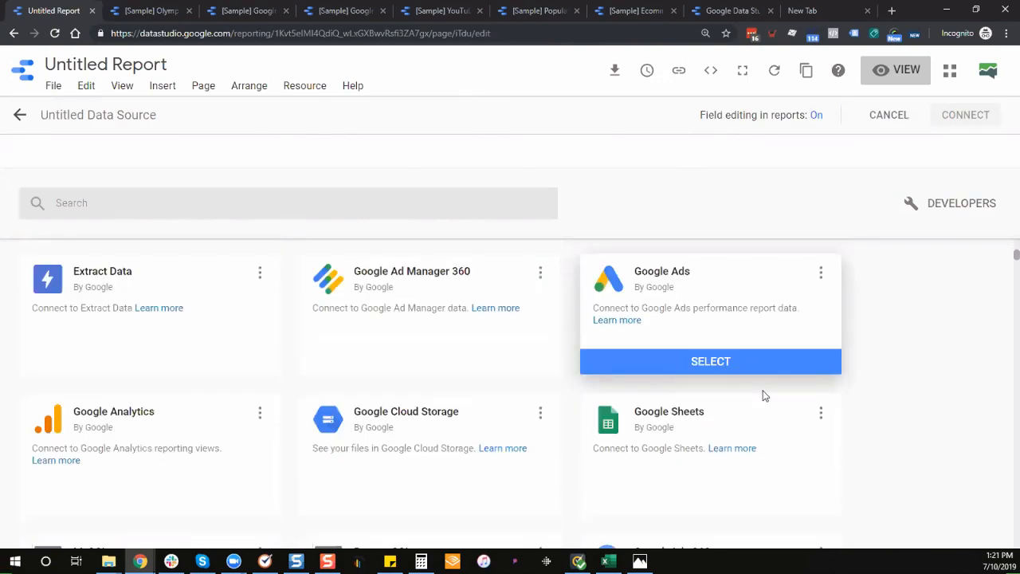
{"action": "scroll", "coordinate": [783, 412], "scroll_direction": "down", "scroll_amount": 5}
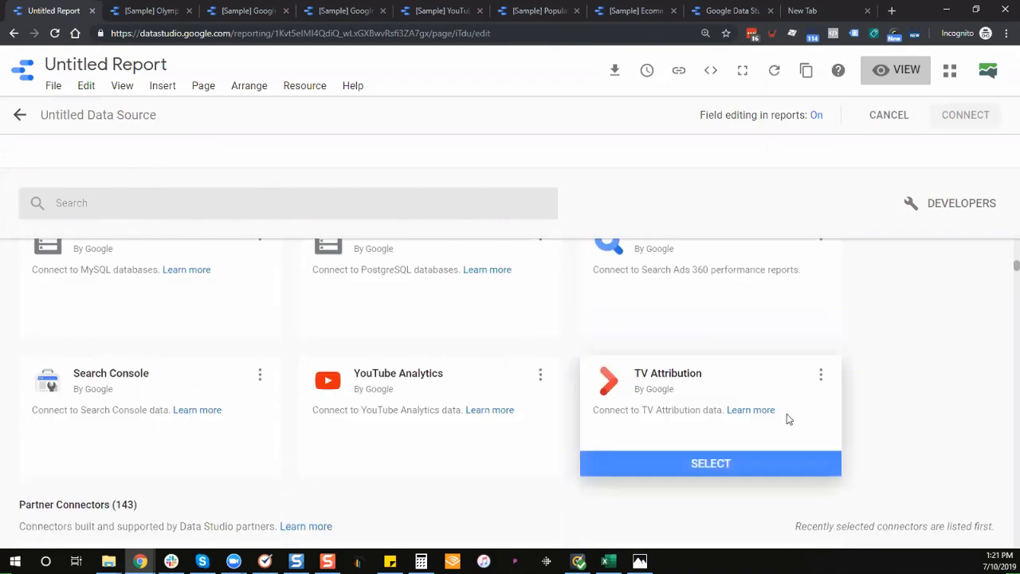
{"action": "scroll", "coordinate": [789, 413], "scroll_direction": "down", "scroll_amount": 5}
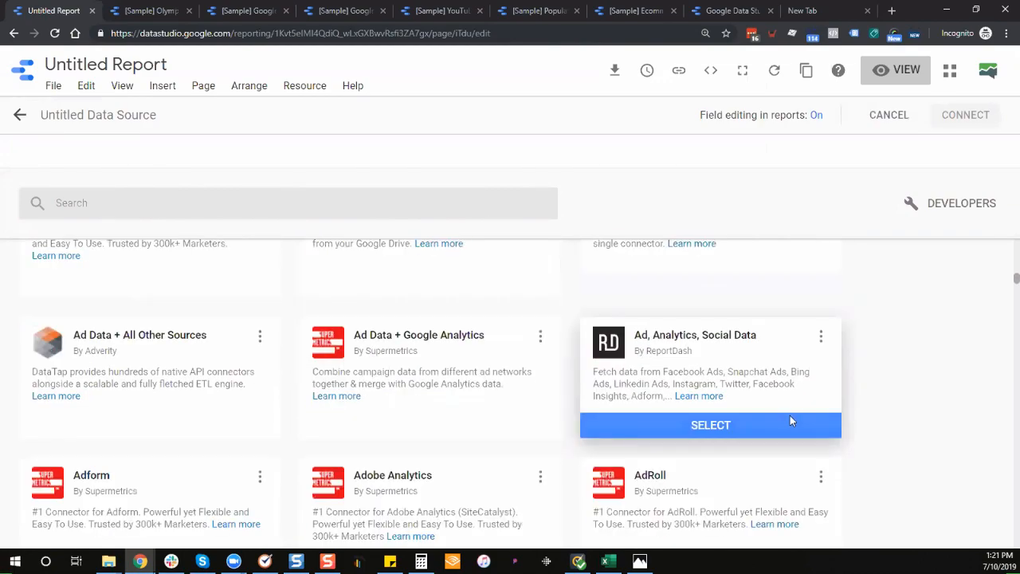
{"action": "scroll", "coordinate": [896, 430], "scroll_direction": "down", "scroll_amount": 3}
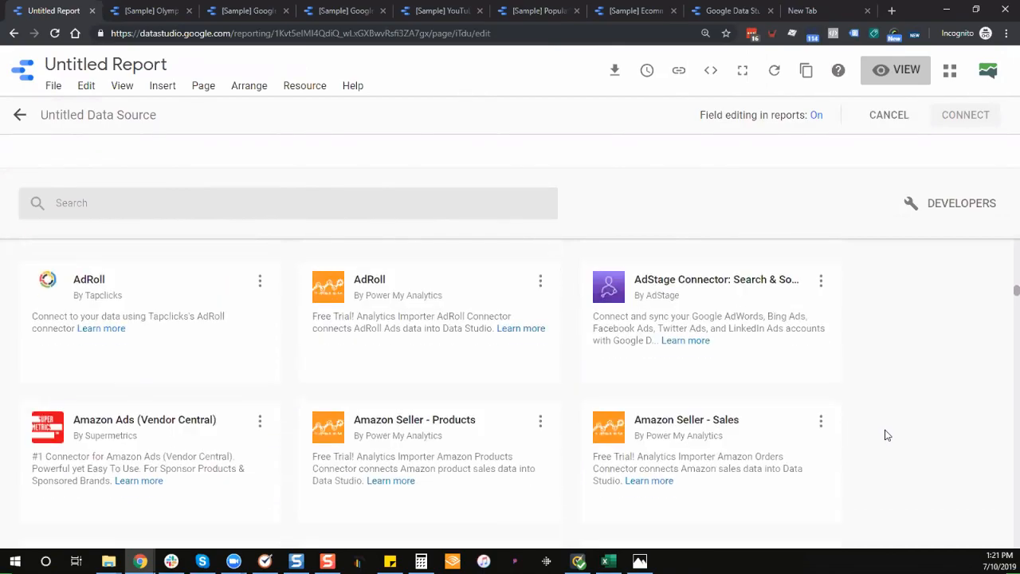
{"action": "scroll", "coordinate": [704, 444], "scroll_direction": "up", "scroll_amount": 8}
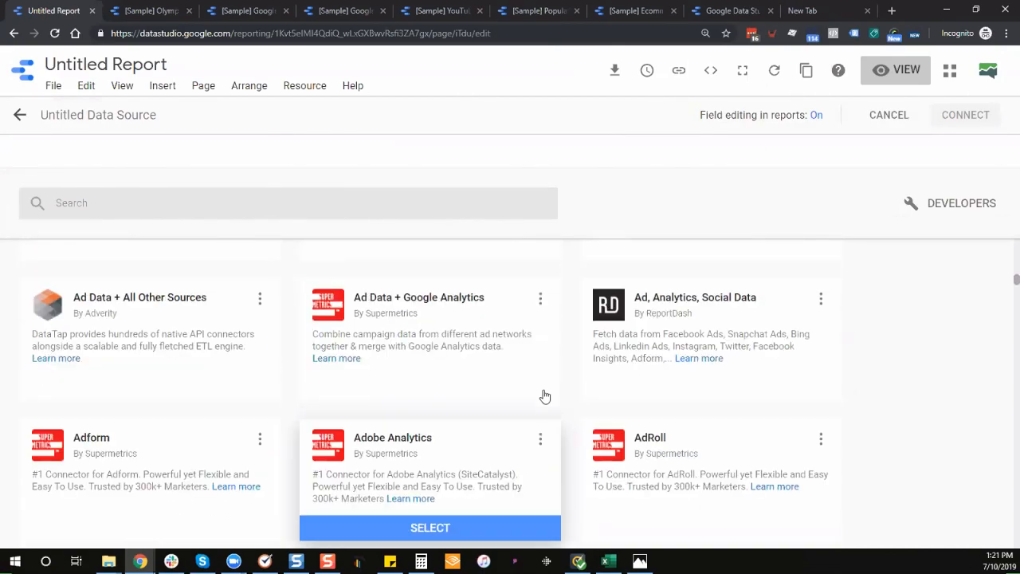
{"action": "scroll", "coordinate": [440, 398], "scroll_direction": "up", "scroll_amount": 5}
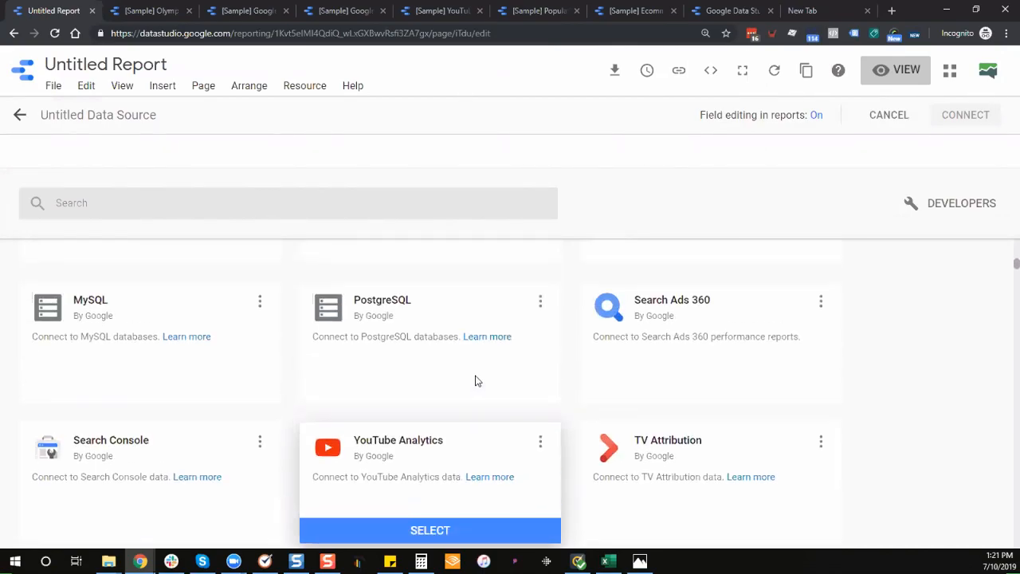
{"action": "scroll", "coordinate": [432, 388], "scroll_direction": "up", "scroll_amount": 1}
{"action": "scroll", "coordinate": [337, 369], "scroll_direction": "down", "scroll_amount": 2}
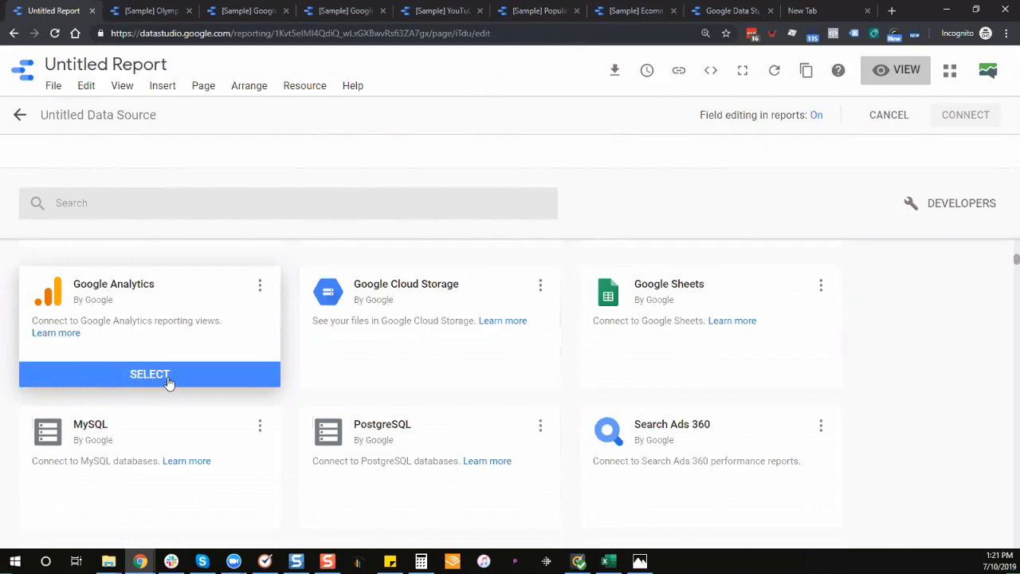
Connect the new source to Google Analytics using account MeasurementMarketing.io, property MeasurementMarketing.io - 2019 and view Test - Training.
{"action": "left_click", "coordinate": [168, 383]}
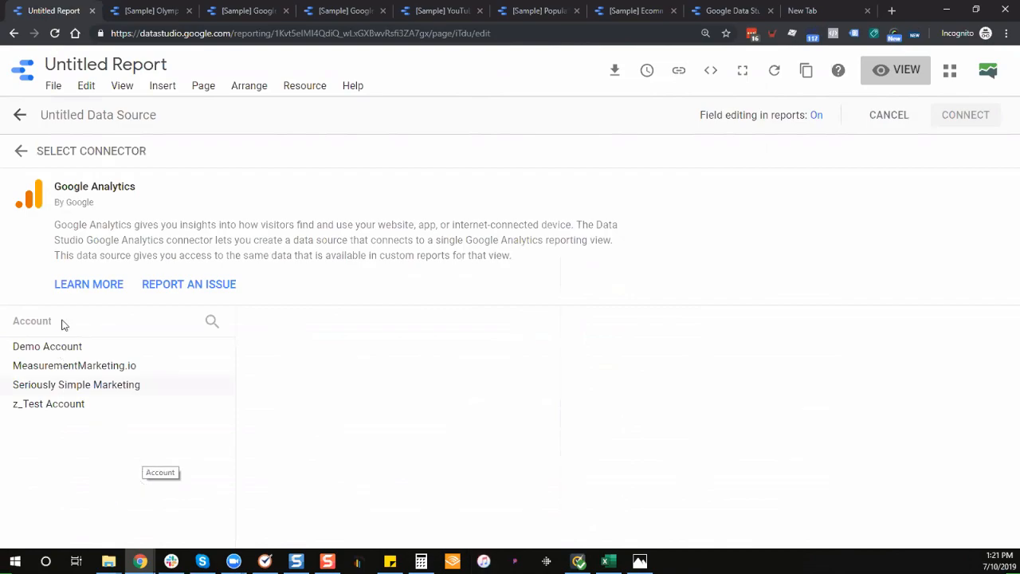
{"action": "left_click", "coordinate": [70, 370]}
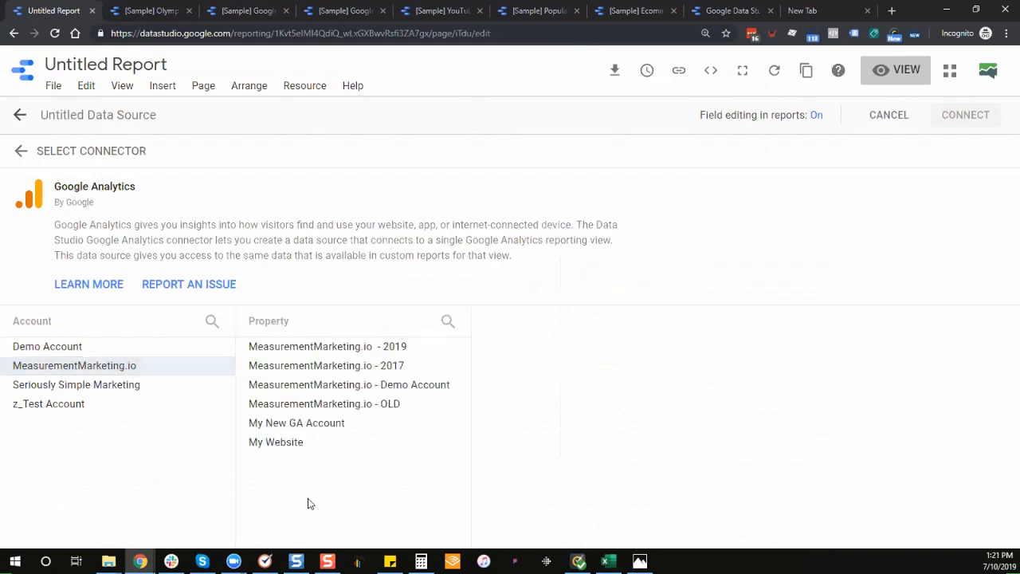
{"action": "left_click", "coordinate": [311, 351]}
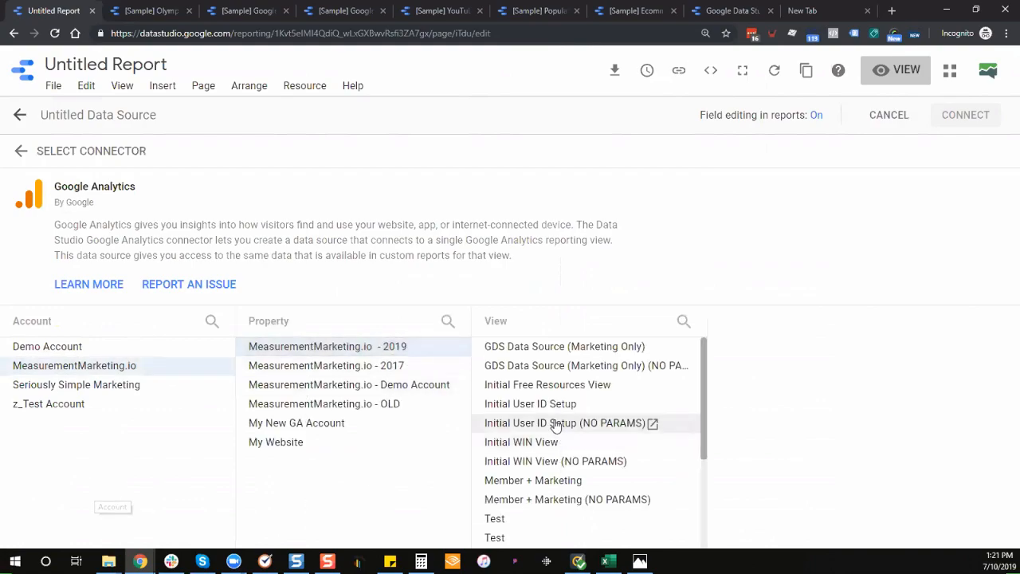
{"action": "scroll", "coordinate": [552, 431], "scroll_direction": "down", "scroll_amount": 1}
{"action": "left_click", "coordinate": [513, 496]}
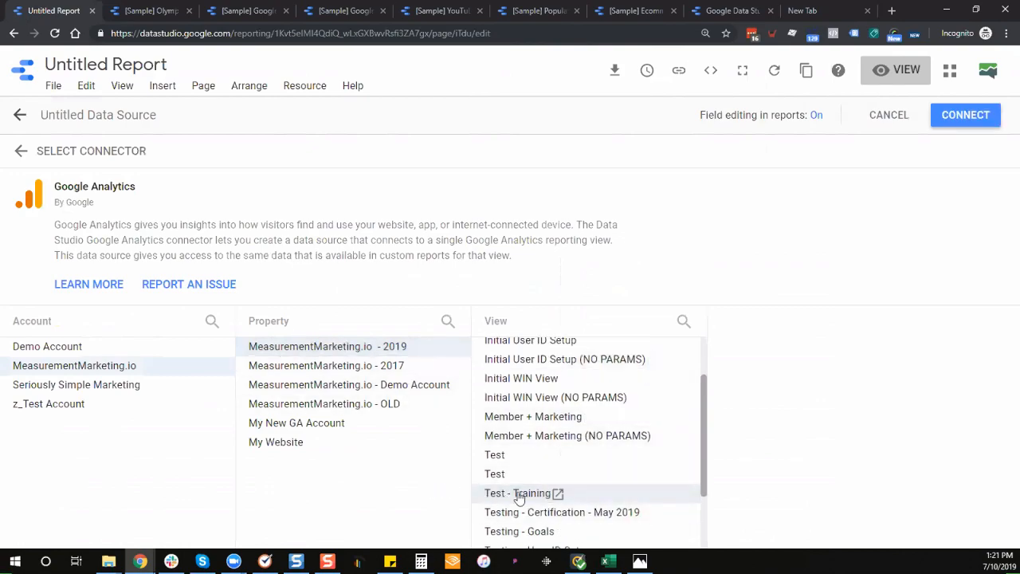
{"action": "left_click", "coordinate": [967, 118]}
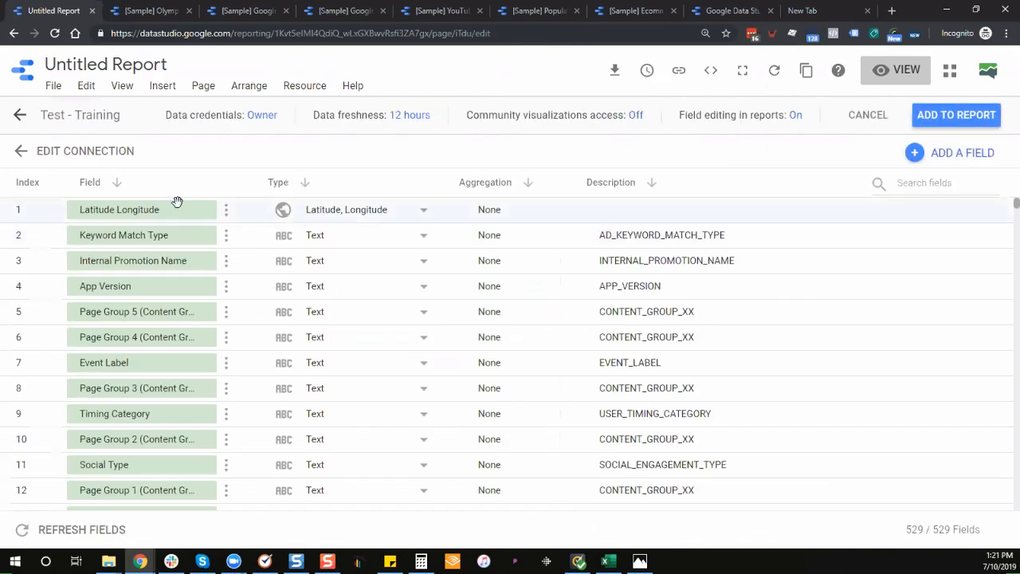
Review the Test - Training source's fields and add this data source to the report.
{"action": "scroll", "coordinate": [627, 343], "scroll_direction": "down", "scroll_amount": 5}
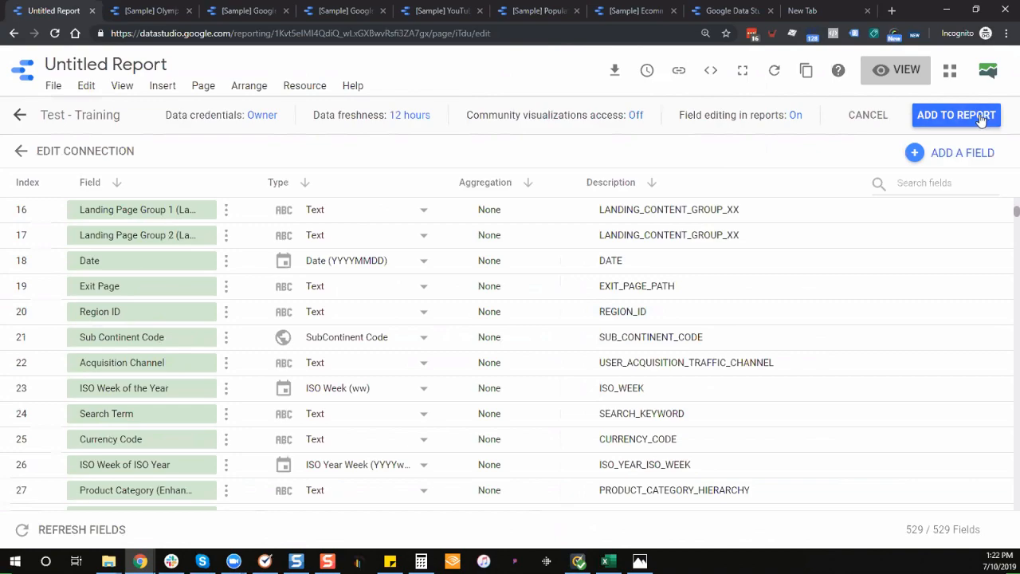
{"action": "left_click", "coordinate": [913, 124]}
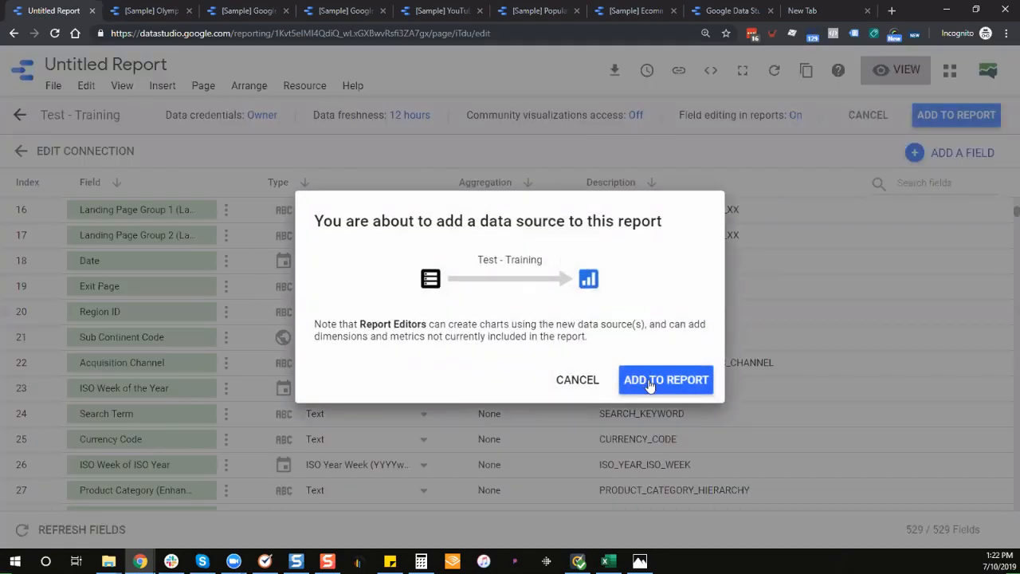
{"action": "left_click", "coordinate": [650, 383]}
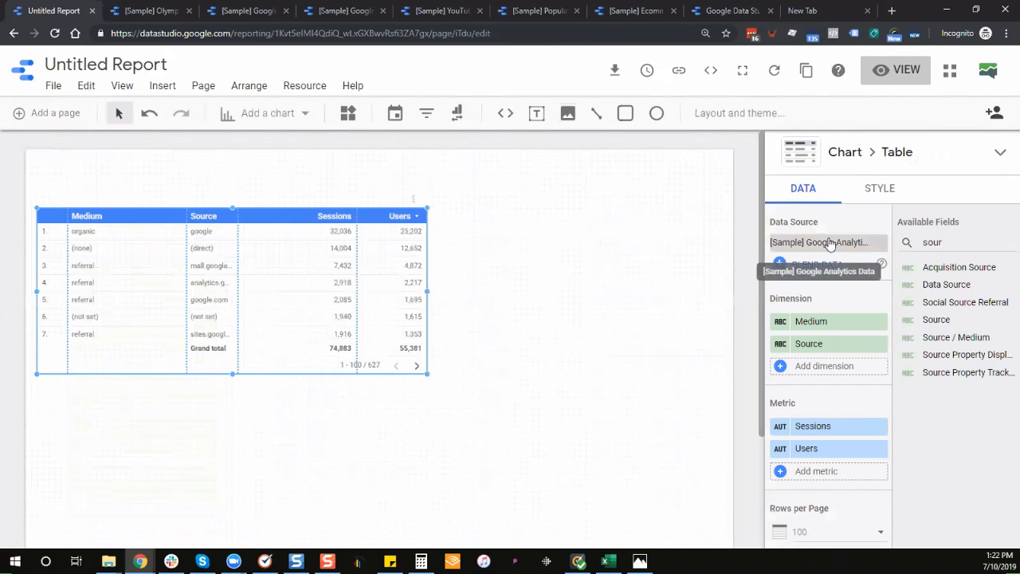
Switch the selected table's data source to Test - Training, approving its addition to the report.
{"action": "left_click", "coordinate": [847, 243]}
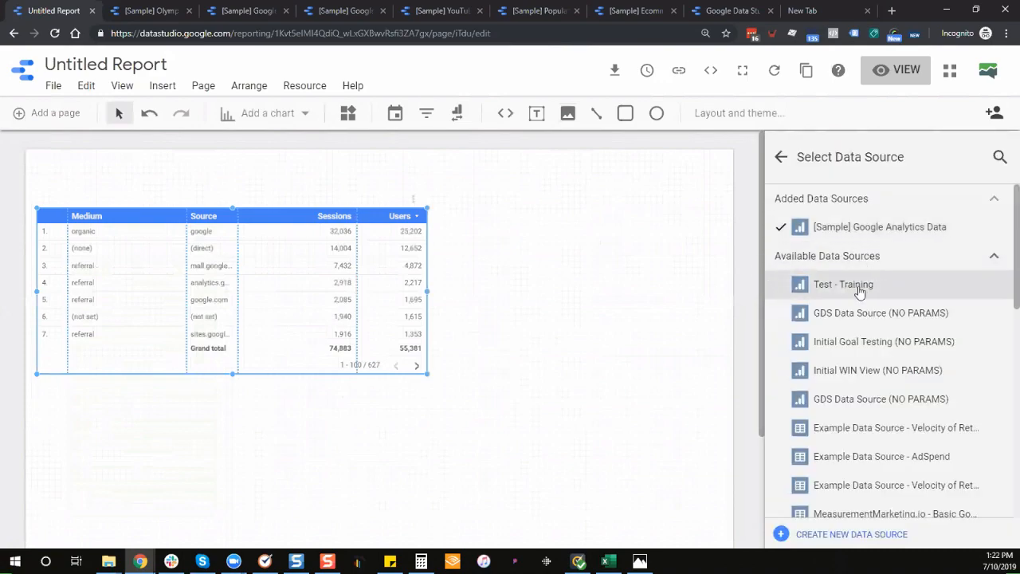
{"action": "left_click", "coordinate": [847, 295]}
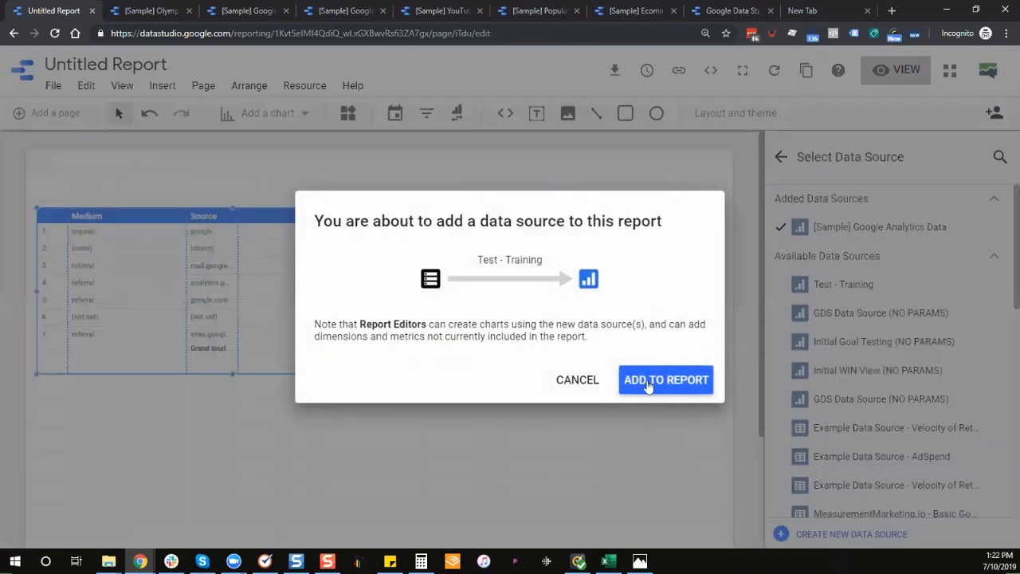
{"action": "left_click", "coordinate": [650, 382]}
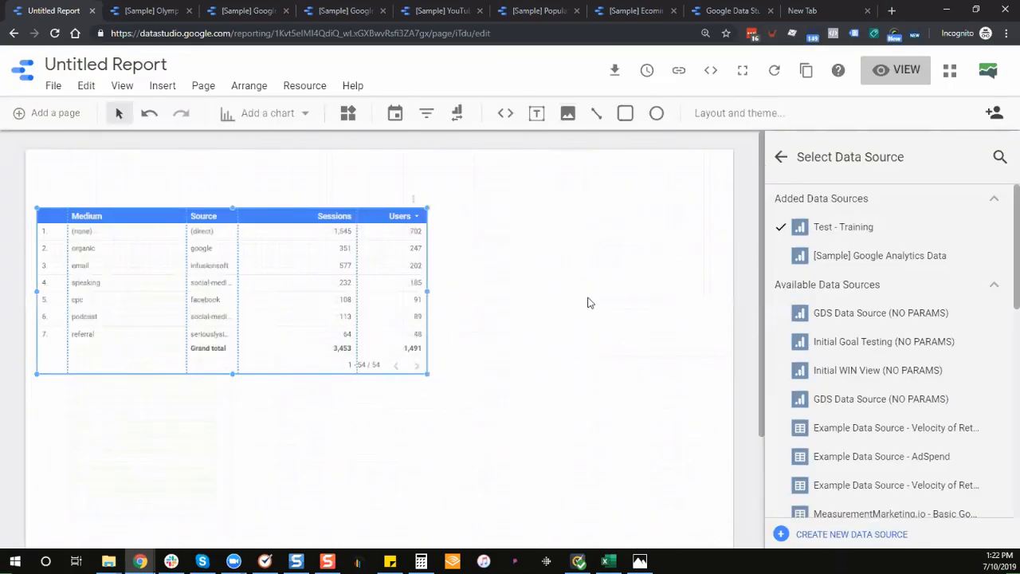
Move the medium/source table slightly up and to the right, nearer the top edge of the report page.
{"action": "left_click", "coordinate": [590, 303]}
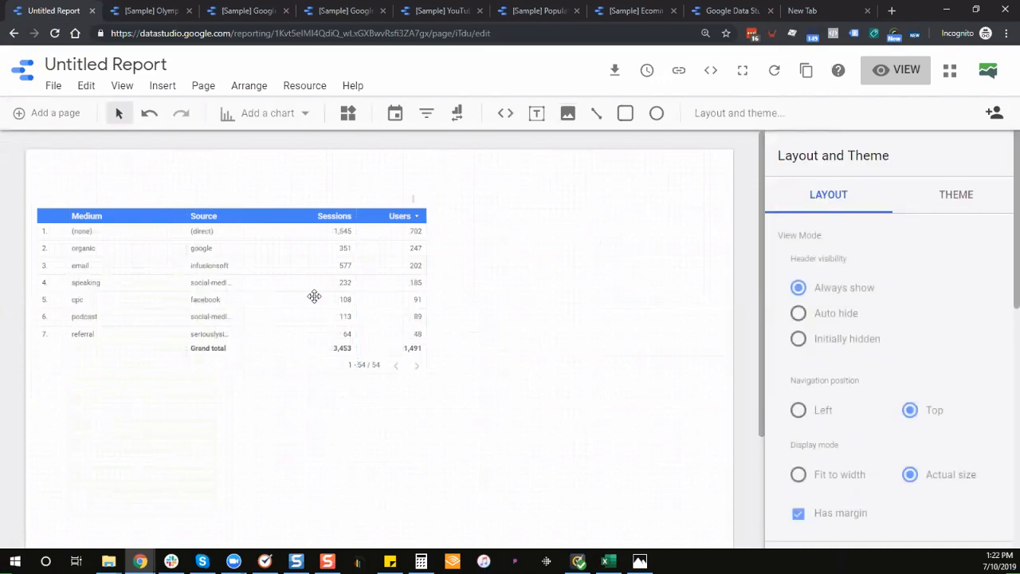
{"action": "left_click", "coordinate": [283, 295]}
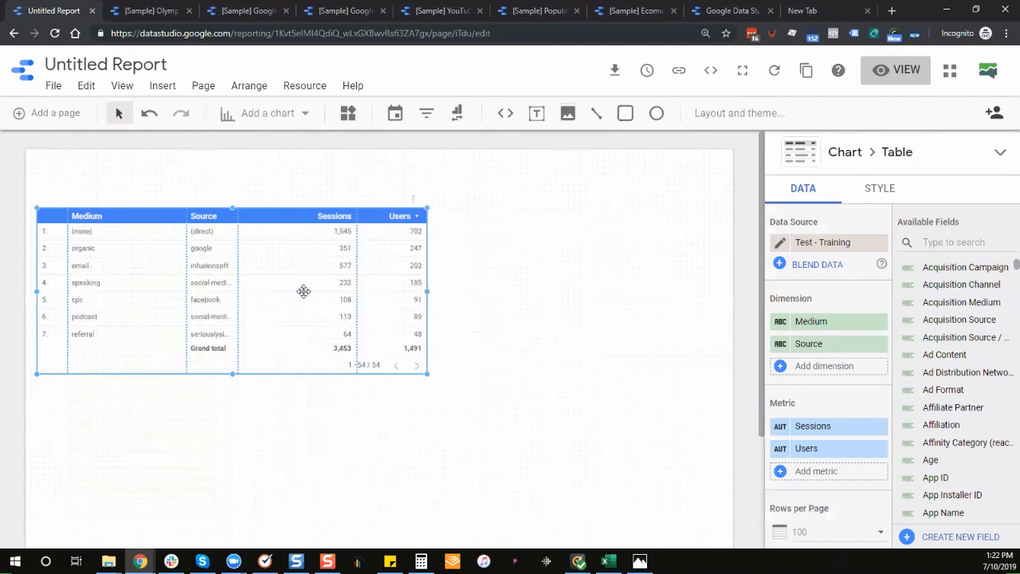
{"action": "left_click_drag", "start_coordinate": [295, 299], "coordinate": [308, 264]}
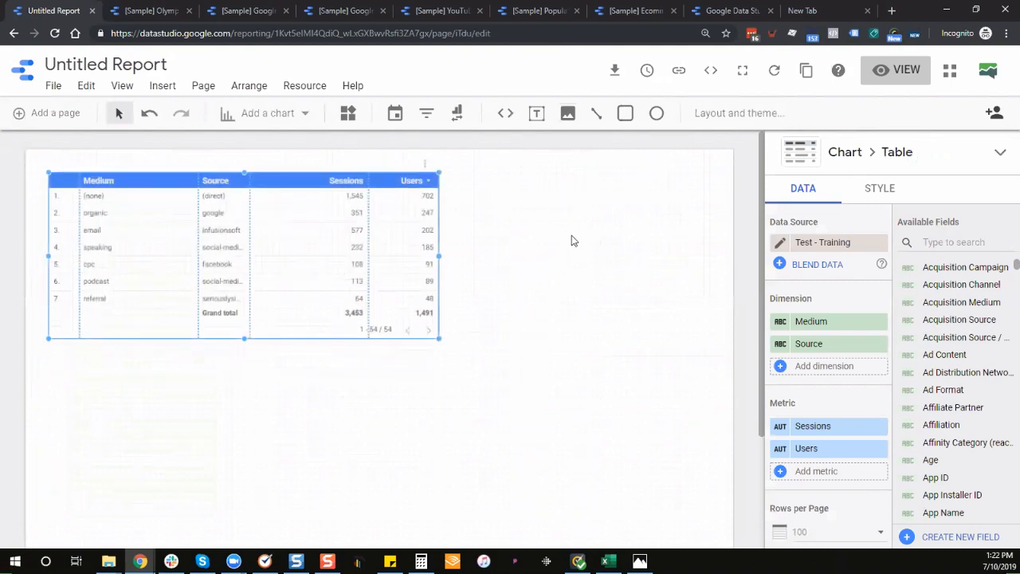
Add a pie chart to the page, below and to the right of the table.
{"action": "left_click", "coordinate": [255, 114]}
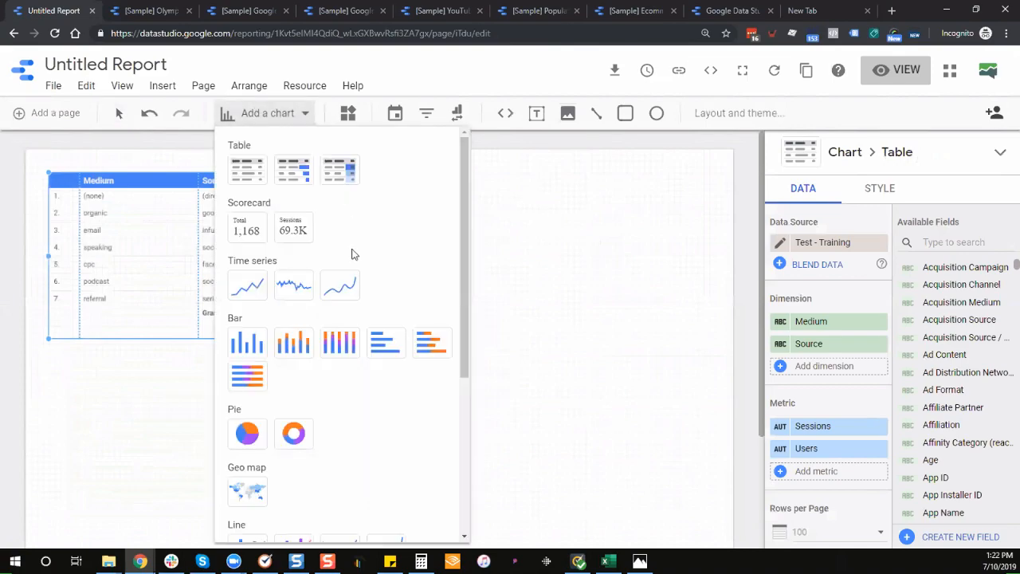
{"action": "left_click", "coordinate": [247, 435]}
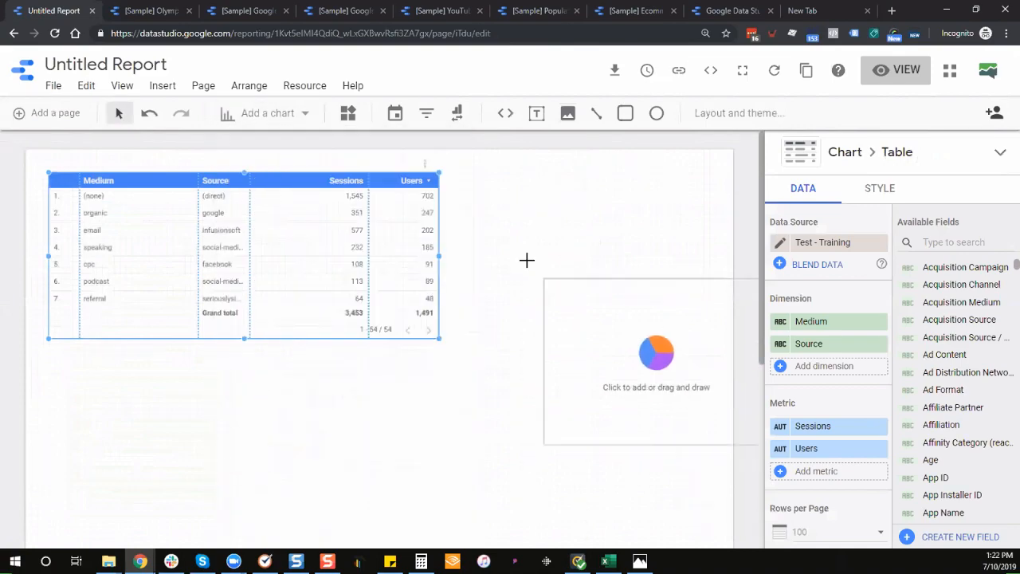
{"action": "left_click", "coordinate": [463, 340]}
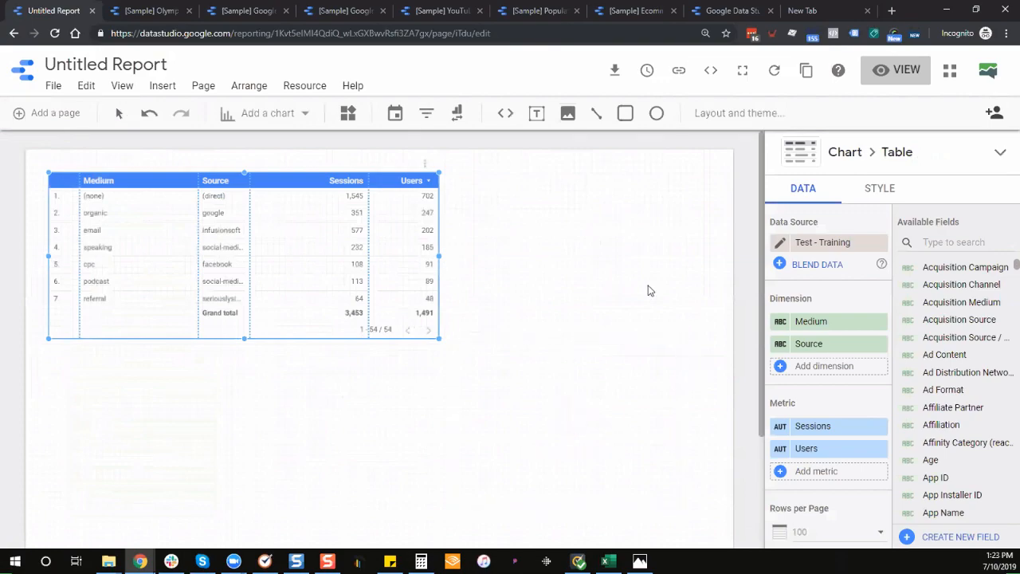
{"action": "scroll", "coordinate": [636, 280], "scroll_direction": "down", "scroll_amount": 1}
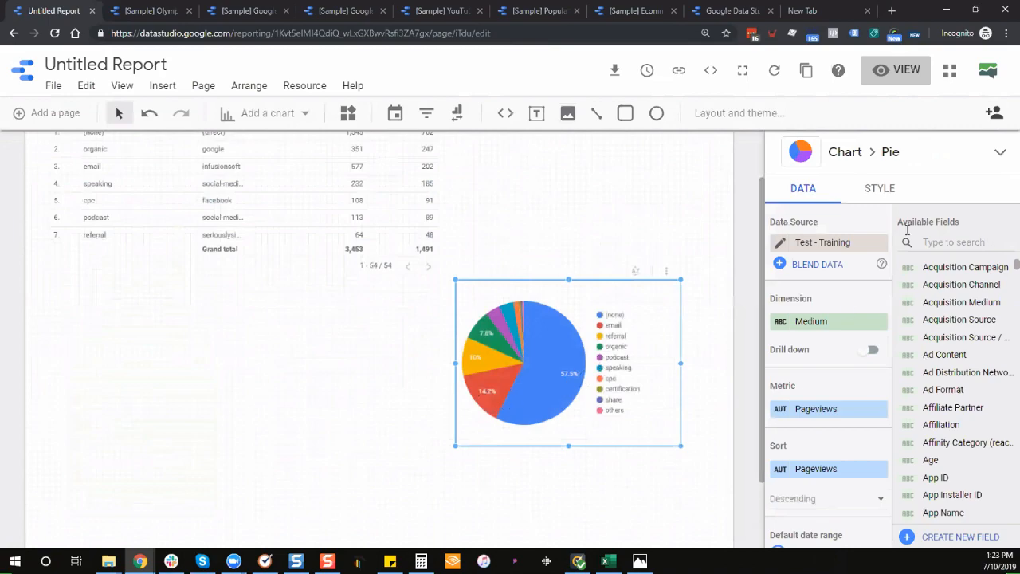
Replace the pie chart's Medium dimension with Device Category.
{"action": "left_click", "coordinate": [932, 241]}
{"action": "type", "text": "d"}
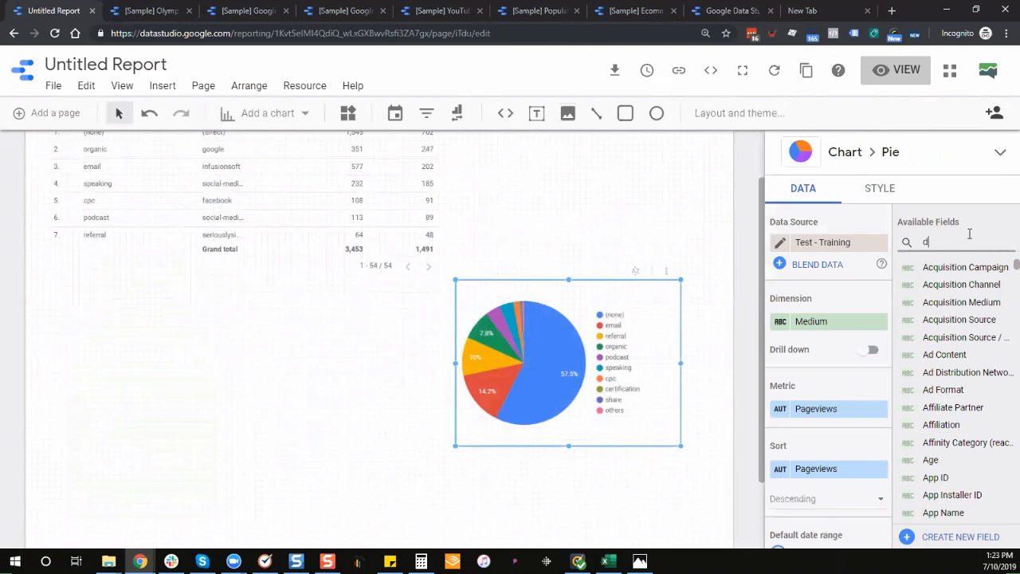
{"action": "type", "text": "ev"}
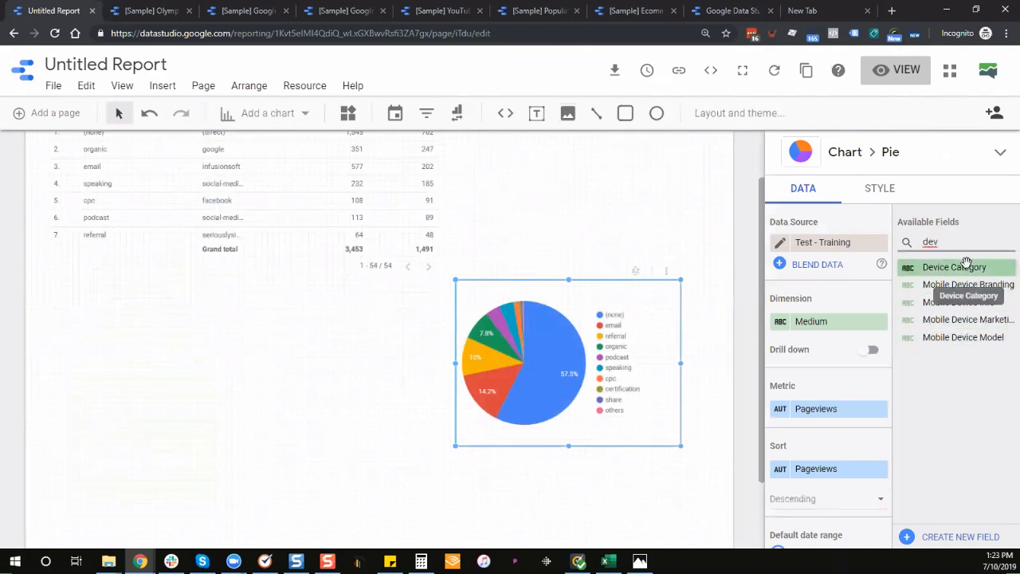
{"action": "left_click_drag", "start_coordinate": [964, 267], "coordinate": [852, 327]}
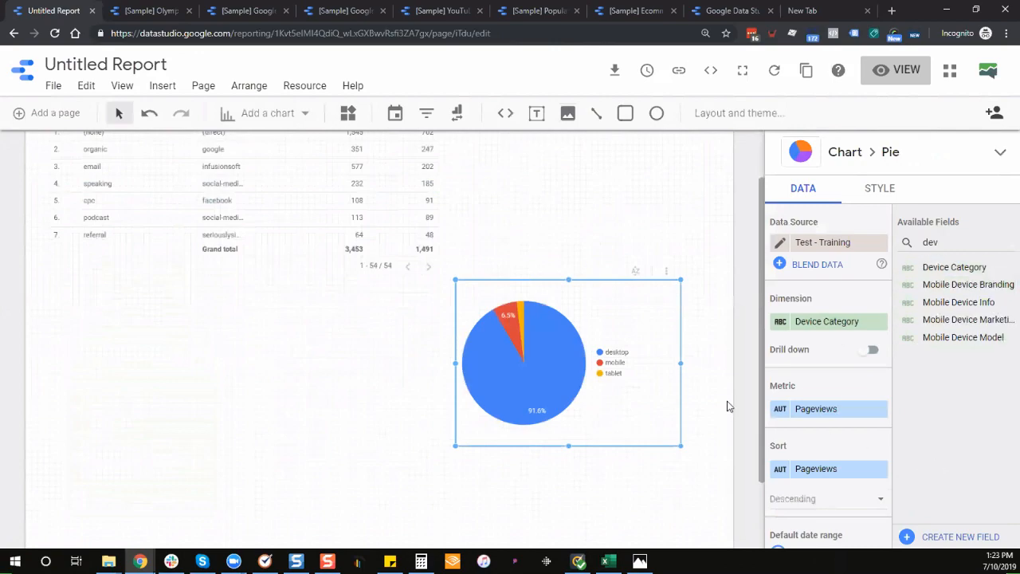
Add a column-style bar chart below the table and widen it to almost reach the pie chart.
{"action": "left_click", "coordinate": [292, 119]}
{"action": "scroll", "coordinate": [311, 322], "scroll_direction": "down", "scroll_amount": 3}
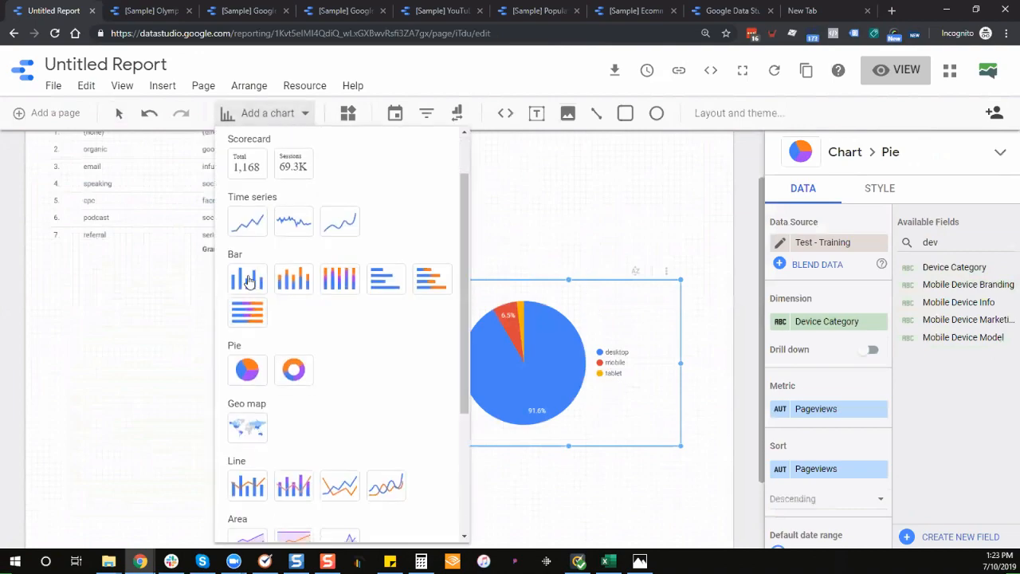
{"action": "left_click", "coordinate": [248, 281]}
{"action": "left_click", "coordinate": [91, 293]}
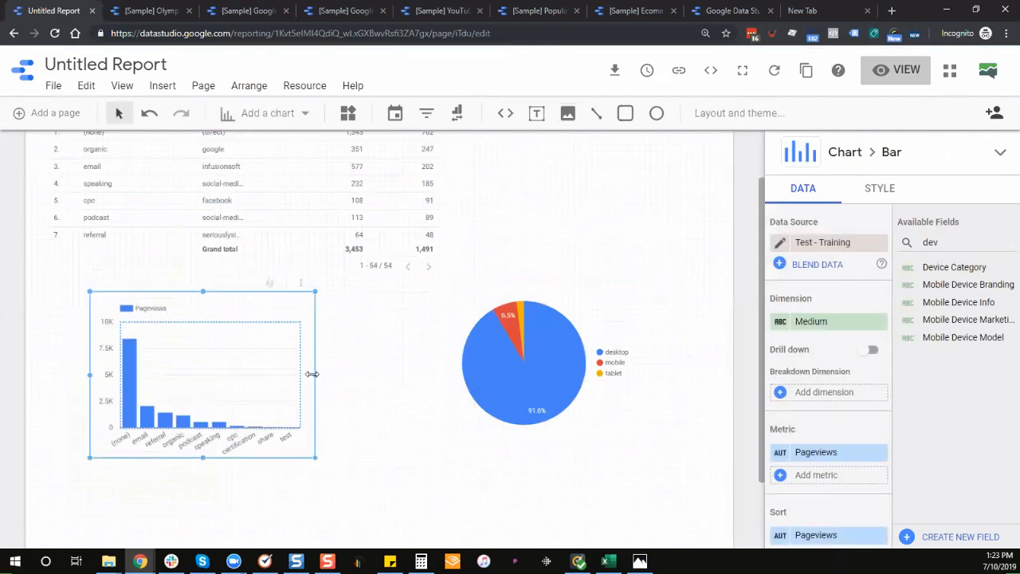
{"action": "left_click_drag", "start_coordinate": [312, 374], "coordinate": [439, 367]}
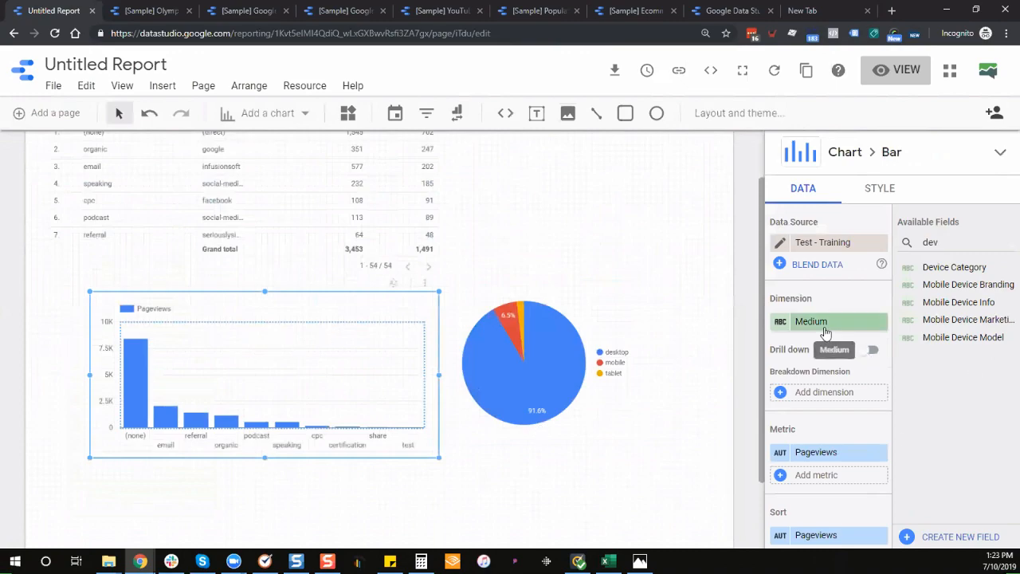
Replace the bar chart's Medium dimension with Age and shift the chart slightly left.
{"action": "double_click", "coordinate": [957, 243]}
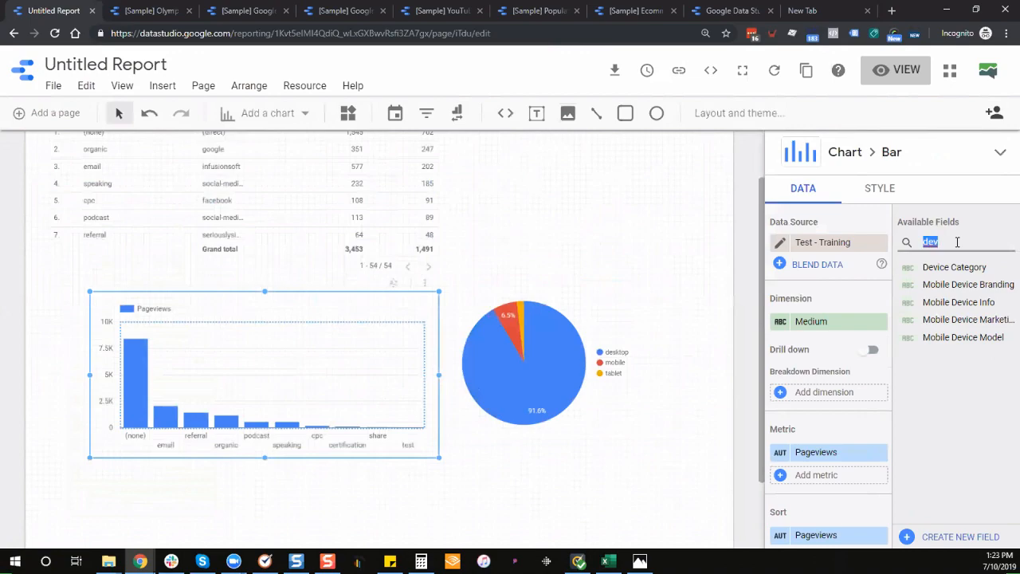
{"action": "key", "text": "BackSpace"}
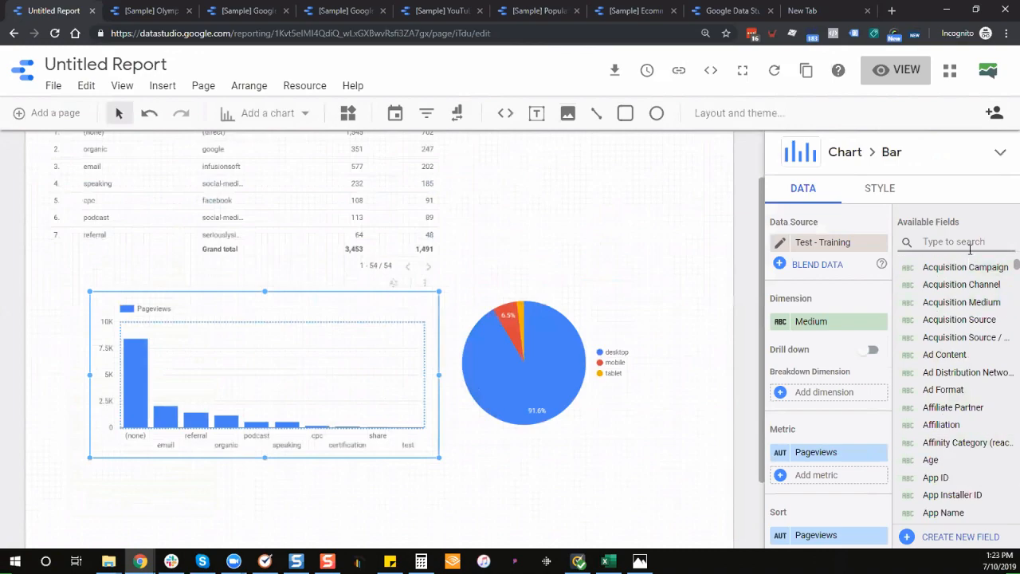
{"action": "type", "text": "age"}
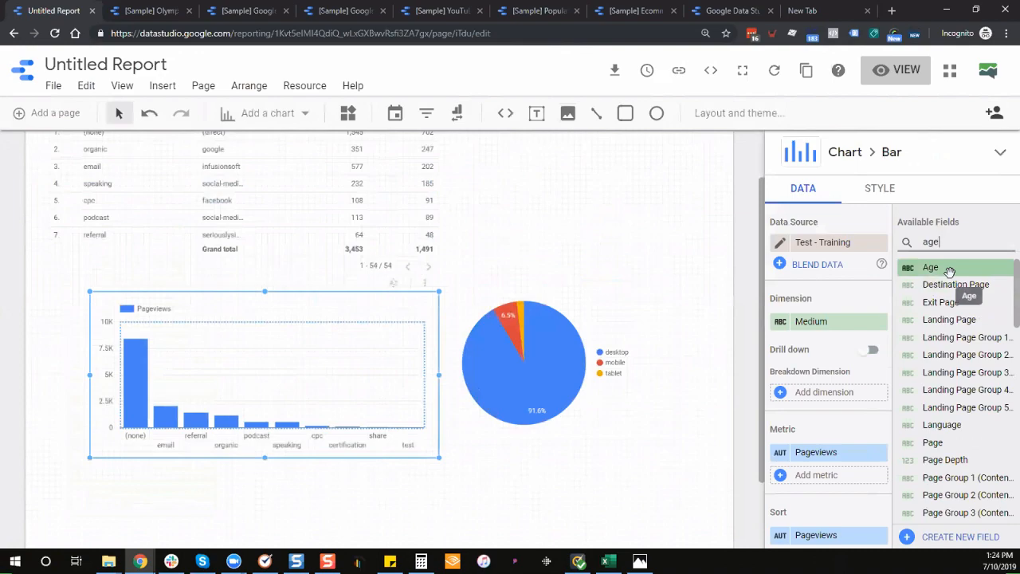
{"action": "left_click_drag", "start_coordinate": [947, 272], "coordinate": [824, 333]}
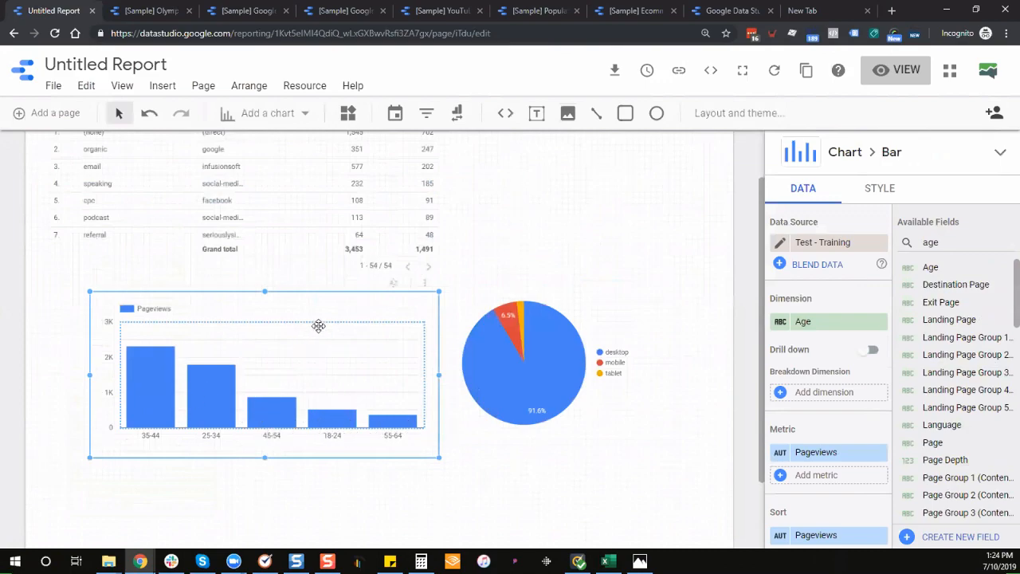
{"action": "left_click_drag", "start_coordinate": [318, 327], "coordinate": [294, 329]}
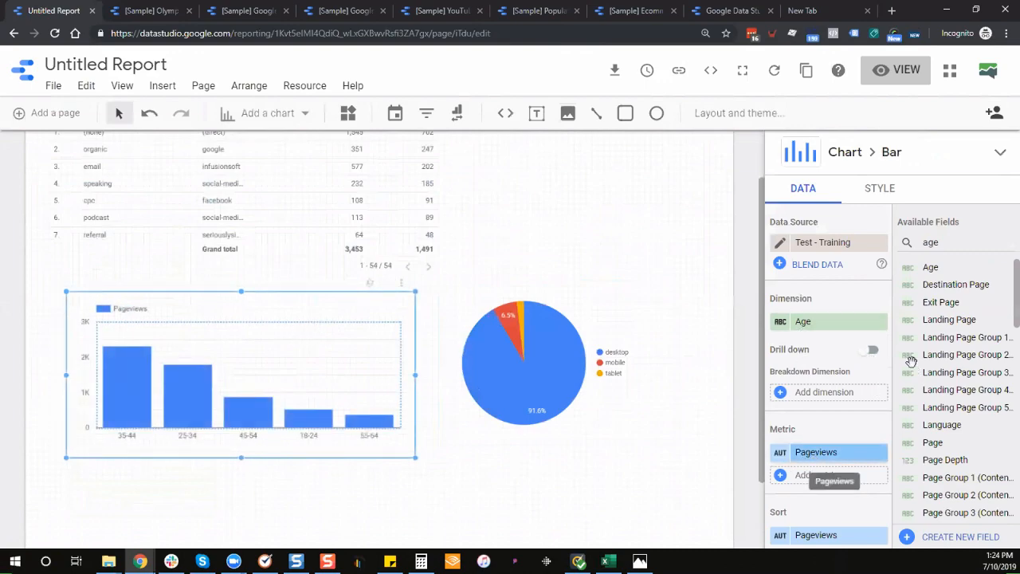
Replace the bar chart's Pageviews metric with Users.
{"action": "double_click", "coordinate": [989, 246]}
{"action": "type", "text": "u"}
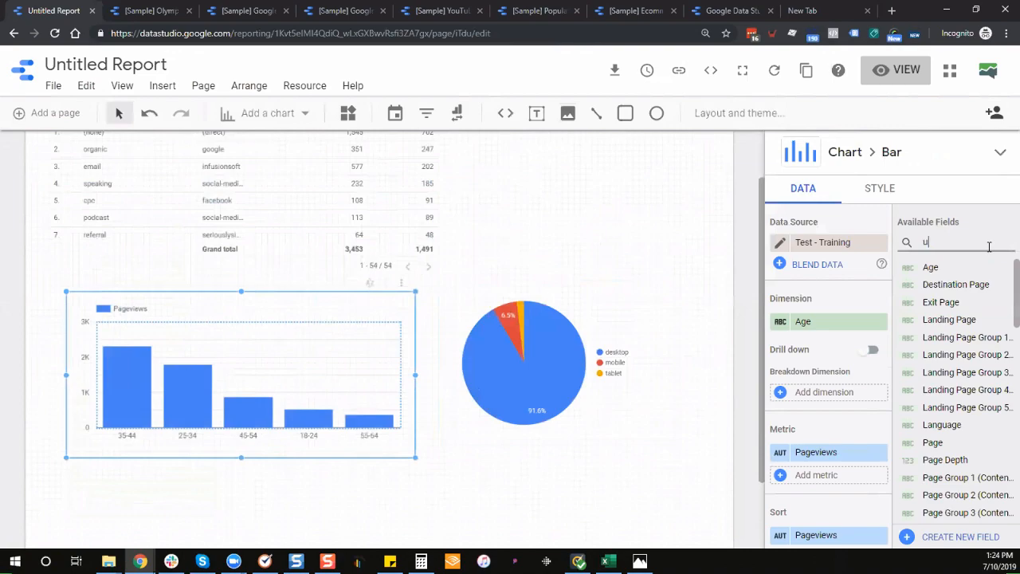
{"action": "type", "text": "sers"}
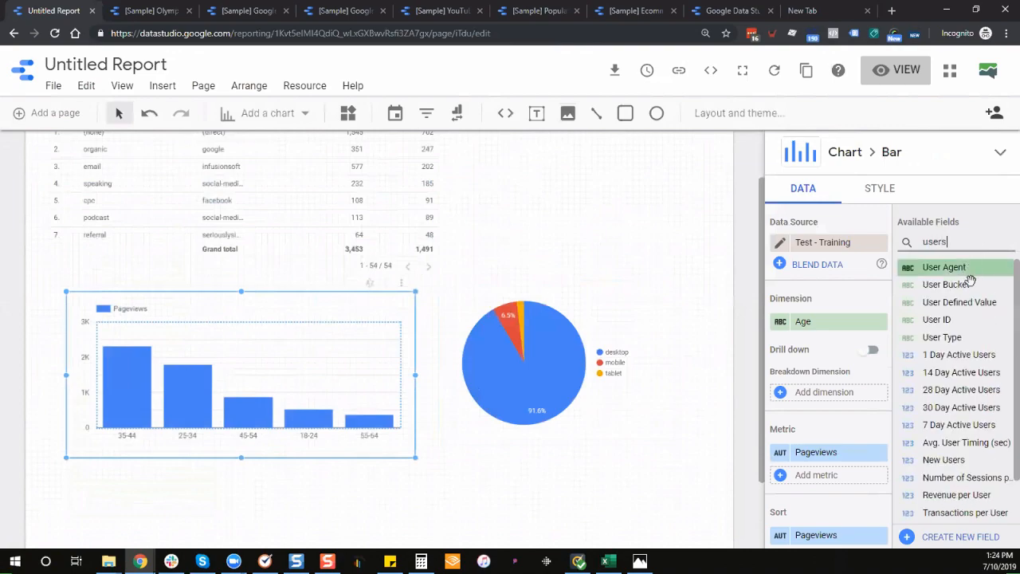
{"action": "left_click_drag", "start_coordinate": [936, 375], "coordinate": [825, 476]}
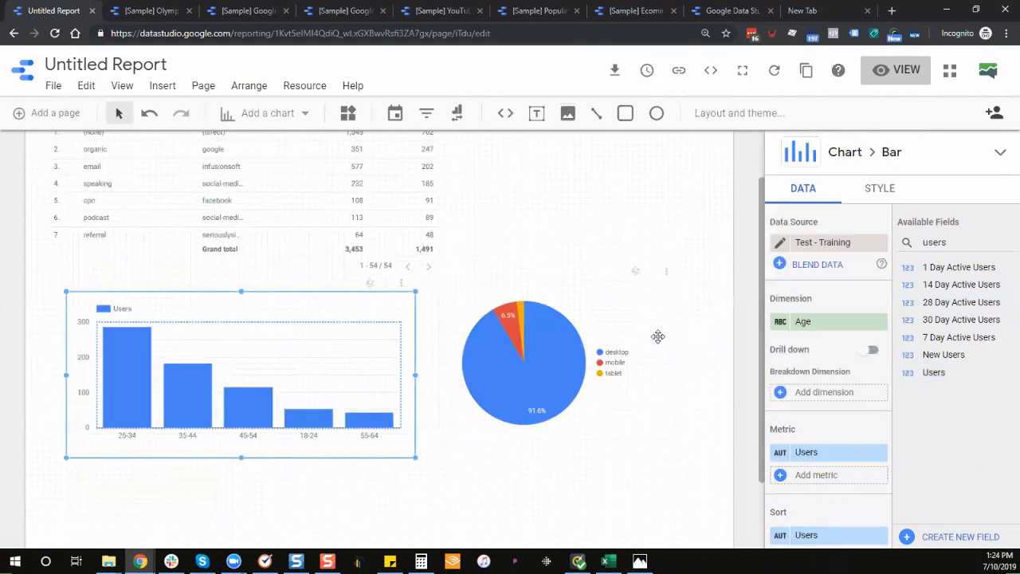
{"action": "scroll", "coordinate": [699, 282], "scroll_direction": "up", "scroll_amount": 2}
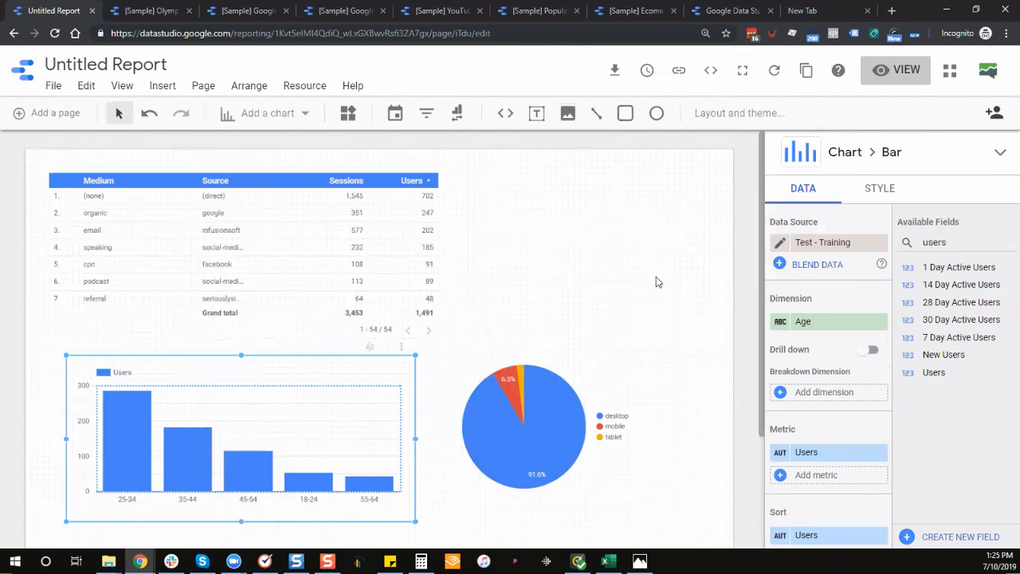
{"action": "scroll", "coordinate": [658, 282], "scroll_direction": "down", "scroll_amount": 1}
{"action": "scroll", "coordinate": [550, 268], "scroll_direction": "down", "scroll_amount": 1}
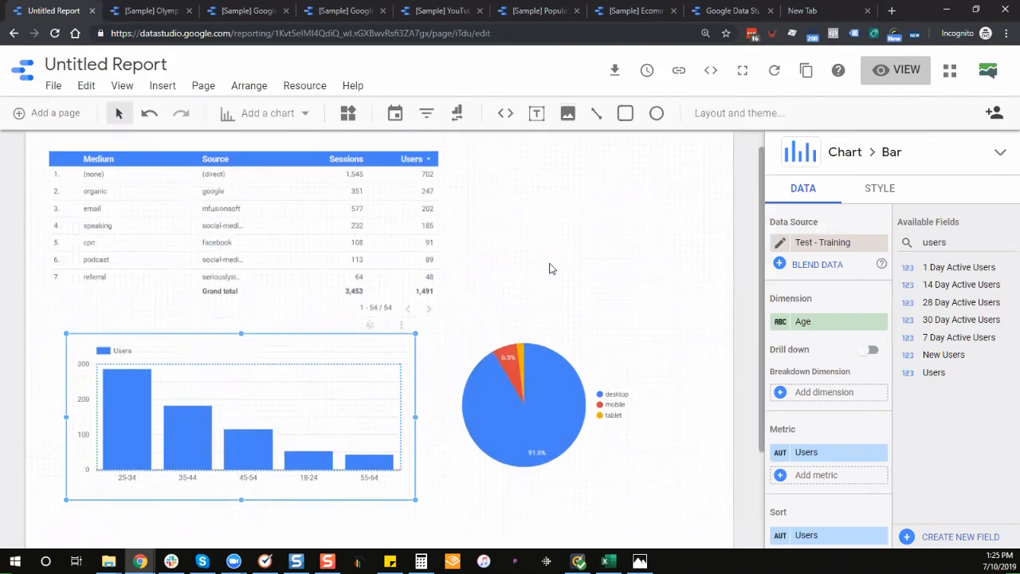
{"action": "scroll", "coordinate": [549, 268], "scroll_direction": "down", "scroll_amount": 2}
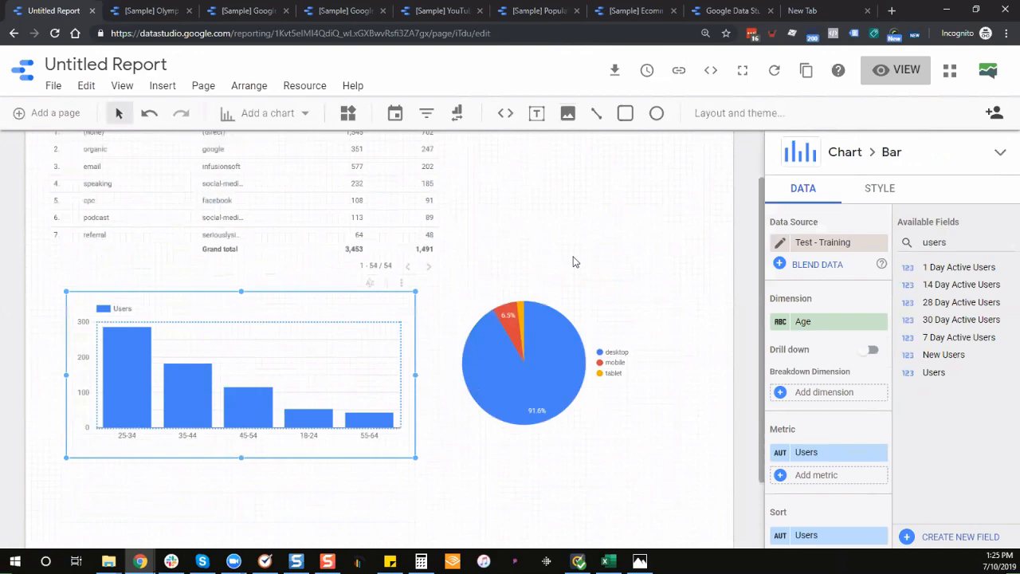
{"action": "scroll", "coordinate": [585, 254], "scroll_direction": "up", "scroll_amount": 1}
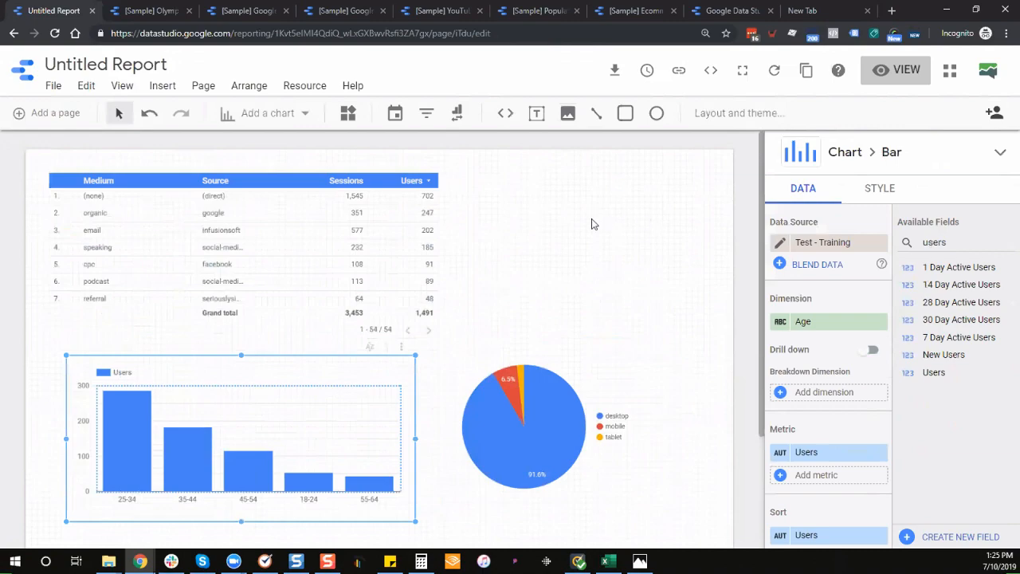
Examine how the Google Analytics Marketing Website sample report pairs question headings with its trend chart, country map, country table and channel chart.
{"action": "left_click", "coordinate": [248, 12]}
{"action": "scroll", "coordinate": [649, 330], "scroll_direction": "up", "scroll_amount": 6}
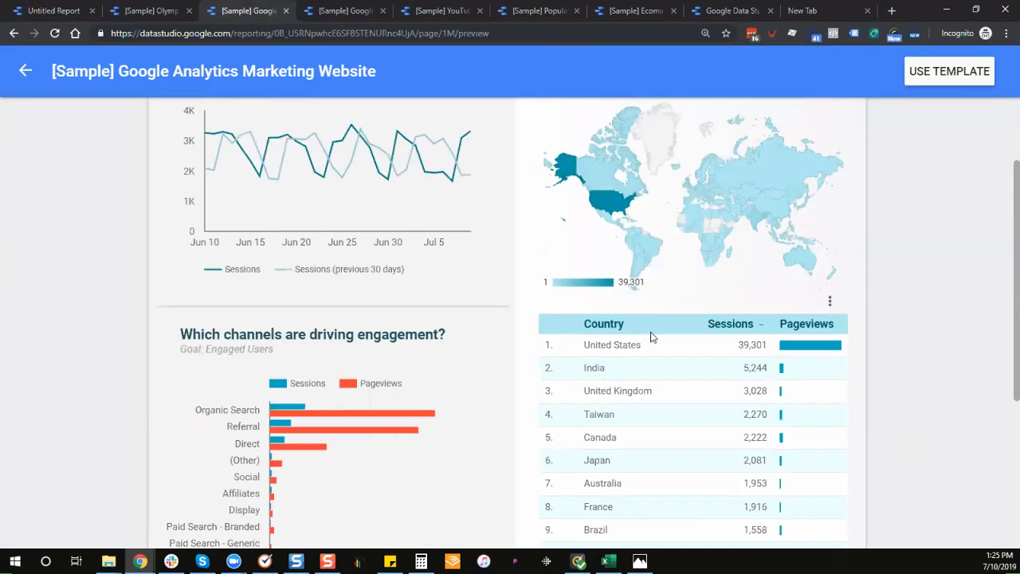
{"action": "scroll", "coordinate": [791, 289], "scroll_direction": "down", "scroll_amount": 1}
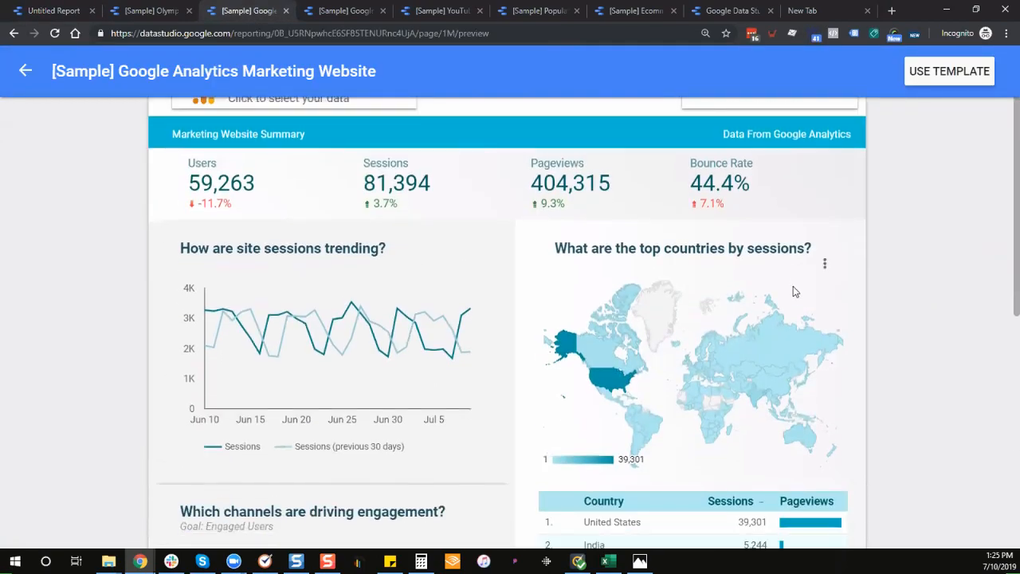
{"action": "left_click_drag", "start_coordinate": [181, 248], "coordinate": [383, 255]}
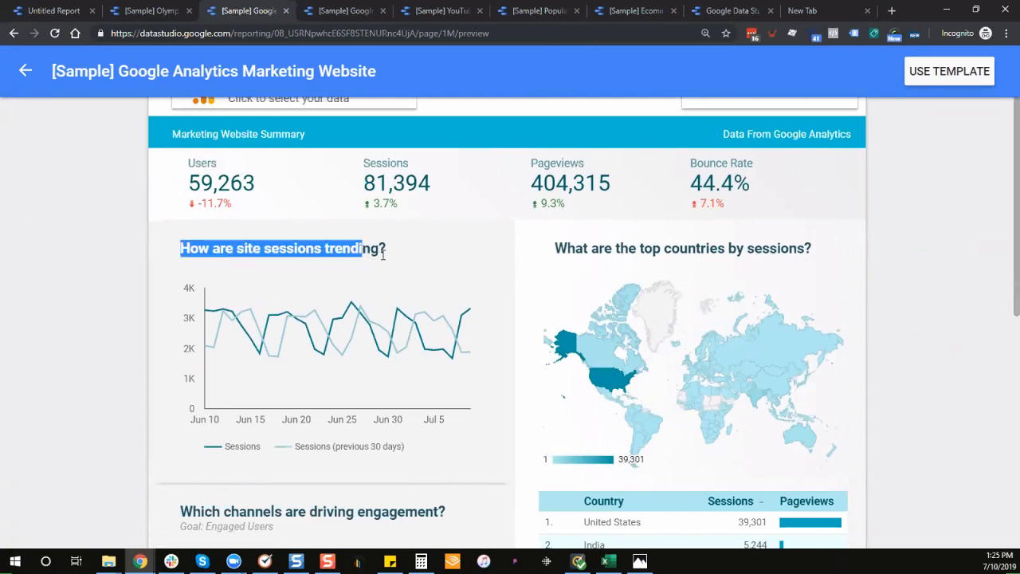
{"action": "left_click", "coordinate": [183, 248]}
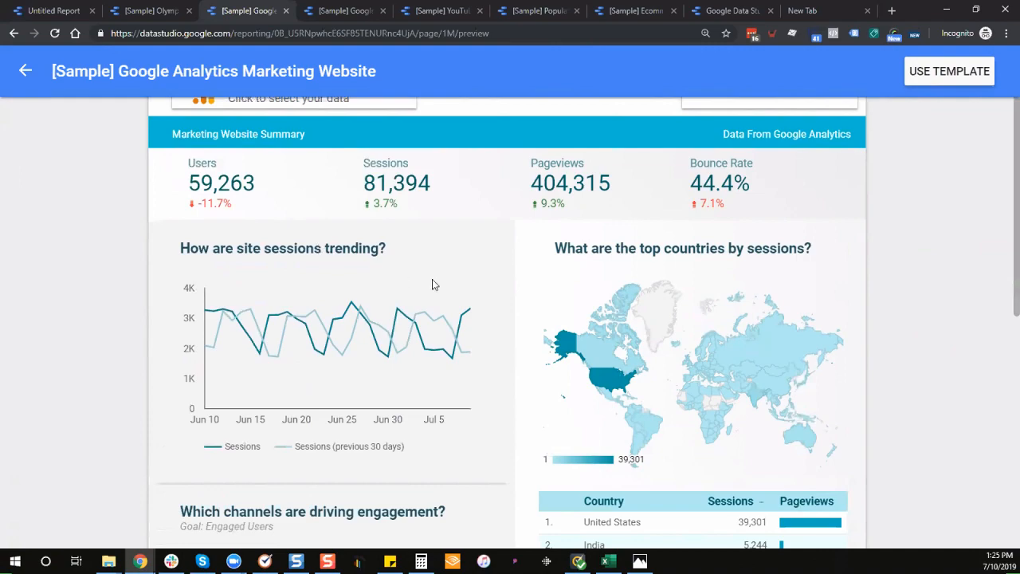
{"action": "scroll", "coordinate": [432, 285], "scroll_direction": "down", "scroll_amount": 1}
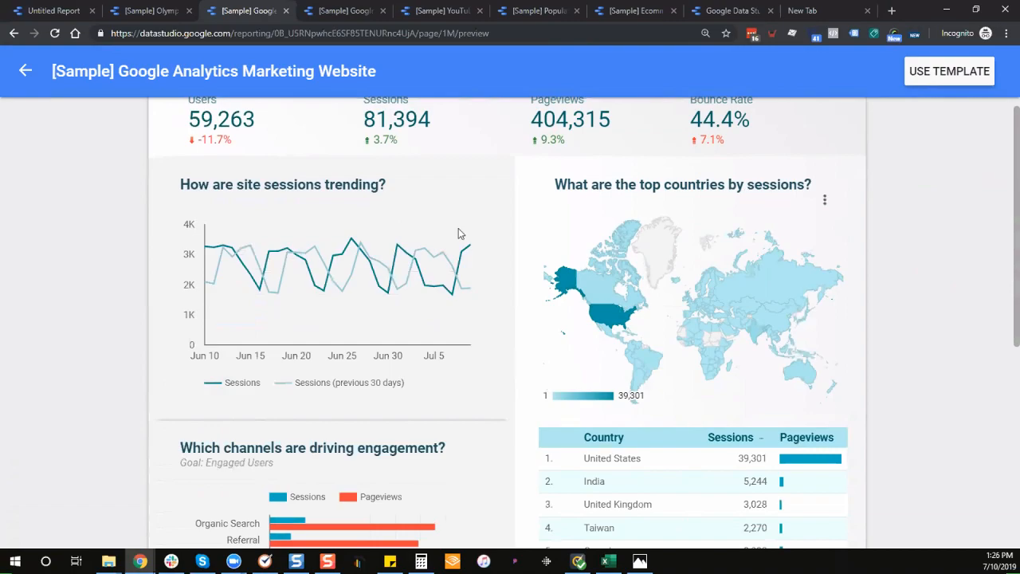
{"action": "scroll", "coordinate": [249, 382], "scroll_direction": "down", "scroll_amount": 1}
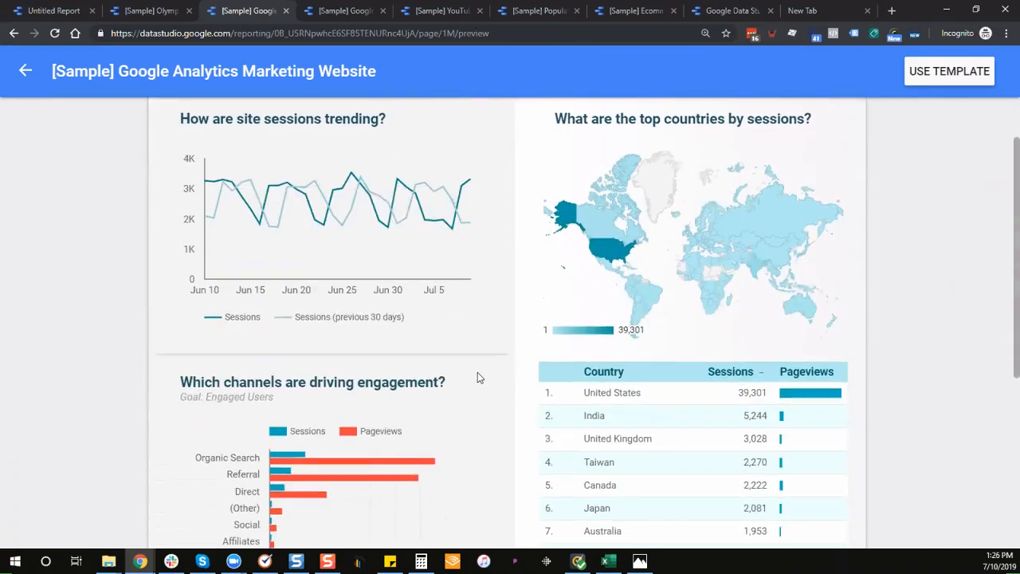
{"action": "scroll", "coordinate": [478, 375], "scroll_direction": "down", "scroll_amount": 1}
{"action": "scroll", "coordinate": [500, 342], "scroll_direction": "up", "scroll_amount": 2}
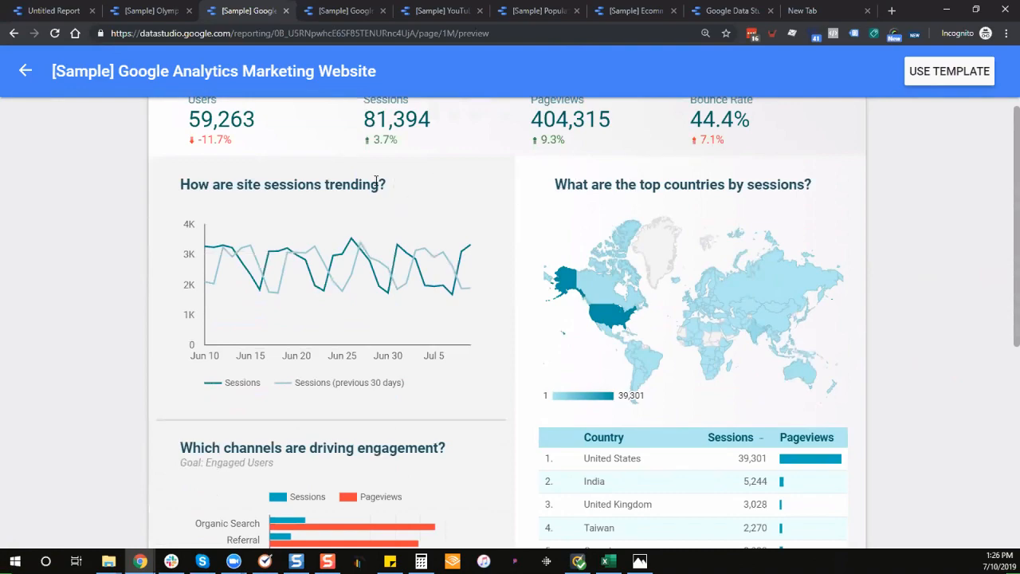
{"action": "mouse_move", "coordinate": [337, 287]}
{"action": "scroll", "coordinate": [748, 268], "scroll_direction": "up", "scroll_amount": 2}
{"action": "scroll", "coordinate": [740, 279], "scroll_direction": "down", "scroll_amount": 2}
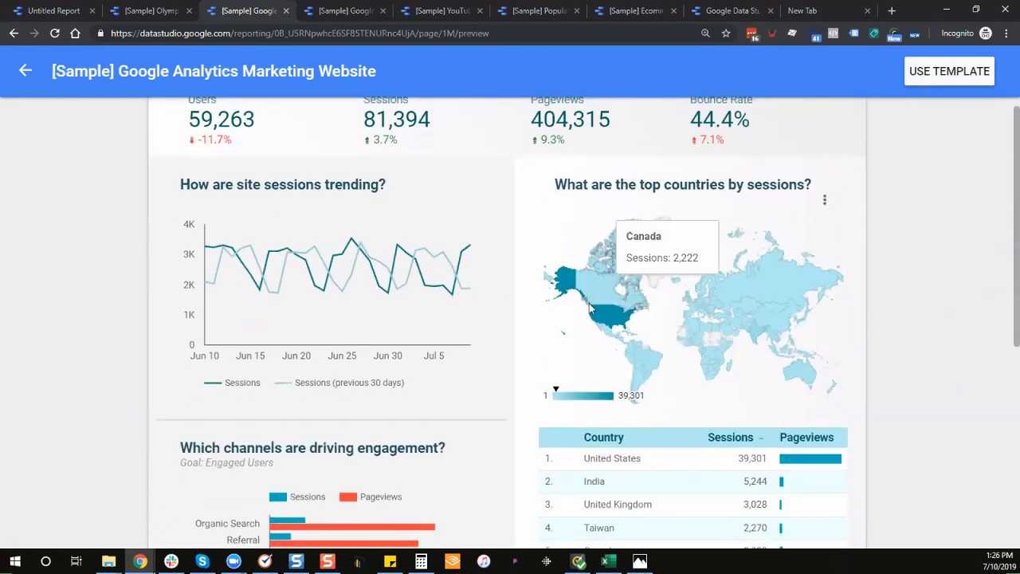
{"action": "scroll", "coordinate": [715, 342], "scroll_direction": "down", "scroll_amount": 1}
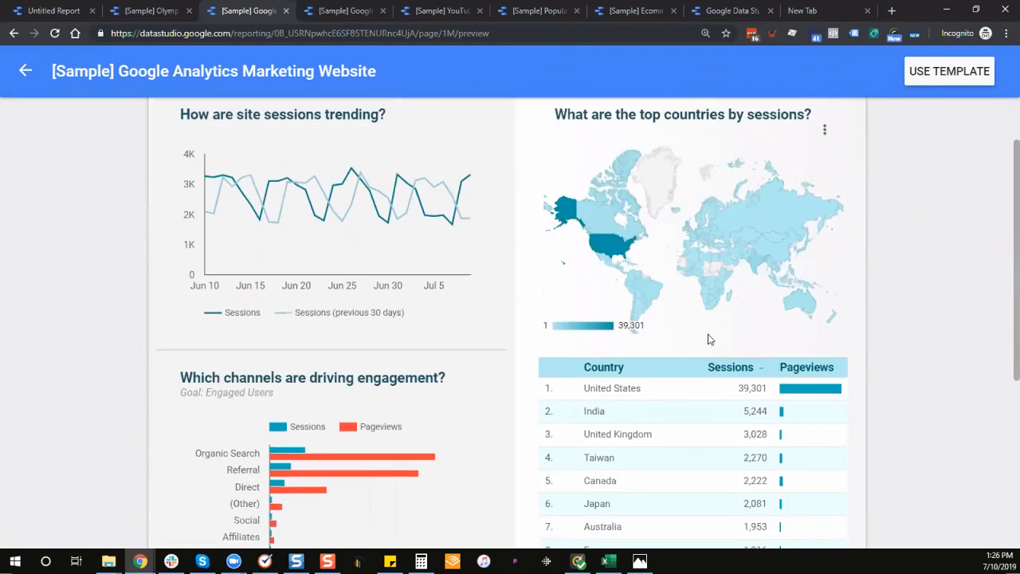
{"action": "scroll", "coordinate": [706, 339], "scroll_direction": "down", "scroll_amount": 1}
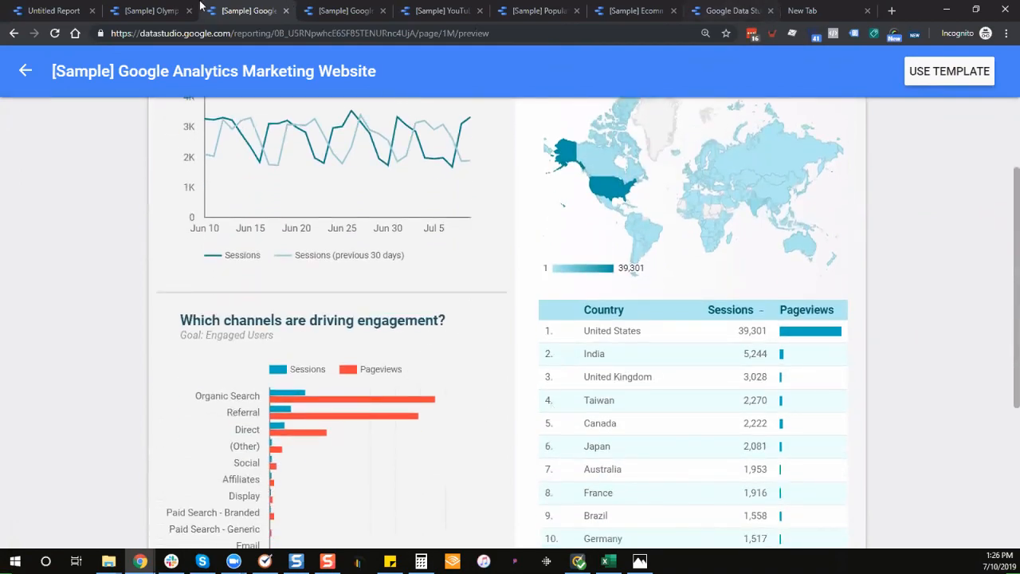
Return to the untitled report and add a 28px text heading above the pie chart reading "What devices are my users on?".
{"action": "left_click", "coordinate": [33, 14]}
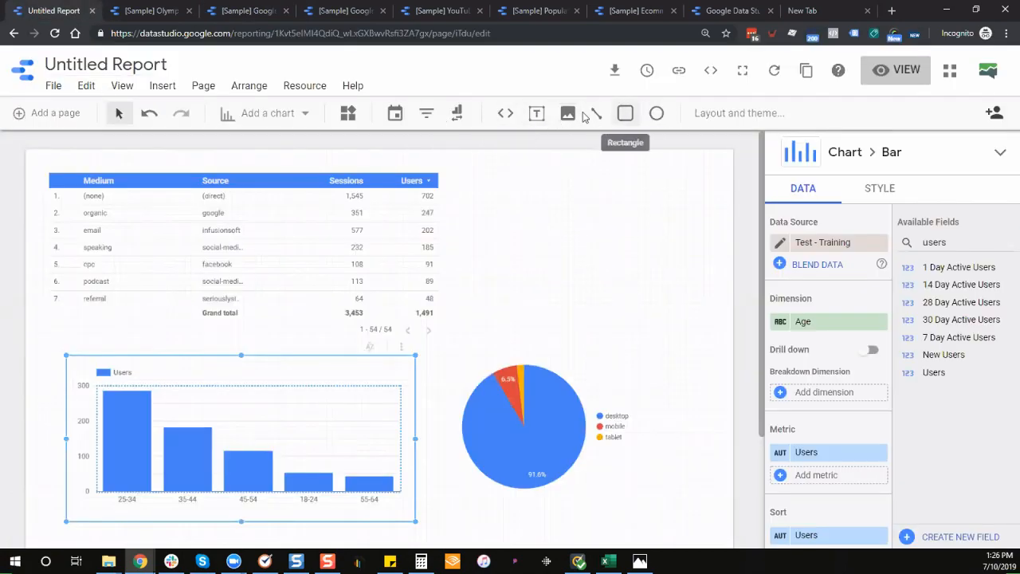
{"action": "left_click", "coordinate": [536, 117]}
{"action": "left_click_drag", "start_coordinate": [456, 316], "coordinate": [705, 350]}
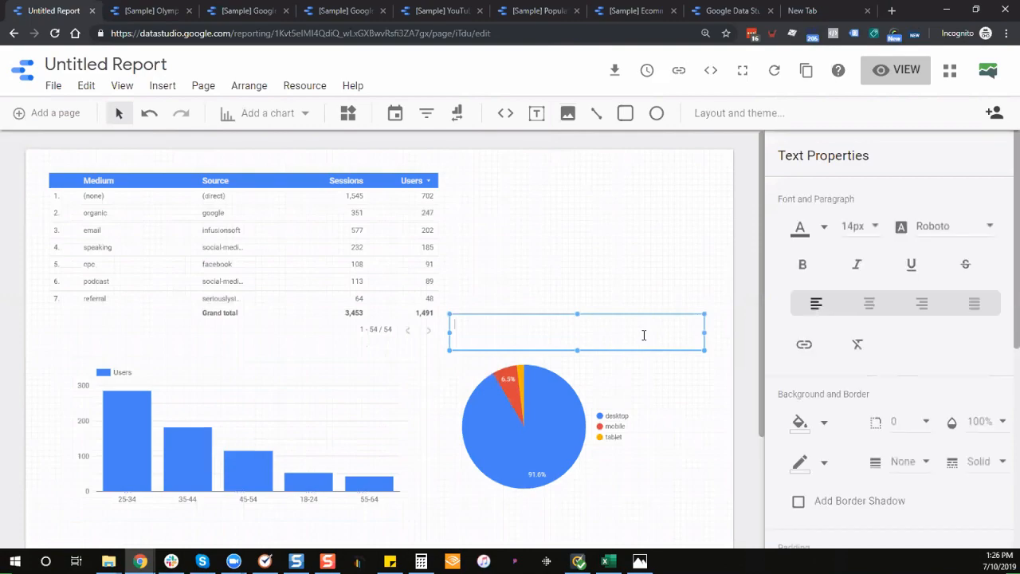
{"action": "left_click", "coordinate": [858, 228]}
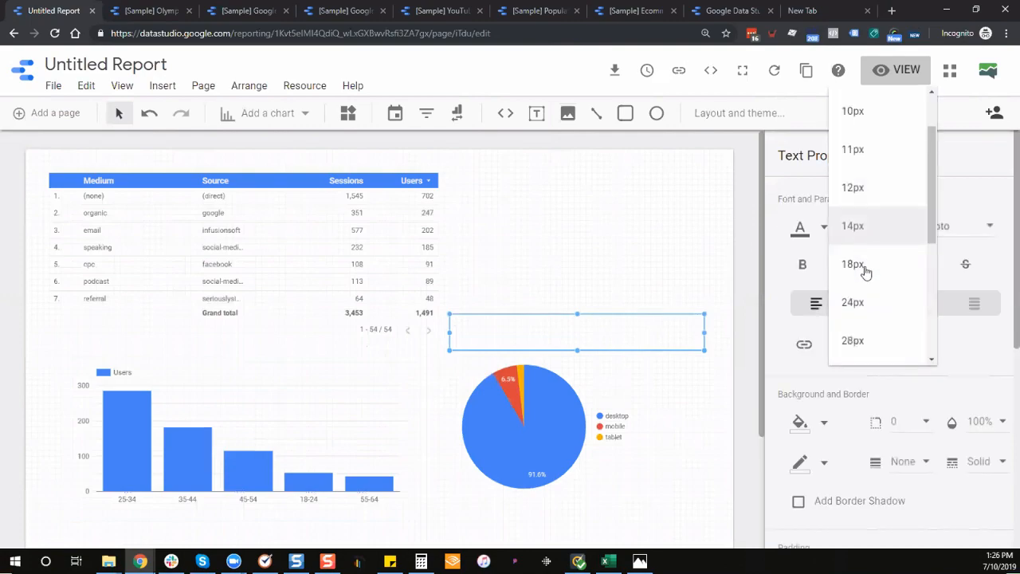
{"action": "left_click", "coordinate": [853, 340]}
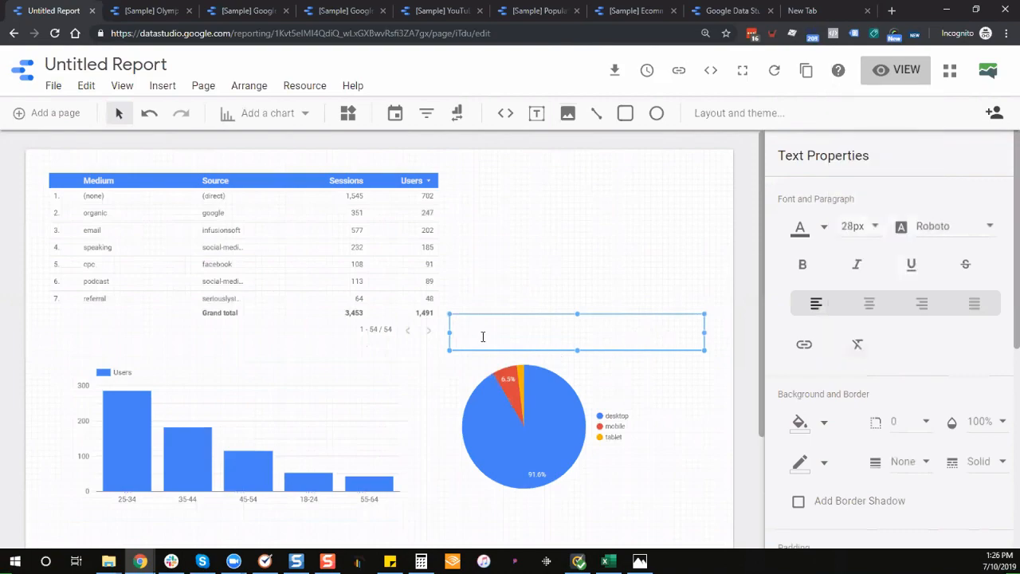
{"action": "type", "text": "What devices are my users on?"}
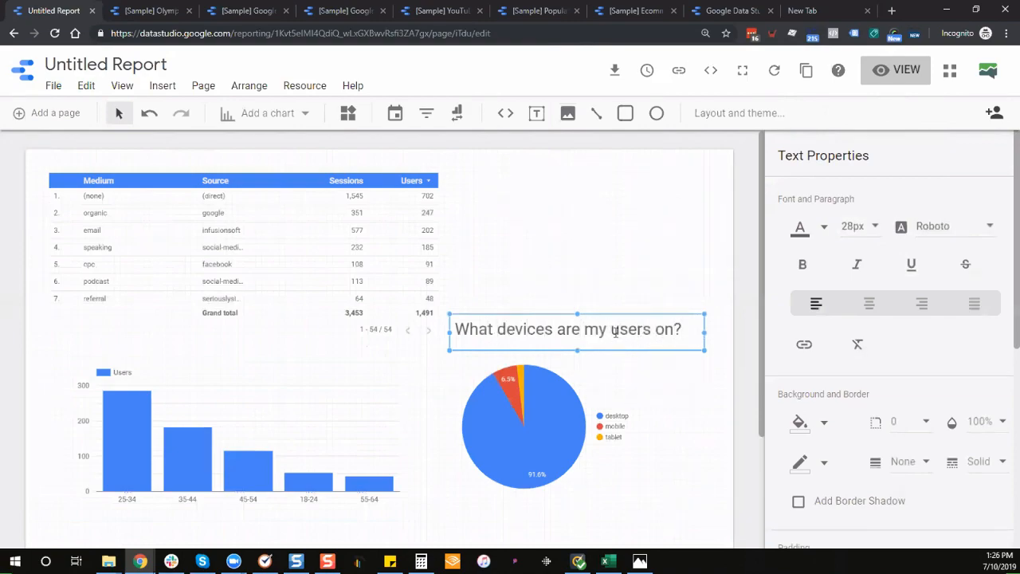
Shift the devices heading slightly left and down, and nudge the pie chart right beneath it.
{"action": "left_click_drag", "start_coordinate": [610, 320], "coordinate": [588, 326]}
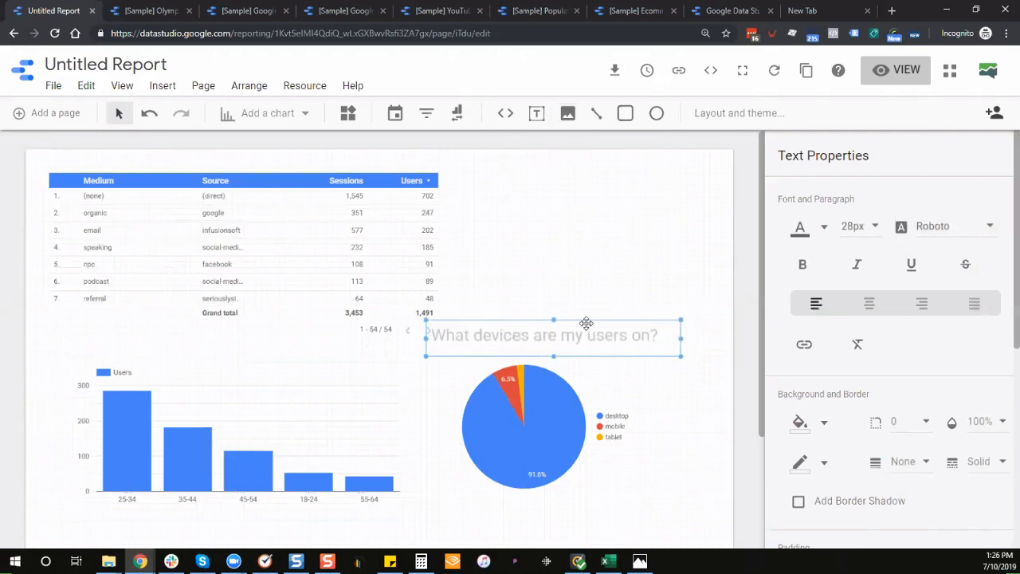
{"action": "left_click_drag", "start_coordinate": [556, 396], "coordinate": [569, 398]}
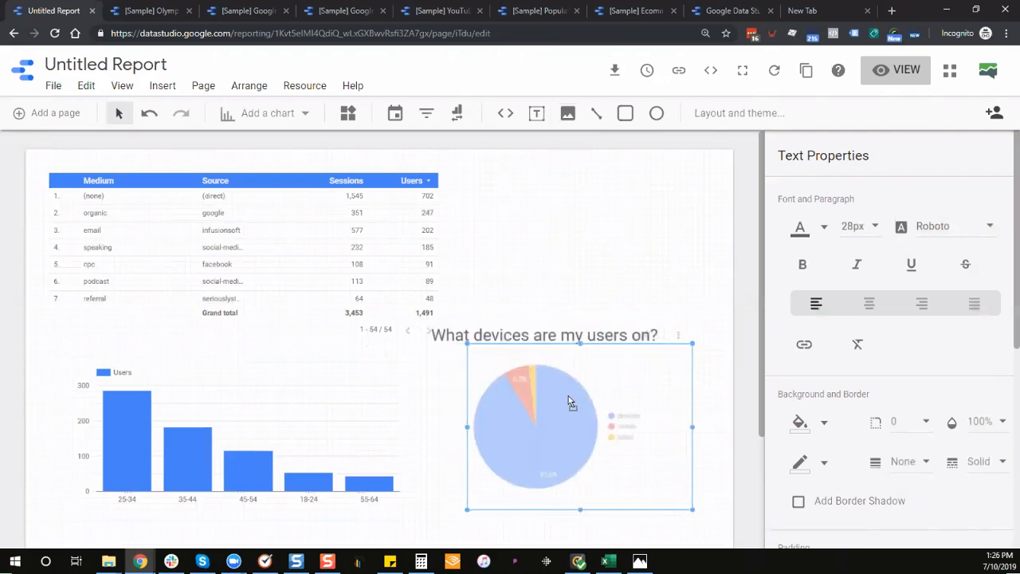
{"action": "left_click", "coordinate": [585, 321]}
{"action": "left_click", "coordinate": [520, 336]}
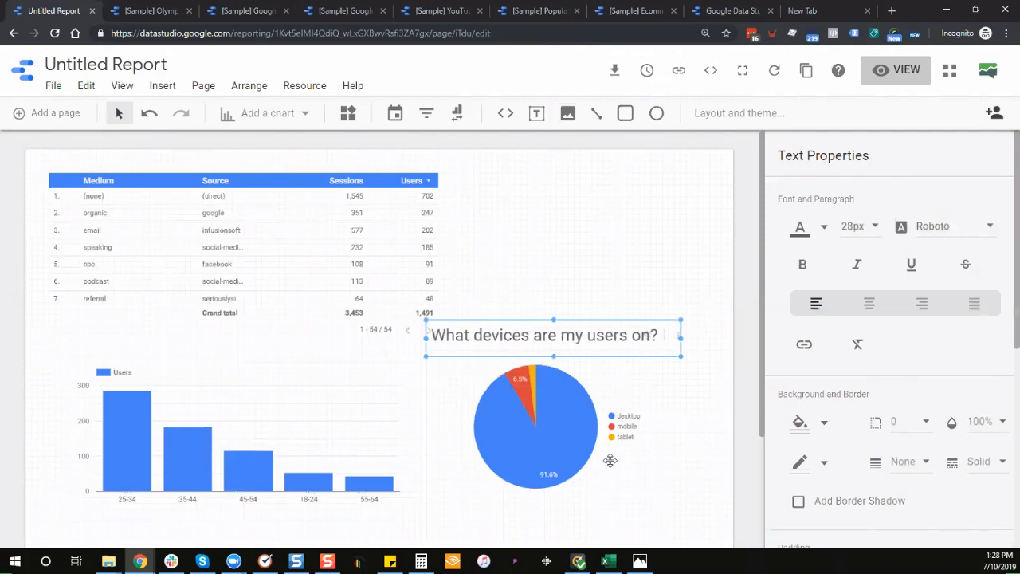
{"action": "scroll", "coordinate": [610, 460], "scroll_direction": "down", "scroll_amount": 1}
{"action": "scroll", "coordinate": [611, 463], "scroll_direction": "up", "scroll_amount": 1}
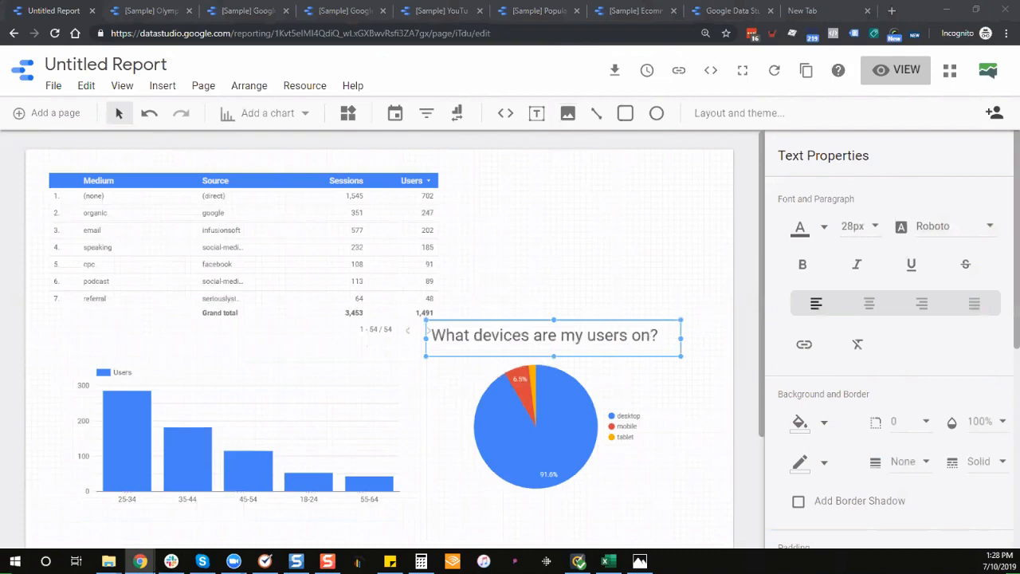
Duplicate the devices heading and move the copy up beside the top rows of the table.
{"action": "left_click", "coordinate": [479, 321]}
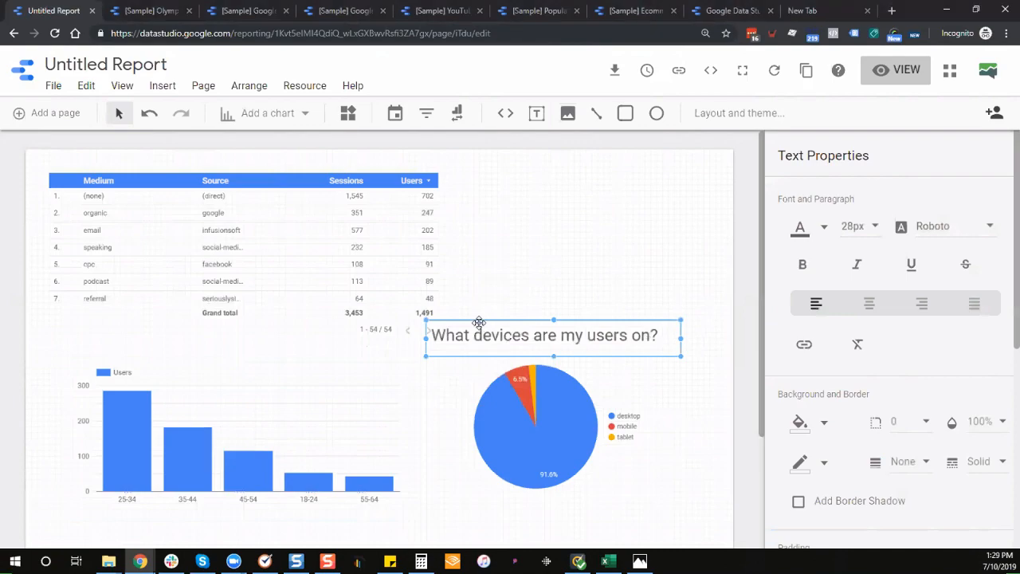
{"action": "key", "text": "ctrl+d"}
{"action": "key", "text": "Up"}
{"action": "key", "text": "Up"}
{"action": "key", "text": "Up"}
{"action": "key", "text": "Up"}
{"action": "key", "text": "Up"}
{"action": "key", "text": "Up"}
{"action": "key", "text": "Up"}
{"action": "key", "text": "Up"}
{"action": "key", "text": "Up"}
{"action": "key", "text": "Up"}
{"action": "key", "text": "Up"}
{"action": "key", "text": "Up"}
{"action": "key", "text": "Up"}
{"action": "key", "text": "Up"}
{"action": "key", "text": "Up"}
{"action": "key", "text": "Up"}
{"action": "key", "text": "Up"}
{"action": "key", "text": "Up"}
{"action": "key", "text": "Up"}
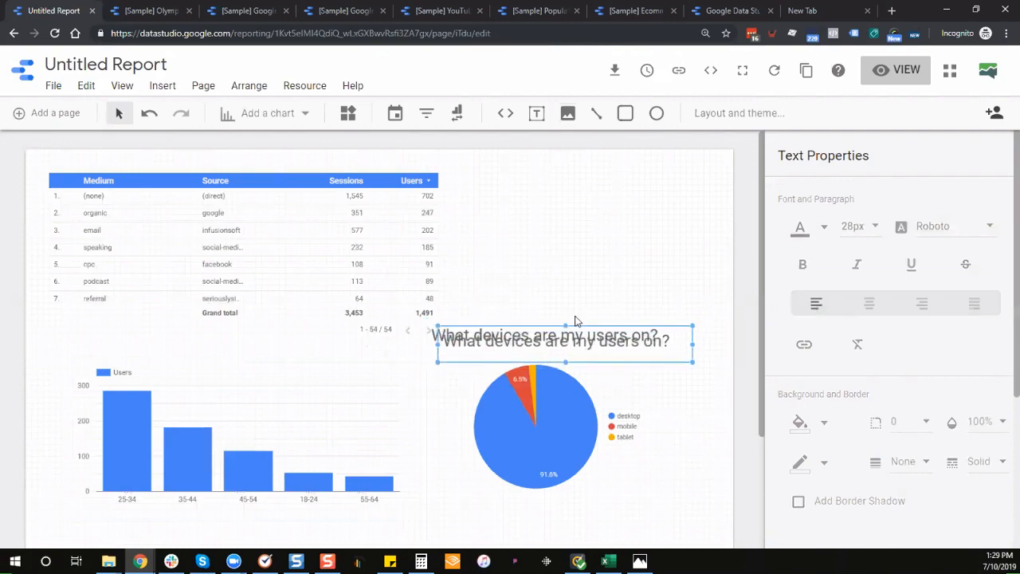
{"action": "key", "text": "Up"}
{"action": "key", "text": "Up"}
{"action": "key", "text": "Up"}
{"action": "key", "text": "Up"}
{"action": "key", "text": "Up"}
{"action": "key", "text": "Up"}
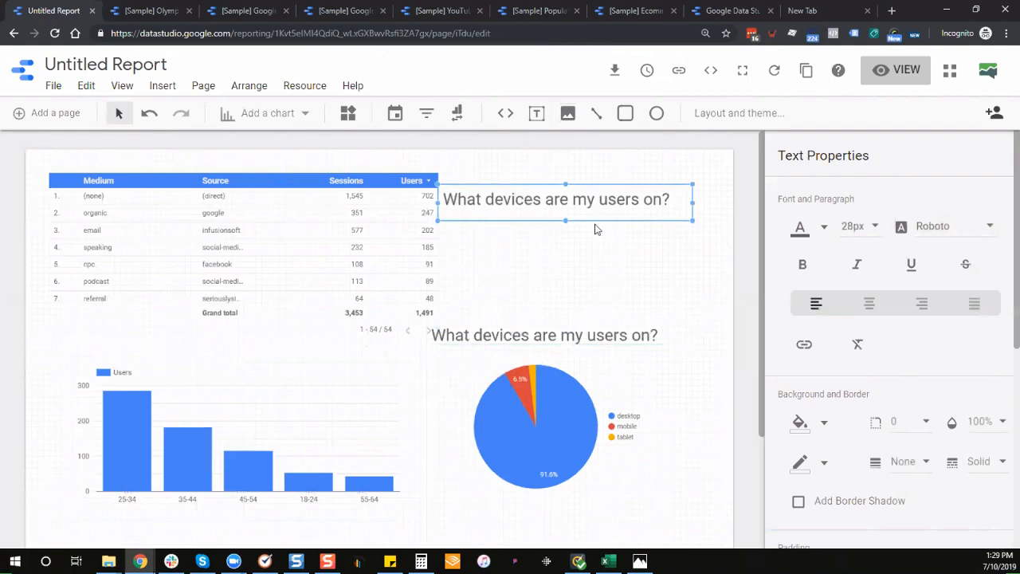
Change the copied heading to "What is the conversion rate for xyz funnel ? landing page, cart," and make its box tall enough for two lines.
{"action": "left_click", "coordinate": [664, 199]}
{"action": "left_click_drag", "start_coordinate": [633, 207], "coordinate": [440, 205]}
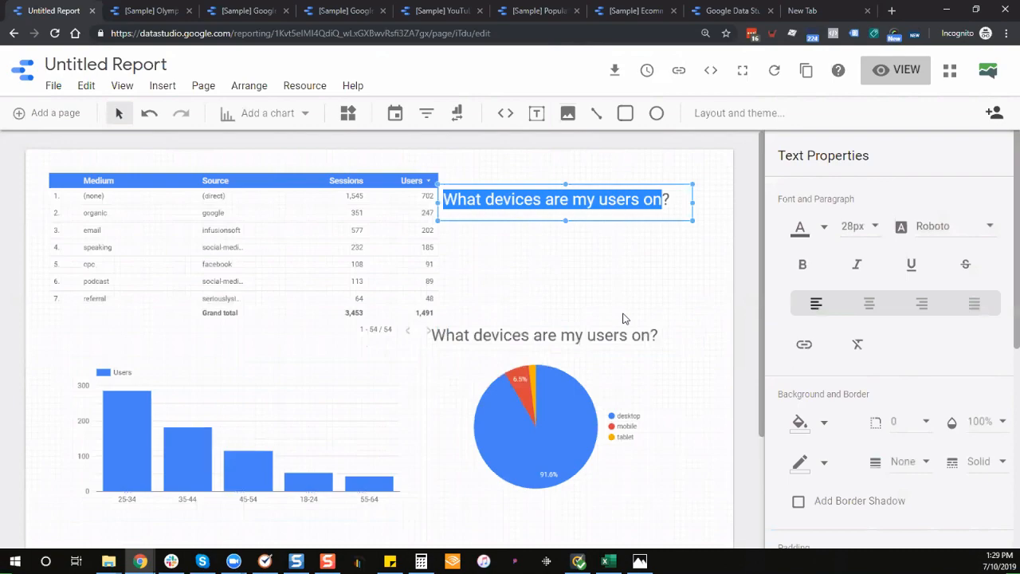
{"action": "type", "text": "What is the con"}
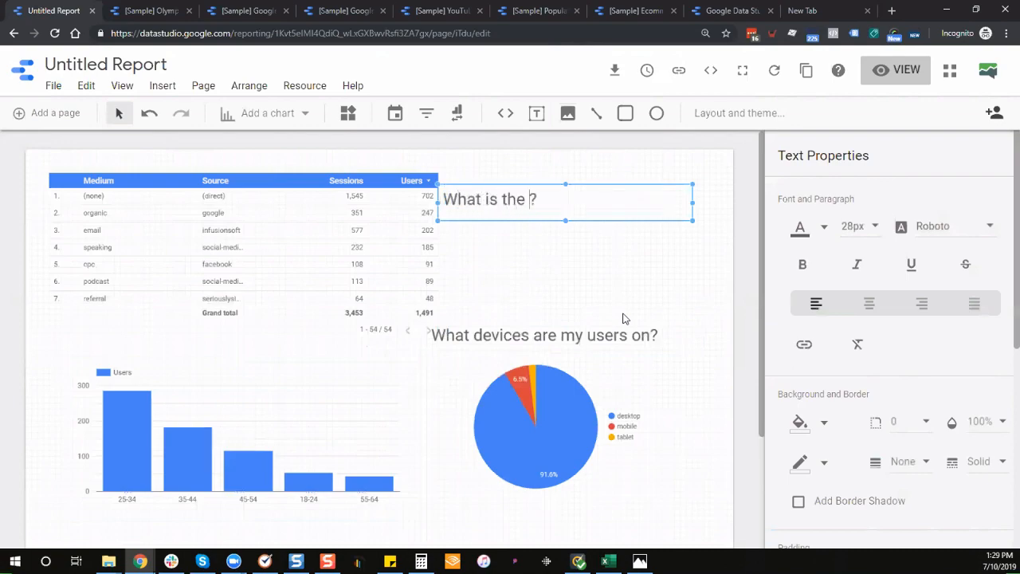
{"action": "type", "text": "version rate "}
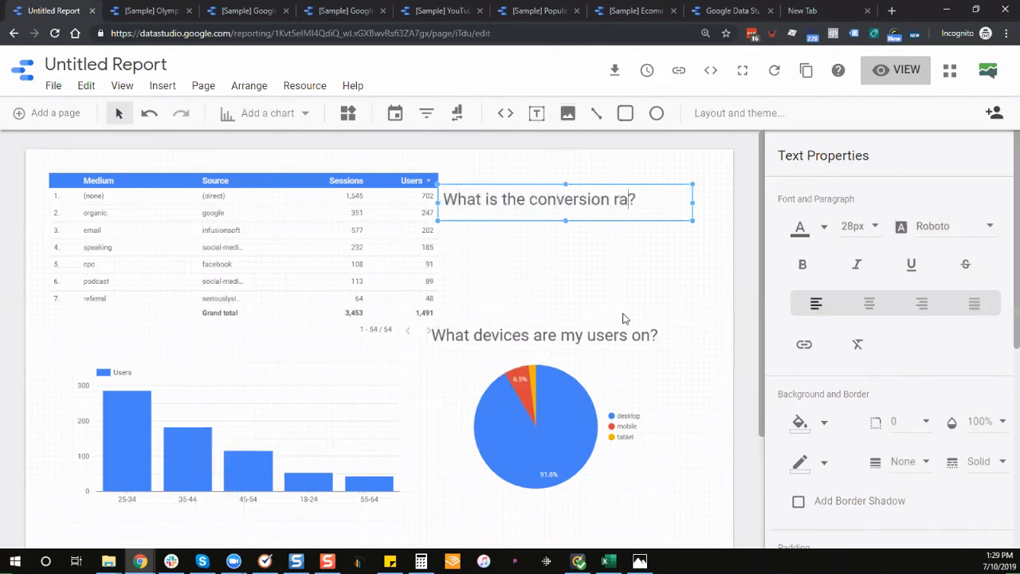
{"action": "type", "text": "for xyz funnel ?"}
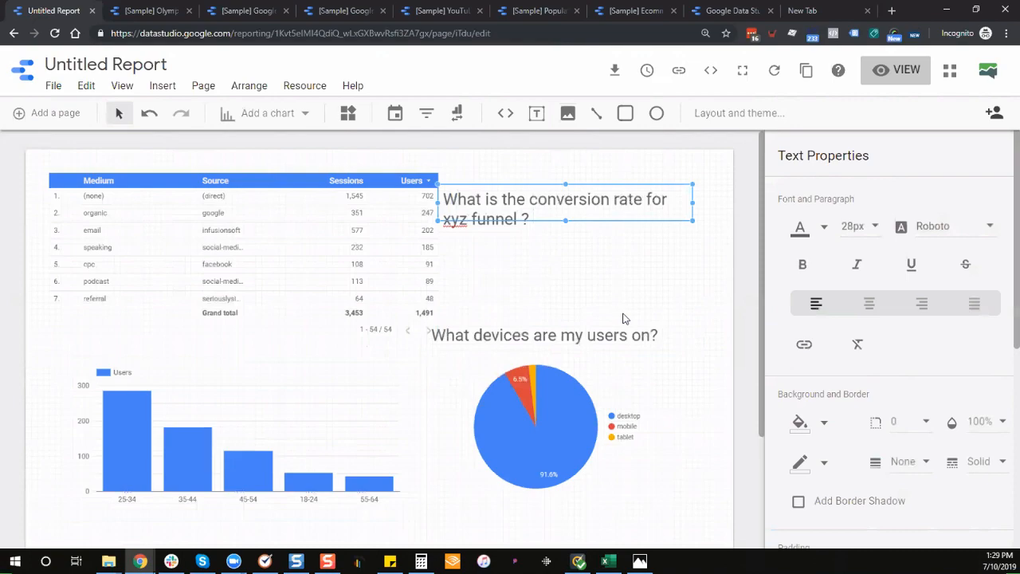
{"action": "type", "text": " landing page,"}
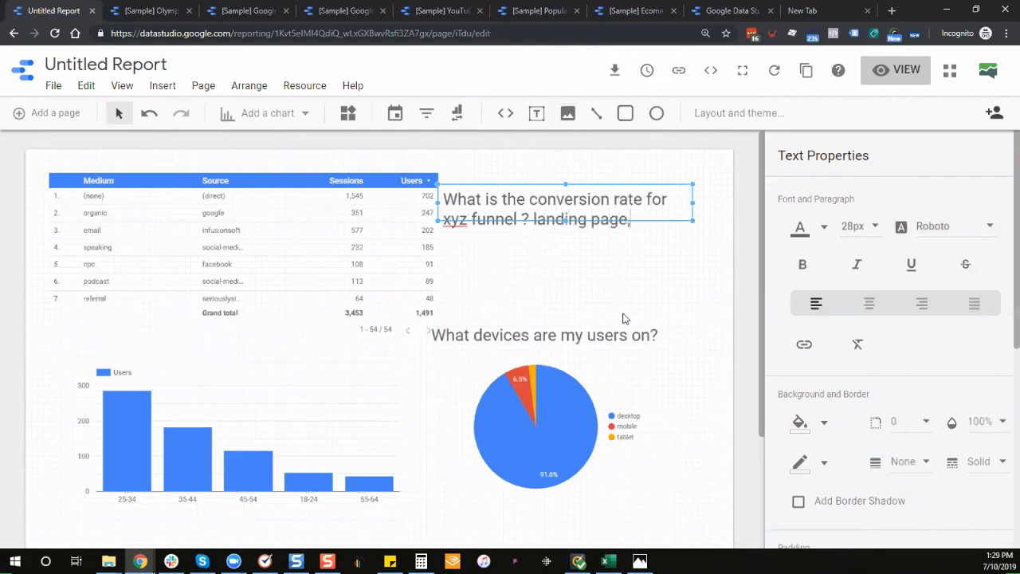
{"action": "type", "text": " cart,"}
{"action": "left_click_drag", "start_coordinate": [566, 221], "coordinate": [566, 244]}
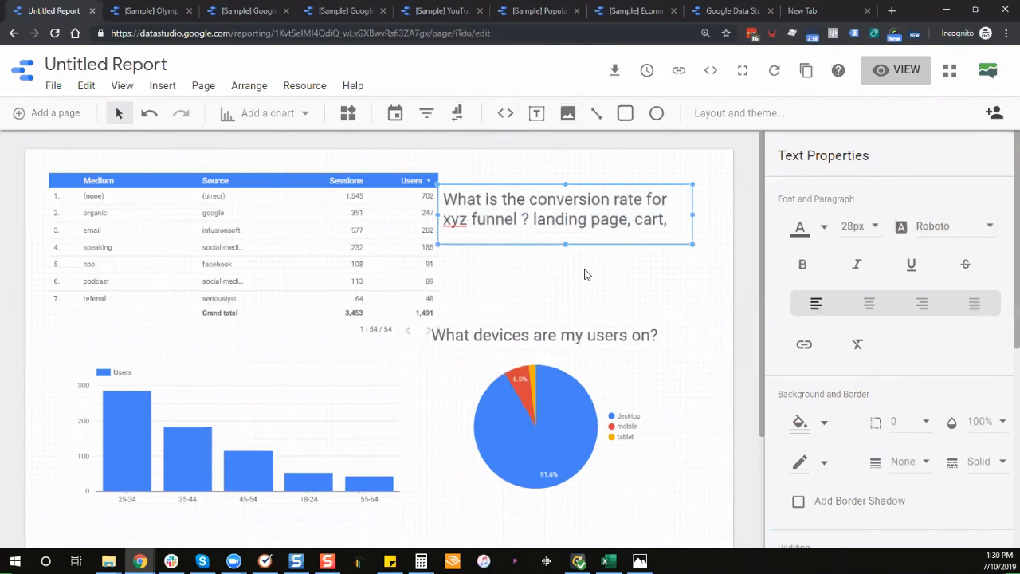
Look over the Google Ads Overview and YouTube Channel sample reports for how they present their metrics.
{"action": "left_click", "coordinate": [343, 10]}
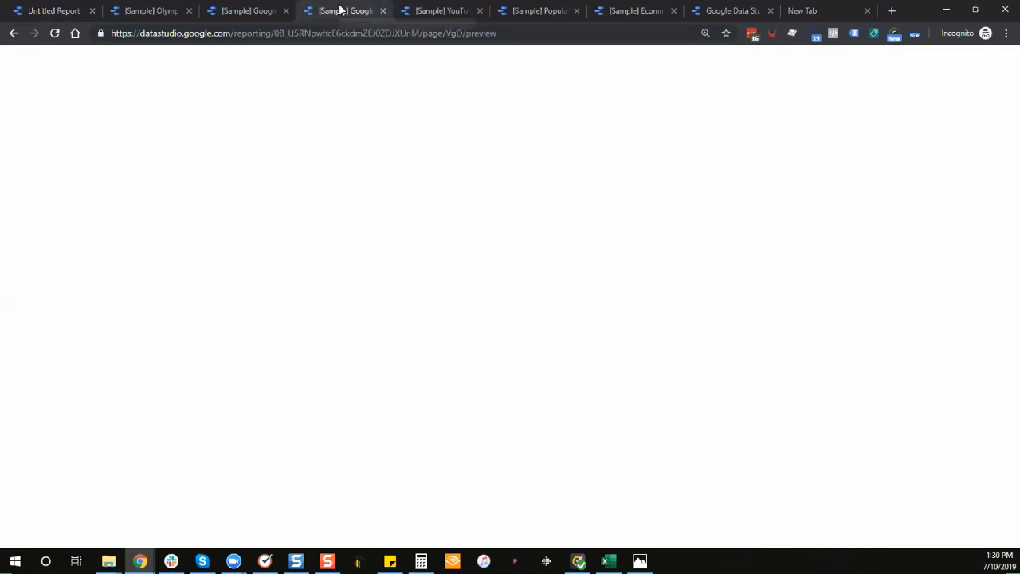
{"action": "scroll", "coordinate": [446, 176], "scroll_direction": "up", "scroll_amount": 2}
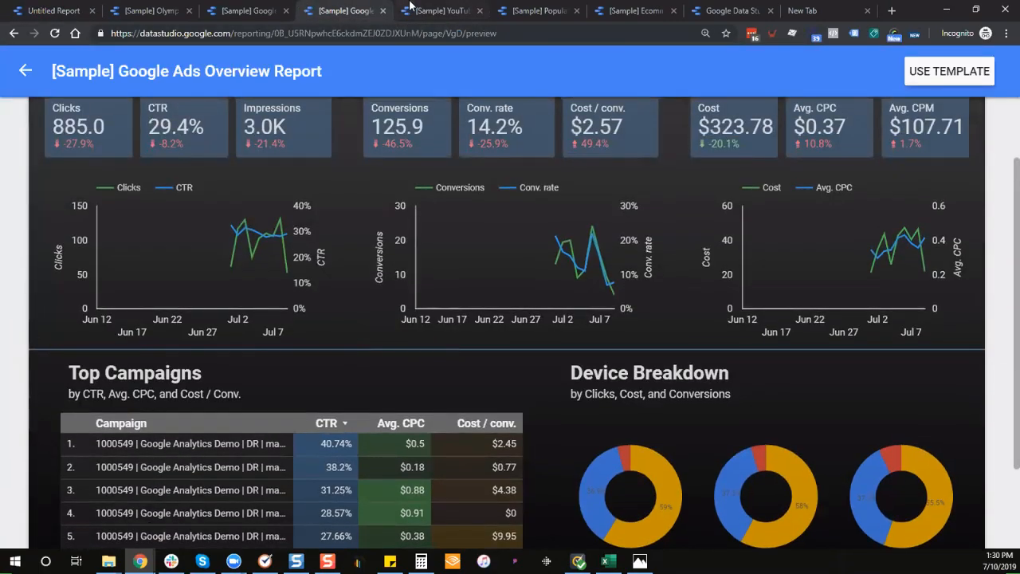
{"action": "left_click", "coordinate": [411, 7]}
{"action": "scroll", "coordinate": [749, 319], "scroll_direction": "up", "scroll_amount": 6}
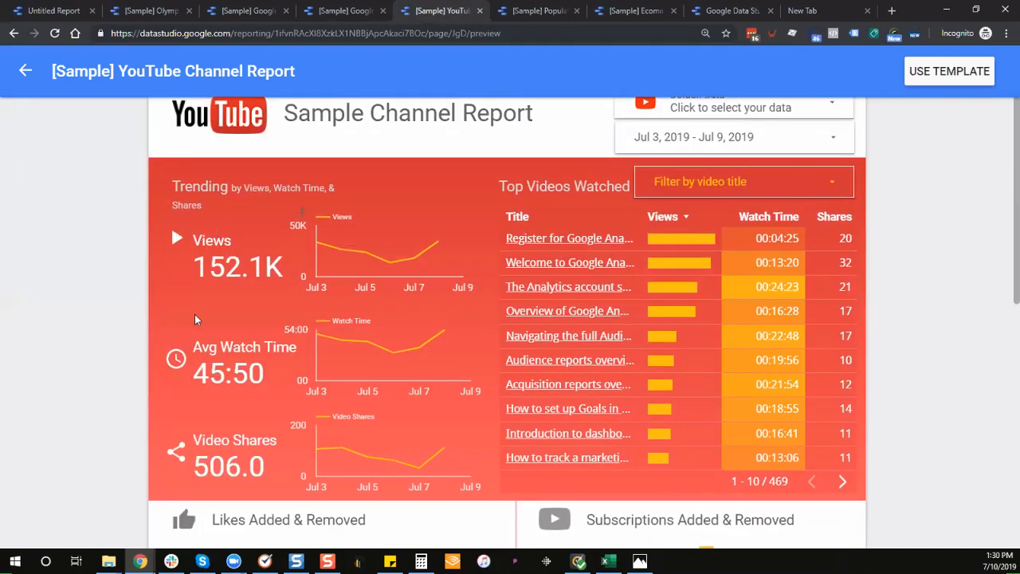
{"action": "scroll", "coordinate": [283, 305], "scroll_direction": "down", "scroll_amount": 1}
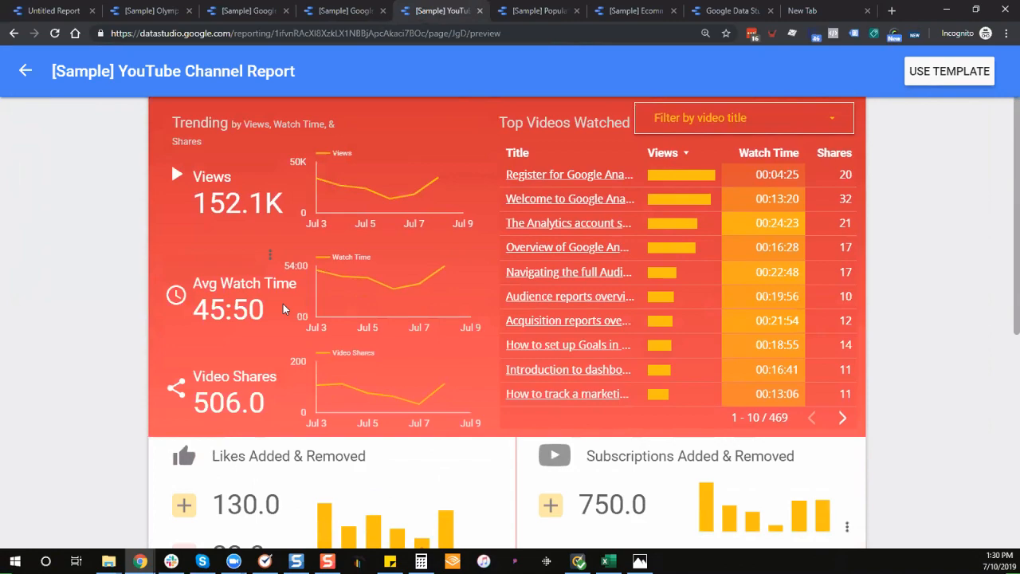
{"action": "left_click", "coordinate": [347, 16]}
Return to the untitled report and move the conversion rate heading up and right, level with the table's header row.
{"action": "left_click", "coordinate": [102, 18]}
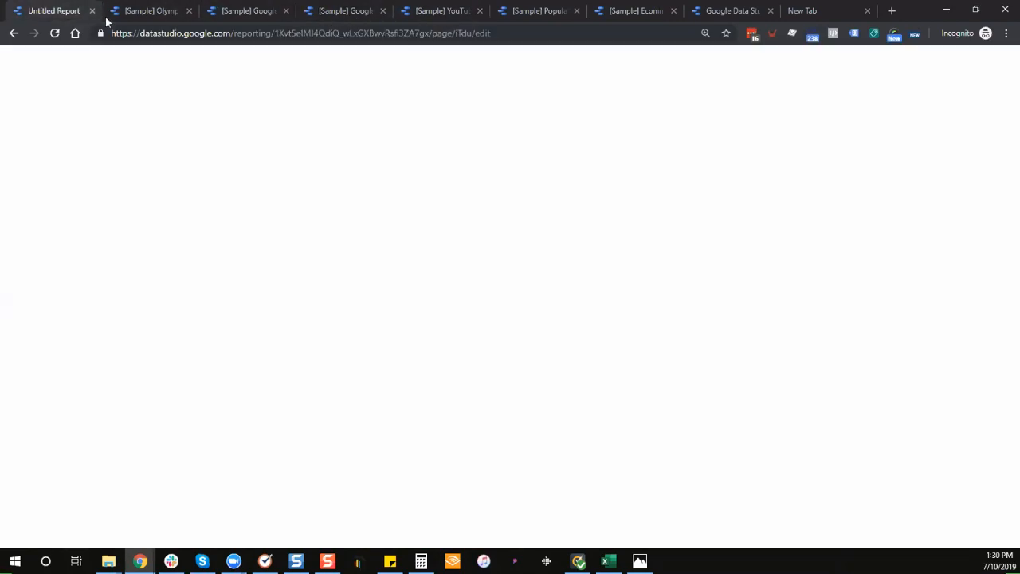
{"action": "left_click_drag", "start_coordinate": [617, 185], "coordinate": [635, 183]}
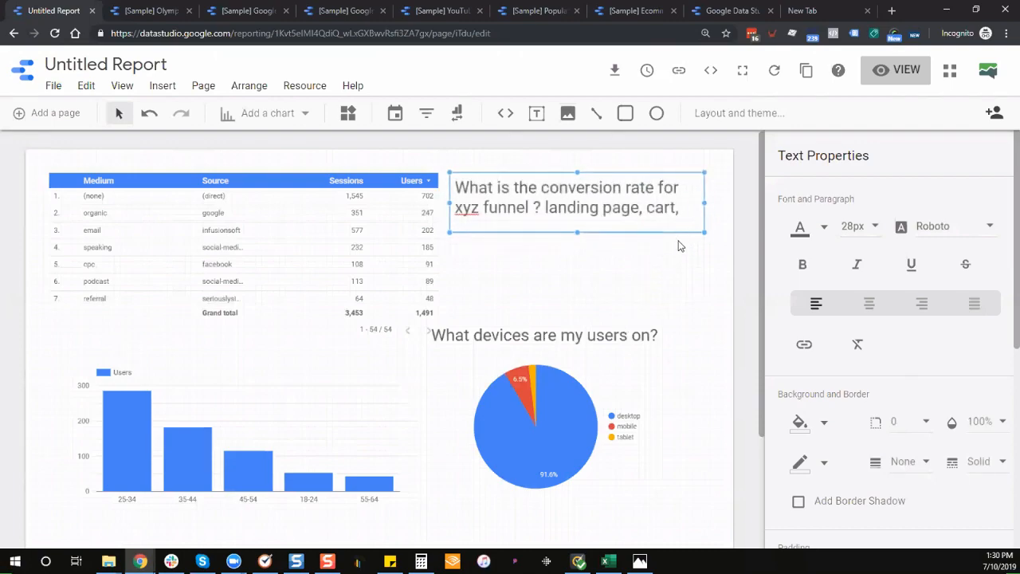
{"action": "left_click", "coordinate": [653, 275]}
{"action": "scroll", "coordinate": [656, 268], "scroll_direction": "down", "scroll_amount": 1}
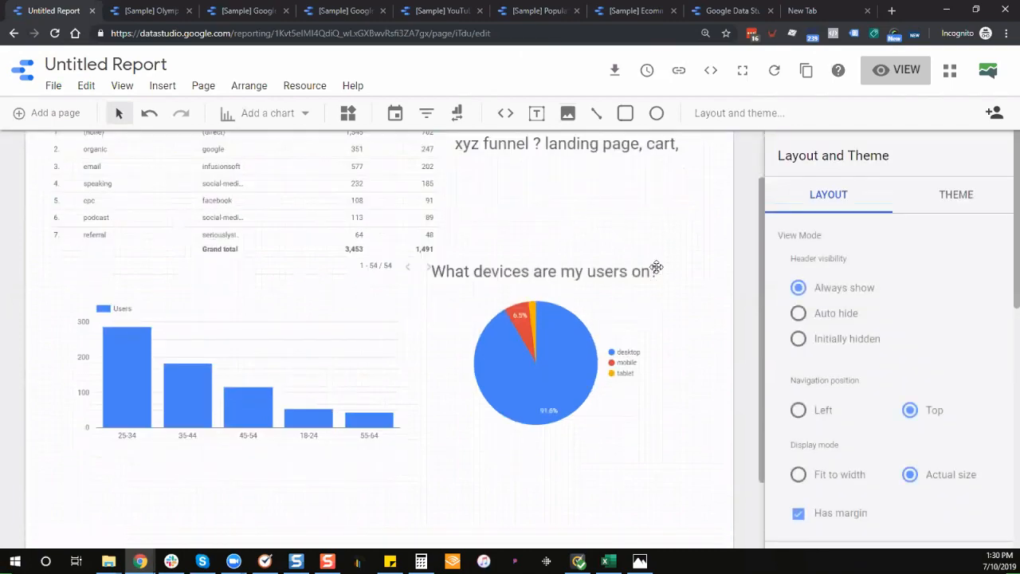
{"action": "scroll", "coordinate": [628, 244], "scroll_direction": "up", "scroll_amount": 1}
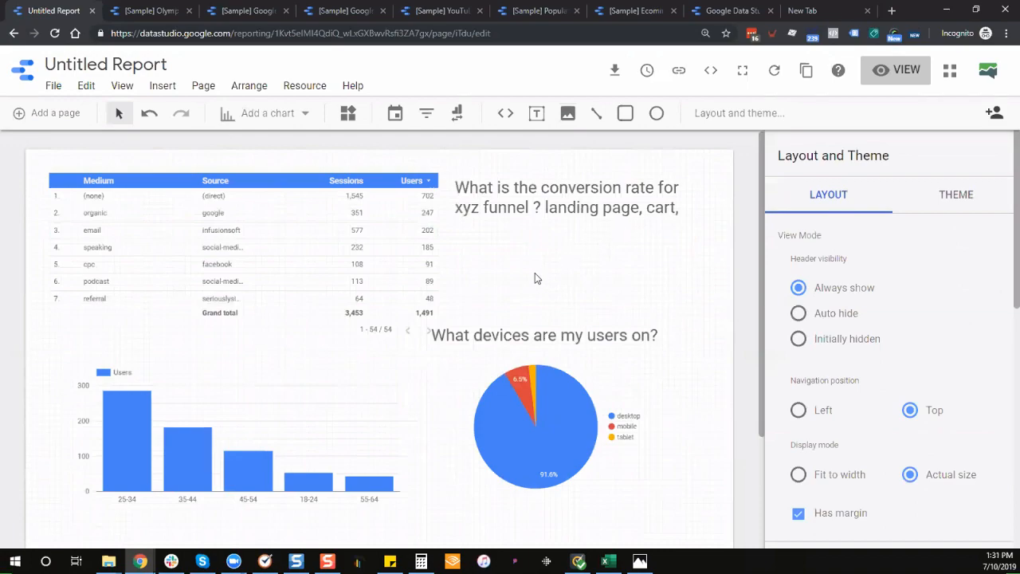
Move the bar chart, the pie chart and the devices heading lower on the page, keeping the heading directly above the pie.
{"action": "scroll", "coordinate": [221, 410], "scroll_direction": "down", "scroll_amount": 3}
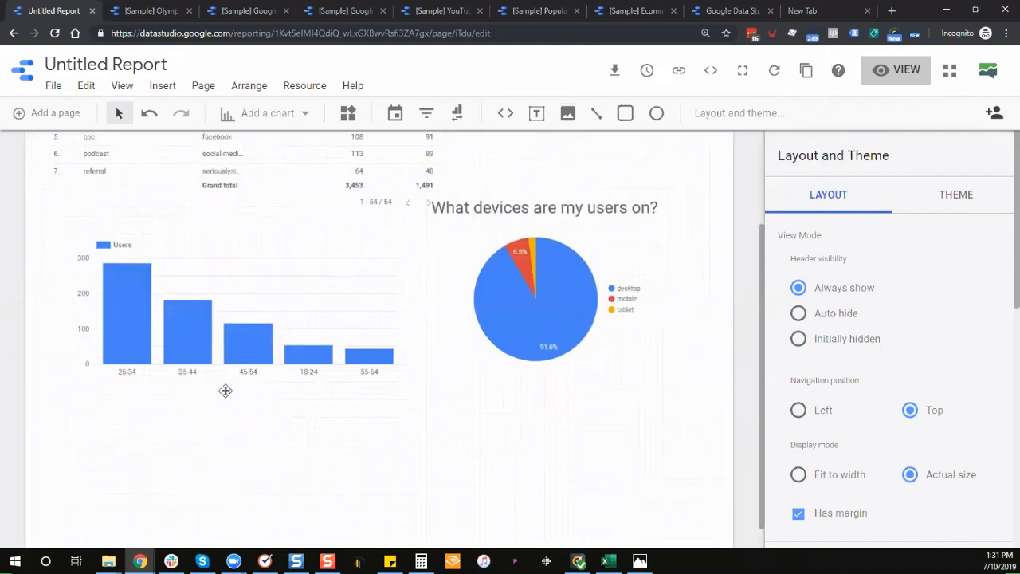
{"action": "left_click_drag", "start_coordinate": [223, 387], "coordinate": [203, 459]}
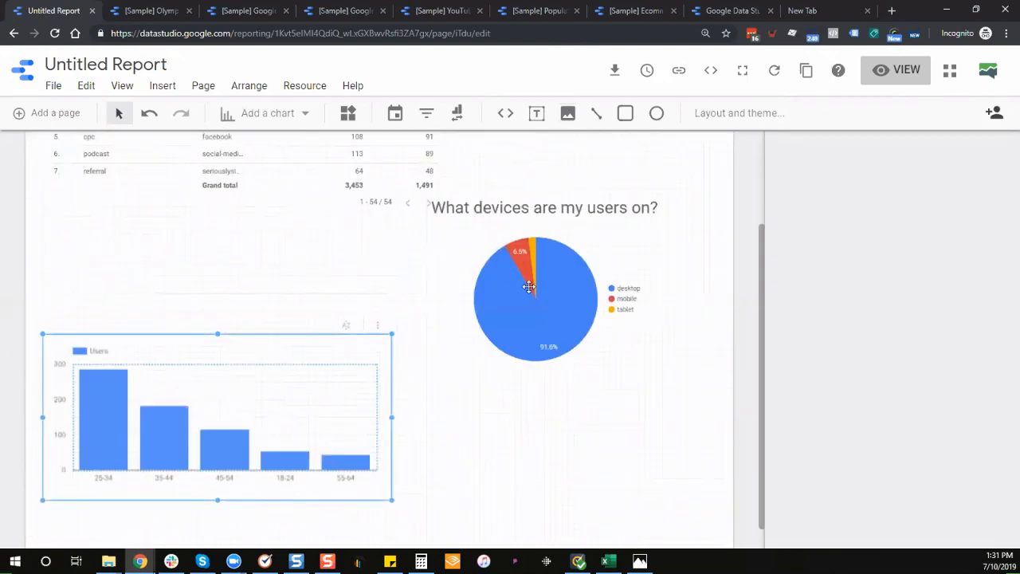
{"action": "left_click_drag", "start_coordinate": [656, 312], "coordinate": [550, 247]}
{"action": "left_click_drag", "start_coordinate": [491, 271], "coordinate": [561, 405]}
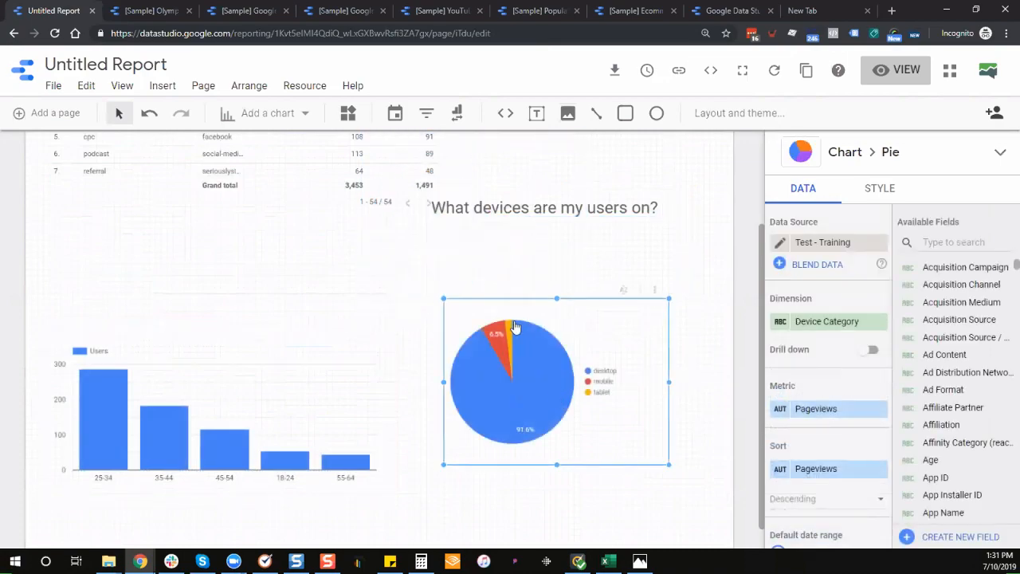
{"action": "left_click", "coordinate": [518, 201]}
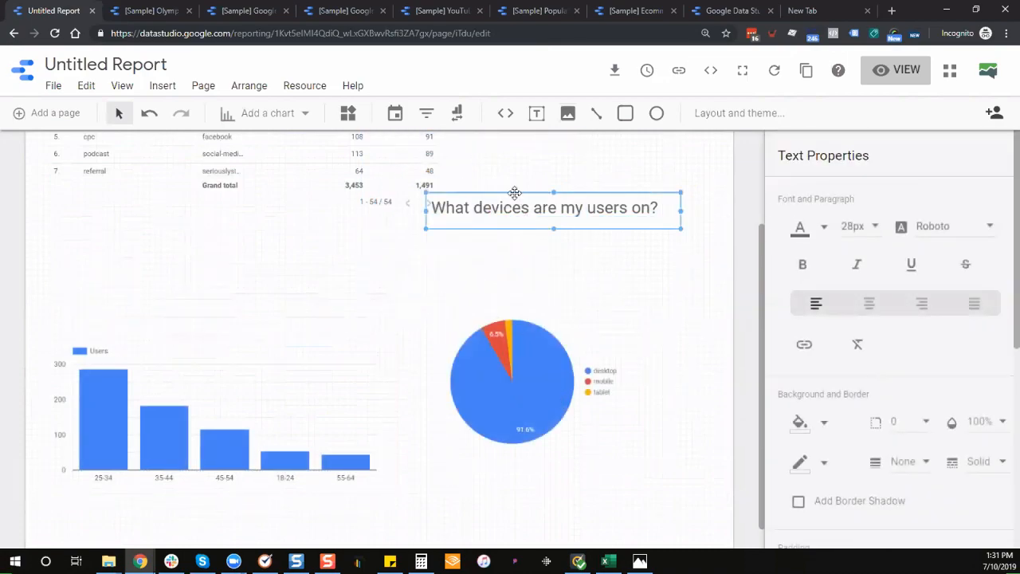
{"action": "left_click_drag", "start_coordinate": [517, 197], "coordinate": [526, 288]}
Move the table and the conversion rate heading down together, leaving free space across the top of the page.
{"action": "scroll", "coordinate": [521, 330], "scroll_direction": "up", "scroll_amount": 3}
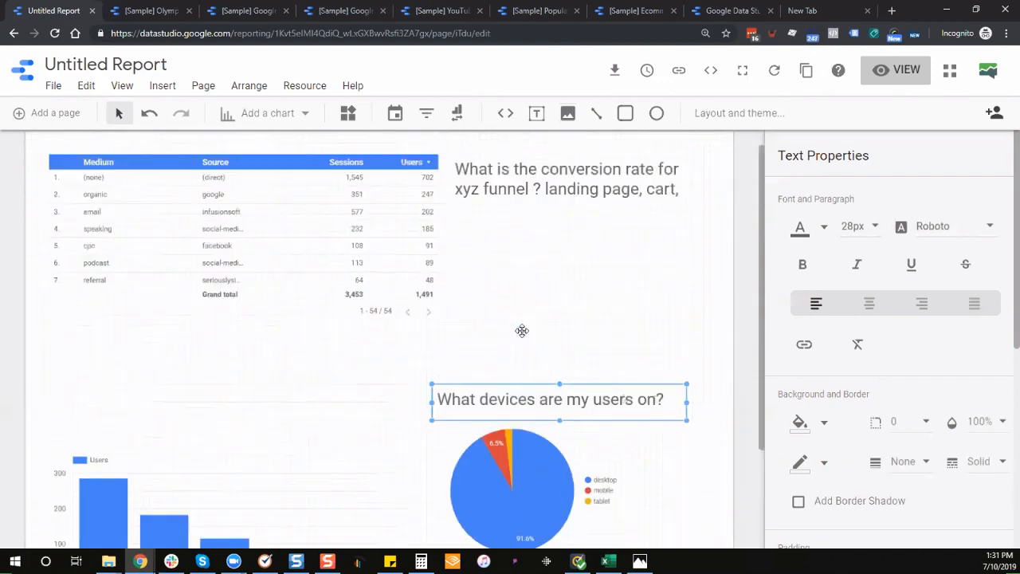
{"action": "left_click", "coordinate": [251, 268]}
{"action": "left_click_drag", "start_coordinate": [257, 326], "coordinate": [262, 347]}
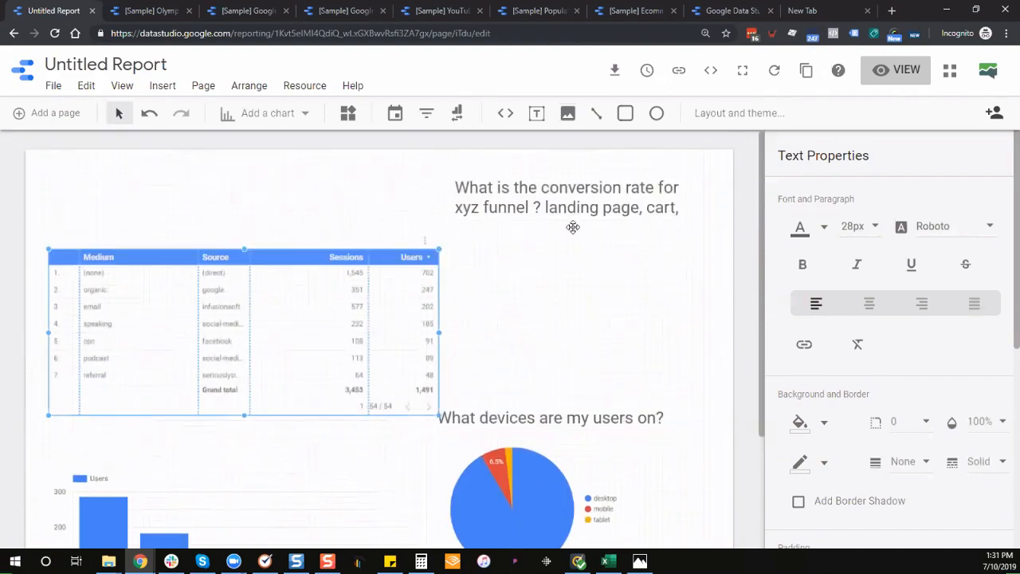
{"action": "left_click", "coordinate": [572, 196]}
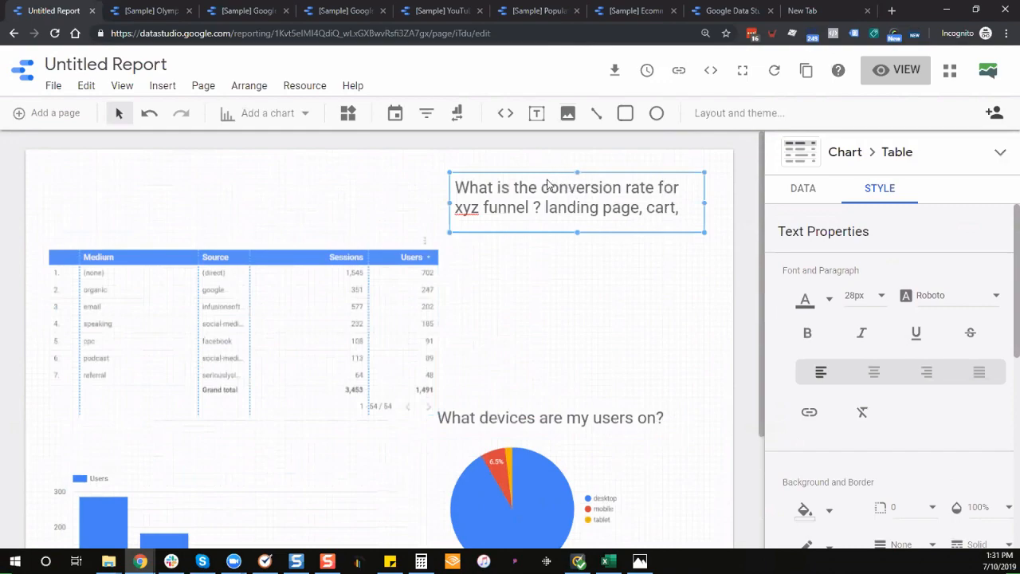
{"action": "left_click_drag", "start_coordinate": [541, 177], "coordinate": [545, 255]}
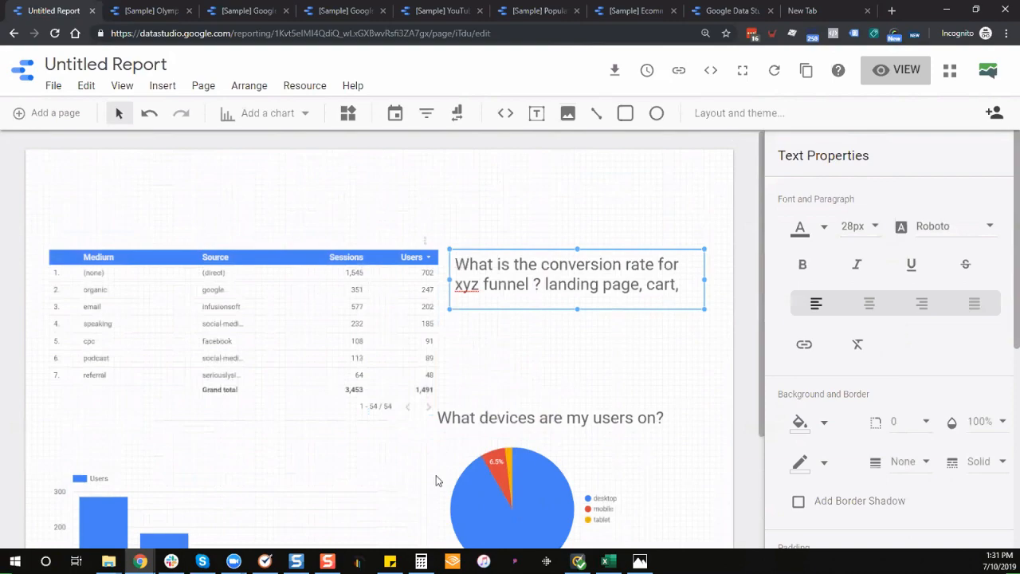
{"action": "scroll", "coordinate": [546, 436], "scroll_direction": "down", "scroll_amount": 1}
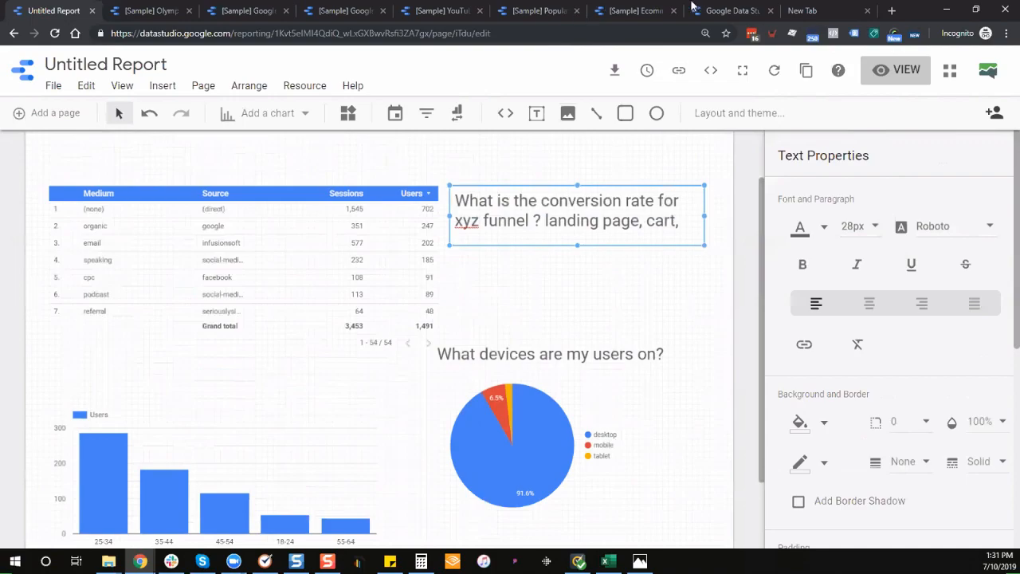
Load measurementmarketing.io in the empty browser tab, then return to the untitled report.
{"action": "left_click", "coordinate": [814, 8]}
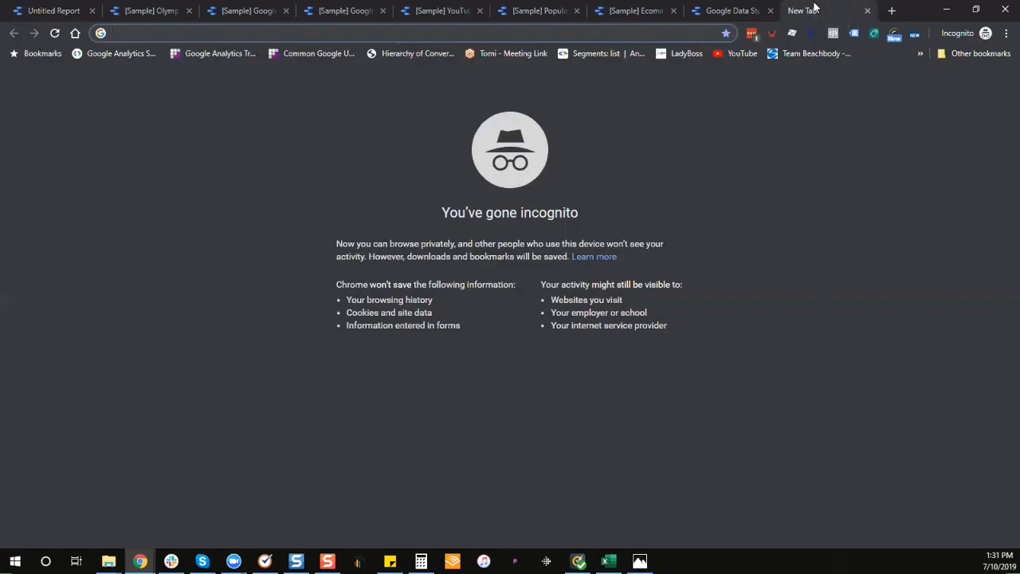
{"action": "type", "text": "measurementmarketing.io"}
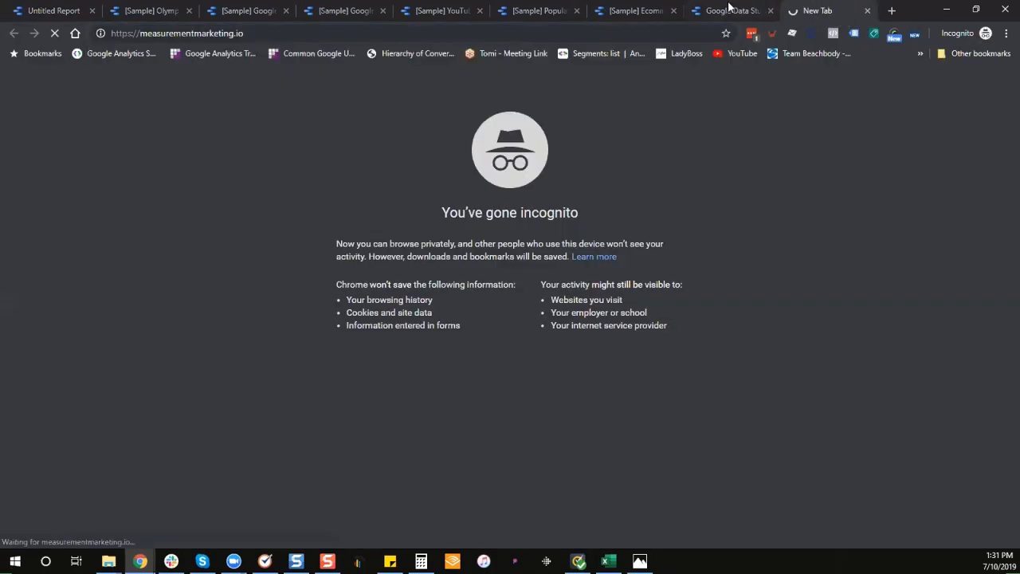
{"action": "left_click", "coordinate": [729, 10]}
{"action": "left_click", "coordinate": [25, 11]}
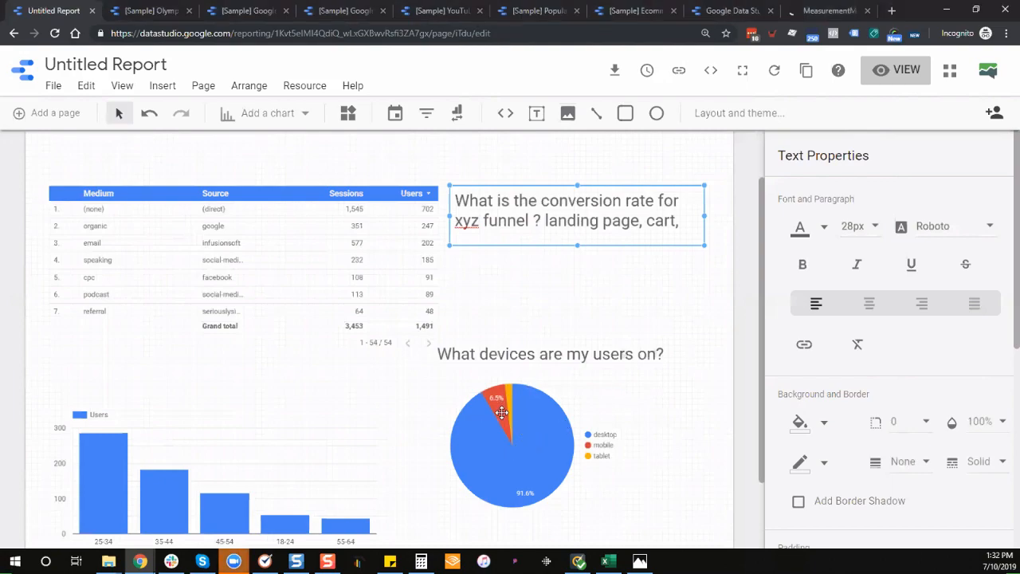
Look through the devices pie chart's style options for slice colors, labels, background, border and legend.
{"action": "left_click", "coordinate": [539, 424]}
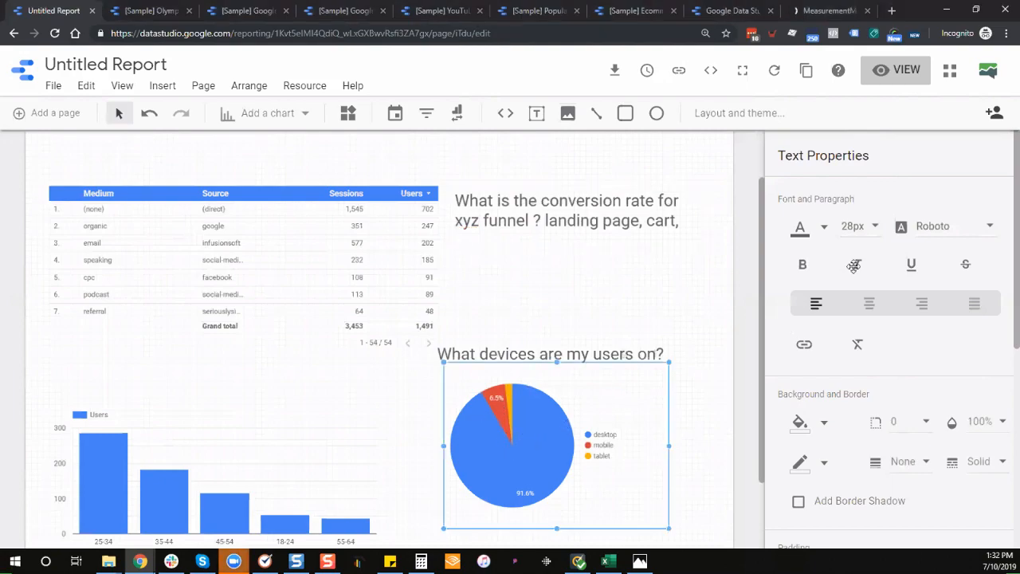
{"action": "scroll", "coordinate": [576, 421], "scroll_direction": "down", "scroll_amount": 1}
{"action": "left_click", "coordinate": [869, 198]}
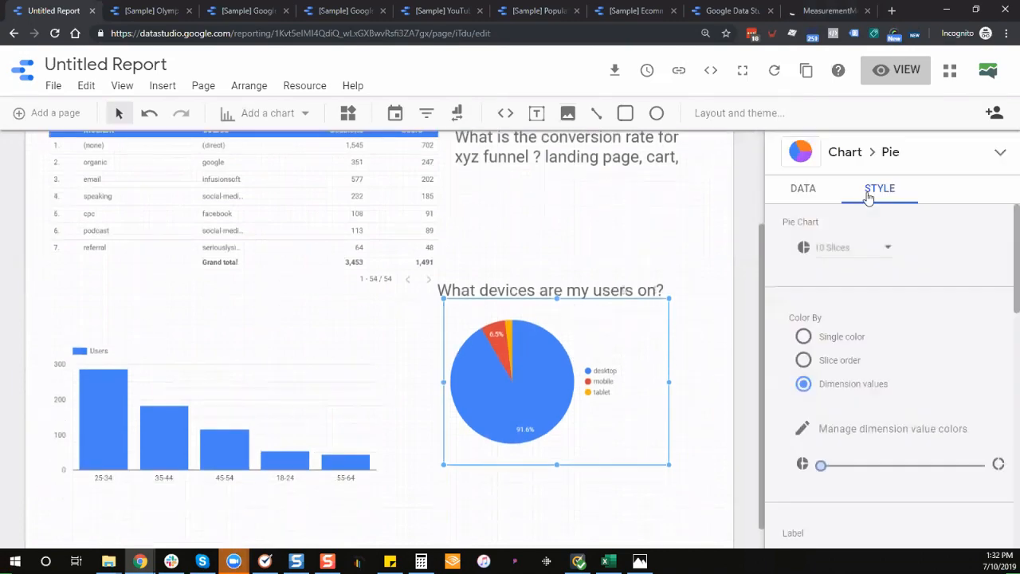
{"action": "scroll", "coordinate": [839, 271], "scroll_direction": "down", "scroll_amount": 3}
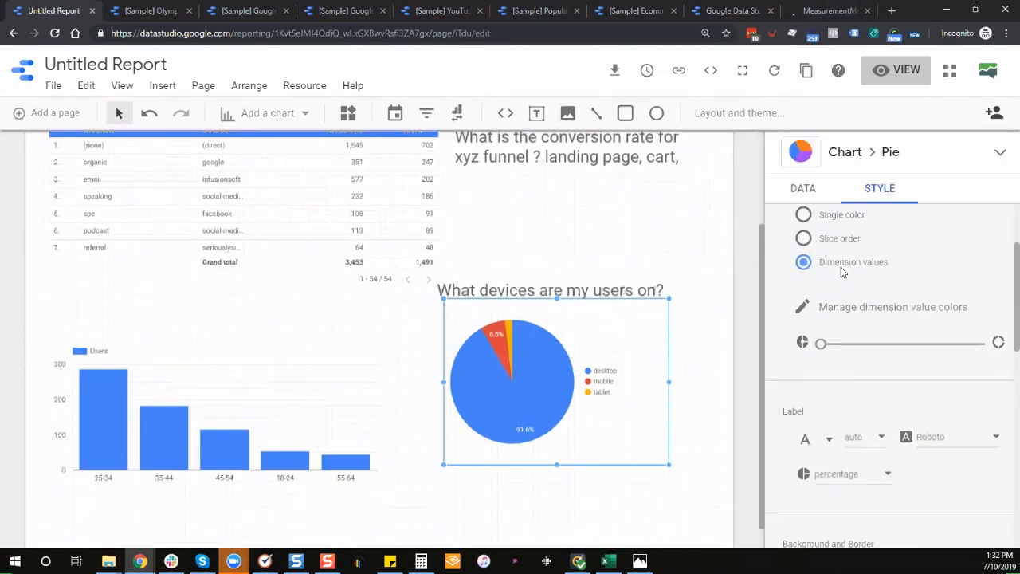
{"action": "scroll", "coordinate": [829, 295], "scroll_direction": "down", "scroll_amount": 1}
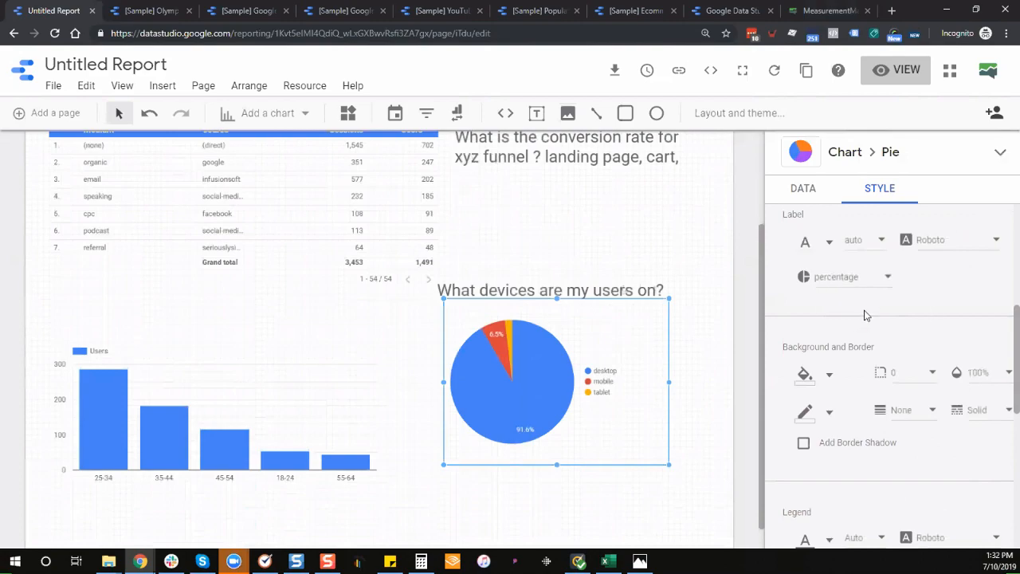
{"action": "scroll", "coordinate": [877, 309], "scroll_direction": "down", "scroll_amount": 1}
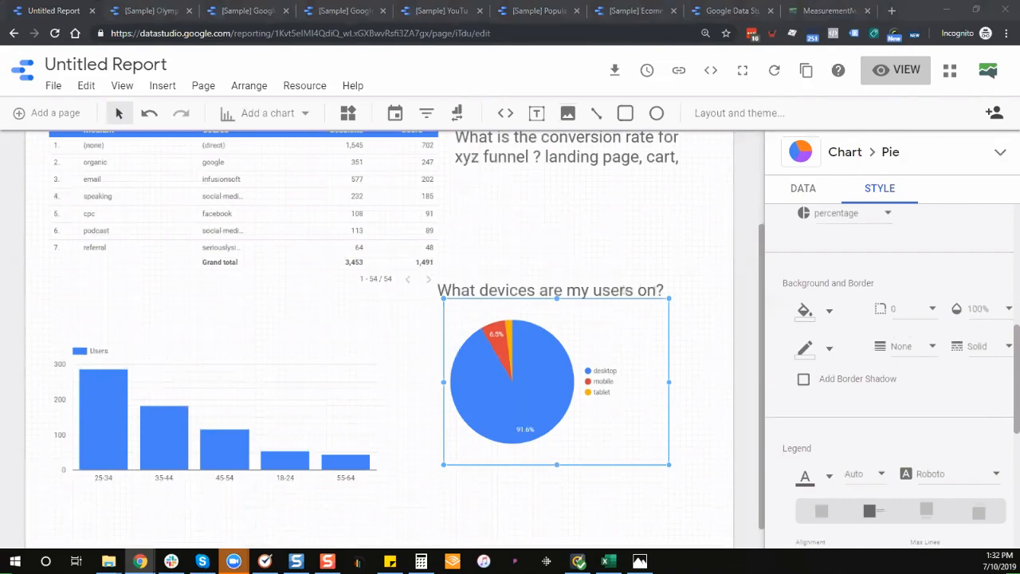
Switch to the other browser window showing MeasurementMarketing.io, copy the hex code of the logo's green with the color picker, and return to the report.
{"action": "left_click_drag", "start_coordinate": [313, 242], "coordinate": [239, 1]}
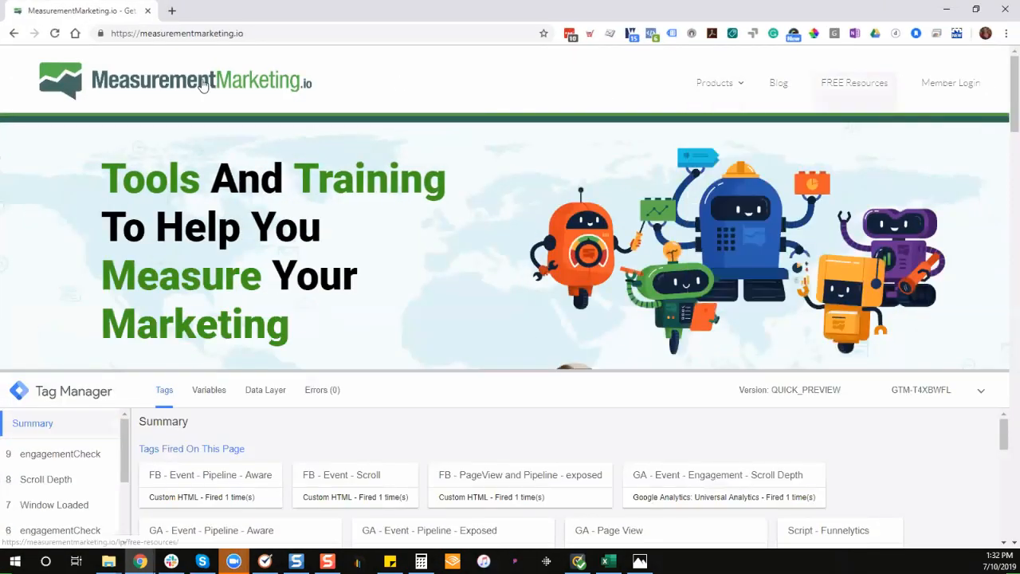
{"action": "right_click", "coordinate": [157, 77]}
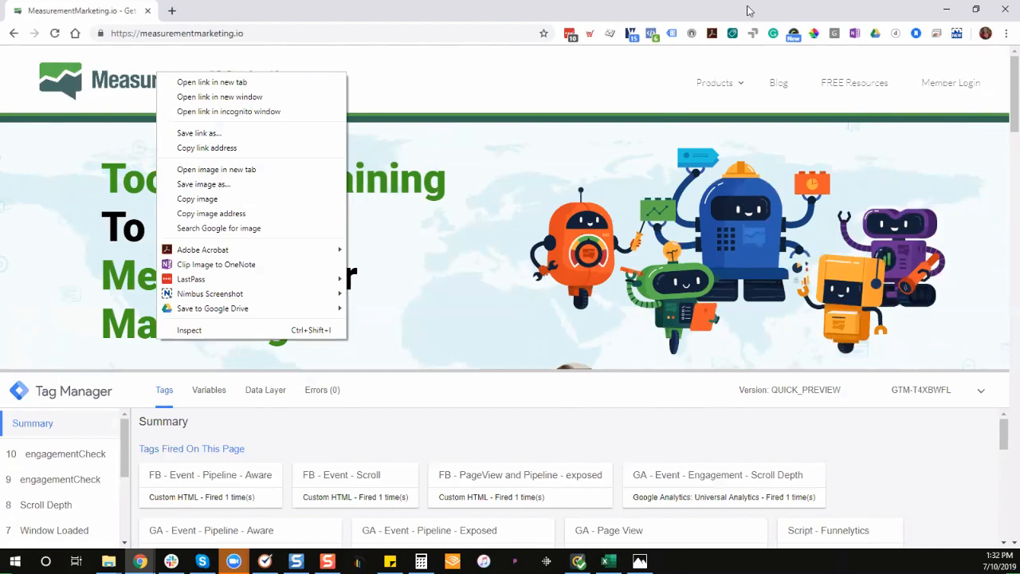
{"action": "left_click", "coordinate": [814, 34]}
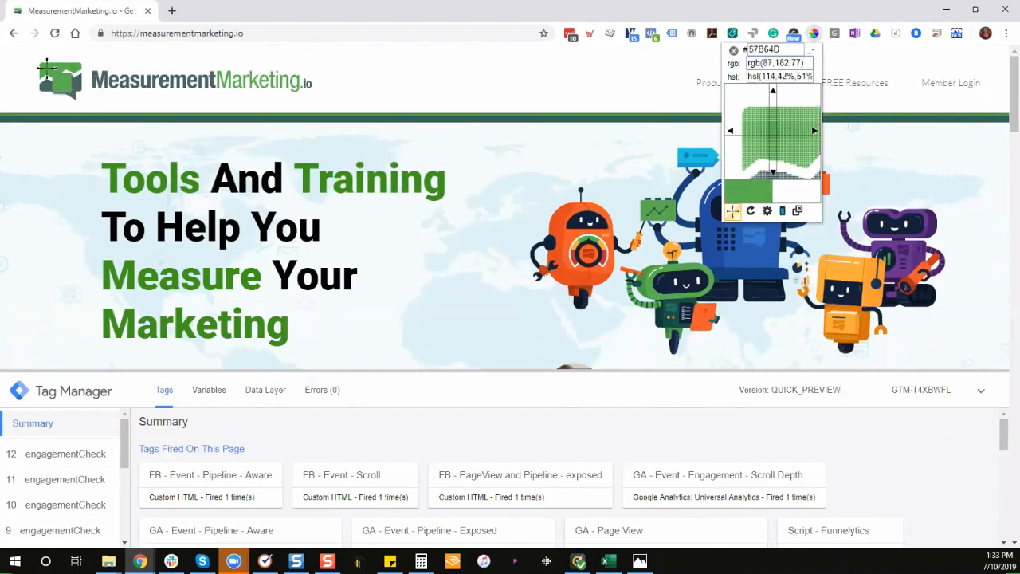
{"action": "left_click", "coordinate": [62, 65]}
{"action": "triple_click", "coordinate": [100, 95]}
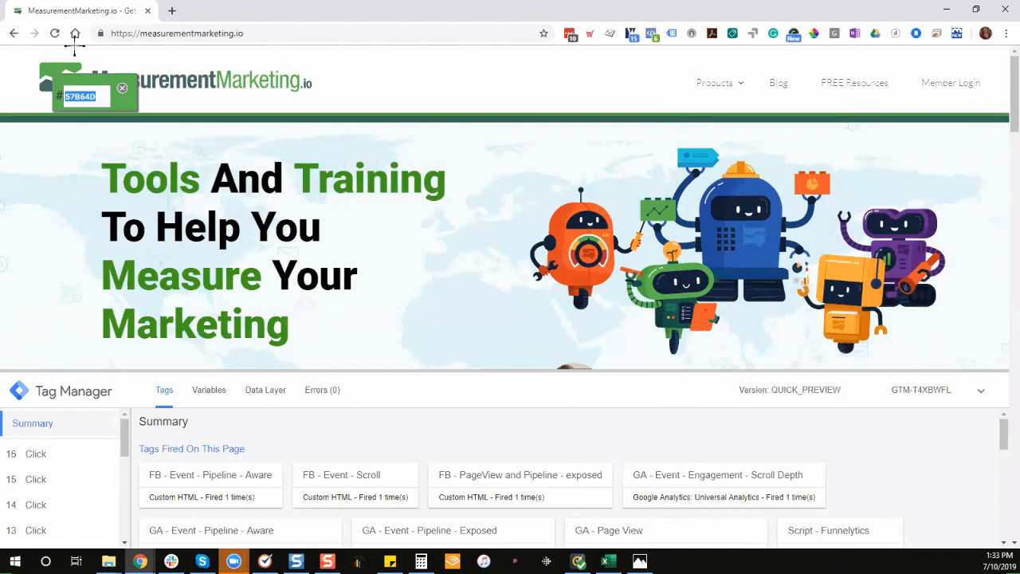
{"action": "left_click_drag", "start_coordinate": [247, 7], "coordinate": [269, 46]}
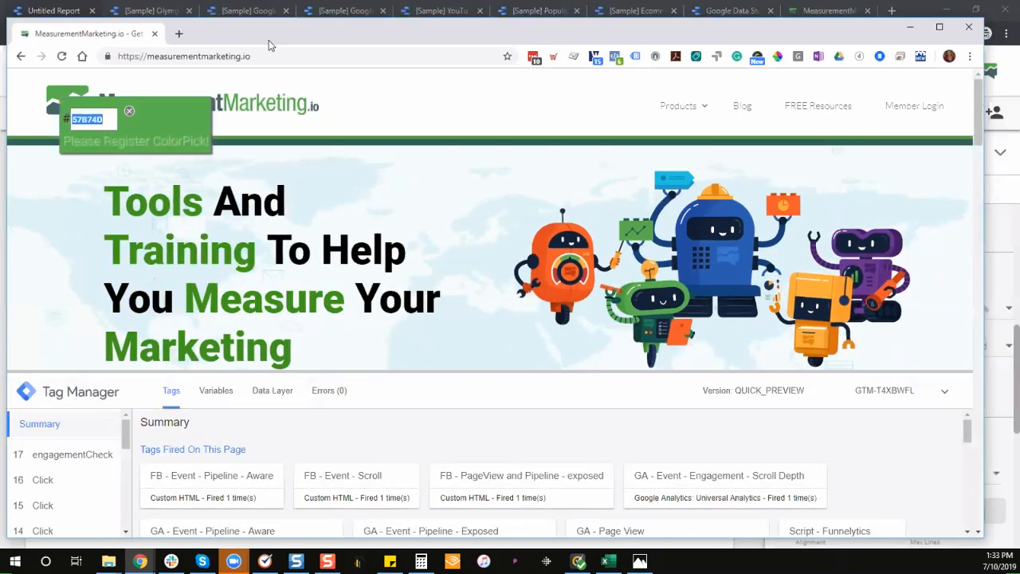
{"action": "key", "text": "alt+Tab"}
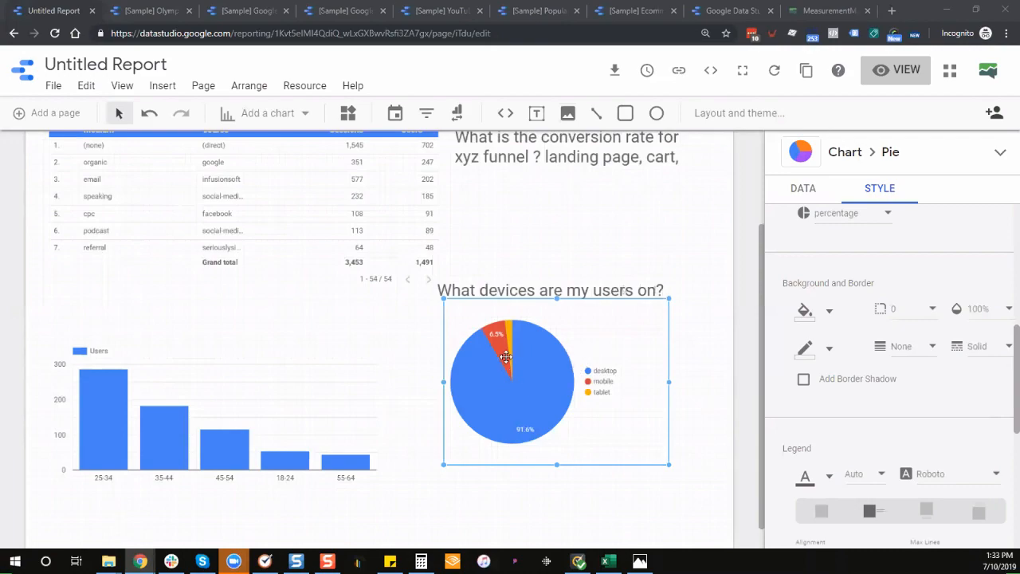
Change the age bar chart's series color to the green hex code copied from the website logo.
{"action": "scroll", "coordinate": [875, 311], "scroll_direction": "down", "scroll_amount": 3}
{"action": "scroll", "coordinate": [876, 311], "scroll_direction": "up", "scroll_amount": 1}
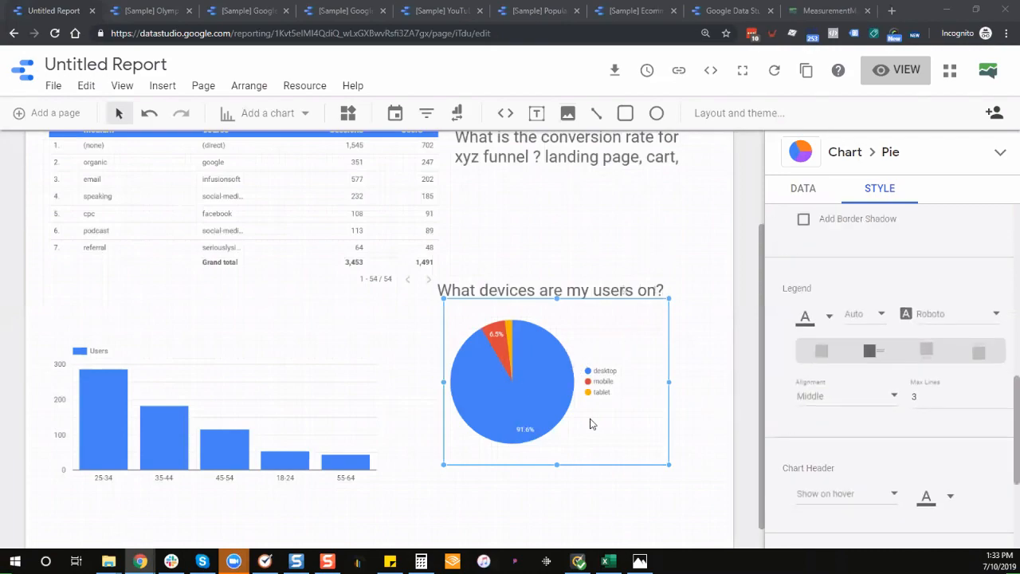
{"action": "left_click", "coordinate": [149, 430]}
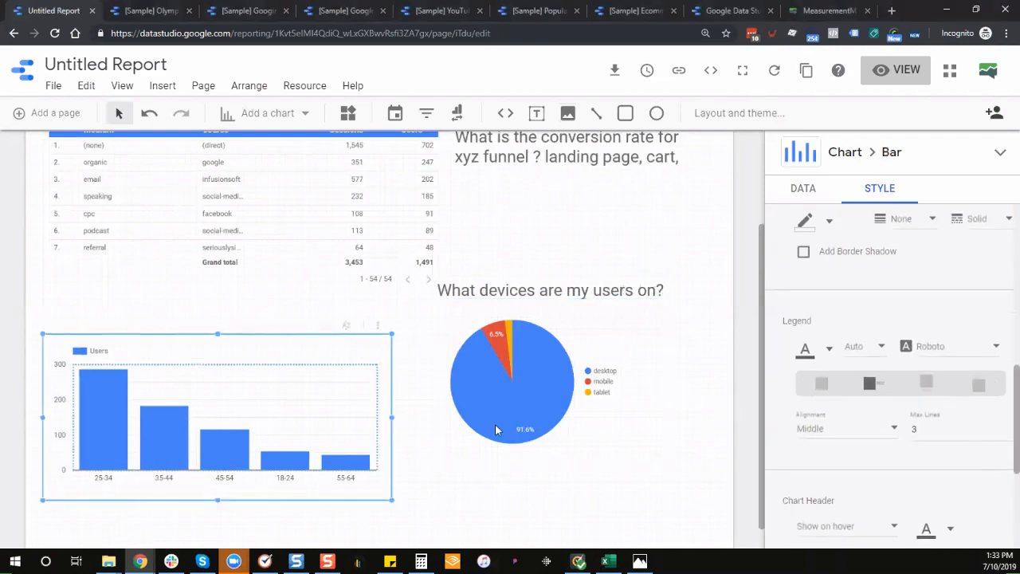
{"action": "scroll", "coordinate": [877, 343], "scroll_direction": "up", "scroll_amount": 5}
{"action": "scroll", "coordinate": [860, 354], "scroll_direction": "down", "scroll_amount": 1}
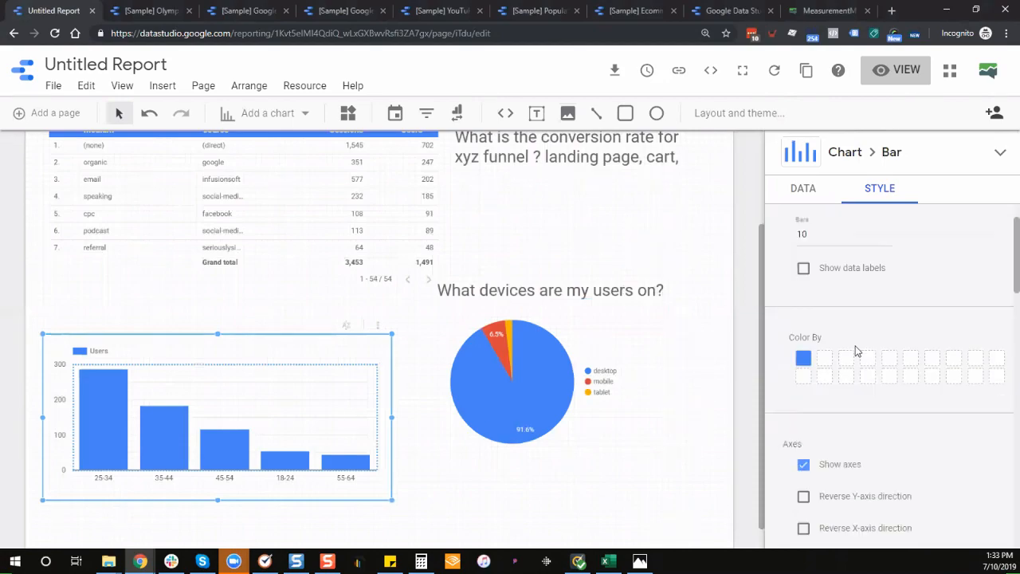
{"action": "left_click", "coordinate": [803, 355]}
{"action": "left_click", "coordinate": [988, 449]}
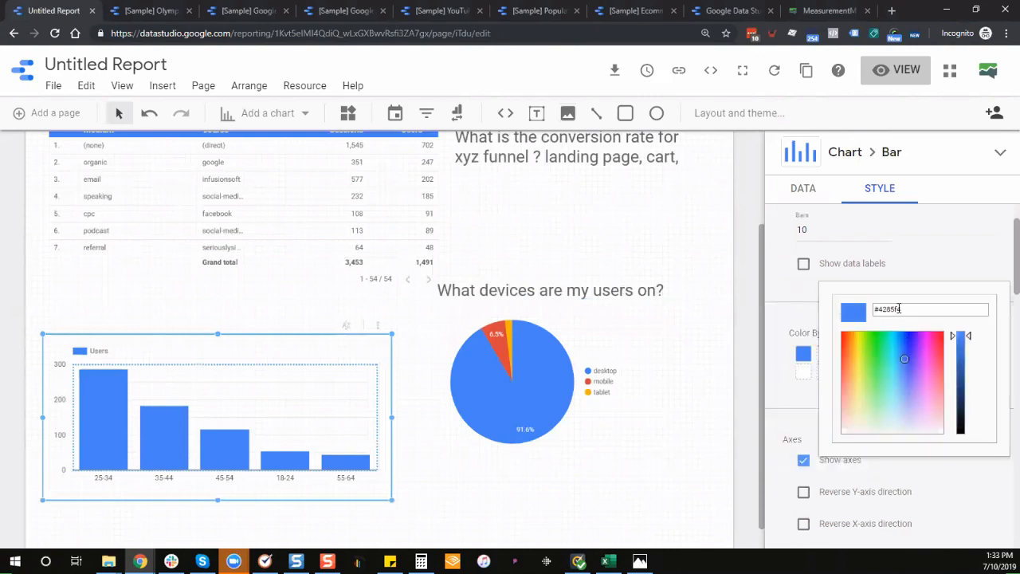
{"action": "triple_click", "coordinate": [905, 308]}
{"action": "key", "text": "ctrl+v"}
{"action": "left_click", "coordinate": [934, 269]}
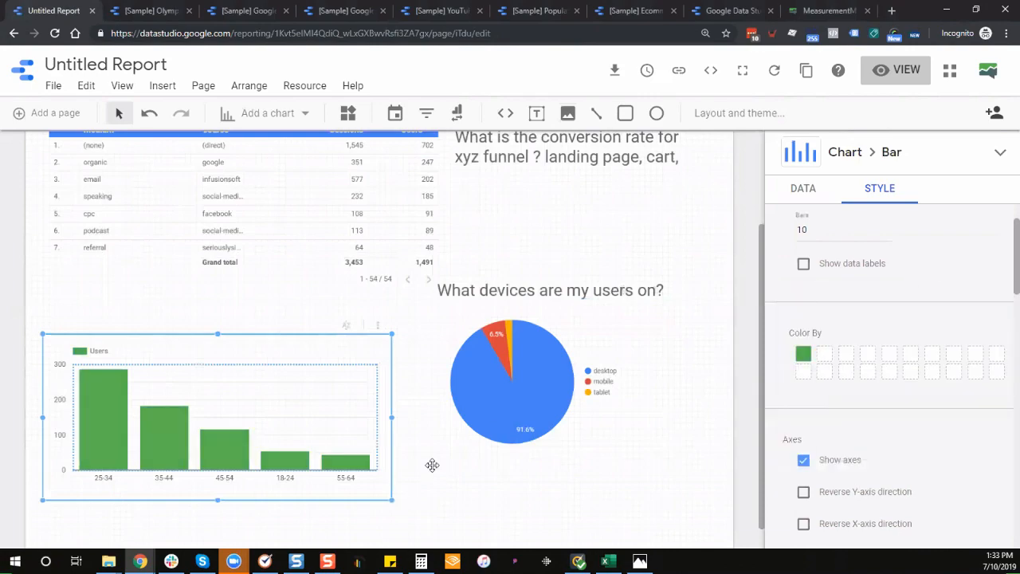
{"action": "scroll", "coordinate": [270, 303], "scroll_direction": "up", "scroll_amount": 2}
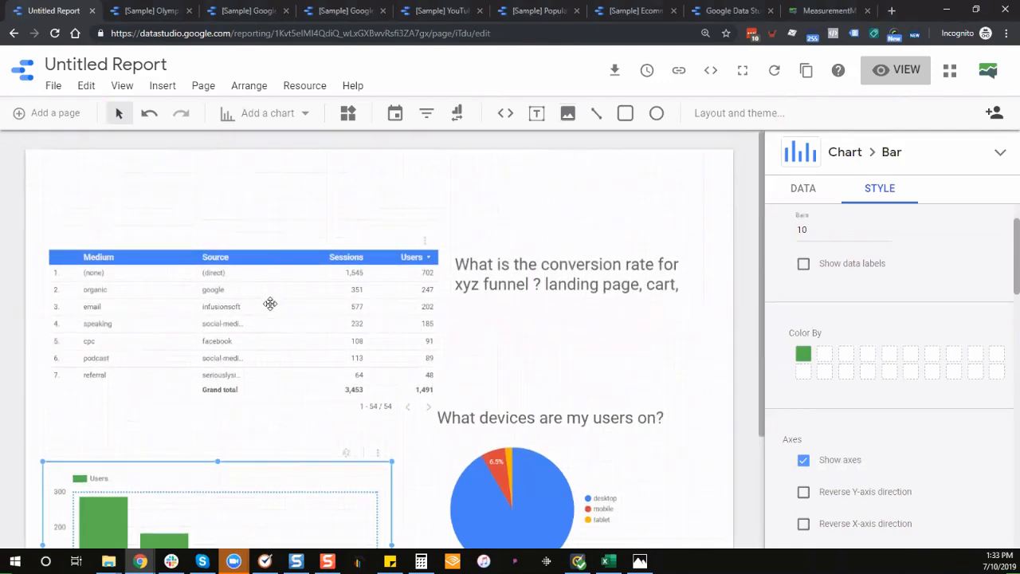
{"action": "scroll", "coordinate": [270, 303], "scroll_direction": "down", "scroll_amount": 2}
{"action": "scroll", "coordinate": [272, 303], "scroll_direction": "up", "scroll_amount": 2}
{"action": "scroll", "coordinate": [272, 303], "scroll_direction": "down", "scroll_amount": 1}
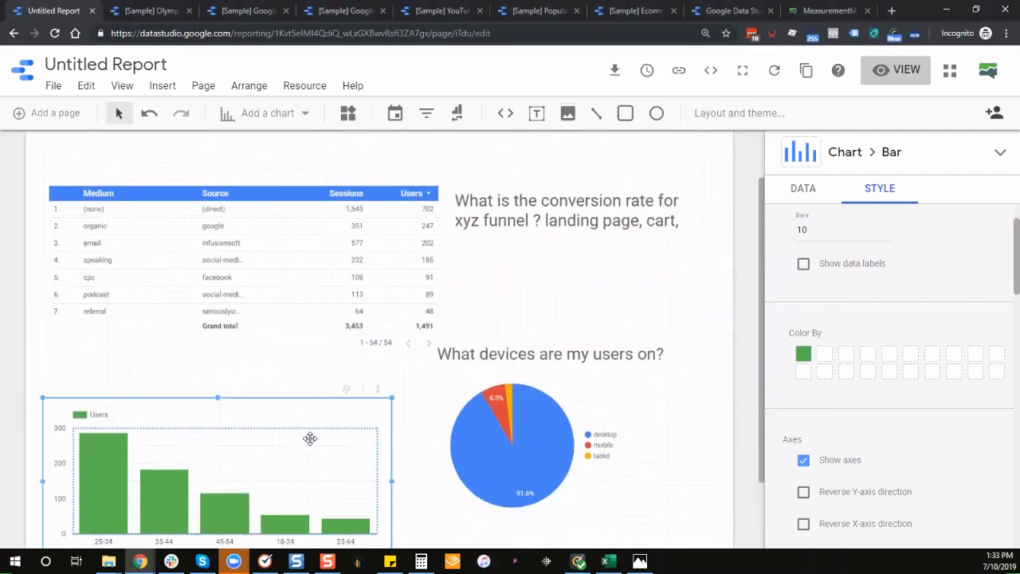
{"action": "scroll", "coordinate": [310, 439], "scroll_direction": "down", "scroll_amount": 1}
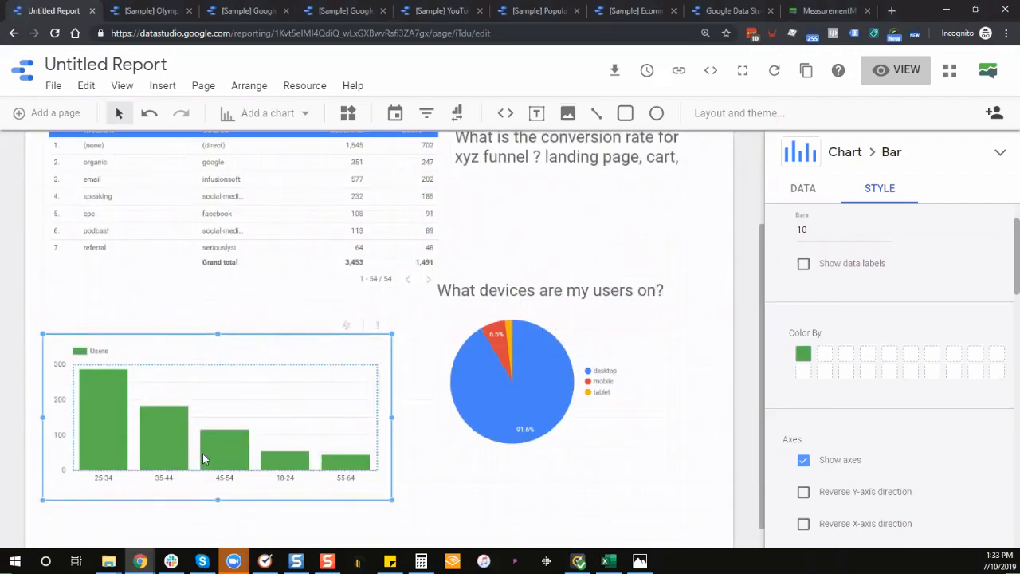
Try horizontal bars on the age chart and switch it back to vertical bars.
{"action": "left_click", "coordinate": [804, 189]}
{"action": "scroll", "coordinate": [829, 261], "scroll_direction": "up", "scroll_amount": 1}
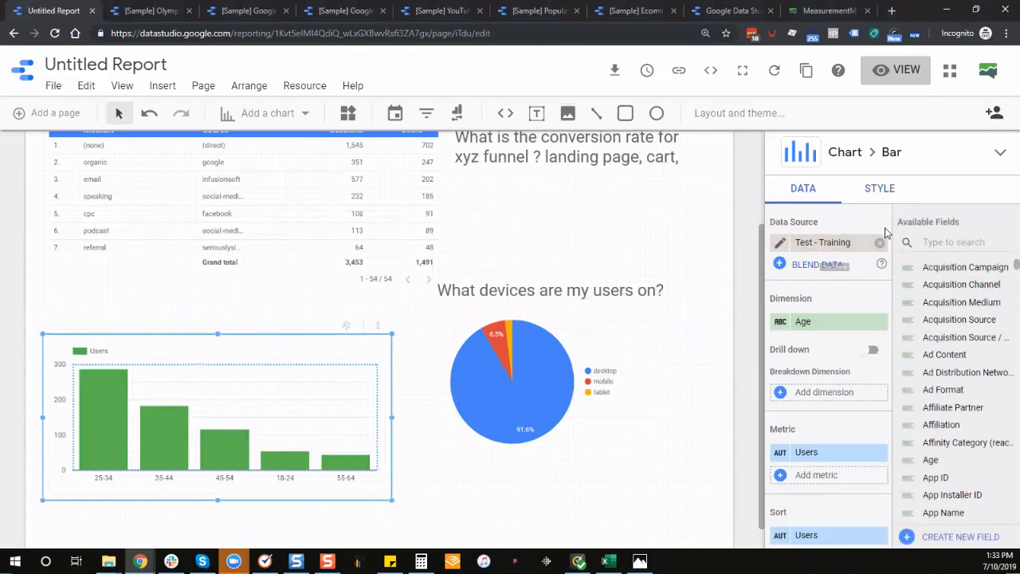
{"action": "left_click", "coordinate": [878, 190]}
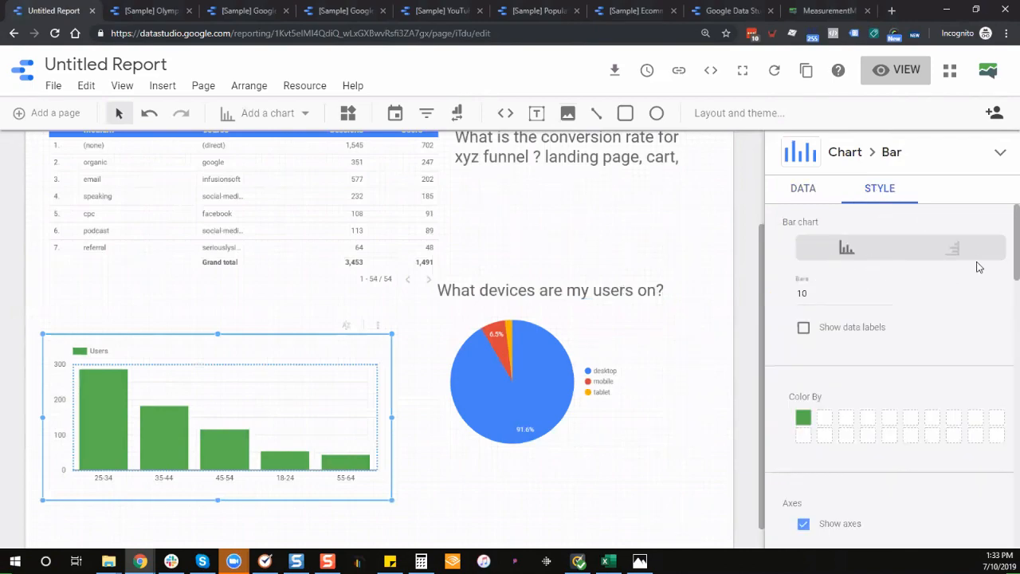
{"action": "left_click", "coordinate": [954, 249]}
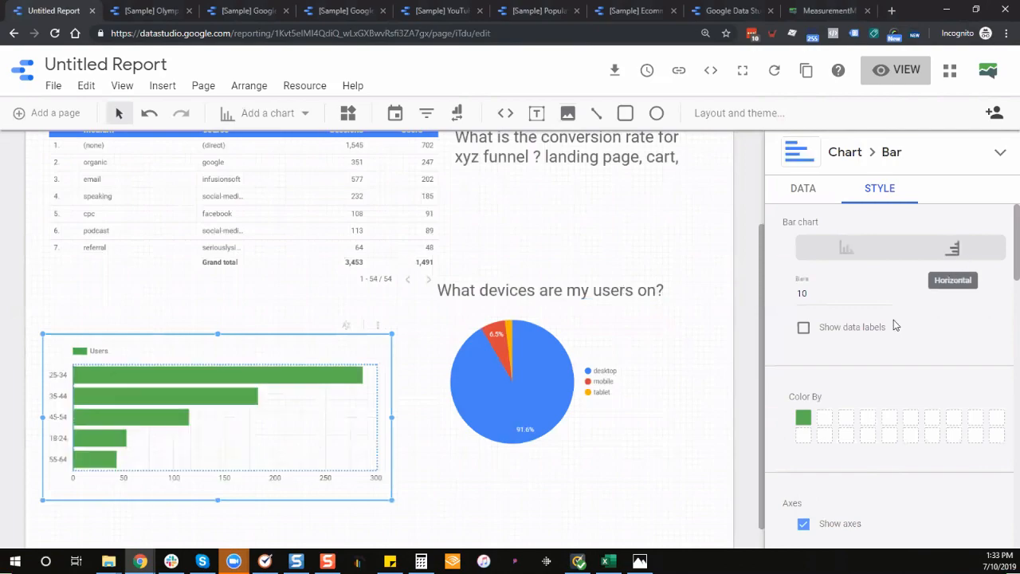
{"action": "left_click", "coordinate": [846, 248]}
{"action": "left_click", "coordinate": [840, 301]}
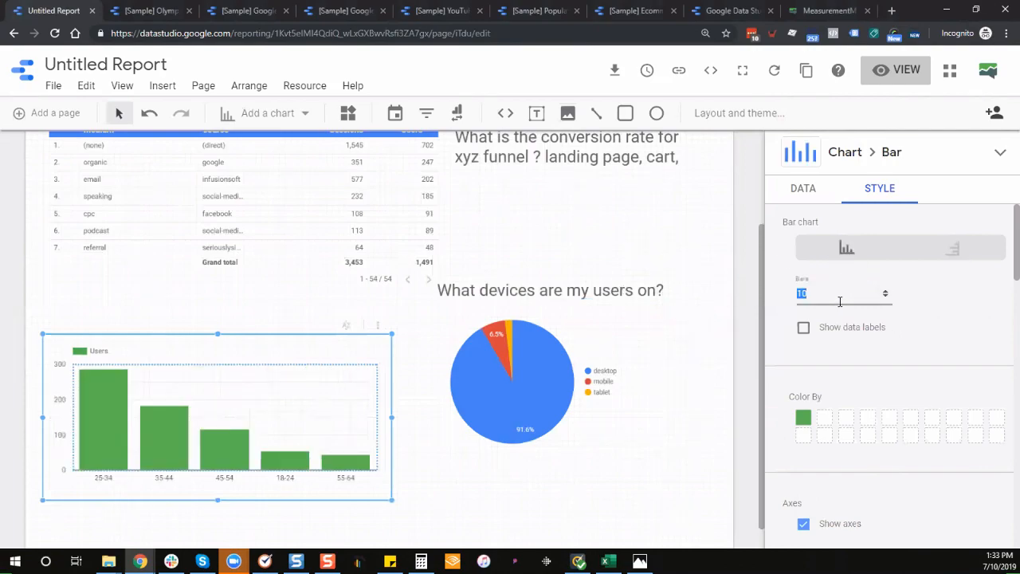
Examine the bar chart's remaining style options for axes, grid, background and border, legend and chart header.
{"action": "scroll", "coordinate": [934, 302], "scroll_direction": "down", "scroll_amount": 4}
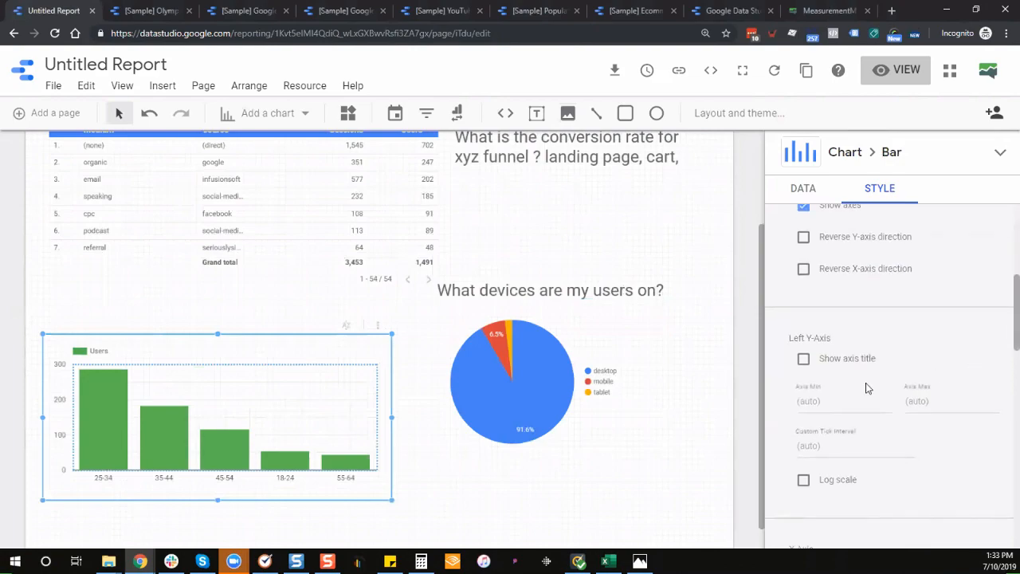
{"action": "scroll", "coordinate": [853, 367], "scroll_direction": "down", "scroll_amount": 4}
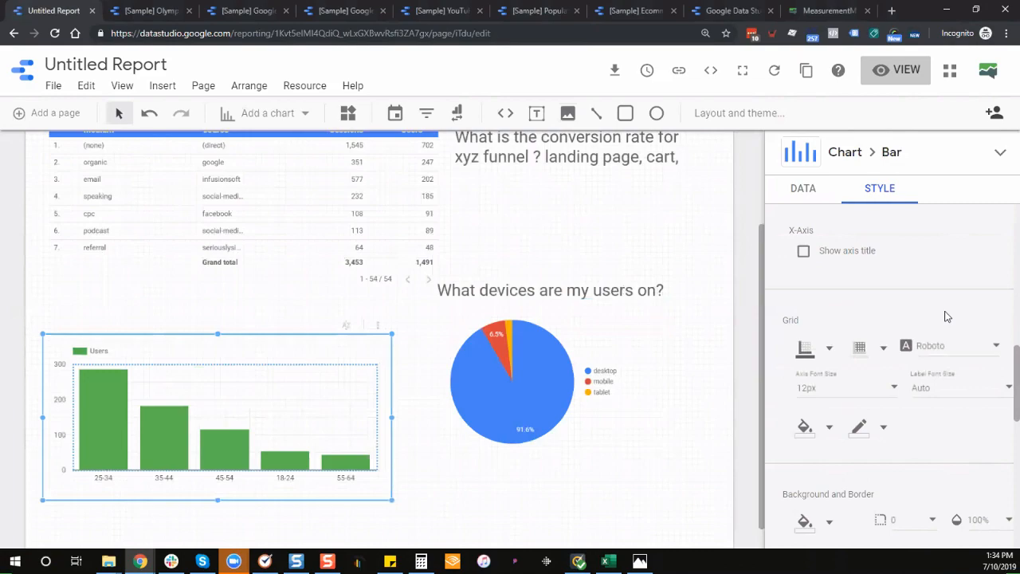
{"action": "scroll", "coordinate": [886, 440], "scroll_direction": "down", "scroll_amount": 1}
{"action": "scroll", "coordinate": [920, 398], "scroll_direction": "down", "scroll_amount": 1}
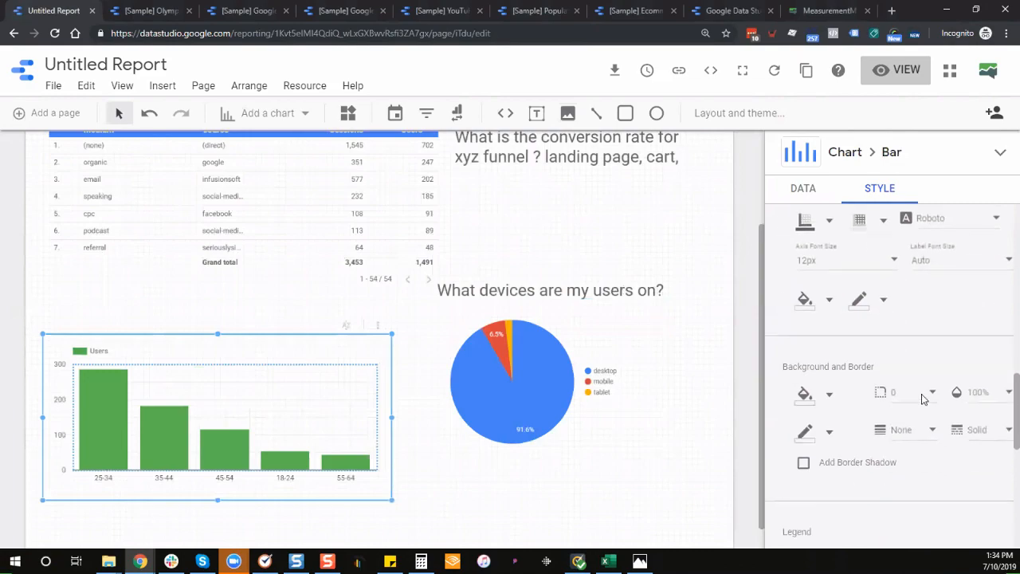
{"action": "scroll", "coordinate": [925, 395], "scroll_direction": "up", "scroll_amount": 1}
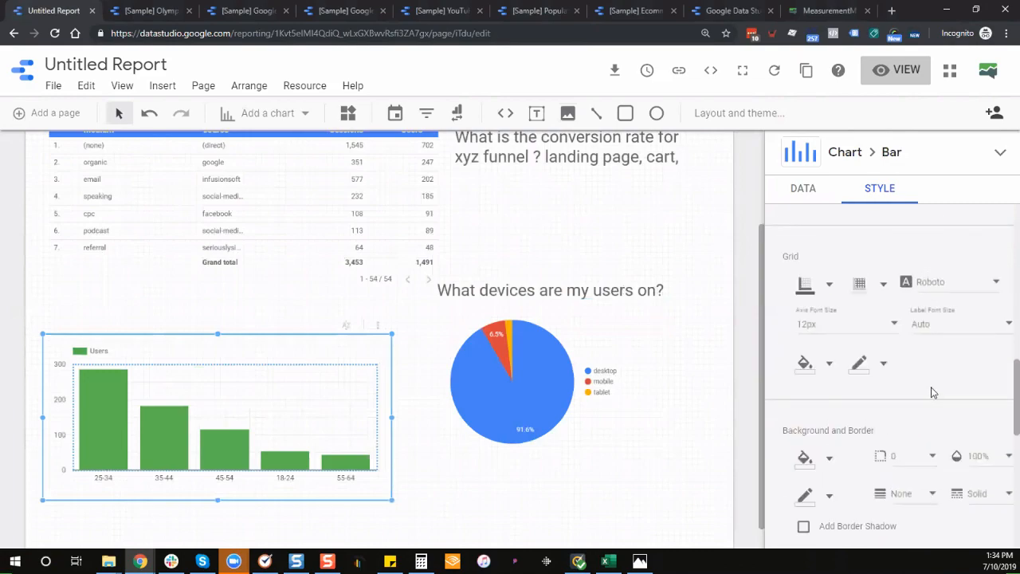
{"action": "scroll", "coordinate": [931, 395], "scroll_direction": "up", "scroll_amount": 1}
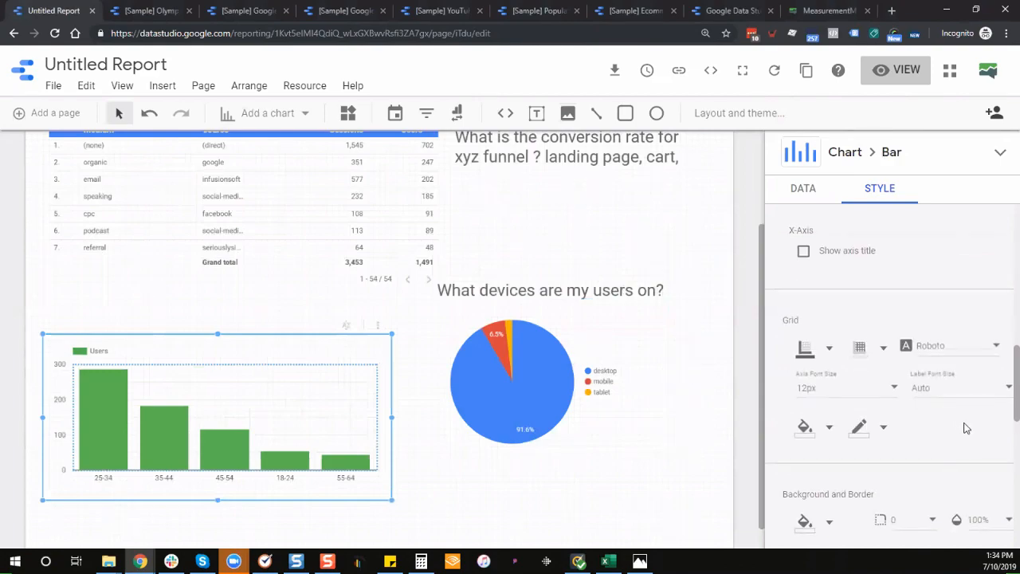
{"action": "scroll", "coordinate": [965, 428], "scroll_direction": "down", "scroll_amount": 1}
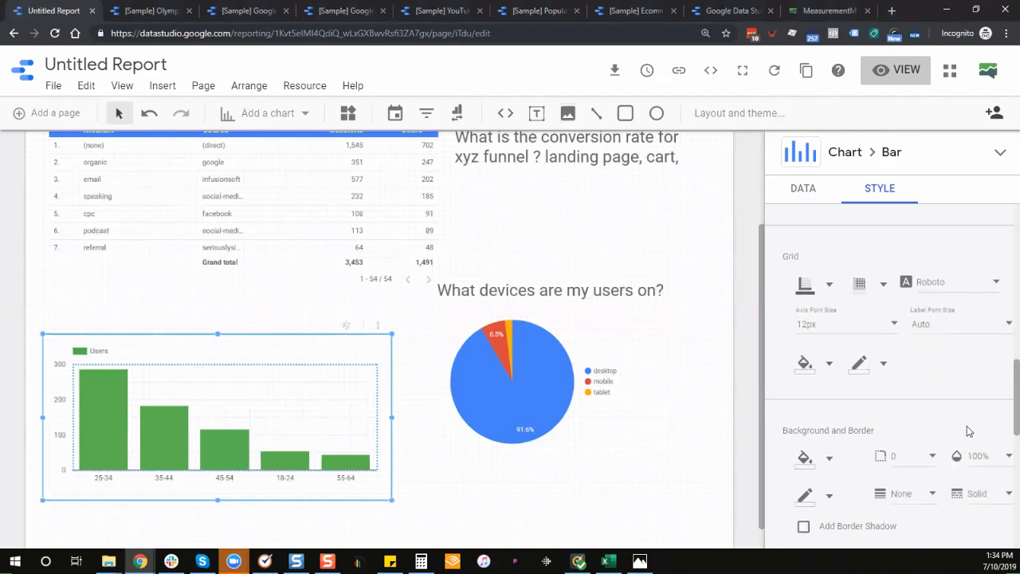
{"action": "scroll", "coordinate": [967, 426], "scroll_direction": "down", "scroll_amount": 2}
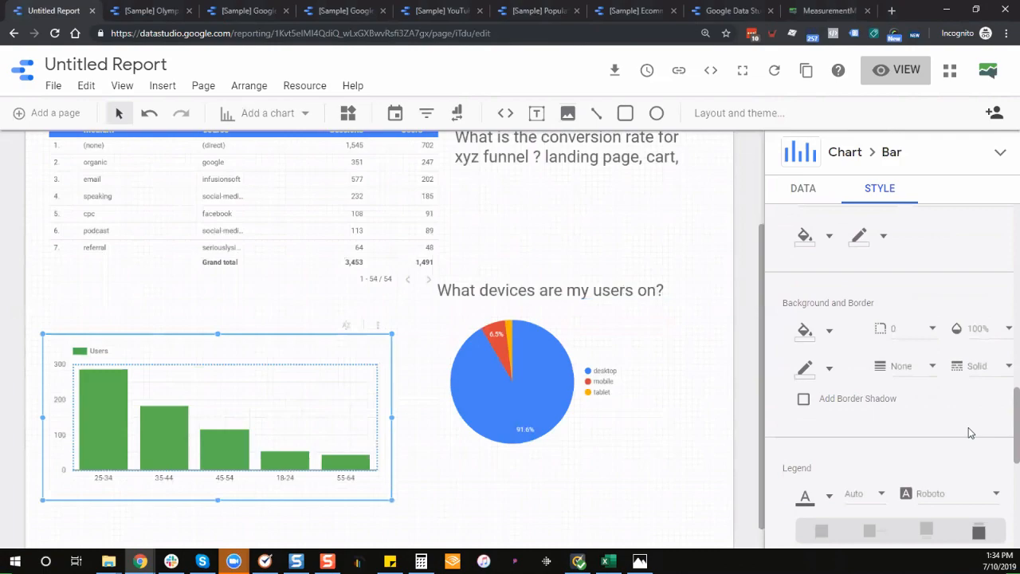
{"action": "scroll", "coordinate": [970, 433], "scroll_direction": "down", "scroll_amount": 5}
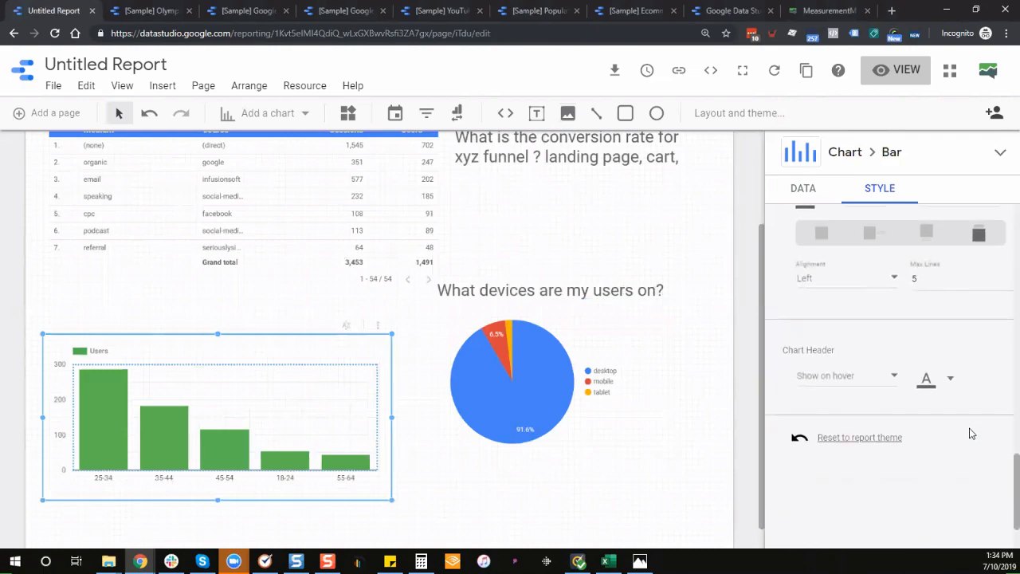
{"action": "scroll", "coordinate": [970, 433], "scroll_direction": "up", "scroll_amount": 3}
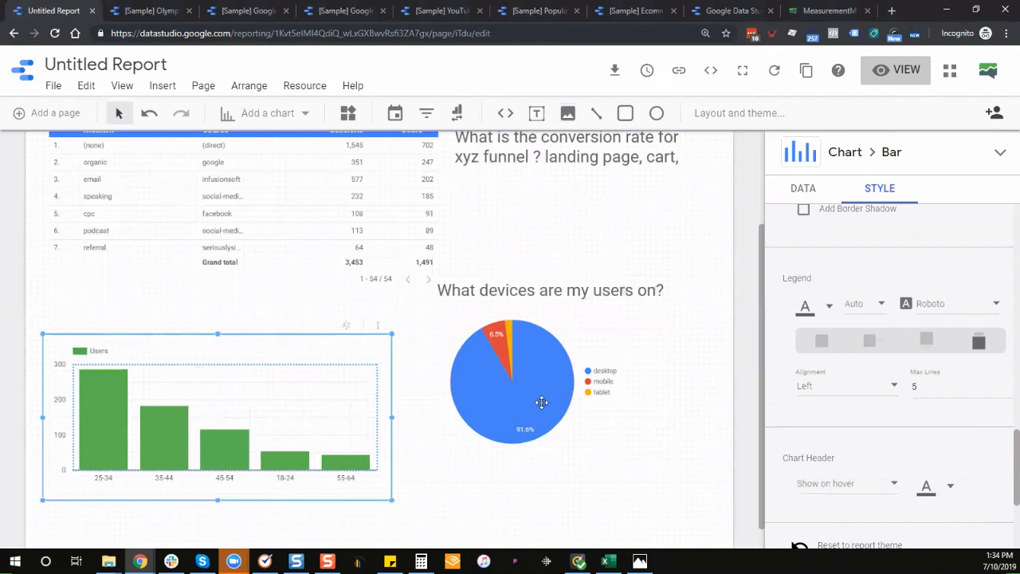
Set the report theme's secondary fill color to the custom green #57b64dff.
{"action": "left_click", "coordinate": [627, 469]}
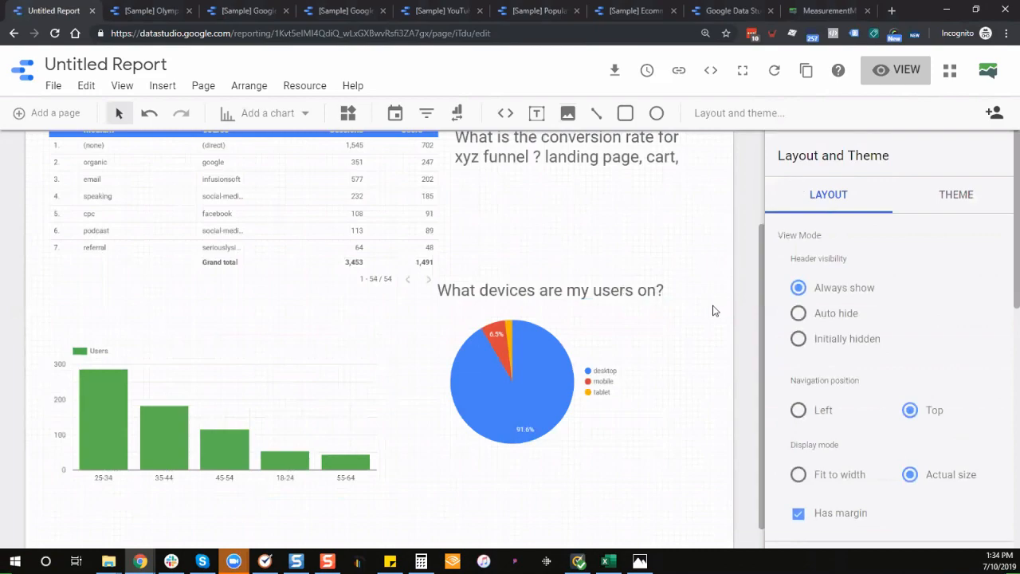
{"action": "left_click", "coordinate": [942, 201]}
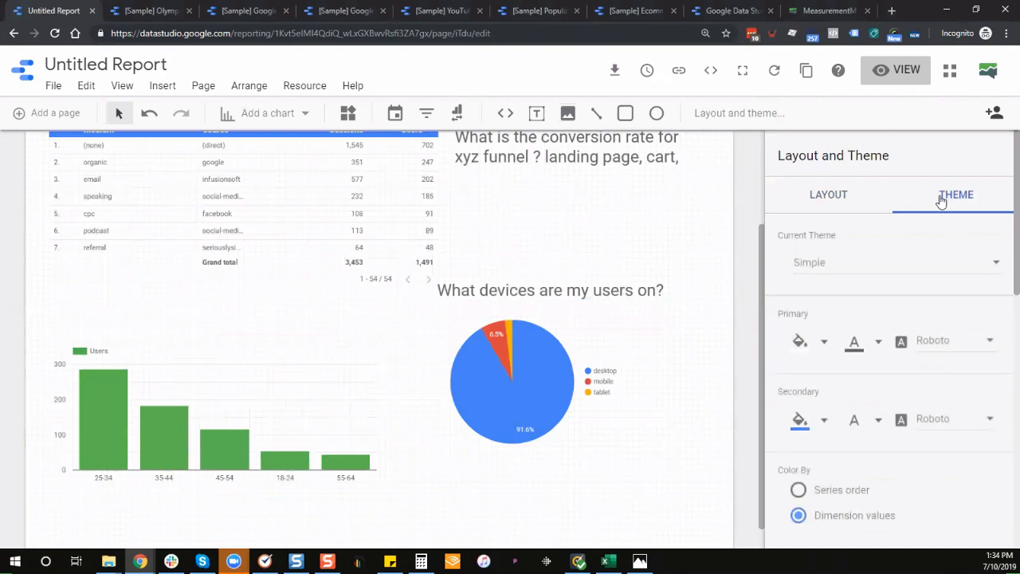
{"action": "scroll", "coordinate": [819, 262], "scroll_direction": "down", "scroll_amount": 1}
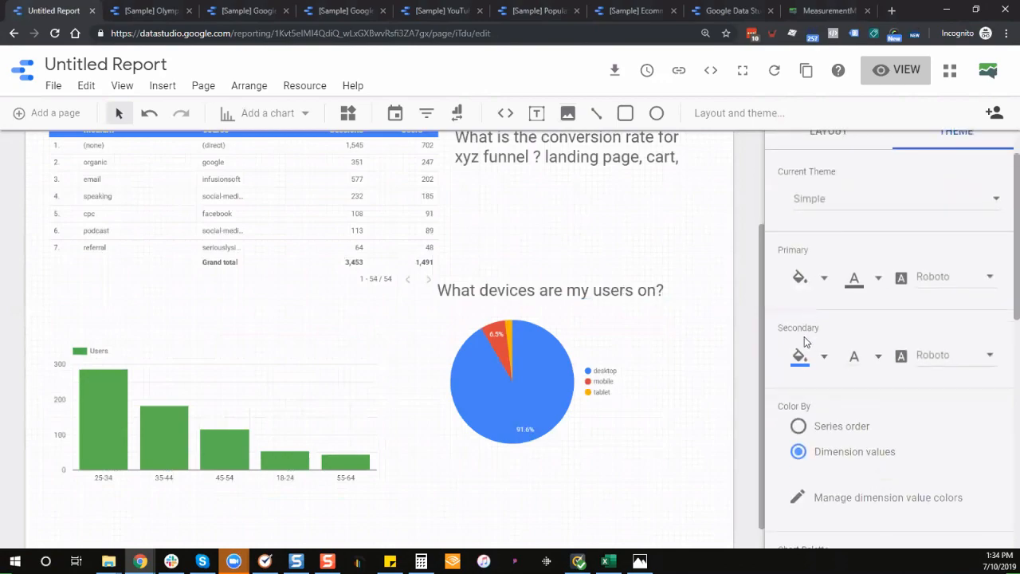
{"action": "left_click", "coordinate": [800, 363]}
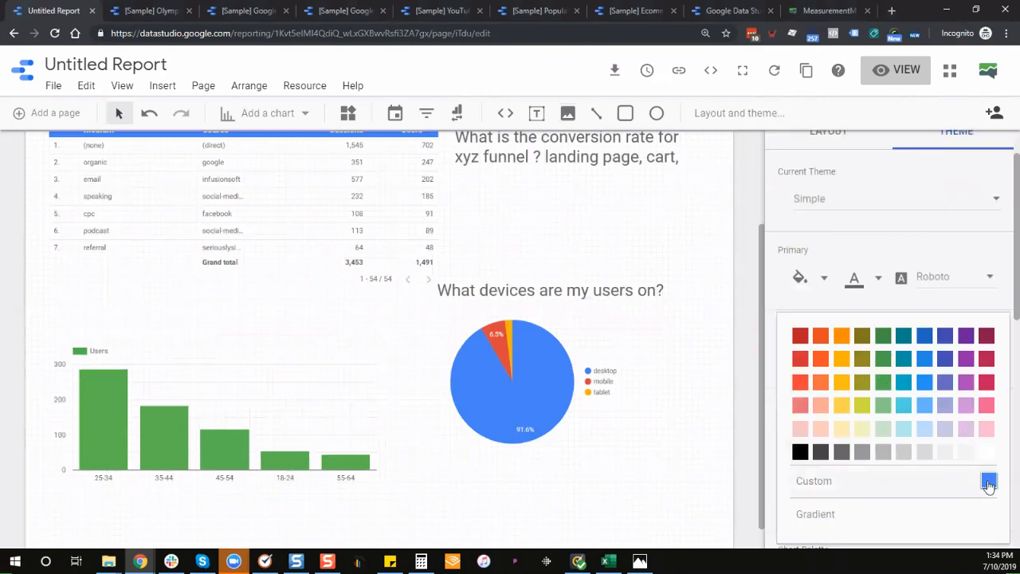
{"action": "left_click", "coordinate": [987, 480]}
{"action": "triple_click", "coordinate": [941, 341]}
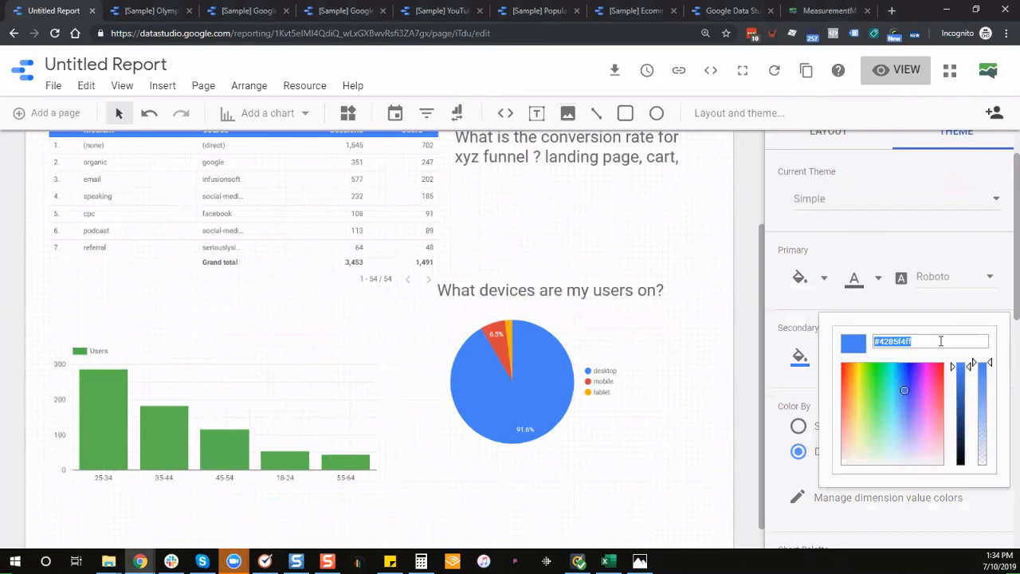
{"action": "type", "text": "#57b64dff"}
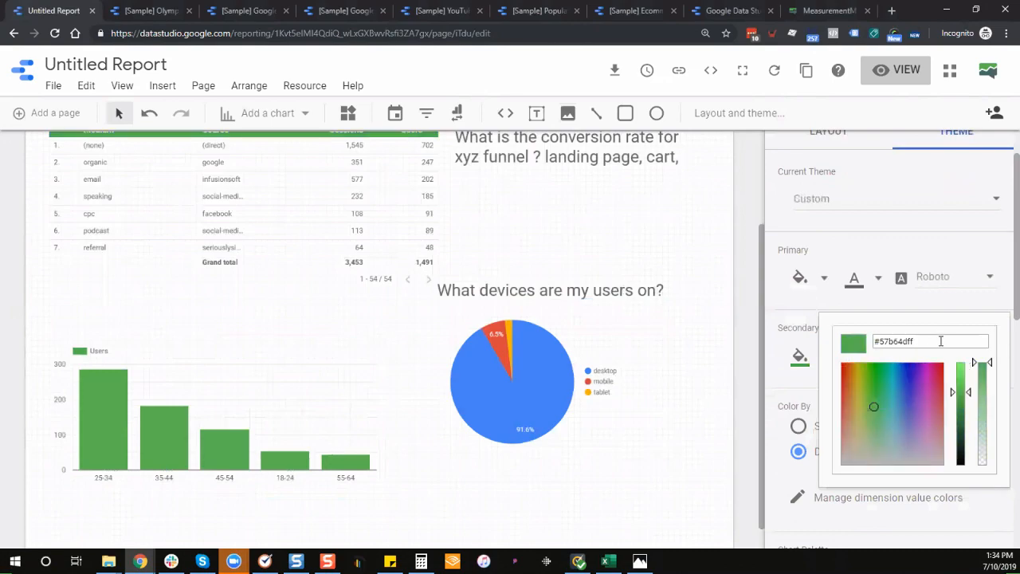
{"action": "left_click", "coordinate": [936, 253]}
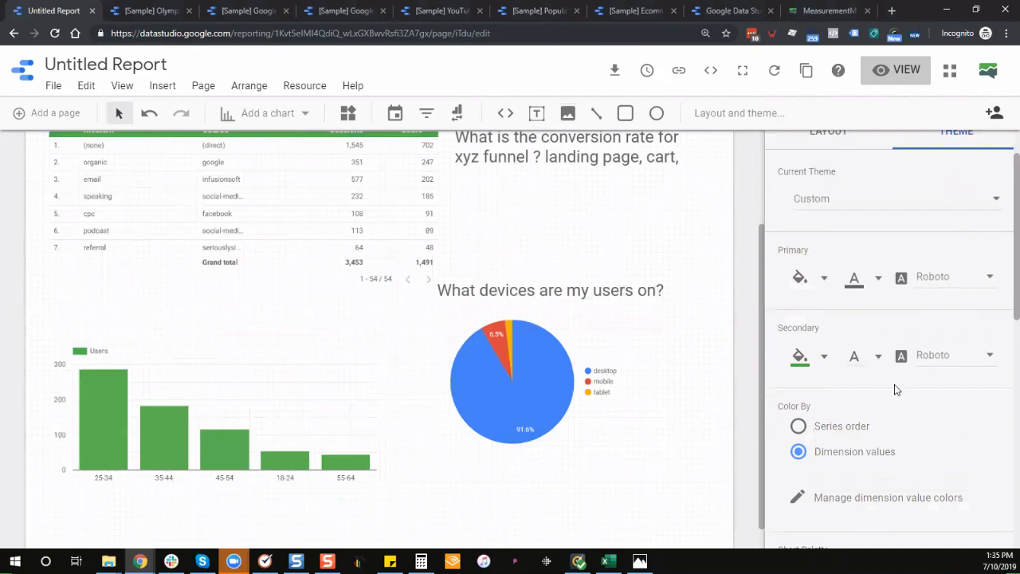
Switch to the MeasurementMarketing.io window, pick the logo's dark teal #436A65 with the color picker, and return to the report.
{"action": "scroll", "coordinate": [984, 365], "scroll_direction": "down", "scroll_amount": 3}
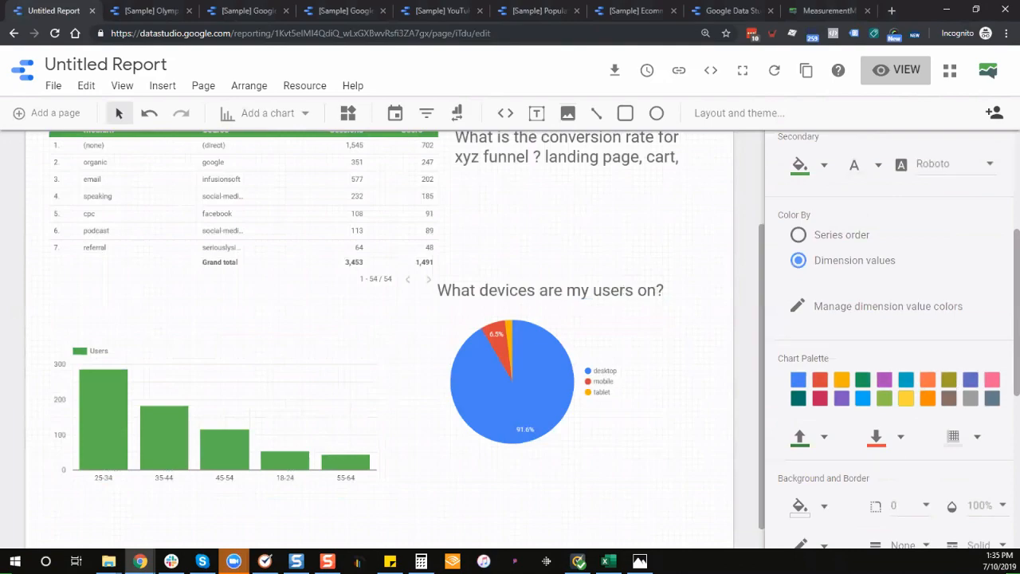
{"action": "key", "text": "alt+Tab"}
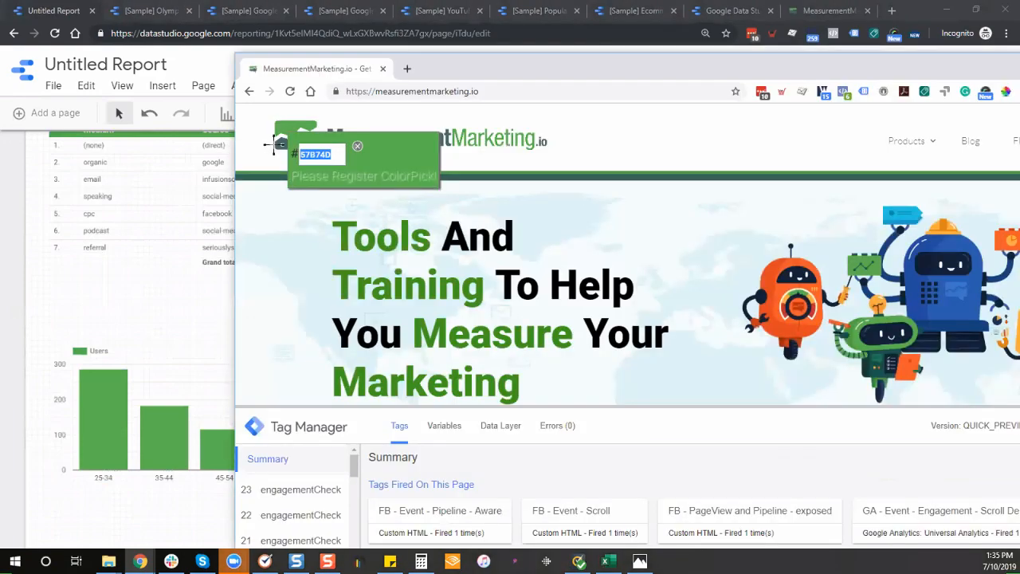
{"action": "left_click", "coordinate": [283, 143]}
{"action": "left_click", "coordinate": [282, 143]}
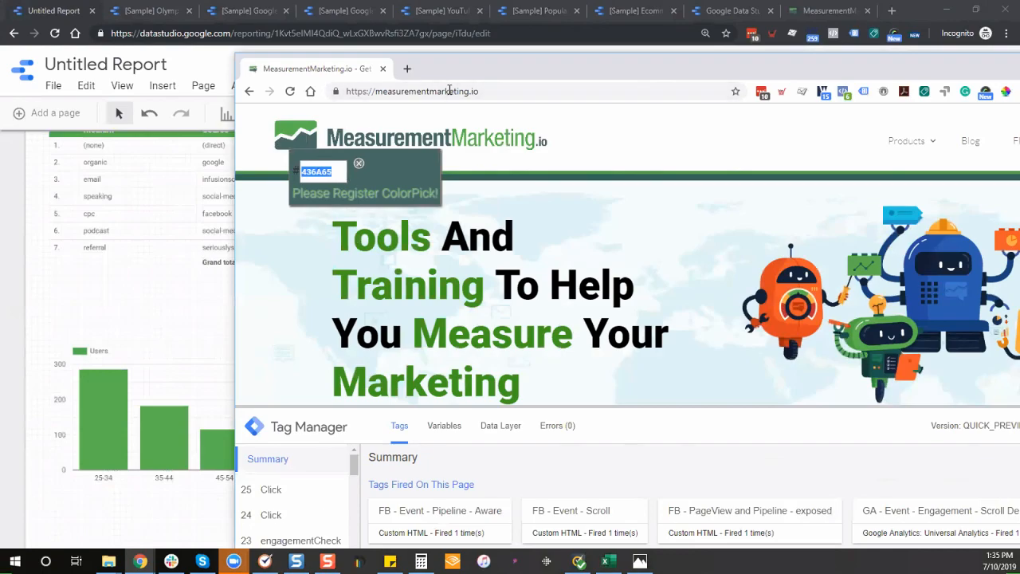
{"action": "left_click_drag", "start_coordinate": [462, 69], "coordinate": [1019, 71]}
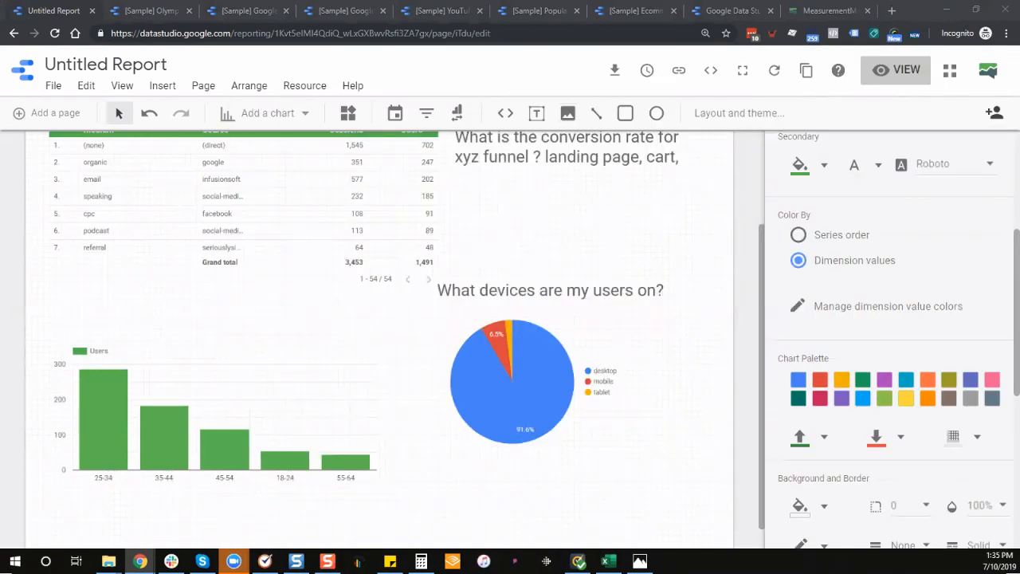
Change the first color of the theme's chart palette to the custom hex #436A65.
{"action": "left_click", "coordinate": [804, 385]}
{"action": "left_click", "coordinate": [994, 259]}
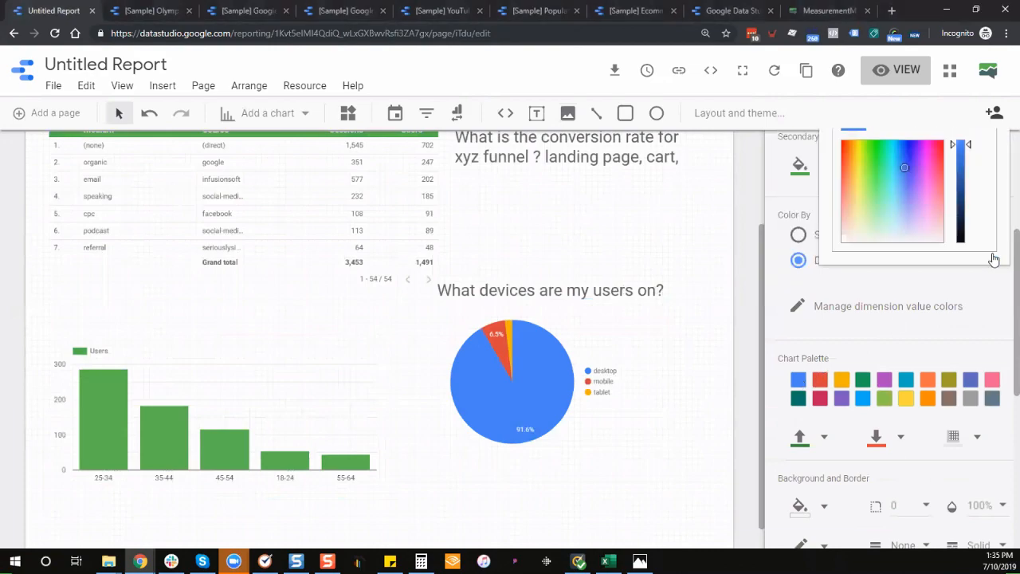
{"action": "scroll", "coordinate": [976, 199], "scroll_direction": "up", "scroll_amount": 3}
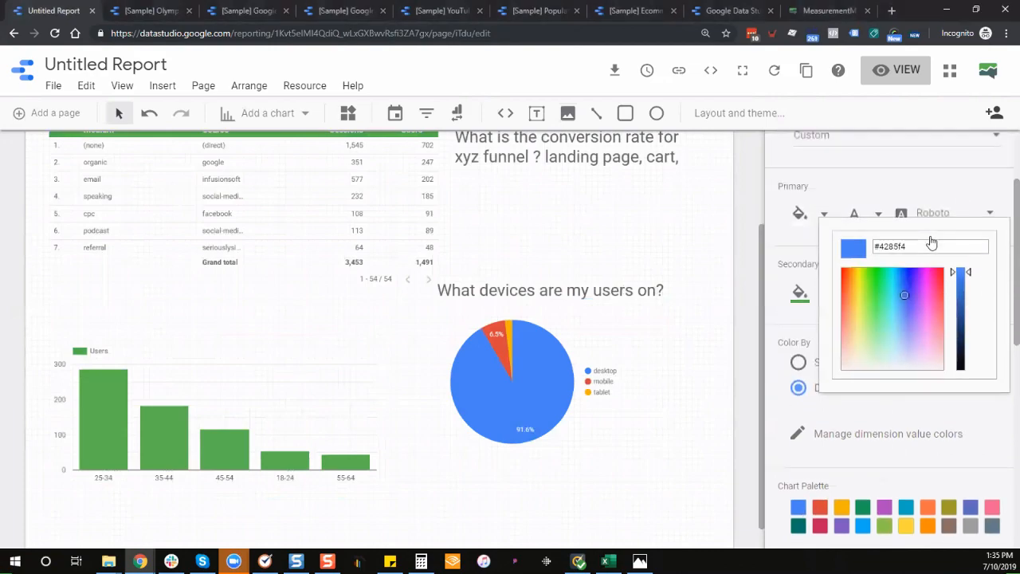
{"action": "double_click", "coordinate": [928, 246]}
{"action": "key", "text": "ctrl+v"}
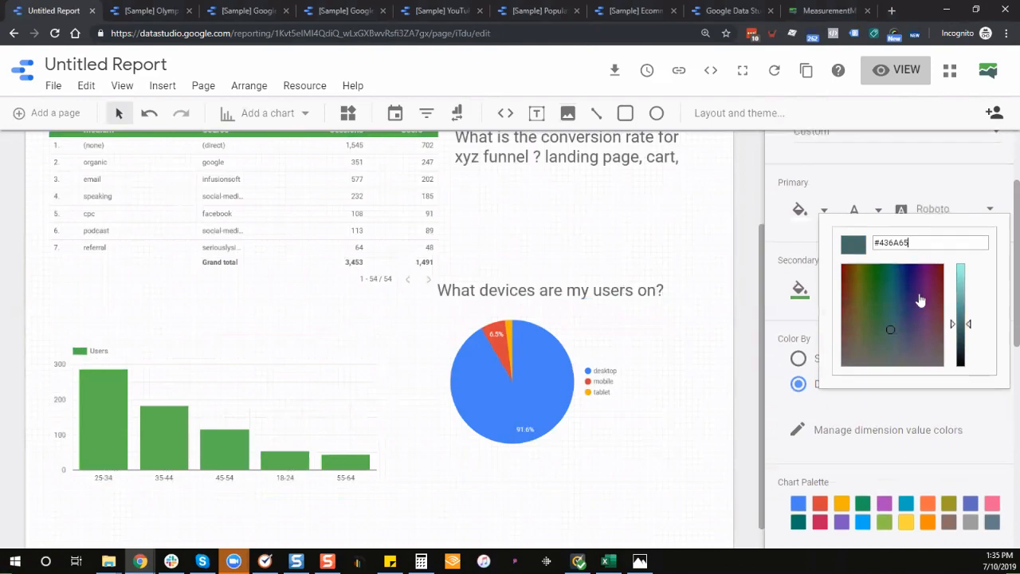
{"action": "scroll", "coordinate": [929, 321], "scroll_direction": "down", "scroll_amount": 2}
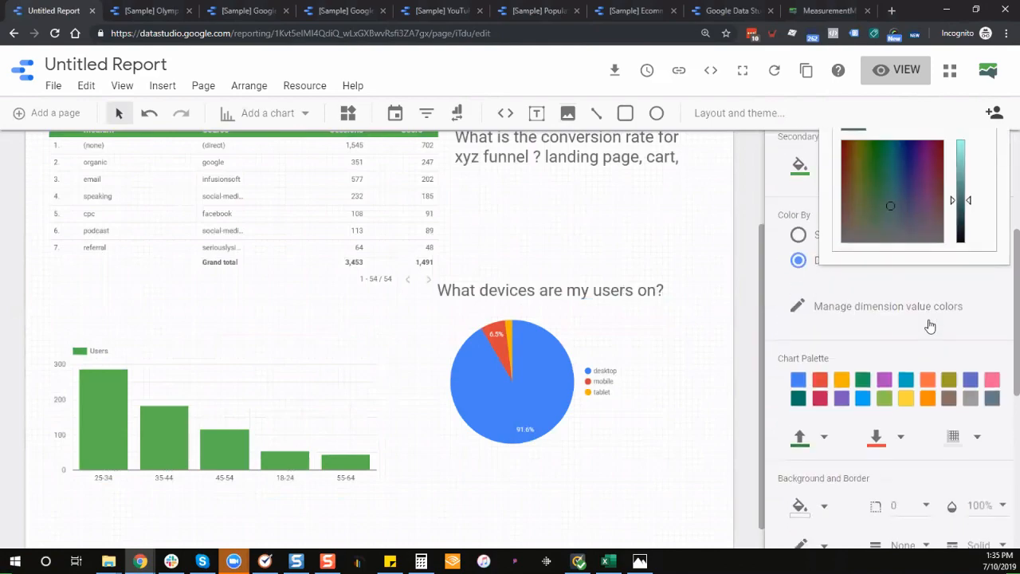
{"action": "left_click", "coordinate": [848, 339]}
Change the second color of the theme's chart palette from red to a custom light blue.
{"action": "left_click", "coordinate": [821, 382]}
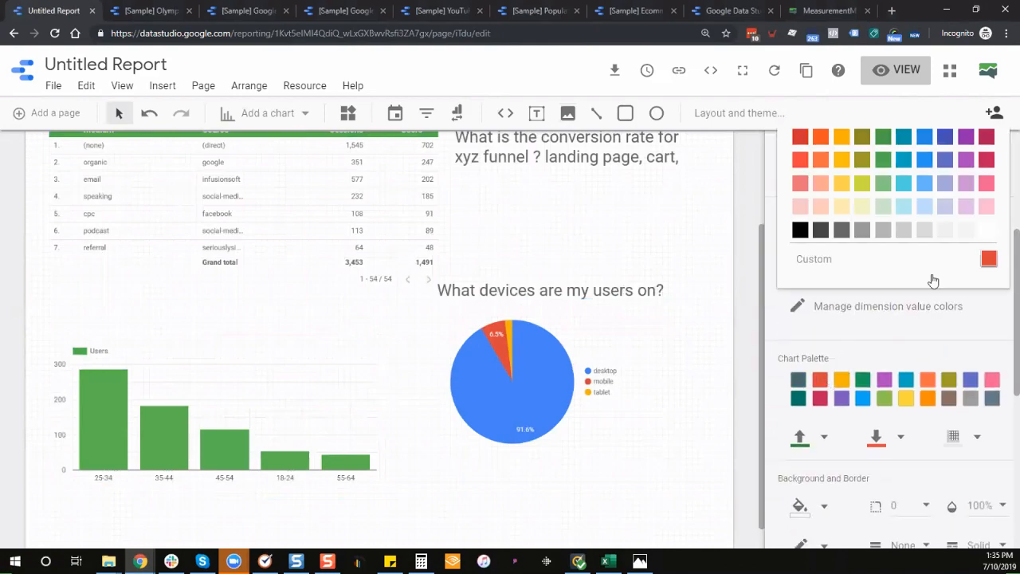
{"action": "left_click", "coordinate": [989, 261]}
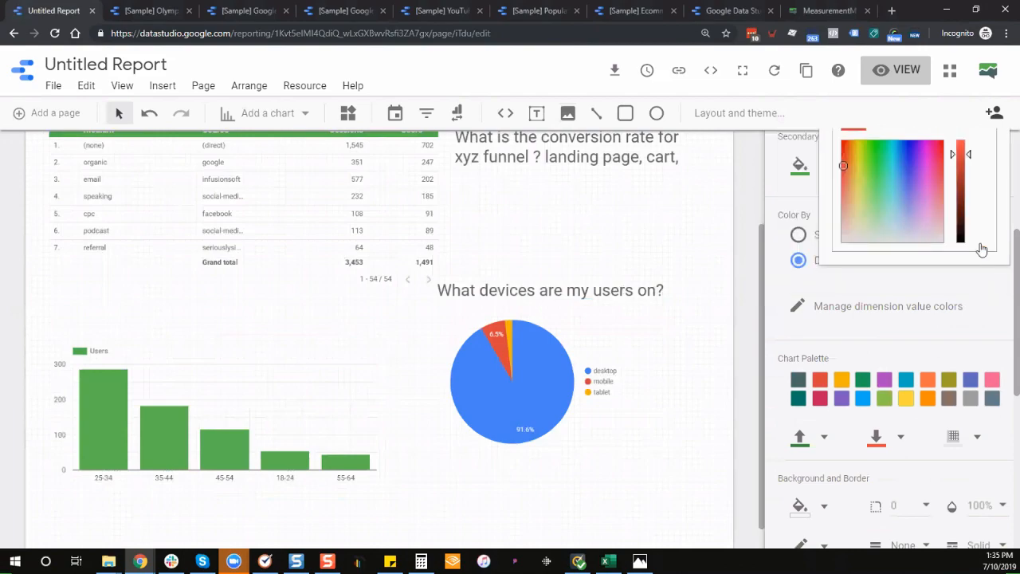
{"action": "left_click", "coordinate": [899, 196]}
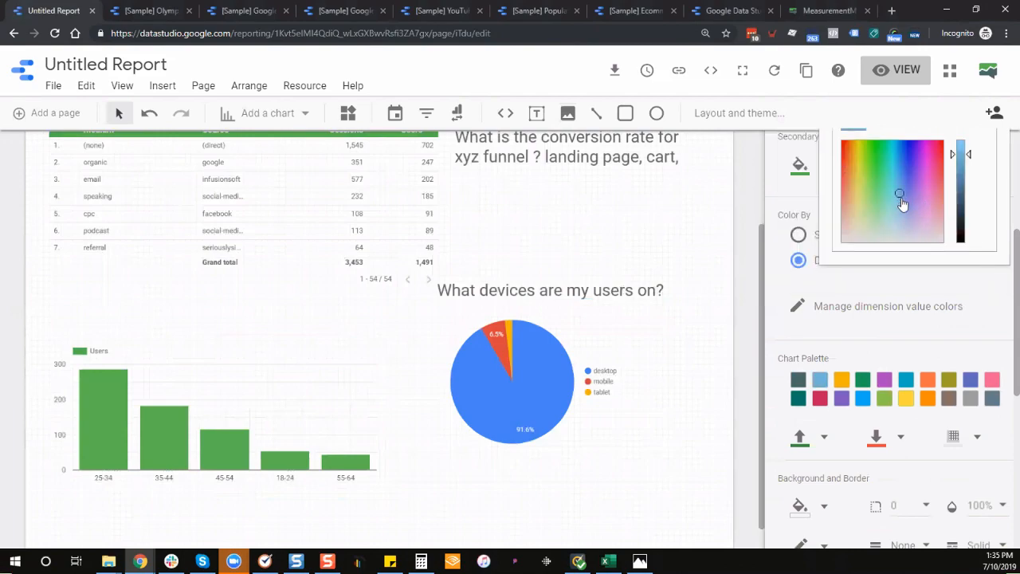
{"action": "left_click", "coordinate": [890, 360]}
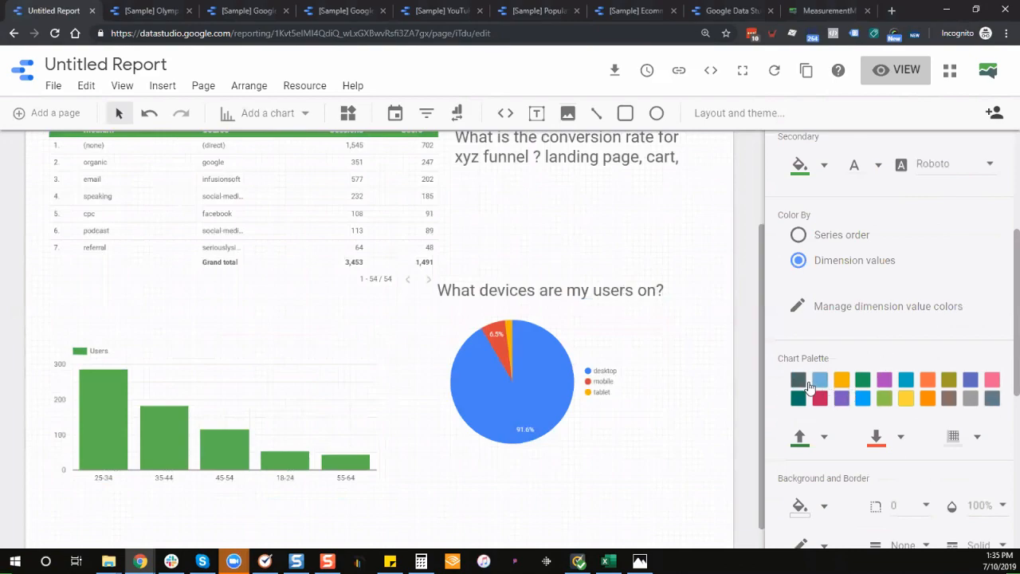
Try the dark teal #436a65ff as the theme's primary fill color.
{"action": "scroll", "coordinate": [896, 408], "scroll_direction": "up", "scroll_amount": 1}
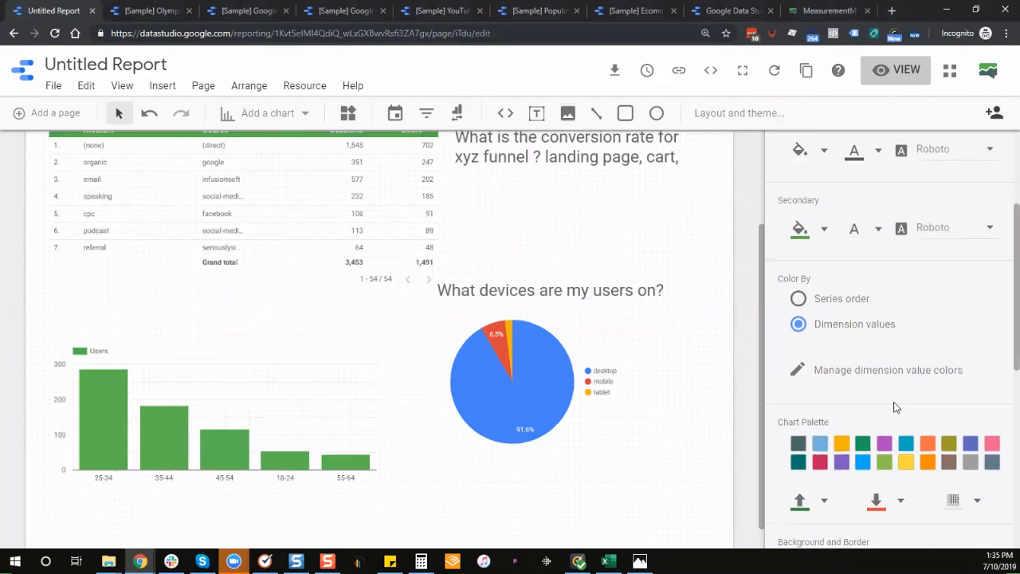
{"action": "scroll", "coordinate": [894, 402], "scroll_direction": "up", "scroll_amount": 1}
{"action": "scroll", "coordinate": [895, 401], "scroll_direction": "down", "scroll_amount": 1}
{"action": "scroll", "coordinate": [903, 314], "scroll_direction": "up", "scroll_amount": 3}
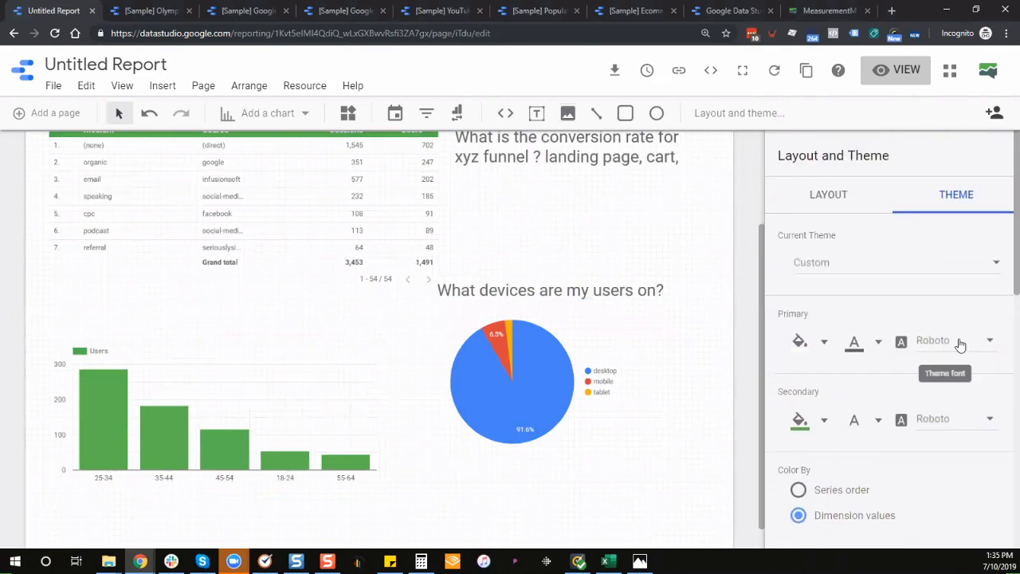
{"action": "left_click", "coordinate": [800, 343]}
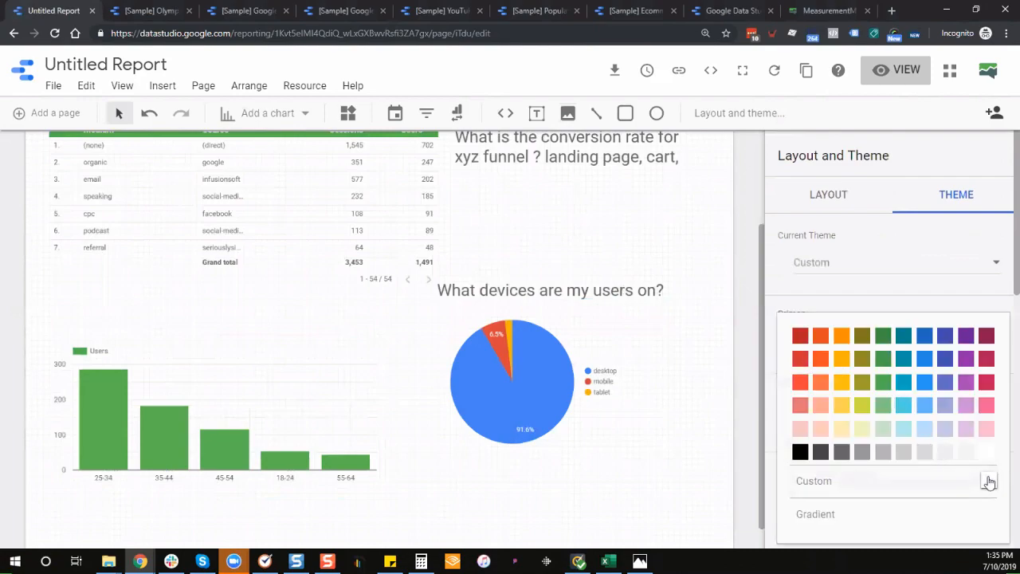
{"action": "left_click", "coordinate": [989, 482]}
{"action": "double_click", "coordinate": [943, 338]}
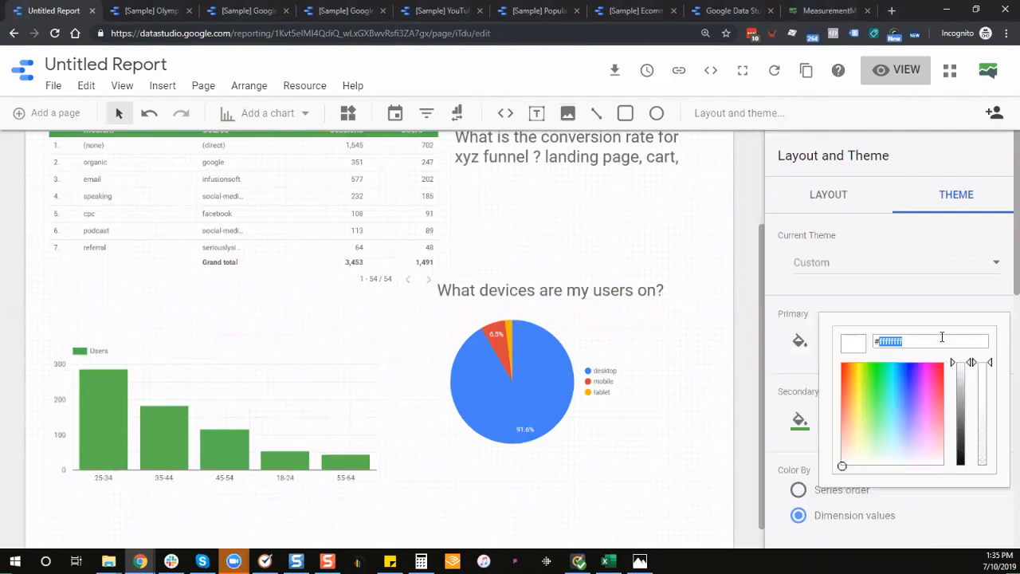
{"action": "left_click", "coordinate": [942, 337]}
{"action": "key", "text": "ctrl+a"}
{"action": "type", "text": "#436a65ff"}
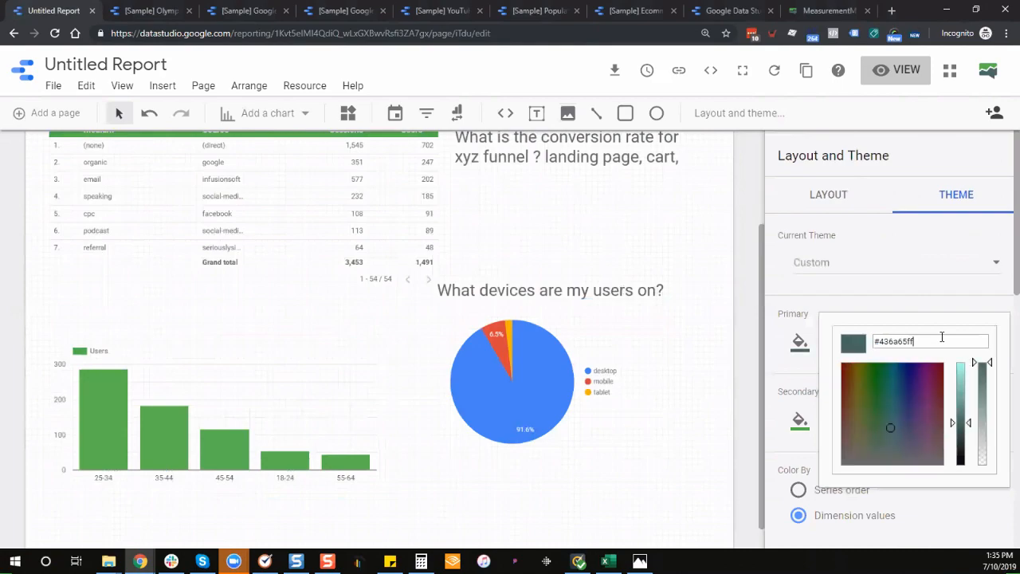
{"action": "left_click", "coordinate": [919, 296]}
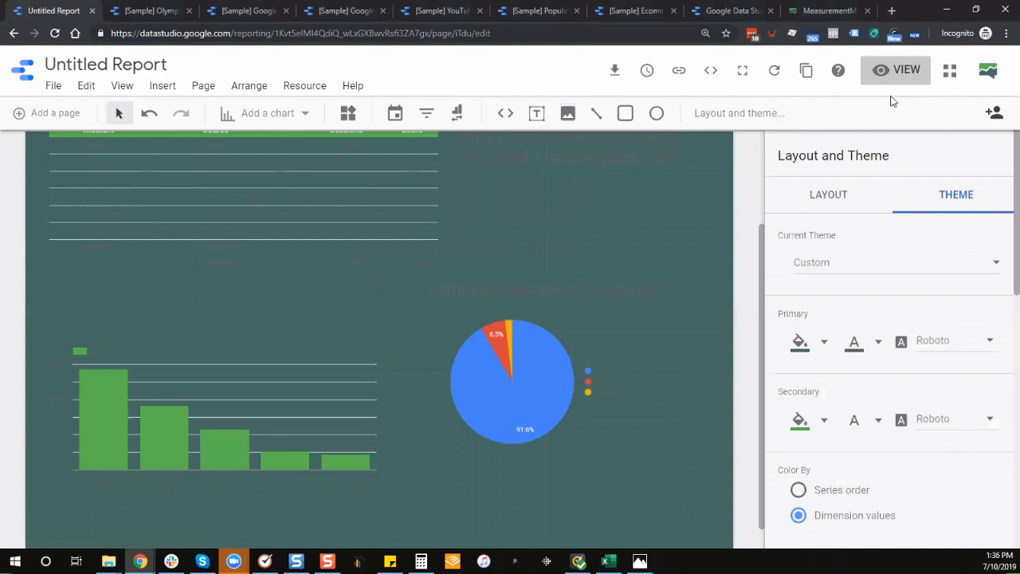
Preview the whole report in view mode to check the dark background, and return to editing.
{"action": "left_click", "coordinate": [893, 72]}
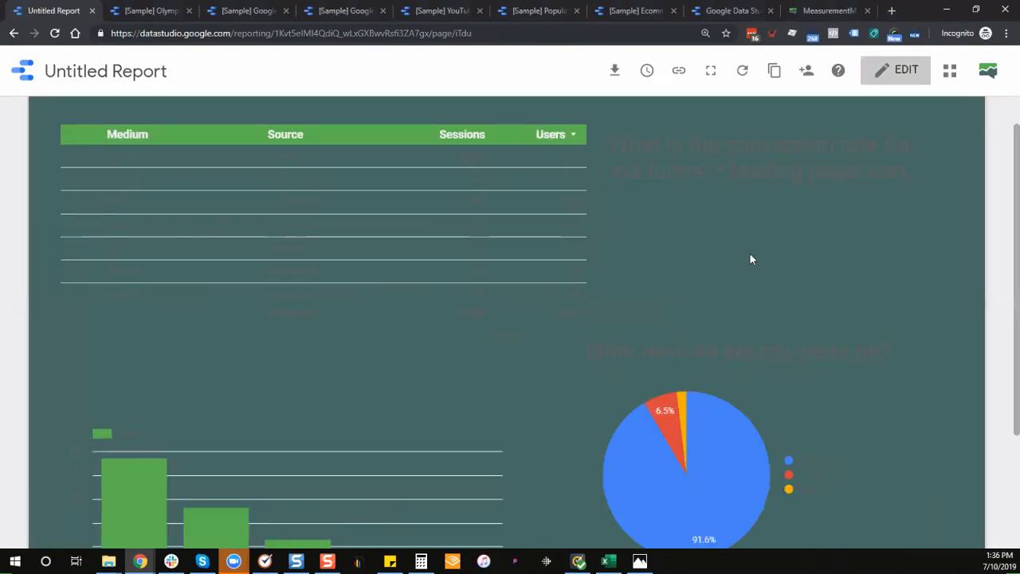
{"action": "scroll", "coordinate": [793, 253], "scroll_direction": "down", "scroll_amount": 1}
{"action": "scroll", "coordinate": [793, 463], "scroll_direction": "down", "scroll_amount": 2}
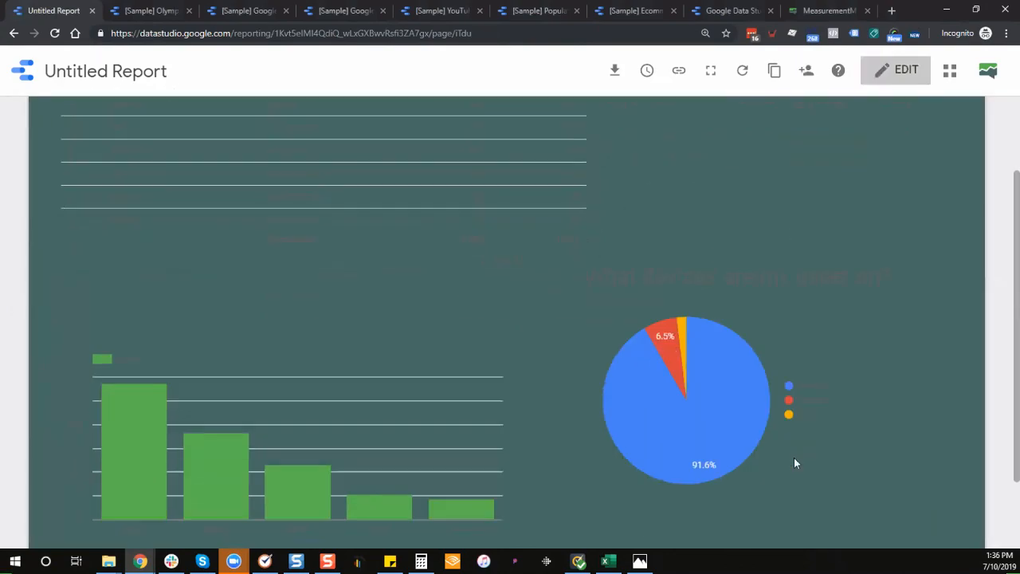
{"action": "scroll", "coordinate": [790, 465], "scroll_direction": "up", "scroll_amount": 4}
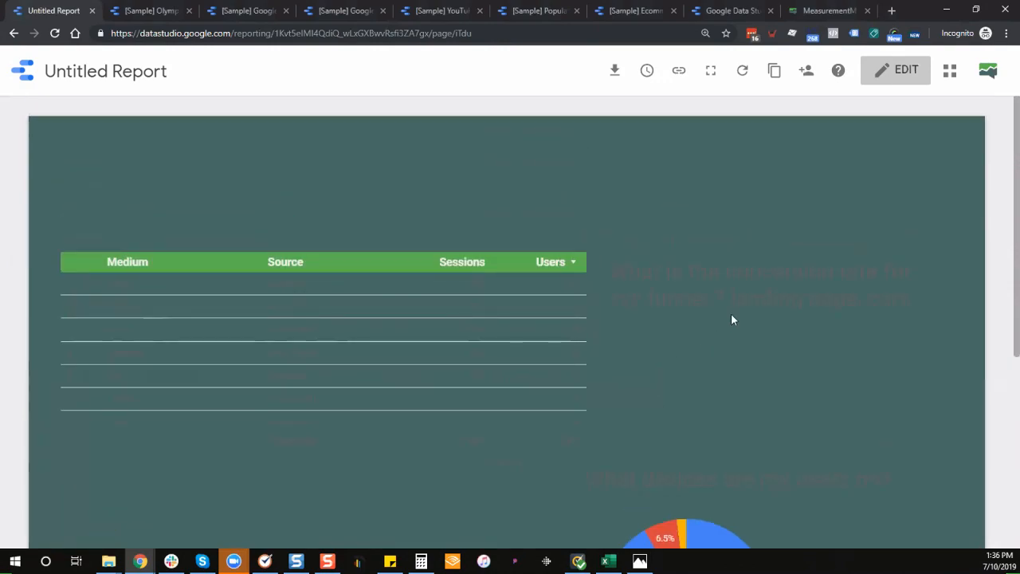
{"action": "left_click", "coordinate": [881, 88]}
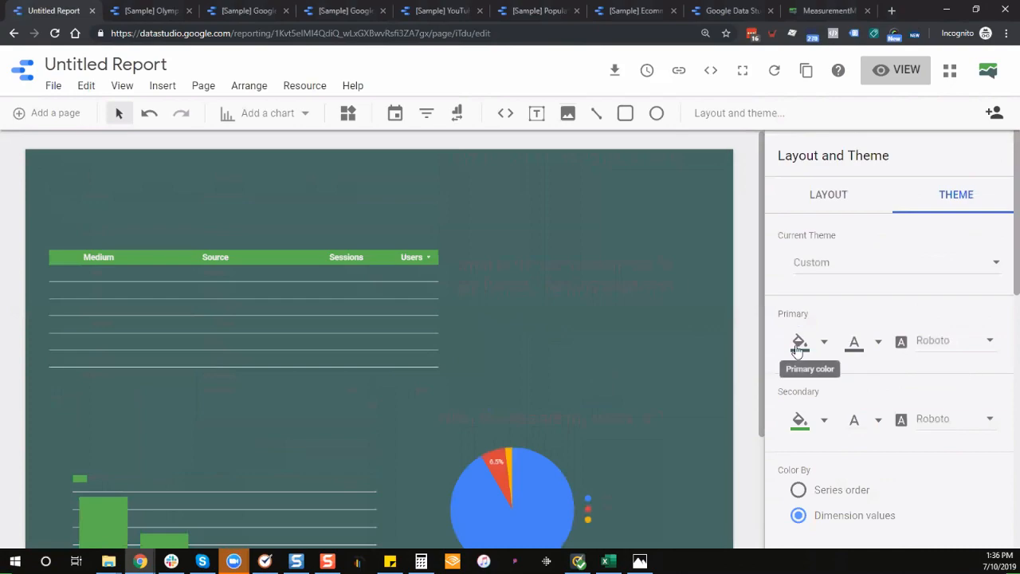
Set the theme's primary fill color back to white.
{"action": "left_click", "coordinate": [800, 345]}
{"action": "left_click", "coordinate": [938, 266]}
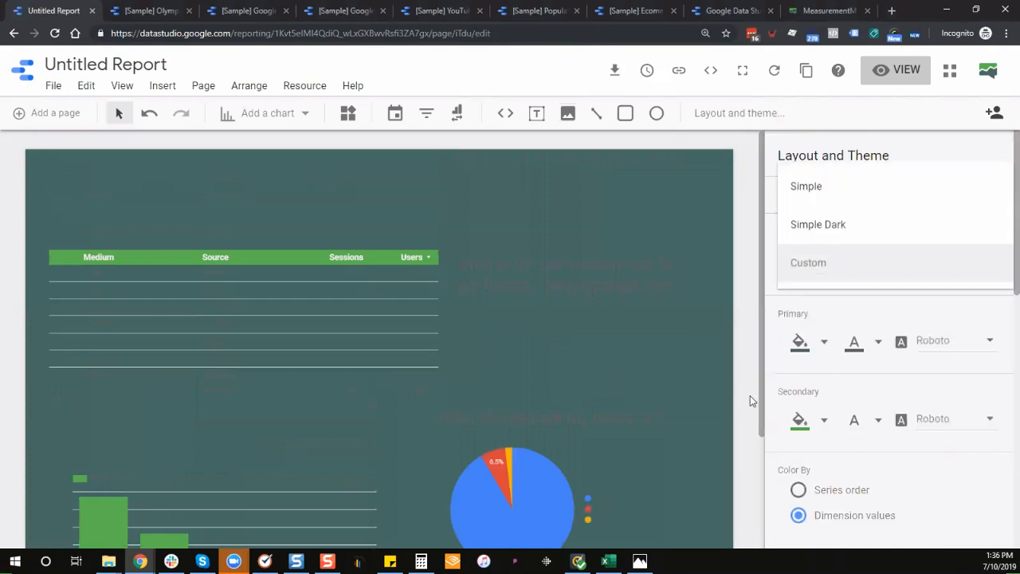
{"action": "left_click", "coordinate": [809, 351]}
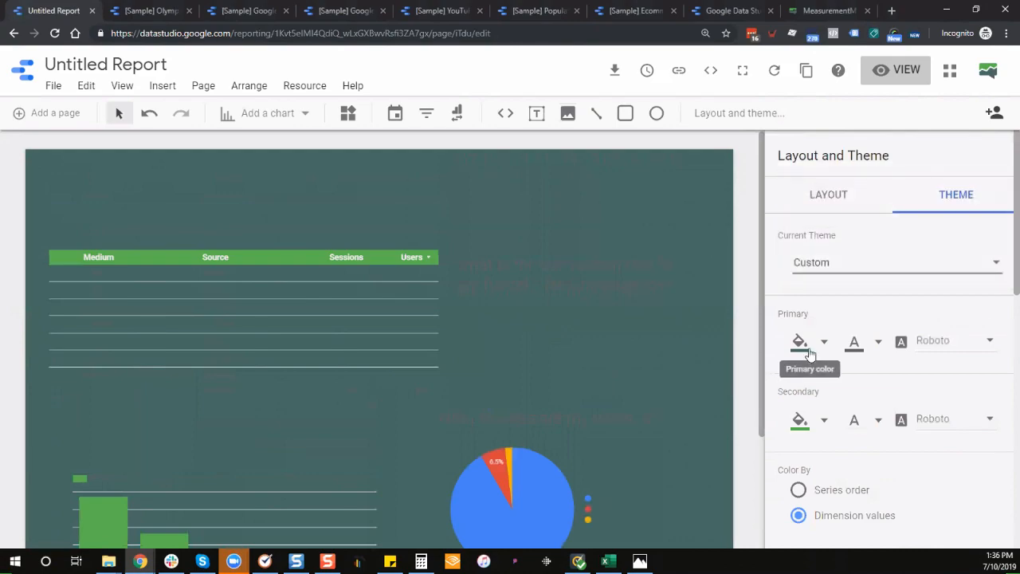
{"action": "left_click", "coordinate": [809, 351]}
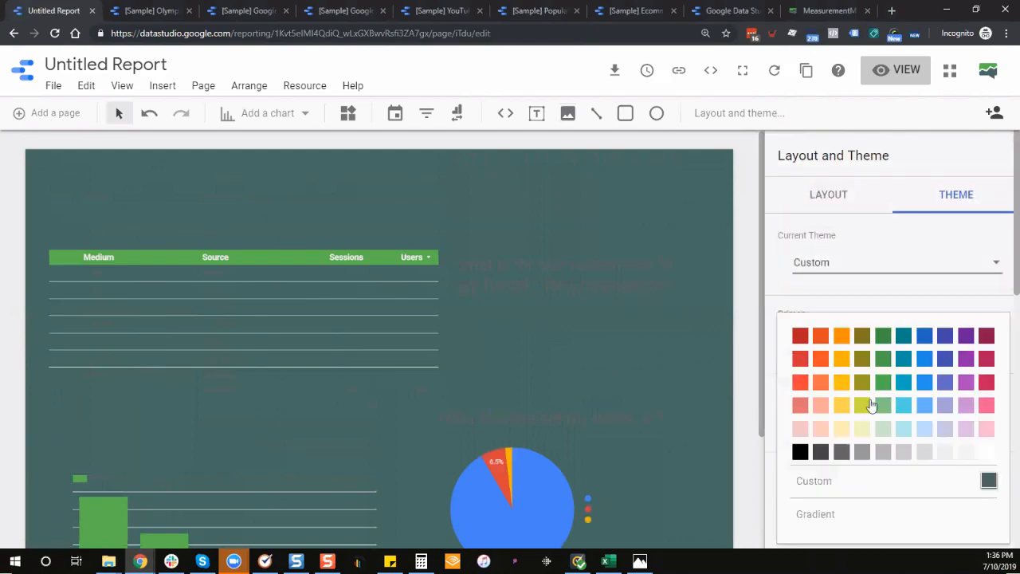
{"action": "left_click", "coordinate": [994, 457]}
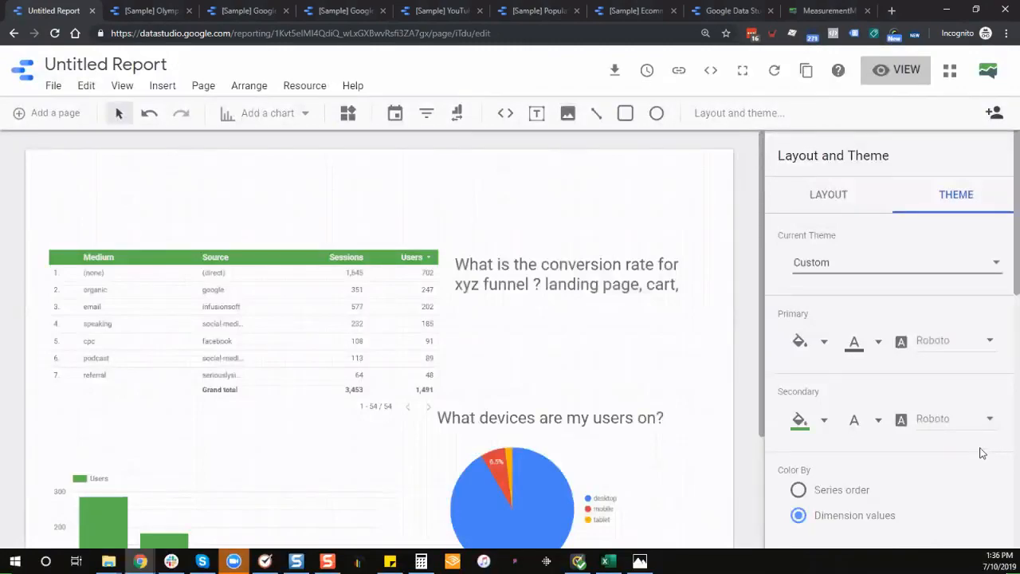
Examine the report's layout settings for header visibility, navigation position, display mode and canvas size.
{"action": "left_click", "coordinate": [829, 196]}
{"action": "scroll", "coordinate": [810, 339], "scroll_direction": "down", "scroll_amount": 1}
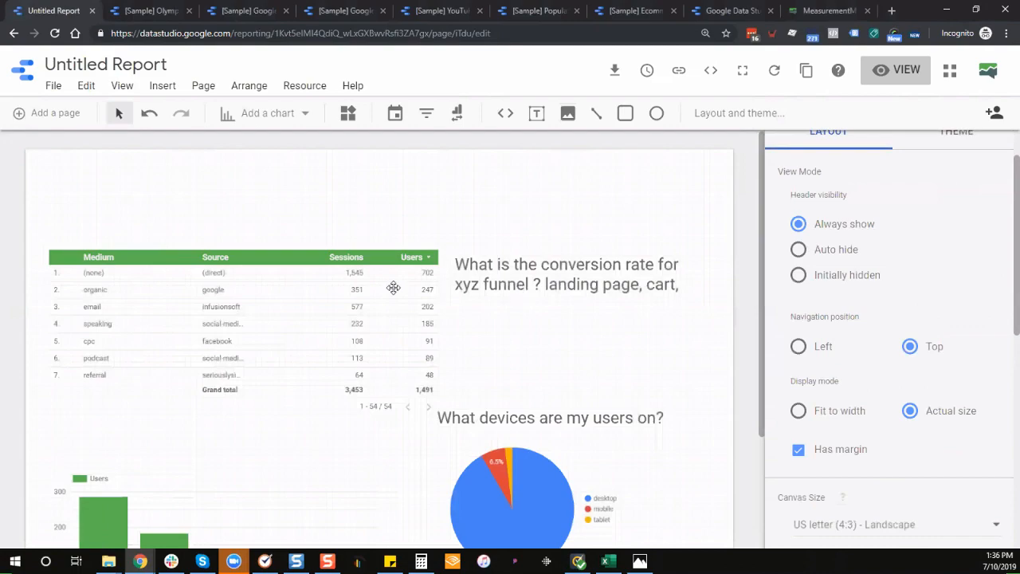
{"action": "scroll", "coordinate": [754, 394], "scroll_direction": "down", "scroll_amount": 1}
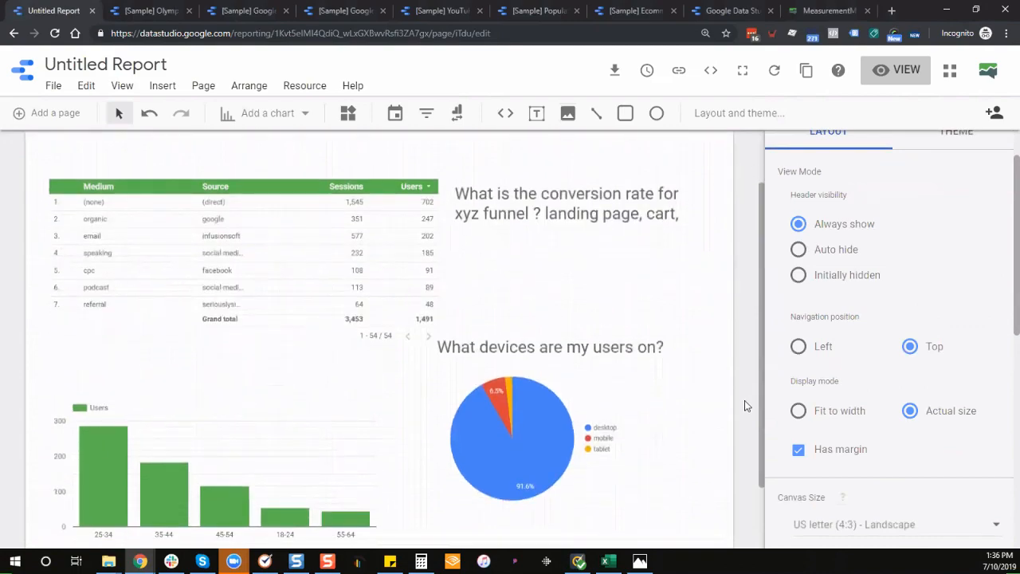
Turn the device category pie chart into a donut by enlarging its center hole to about half of the slider range.
{"action": "scroll", "coordinate": [744, 406], "scroll_direction": "down", "scroll_amount": 1}
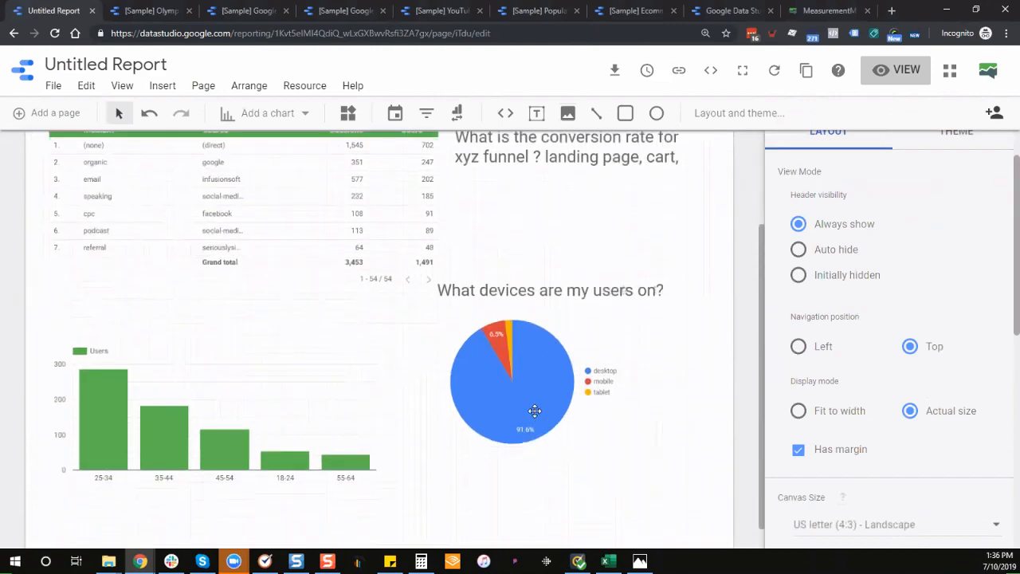
{"action": "left_click", "coordinate": [535, 411]}
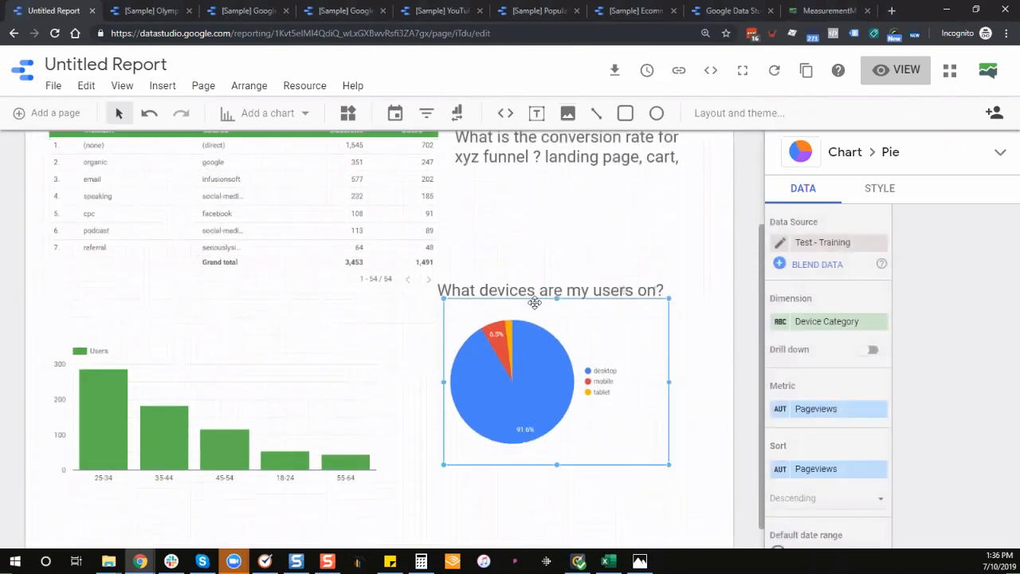
{"action": "left_click", "coordinate": [885, 188]}
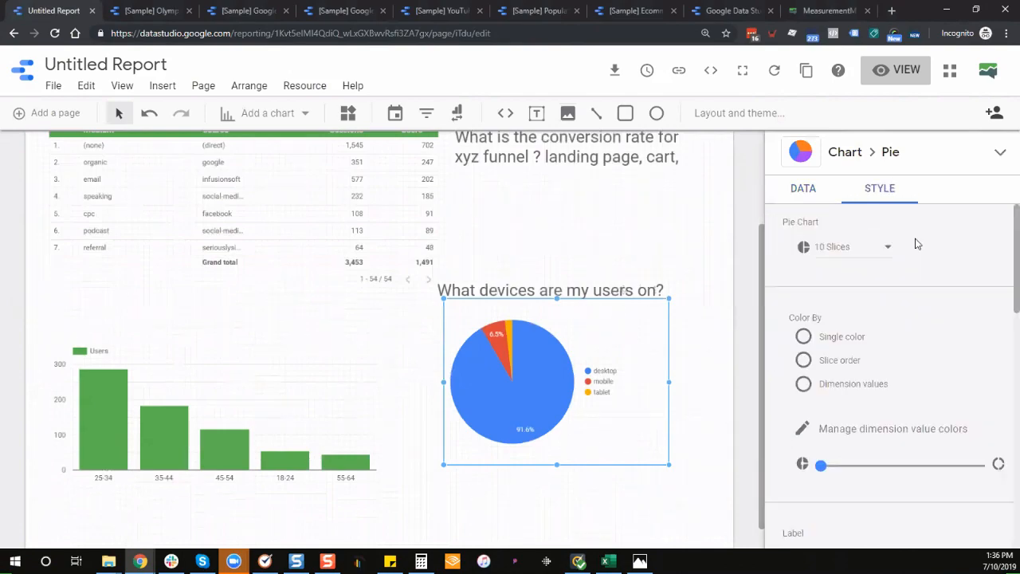
{"action": "scroll", "coordinate": [837, 383], "scroll_direction": "down", "scroll_amount": 1}
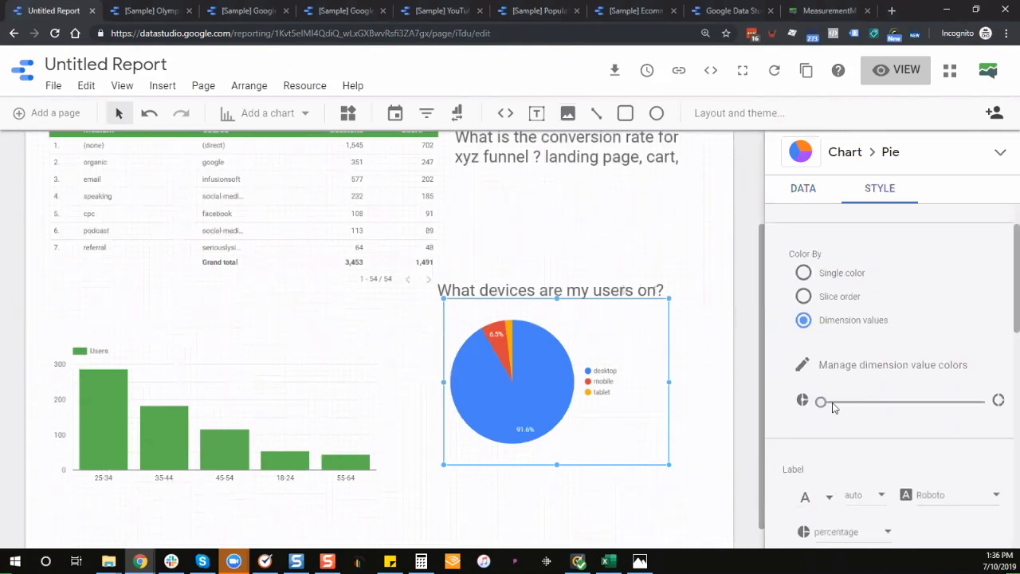
{"action": "left_click", "coordinate": [881, 405]}
{"action": "left_click", "coordinate": [908, 403]}
Place the device donut chart's legend below the chart.
{"action": "scroll", "coordinate": [915, 390], "scroll_direction": "down", "scroll_amount": 4}
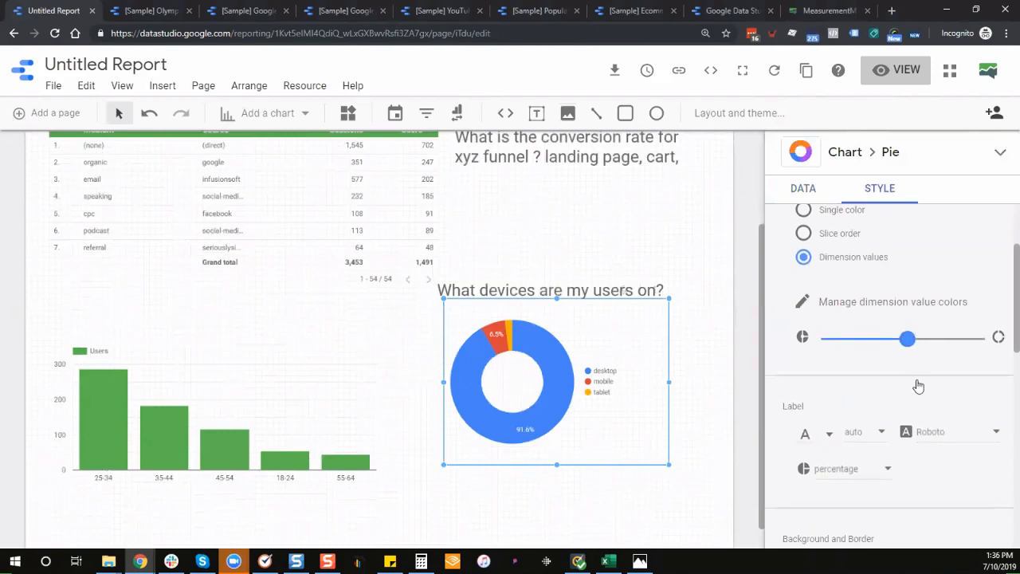
{"action": "scroll", "coordinate": [915, 399], "scroll_direction": "down", "scroll_amount": 5}
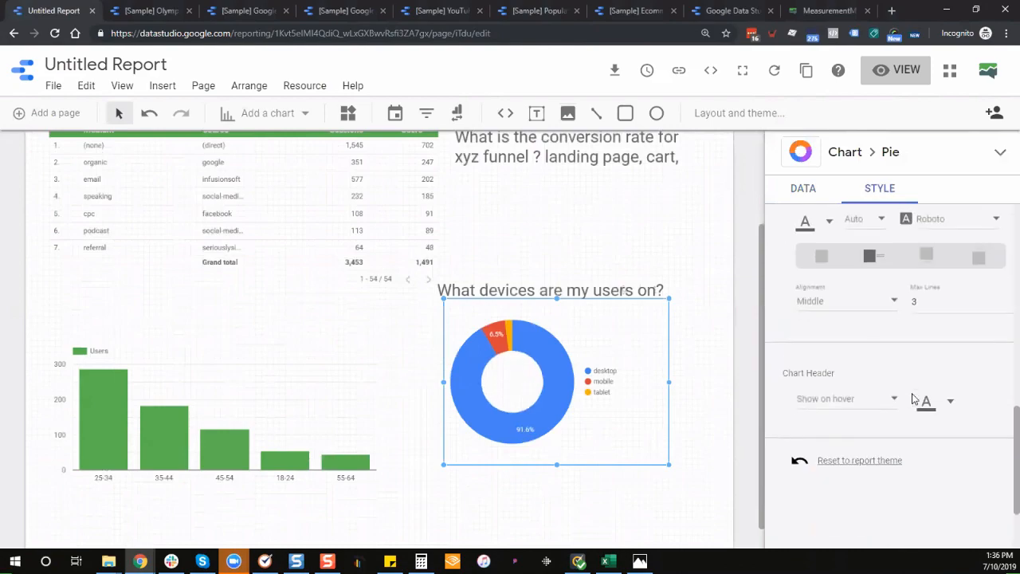
{"action": "scroll", "coordinate": [914, 398], "scroll_direction": "up", "scroll_amount": 2}
{"action": "scroll", "coordinate": [915, 399], "scroll_direction": "up", "scroll_amount": 1}
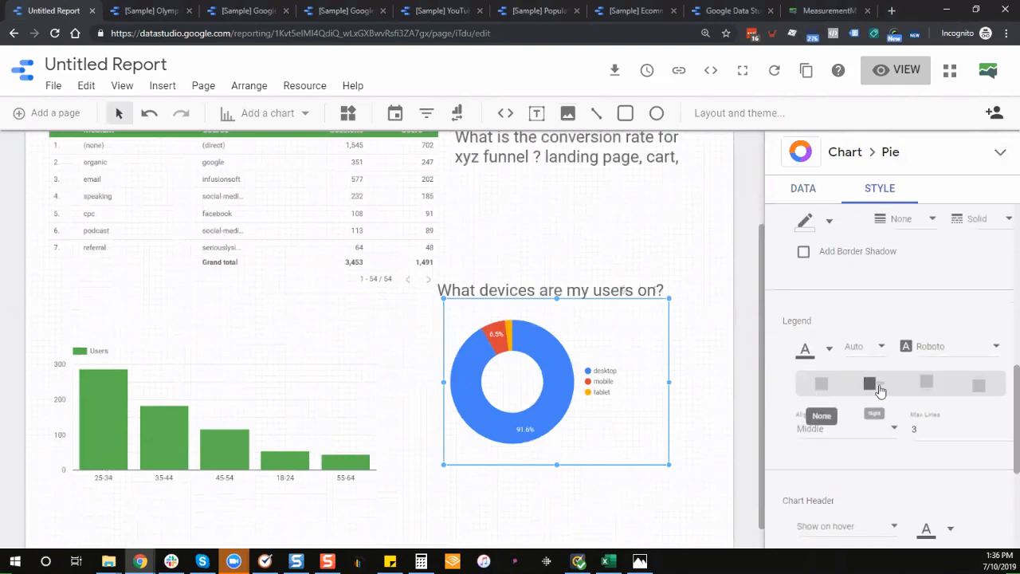
{"action": "left_click", "coordinate": [926, 383]}
Try coloring the device donut by slice order and by single color, and return it to coloring by dimension values.
{"action": "scroll", "coordinate": [875, 334], "scroll_direction": "up", "scroll_amount": 4}
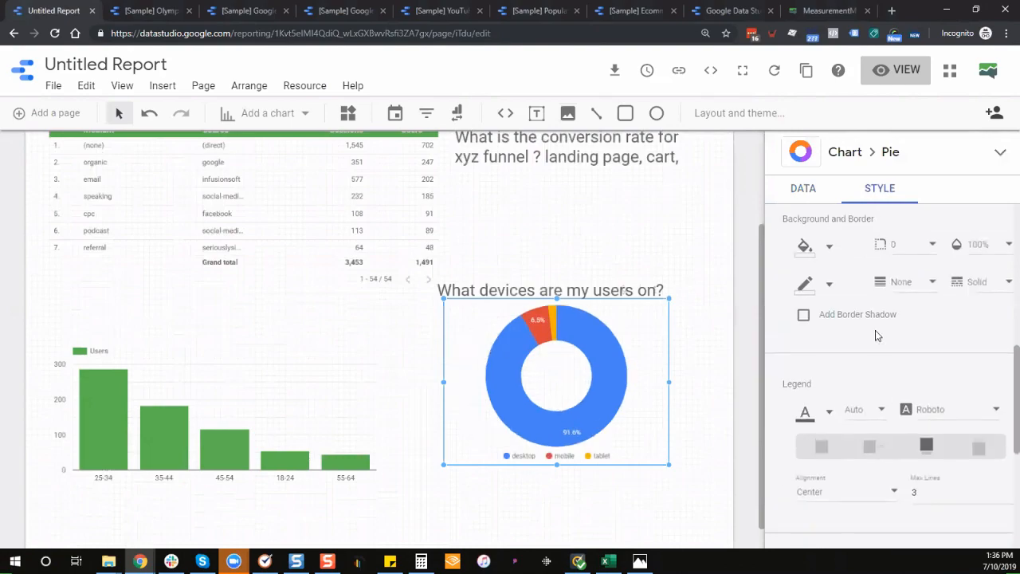
{"action": "scroll", "coordinate": [875, 330], "scroll_direction": "up", "scroll_amount": 2}
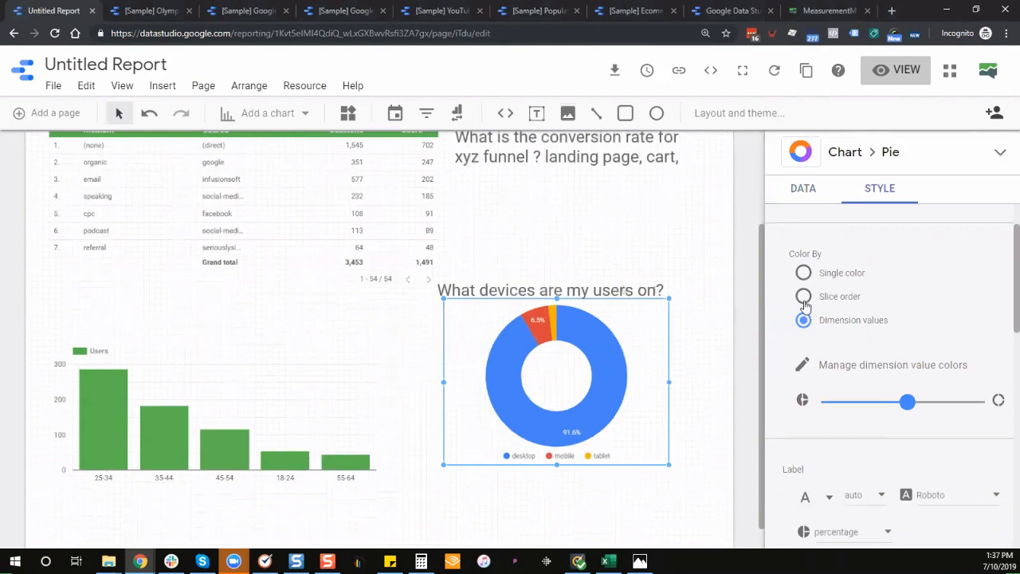
{"action": "left_click", "coordinate": [805, 297]}
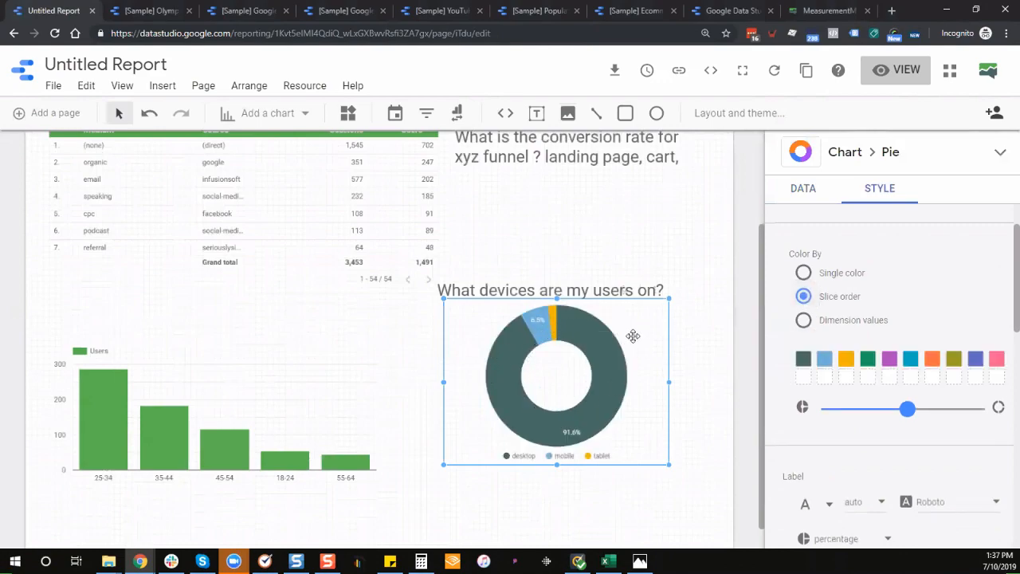
{"action": "left_click", "coordinate": [811, 275]}
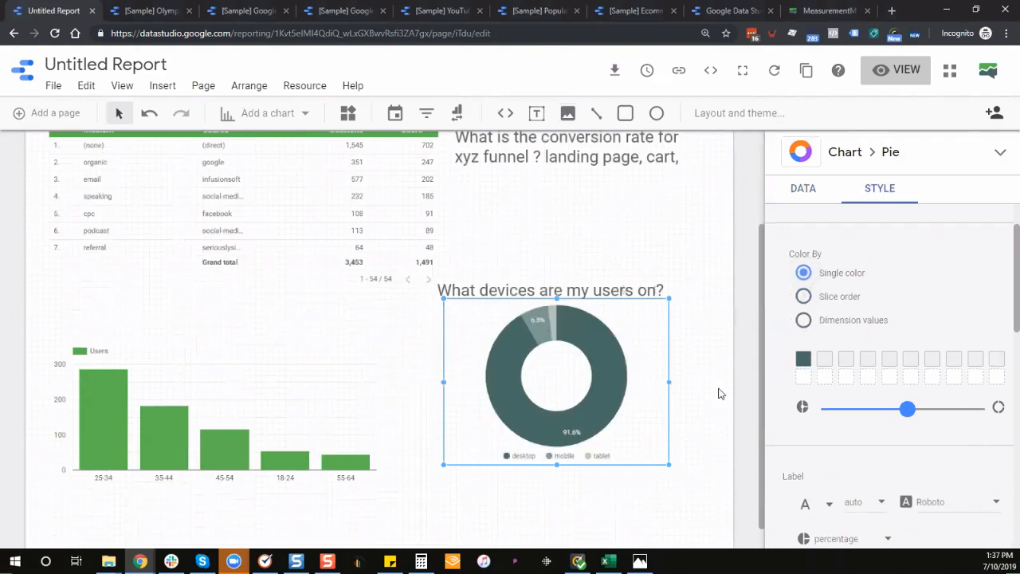
{"action": "left_click", "coordinate": [803, 320]}
{"action": "scroll", "coordinate": [683, 342], "scroll_direction": "up", "scroll_amount": 3}
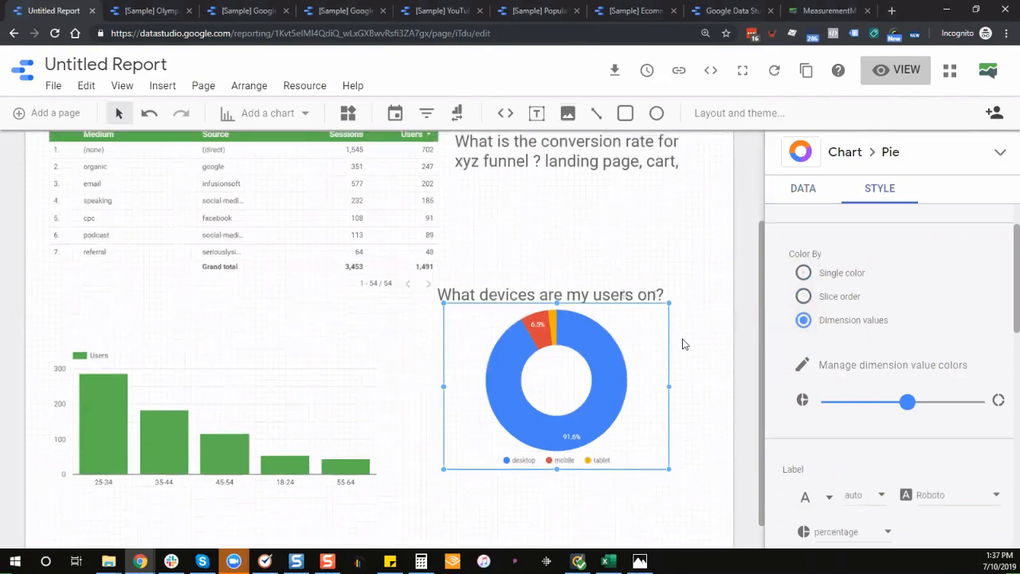
{"action": "scroll", "coordinate": [683, 345], "scroll_direction": "down", "scroll_amount": 2}
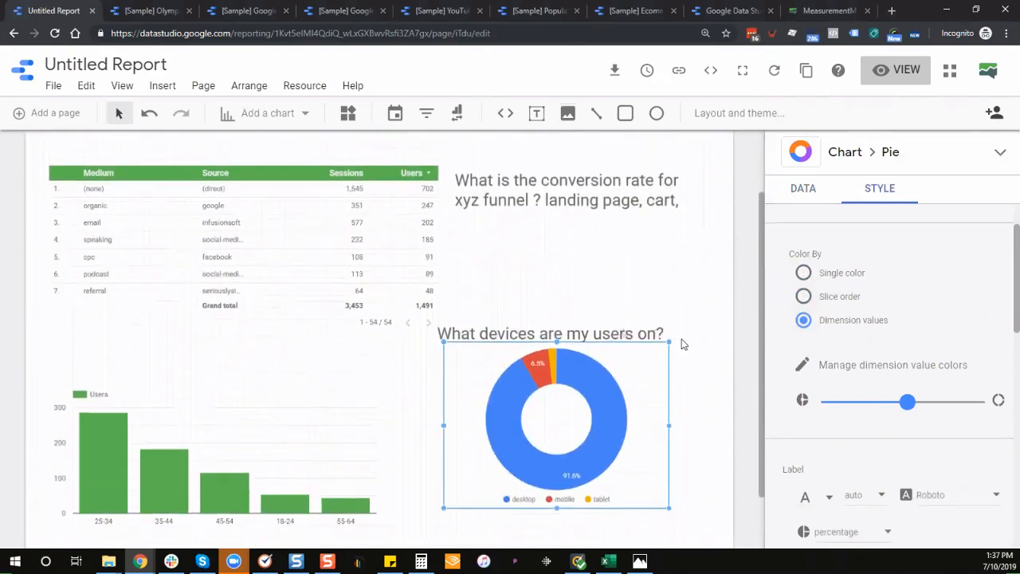
{"action": "scroll", "coordinate": [681, 341], "scroll_direction": "up", "scroll_amount": 1}
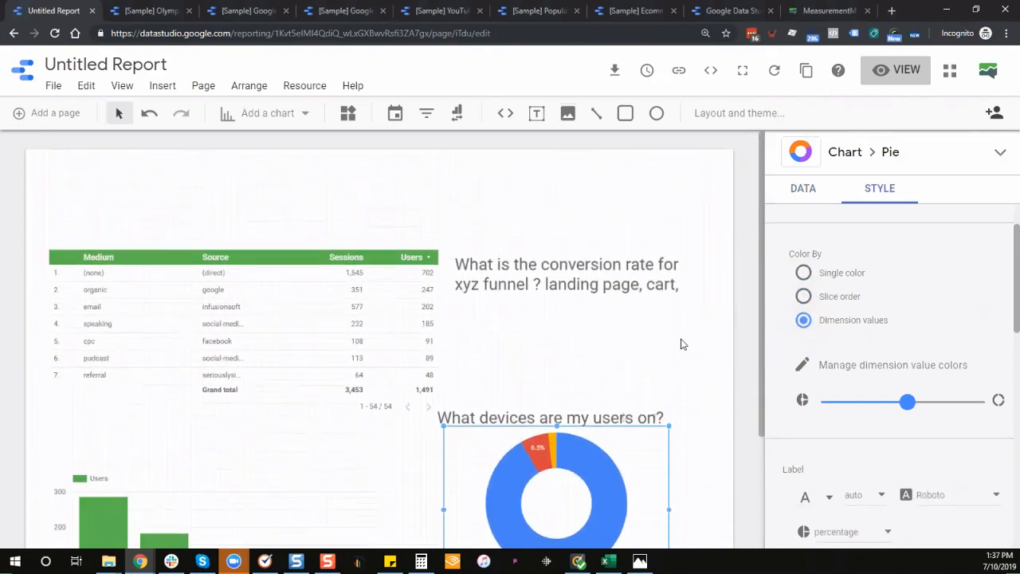
{"action": "scroll", "coordinate": [750, 333], "scroll_direction": "down", "scroll_amount": 2}
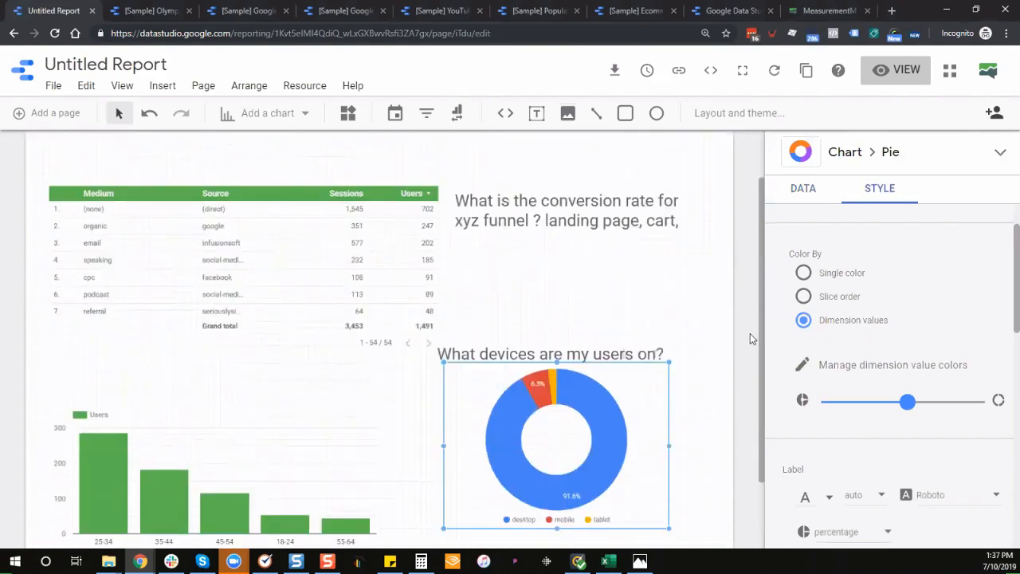
{"action": "scroll", "coordinate": [758, 346], "scroll_direction": "down", "scroll_amount": 1}
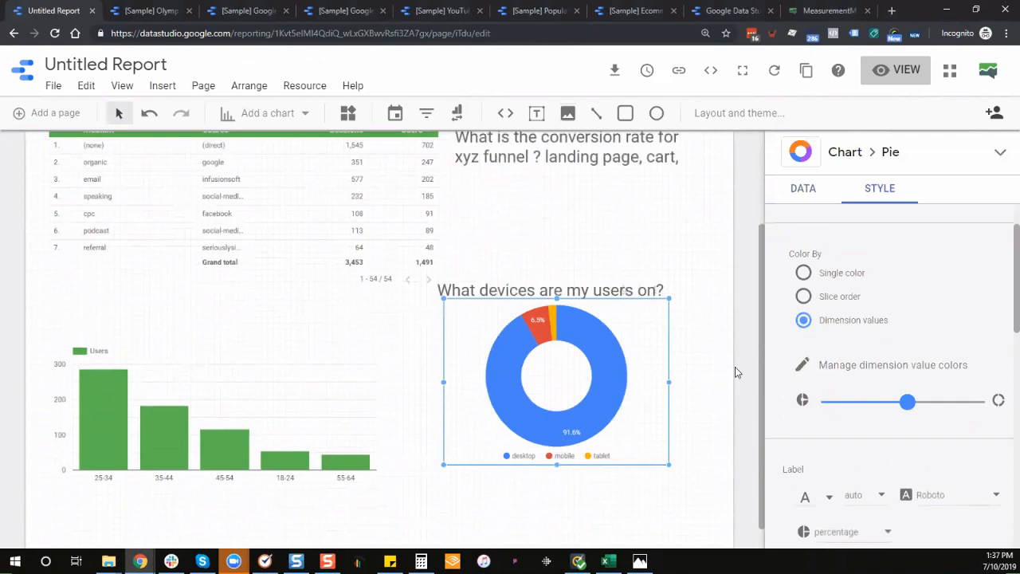
{"action": "scroll", "coordinate": [735, 372], "scroll_direction": "down", "scroll_amount": 1}
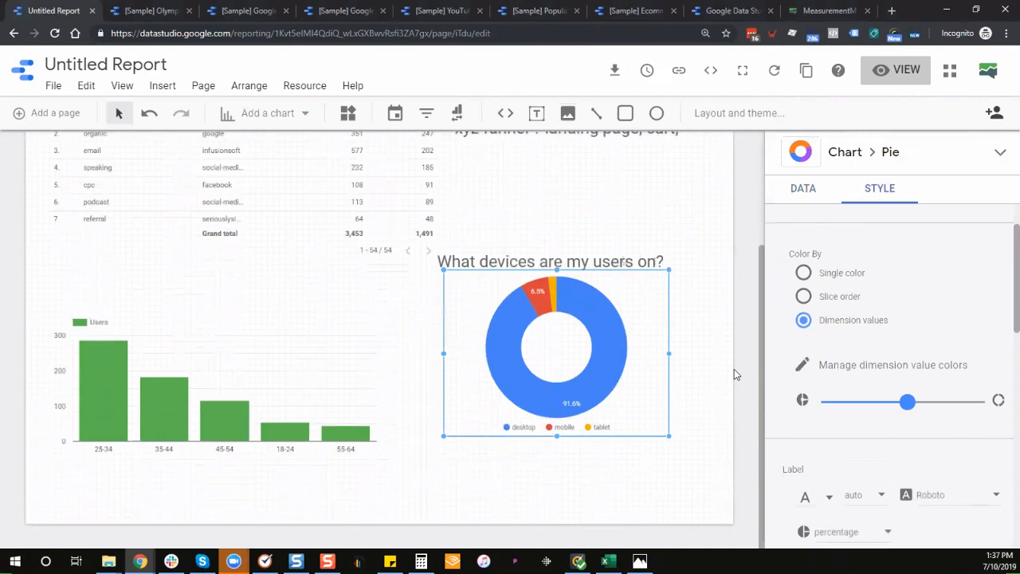
Add a date range control in the upper-right corner of the report page, above the conversion rate question.
{"action": "left_click", "coordinate": [715, 375]}
{"action": "scroll", "coordinate": [710, 375], "scroll_direction": "up", "scroll_amount": 5}
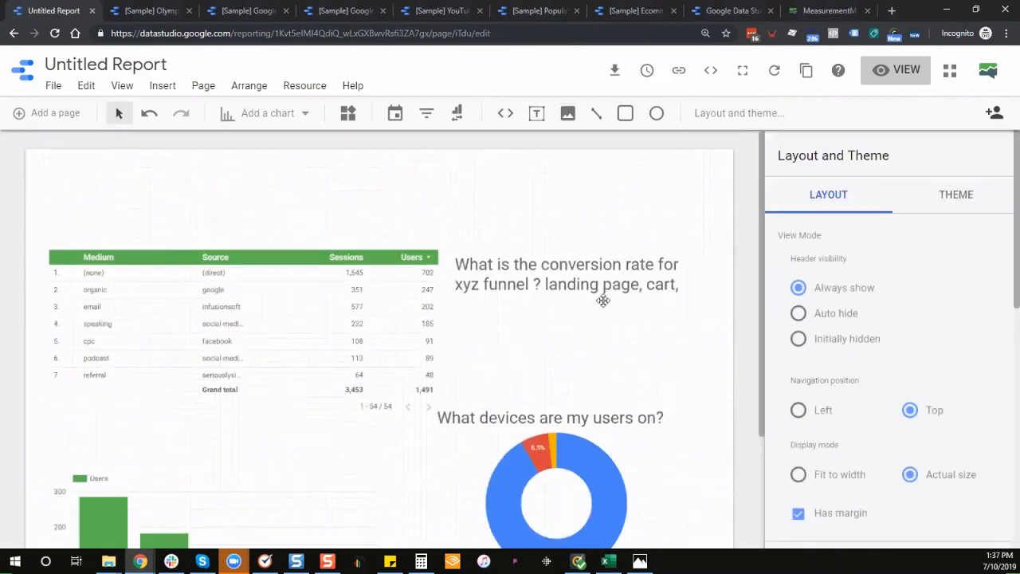
{"action": "left_click", "coordinate": [393, 114]}
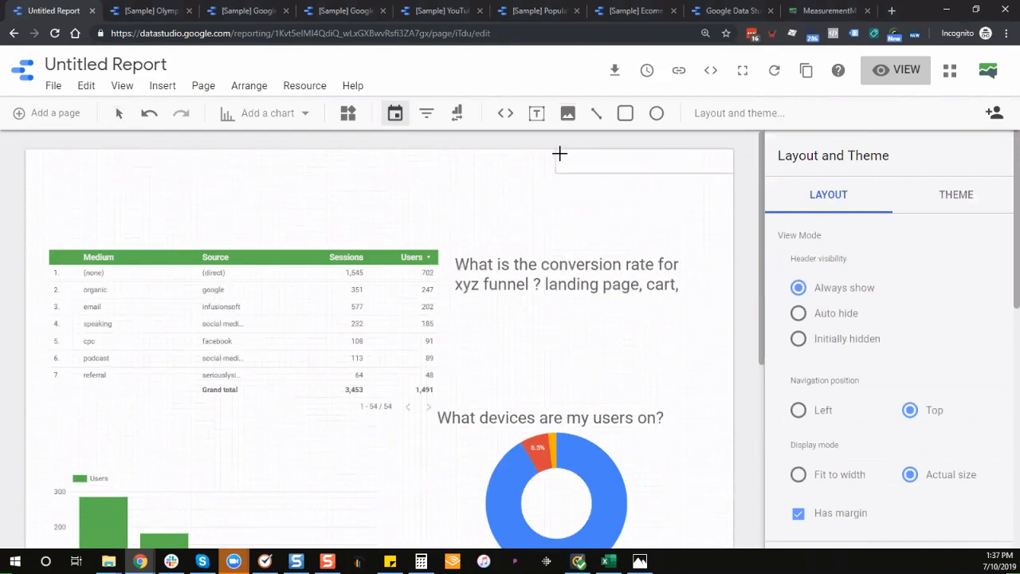
{"action": "left_click", "coordinate": [560, 153]}
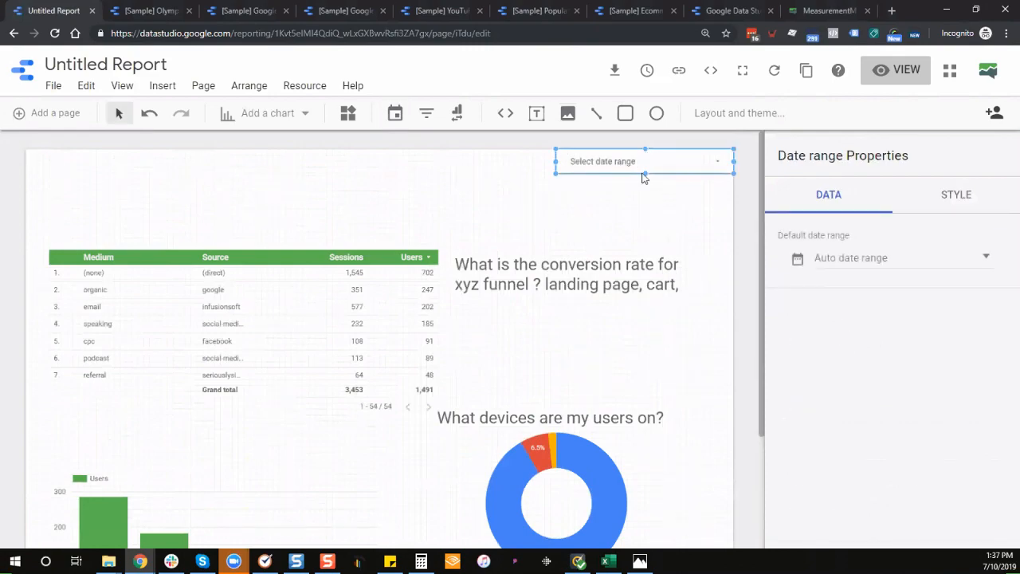
Enlarge the date range control by extending its lower edge downward and its left edge outward.
{"action": "left_click_drag", "start_coordinate": [642, 173], "coordinate": [643, 197]}
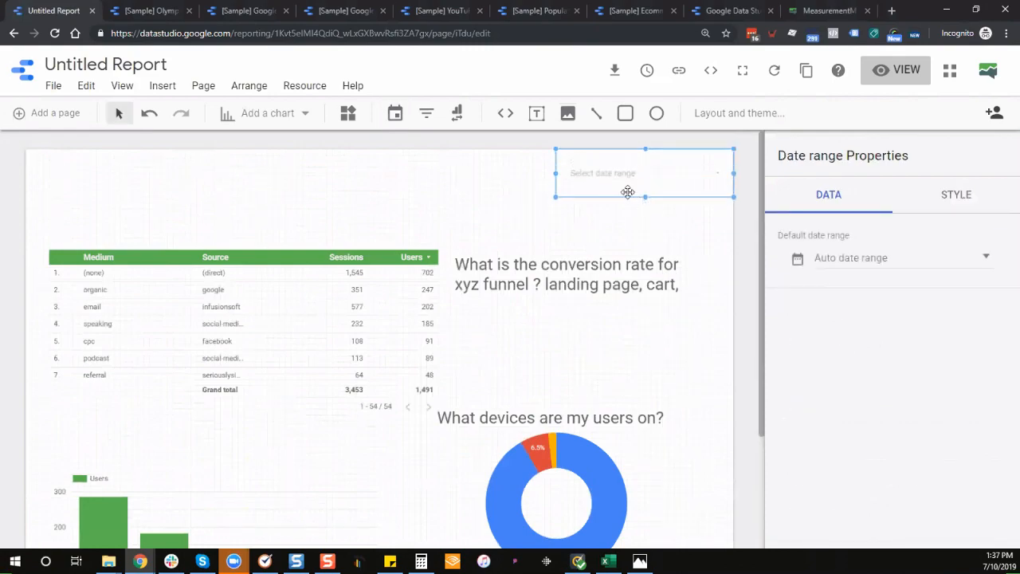
{"action": "left_click_drag", "start_coordinate": [553, 173], "coordinate": [502, 173]}
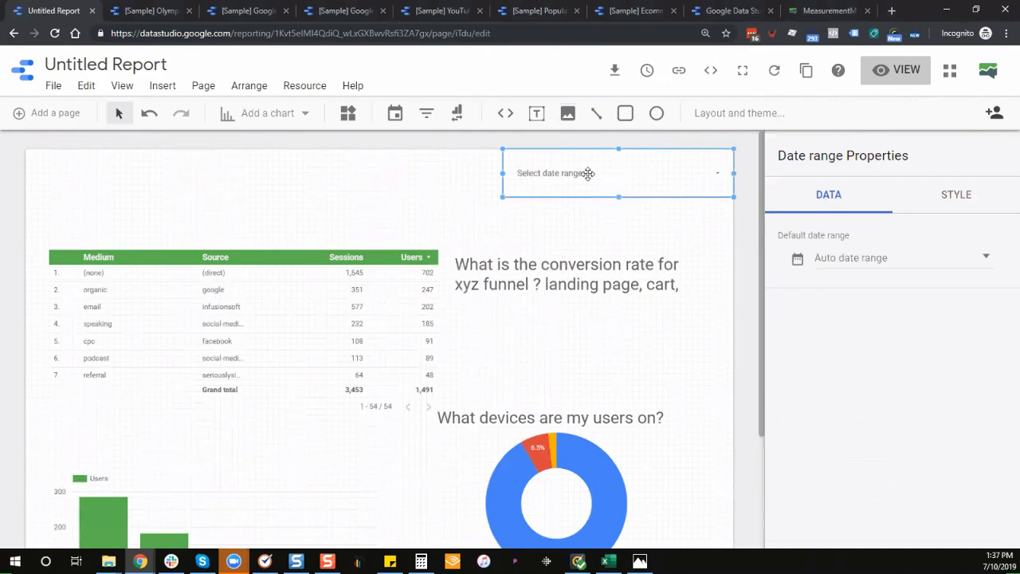
{"action": "left_click", "coordinate": [319, 275]}
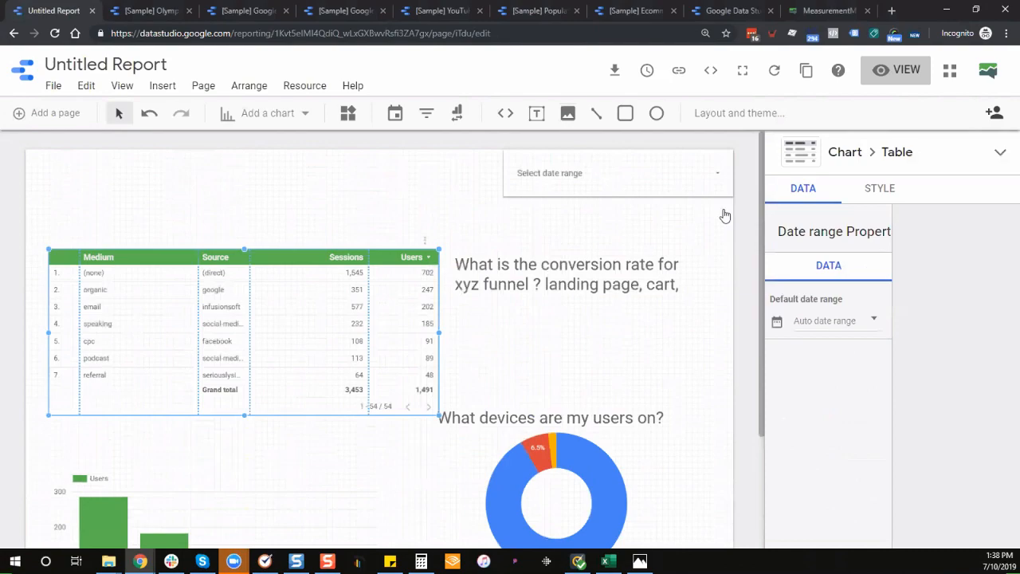
Set the date range control's default date range to Last 7 days, excluding today, and switch the report to view mode.
{"action": "left_click", "coordinate": [537, 172]}
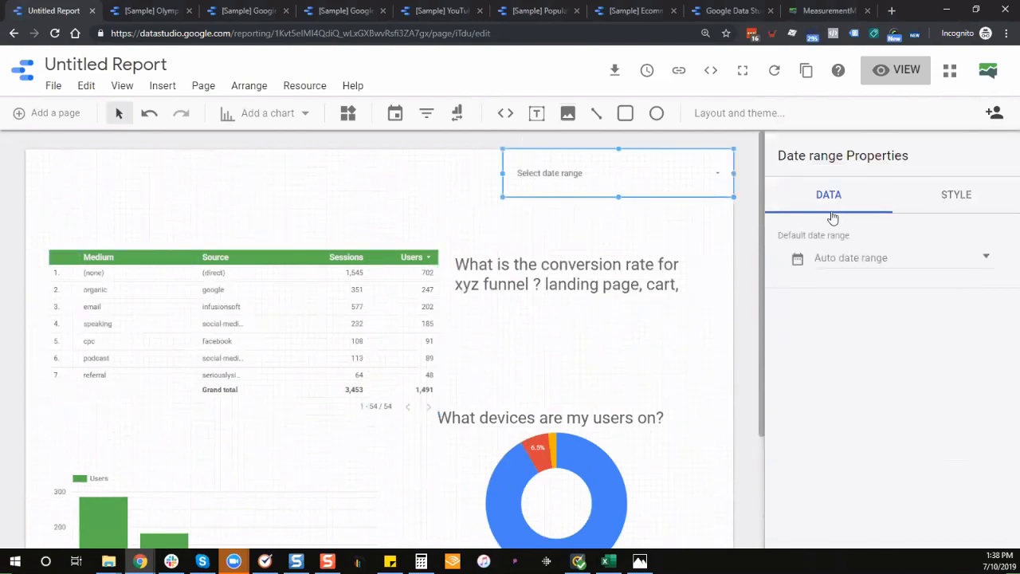
{"action": "left_click", "coordinate": [881, 259]}
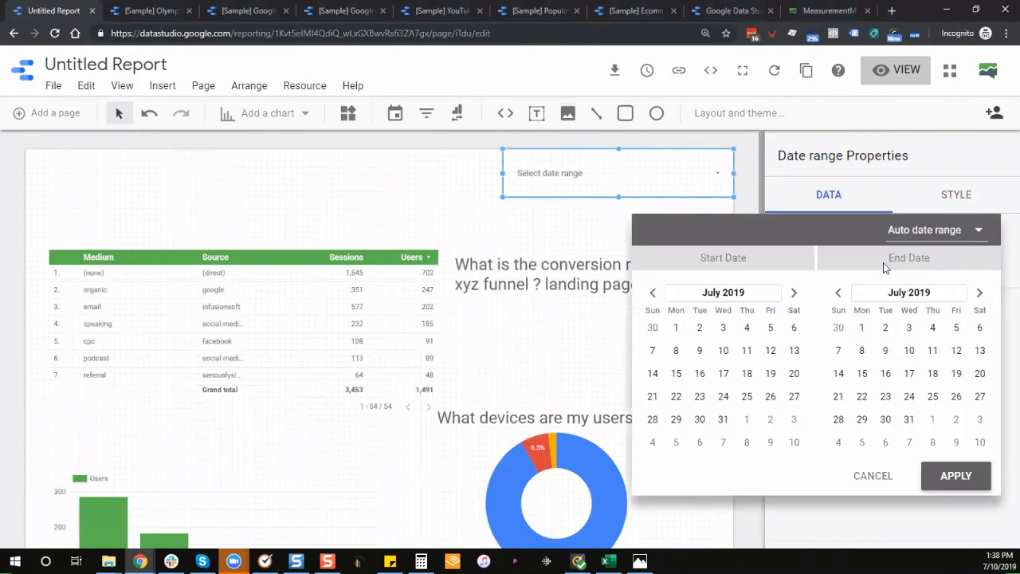
{"action": "left_click", "coordinate": [935, 231]}
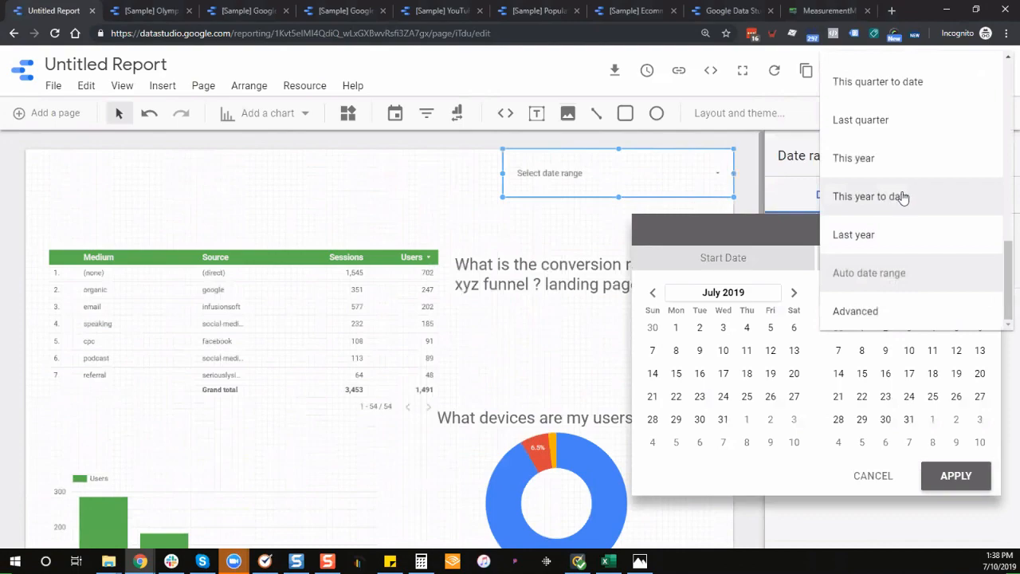
{"action": "scroll", "coordinate": [904, 208], "scroll_direction": "up", "scroll_amount": 8}
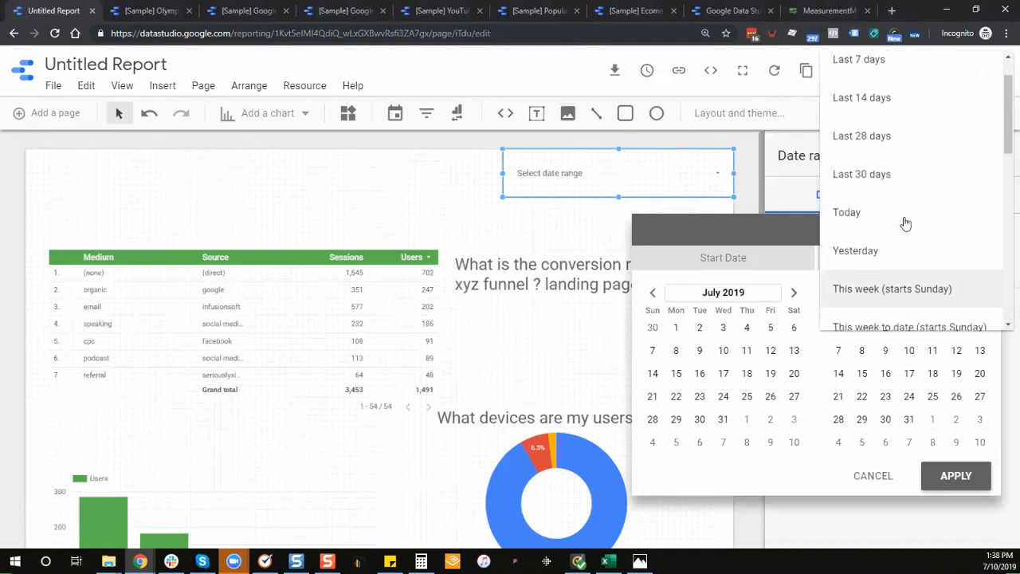
{"action": "scroll", "coordinate": [904, 221], "scroll_direction": "up", "scroll_amount": 2}
{"action": "left_click", "coordinate": [894, 119]}
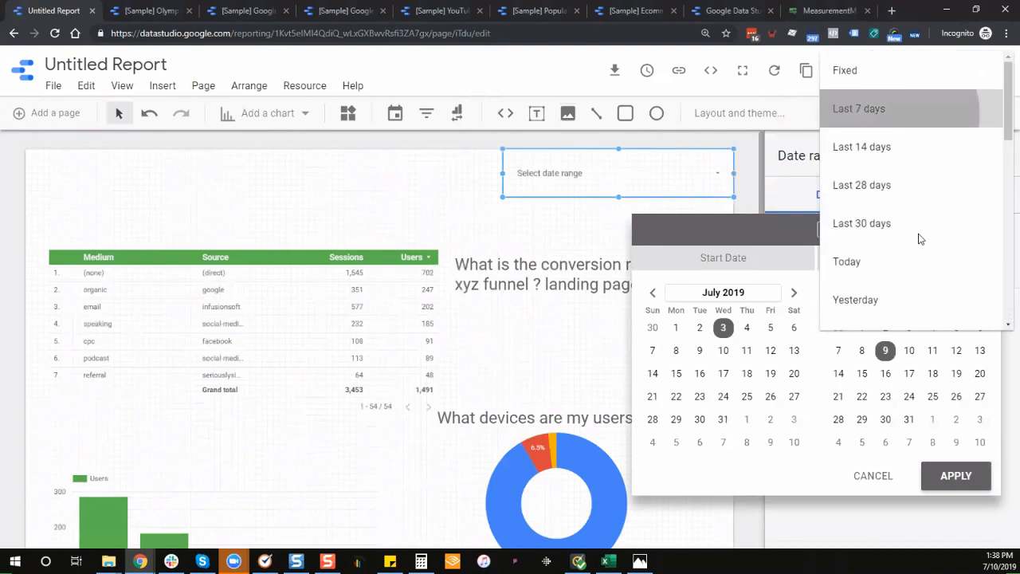
{"action": "left_click", "coordinate": [957, 475]}
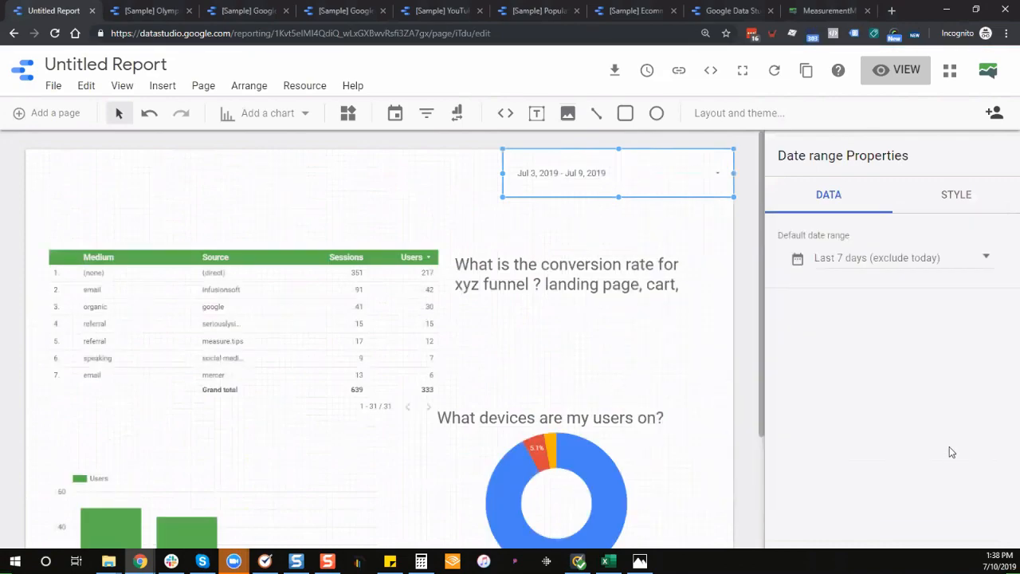
{"action": "scroll", "coordinate": [450, 296], "scroll_direction": "down", "scroll_amount": 1}
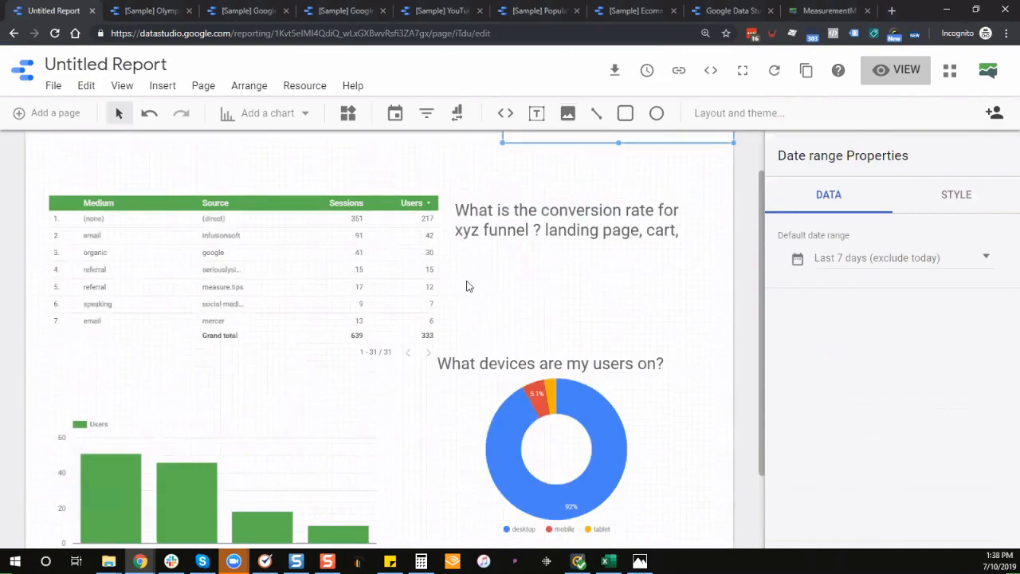
{"action": "scroll", "coordinate": [469, 286], "scroll_direction": "up", "scroll_amount": 1}
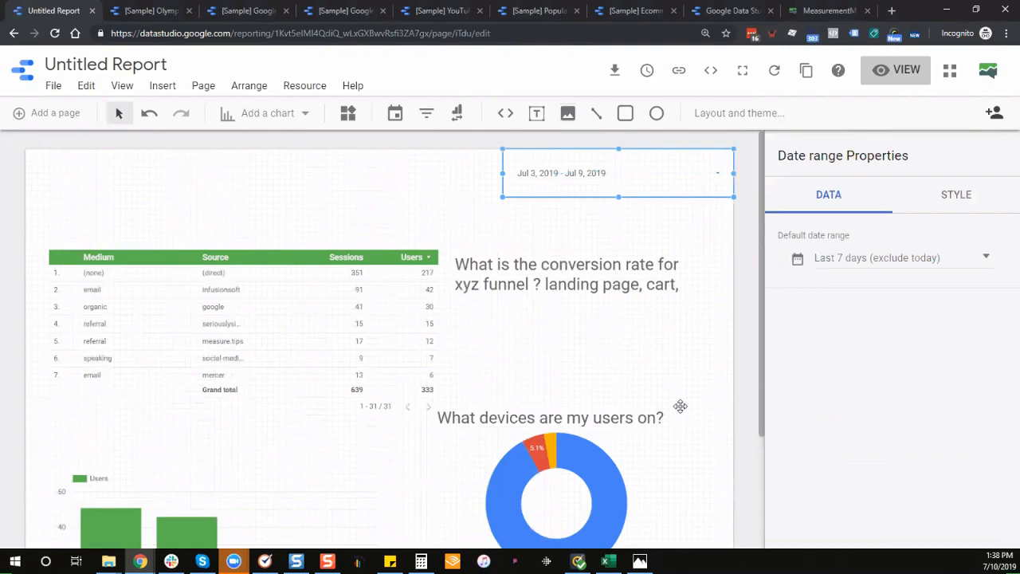
{"action": "scroll", "coordinate": [680, 406], "scroll_direction": "down", "scroll_amount": 2}
{"action": "scroll", "coordinate": [679, 410], "scroll_direction": "up", "scroll_amount": 2}
{"action": "left_click", "coordinate": [900, 76]}
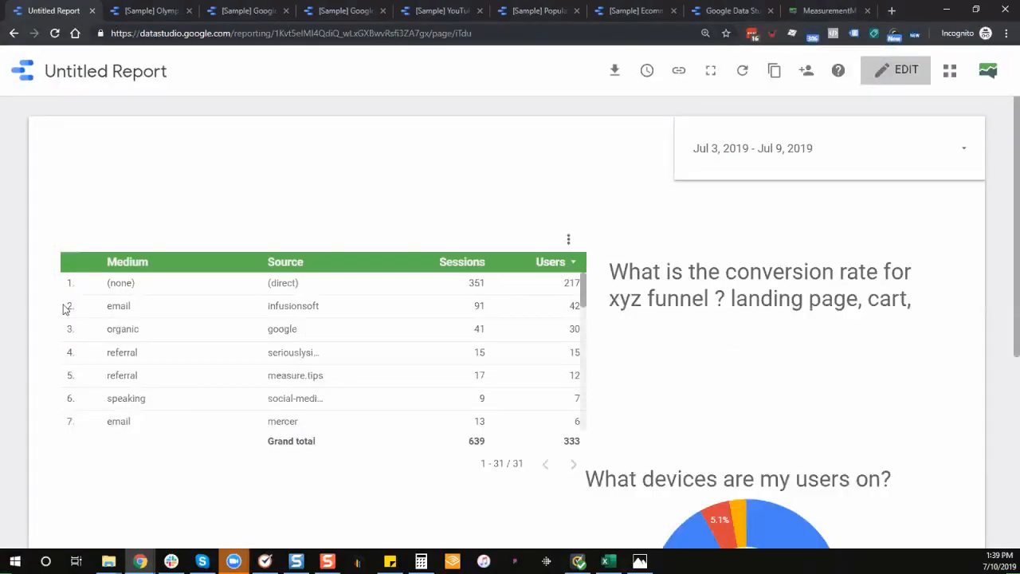
{"action": "left_click", "coordinate": [765, 163]}
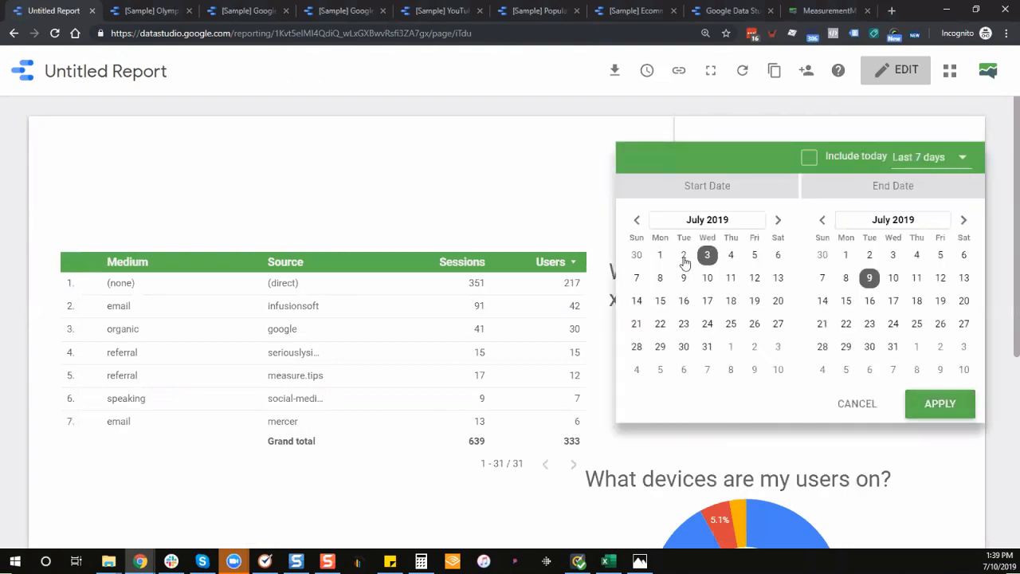
{"action": "left_click", "coordinate": [637, 221]}
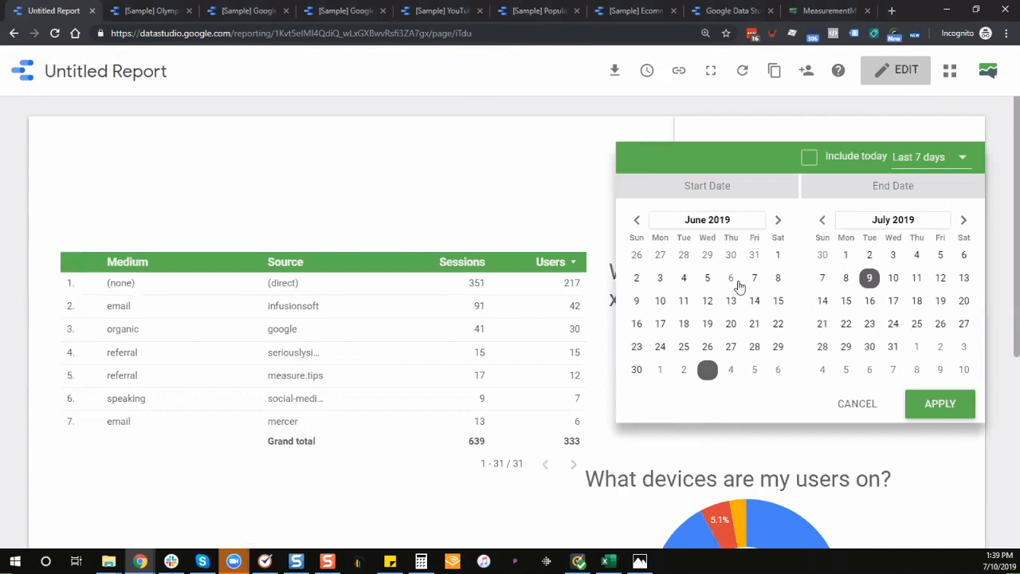
{"action": "left_click", "coordinate": [779, 255]}
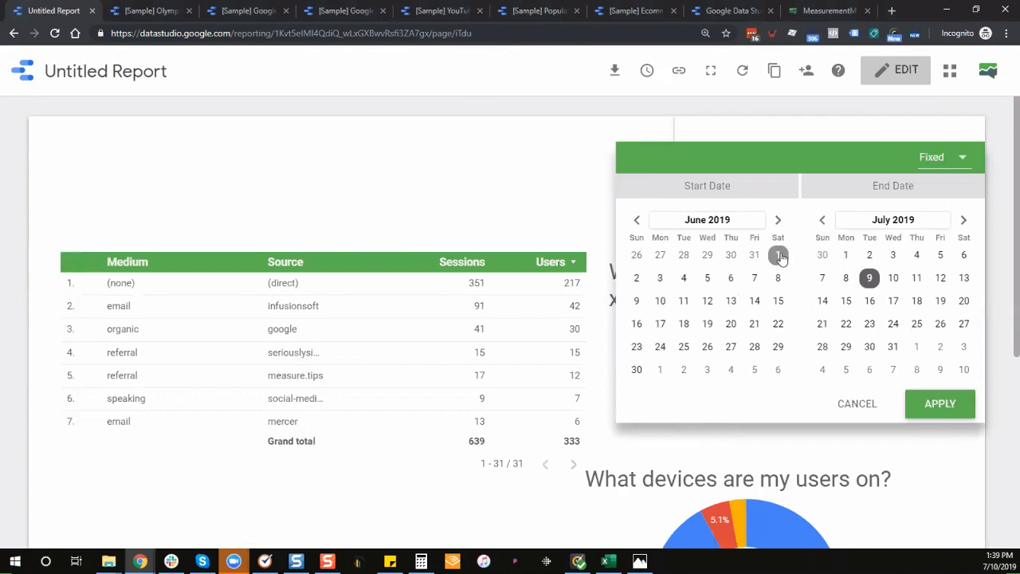
{"action": "left_click", "coordinate": [638, 370]}
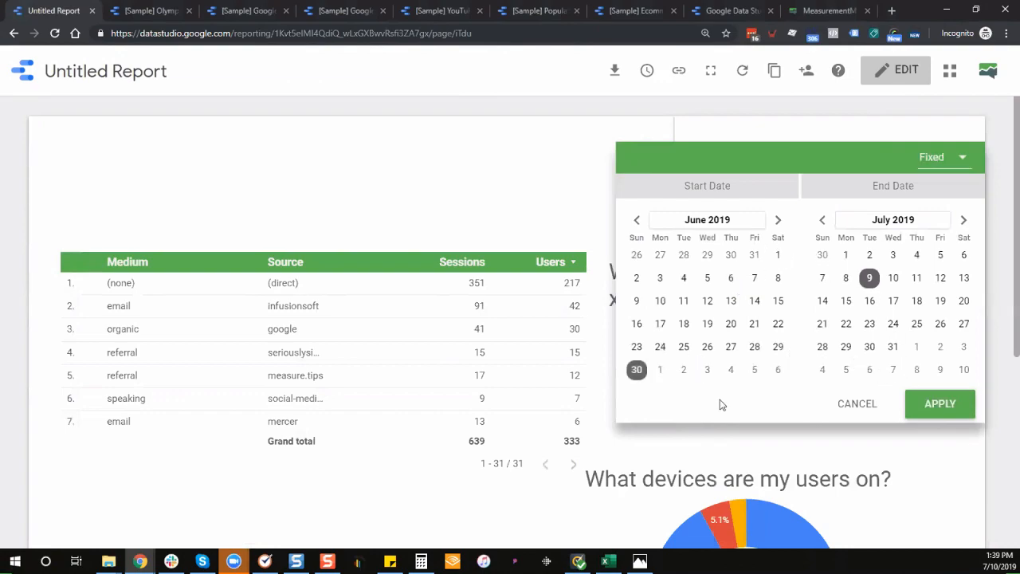
{"action": "left_click", "coordinate": [875, 405]}
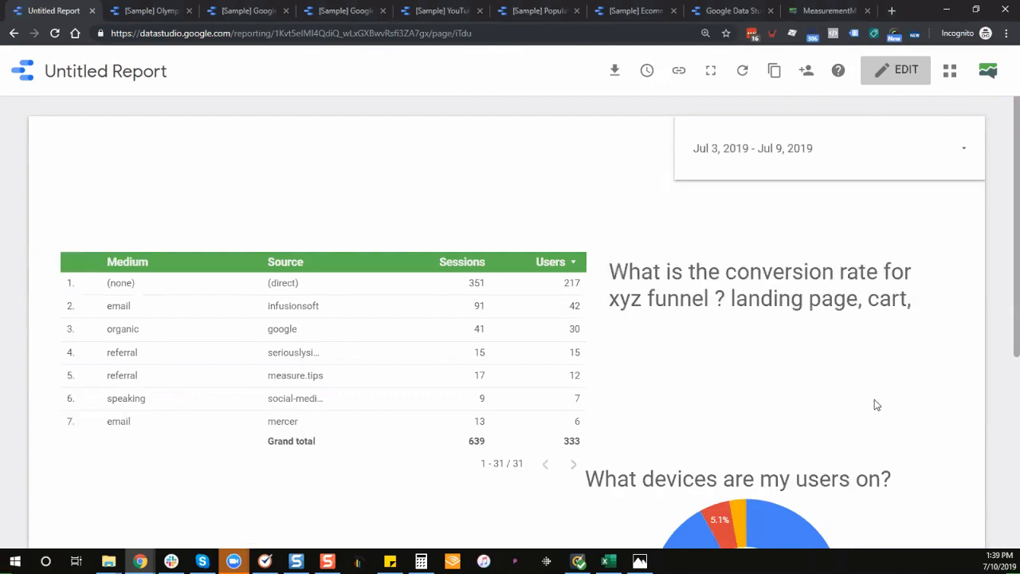
Set the report's viewing date range to start on June 1, 2019, and review the table and charts.
{"action": "left_click", "coordinate": [799, 171]}
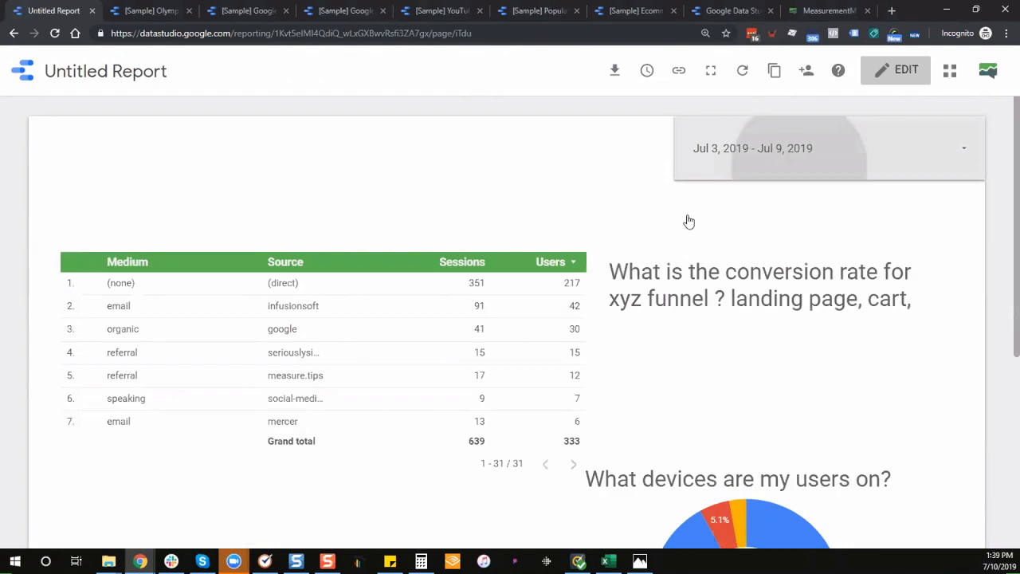
{"action": "left_click", "coordinate": [637, 220]}
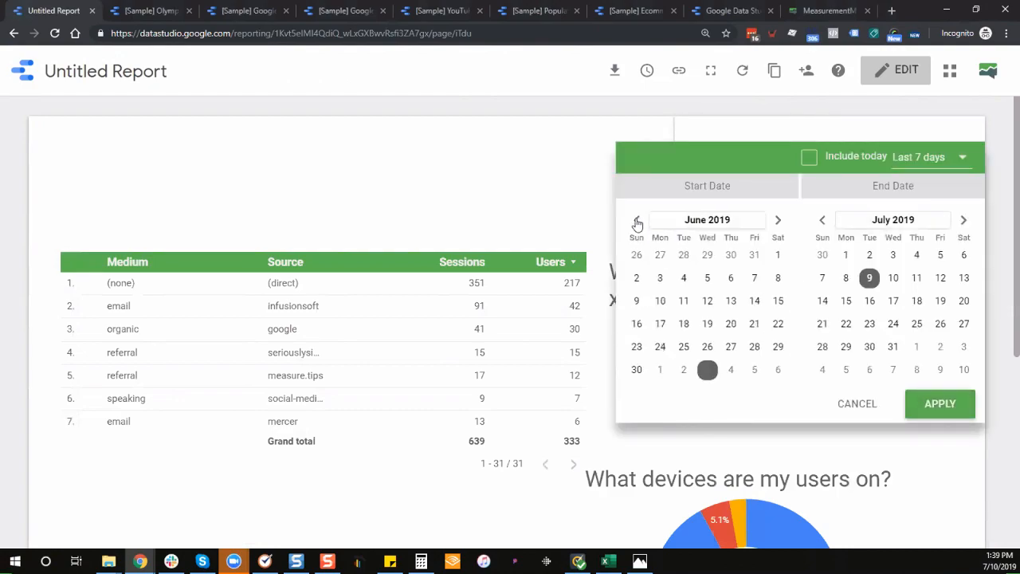
{"action": "left_click", "coordinate": [778, 254]}
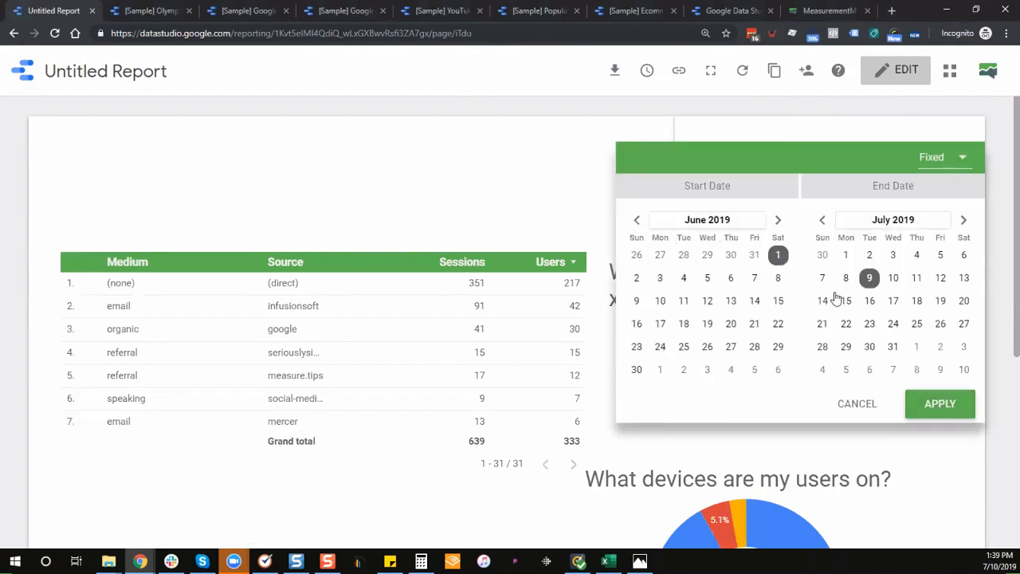
{"action": "left_click", "coordinate": [935, 407]}
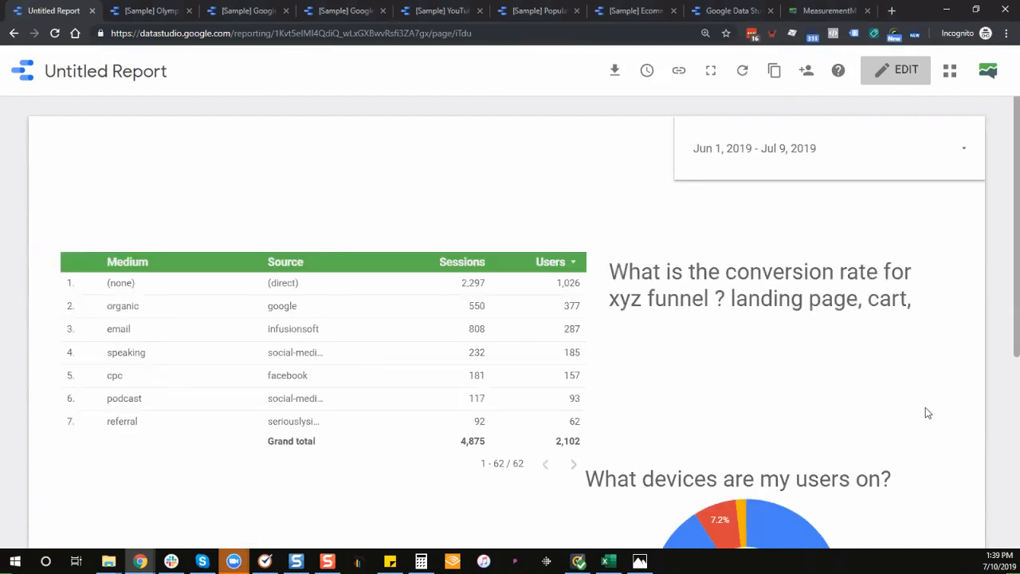
{"action": "scroll", "coordinate": [677, 299], "scroll_direction": "down", "scroll_amount": 1}
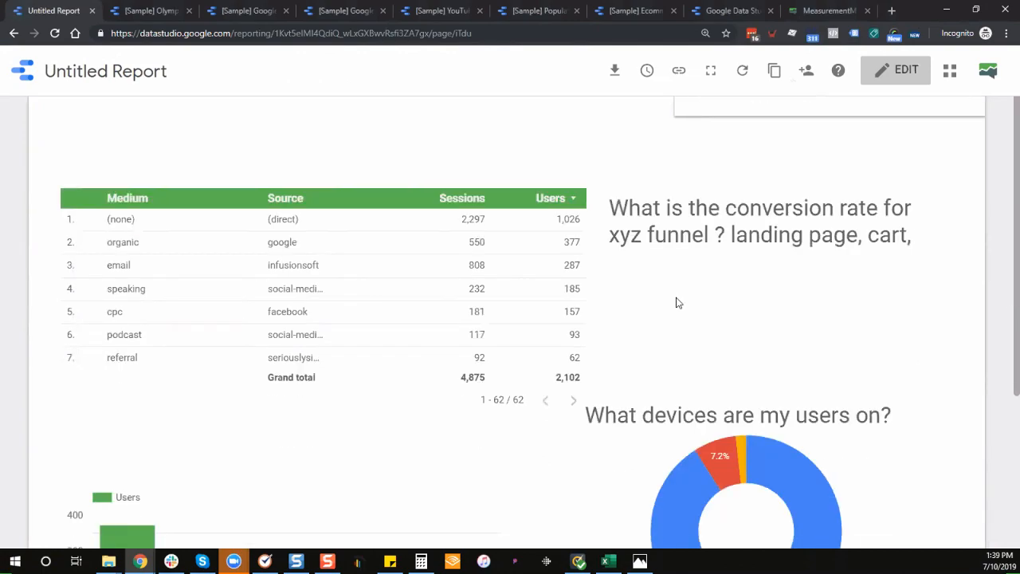
{"action": "scroll", "coordinate": [676, 303], "scroll_direction": "up", "scroll_amount": 1}
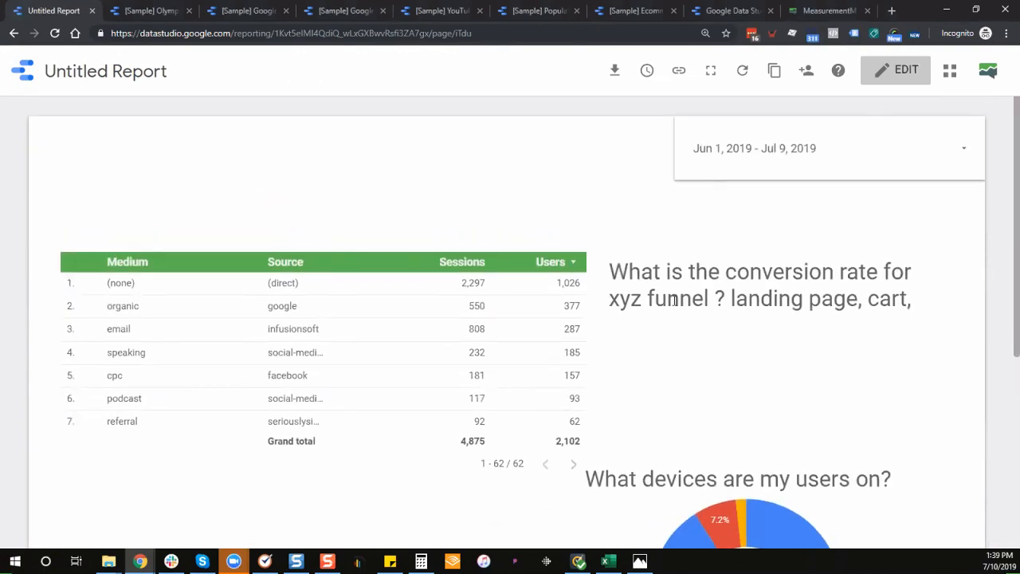
{"action": "scroll", "coordinate": [676, 299], "scroll_direction": "down", "scroll_amount": 2}
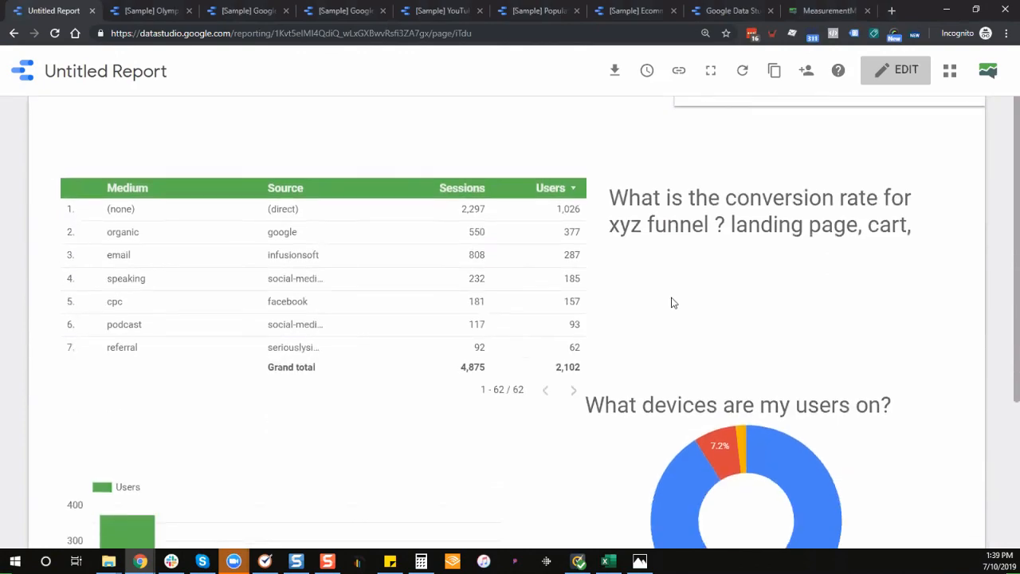
{"action": "scroll", "coordinate": [672, 300], "scroll_direction": "down", "scroll_amount": 3}
{"action": "scroll", "coordinate": [671, 296], "scroll_direction": "up", "scroll_amount": 5}
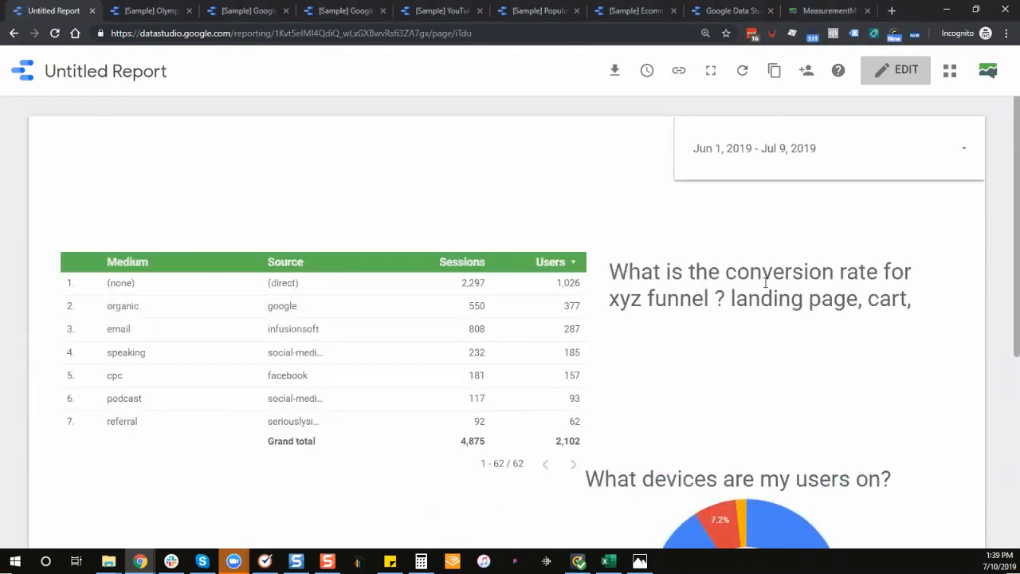
{"action": "left_click", "coordinate": [877, 160]}
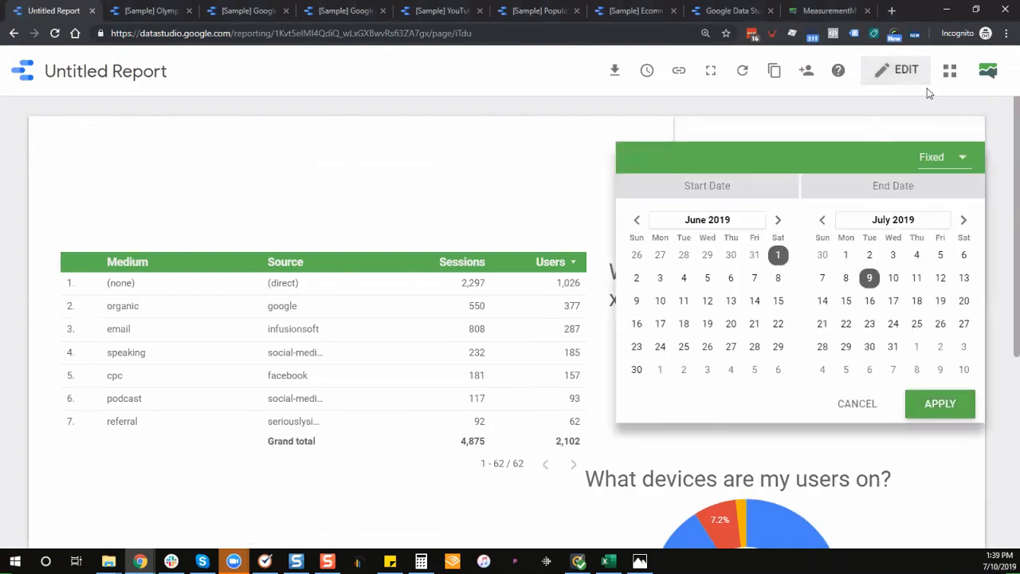
Return to edit mode and set the date range control's default date range to Last month.
{"action": "left_click", "coordinate": [925, 80]}
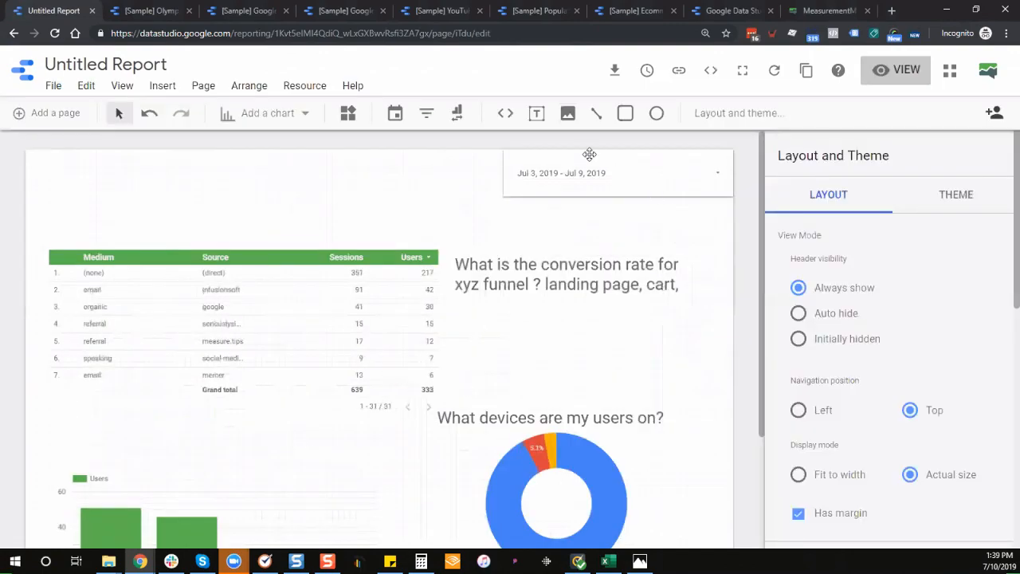
{"action": "left_click", "coordinate": [582, 177]}
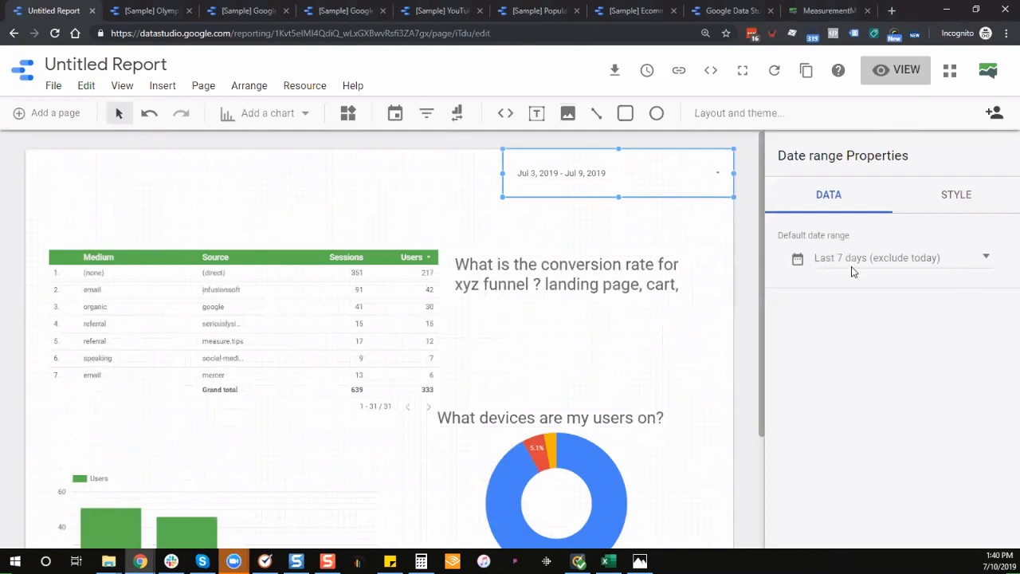
{"action": "left_click", "coordinate": [853, 267]}
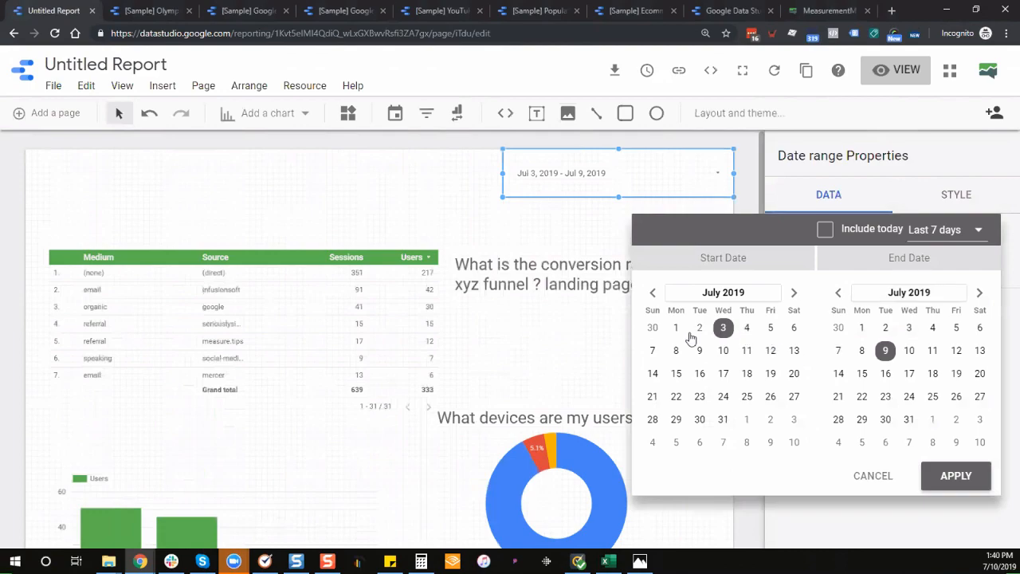
{"action": "left_click", "coordinate": [937, 230]}
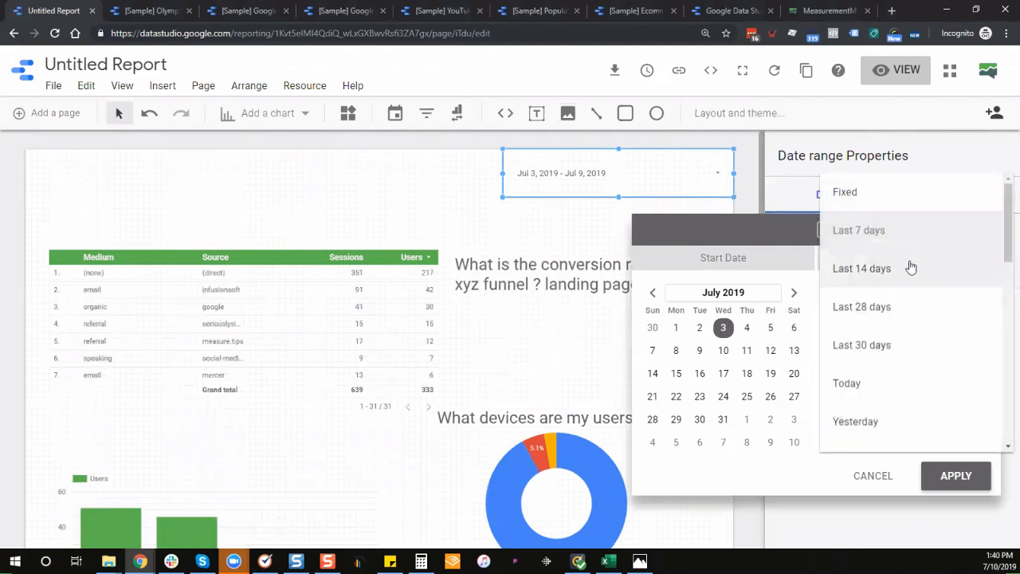
{"action": "scroll", "coordinate": [903, 304], "scroll_direction": "down", "scroll_amount": 2}
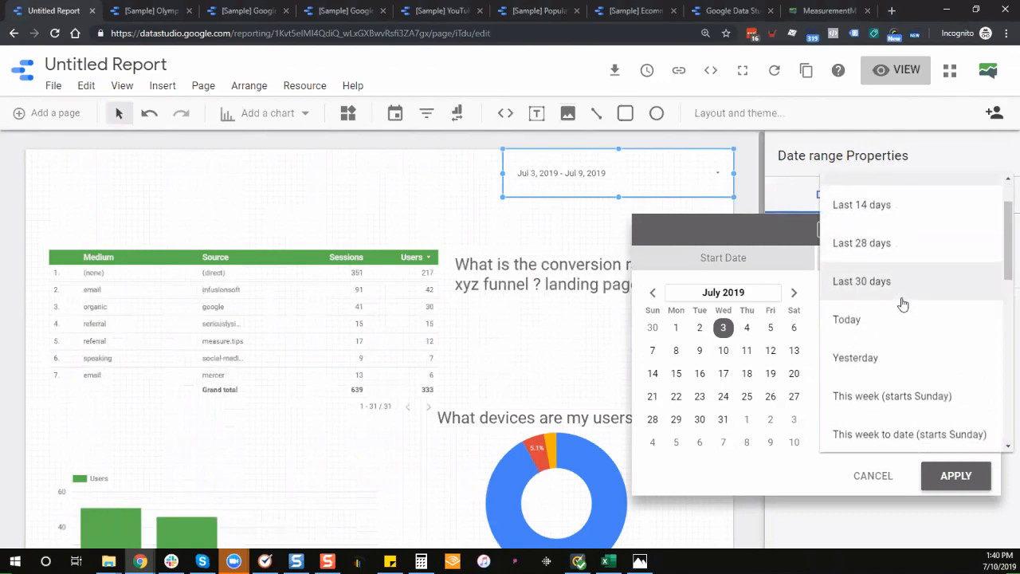
{"action": "scroll", "coordinate": [904, 300], "scroll_direction": "down", "scroll_amount": 3}
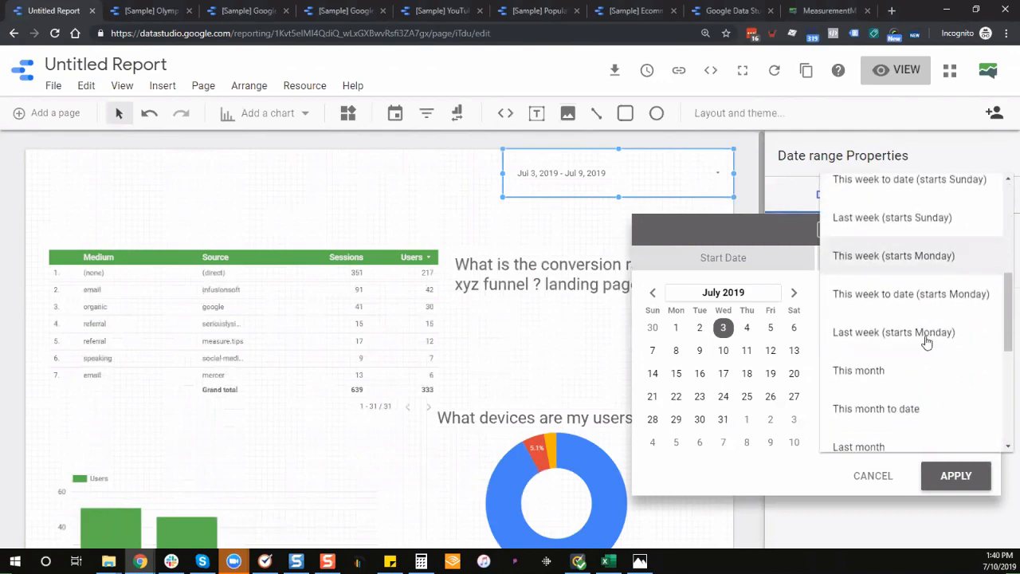
{"action": "scroll", "coordinate": [925, 344], "scroll_direction": "down", "scroll_amount": 2}
{"action": "left_click", "coordinate": [911, 386]}
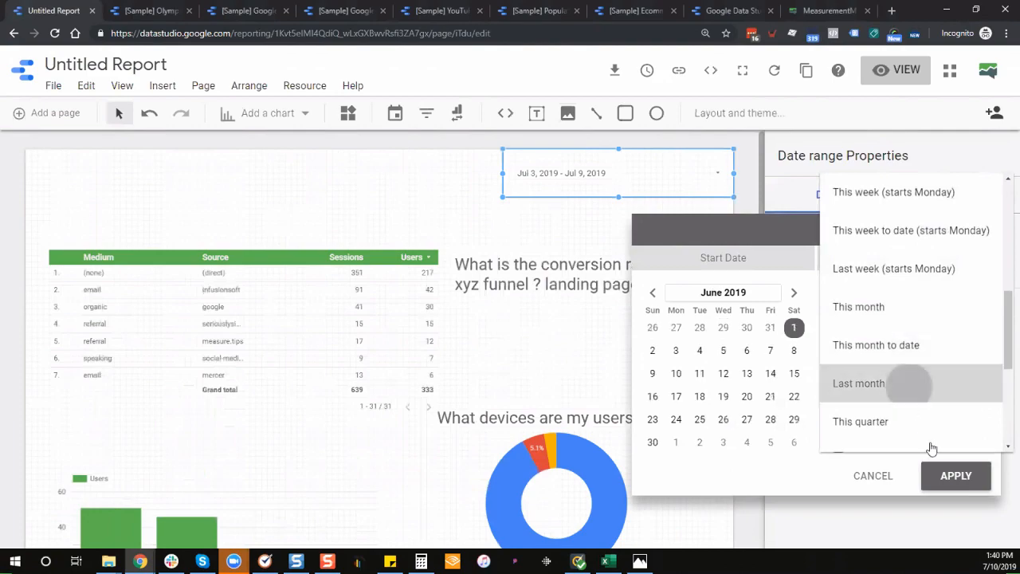
{"action": "left_click", "coordinate": [956, 476]}
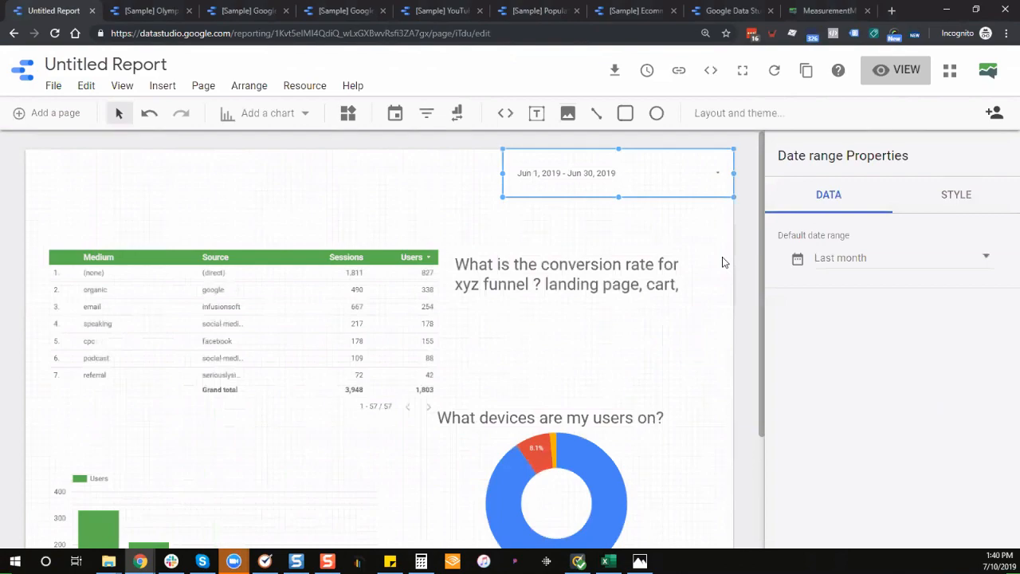
{"action": "scroll", "coordinate": [690, 292], "scroll_direction": "down", "scroll_amount": 2}
{"action": "scroll", "coordinate": [705, 233], "scroll_direction": "up", "scroll_amount": 1}
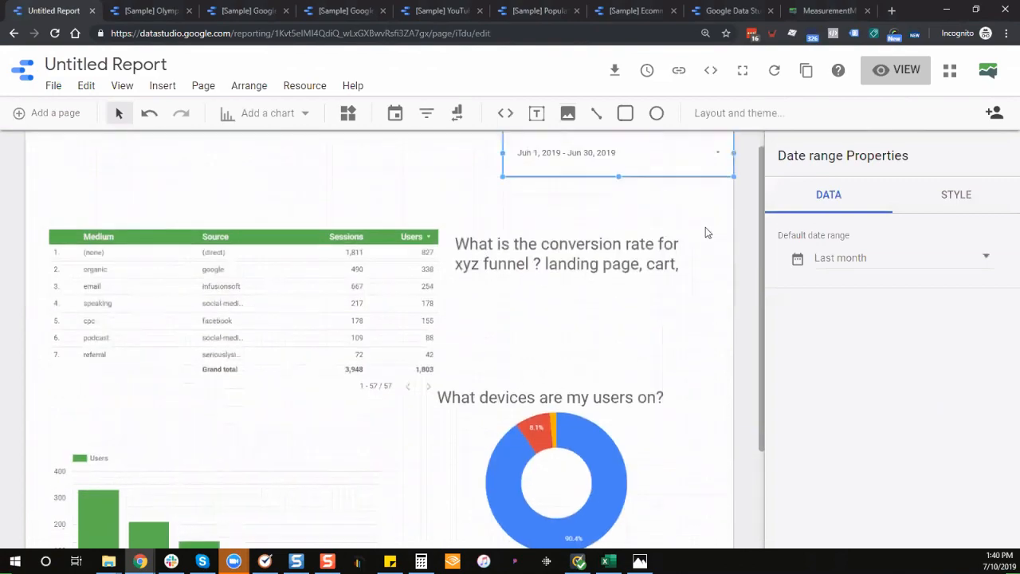
Add a filter control above the table, beside the date range control at the top of the report page.
{"action": "scroll", "coordinate": [706, 233], "scroll_direction": "up", "scroll_amount": 1}
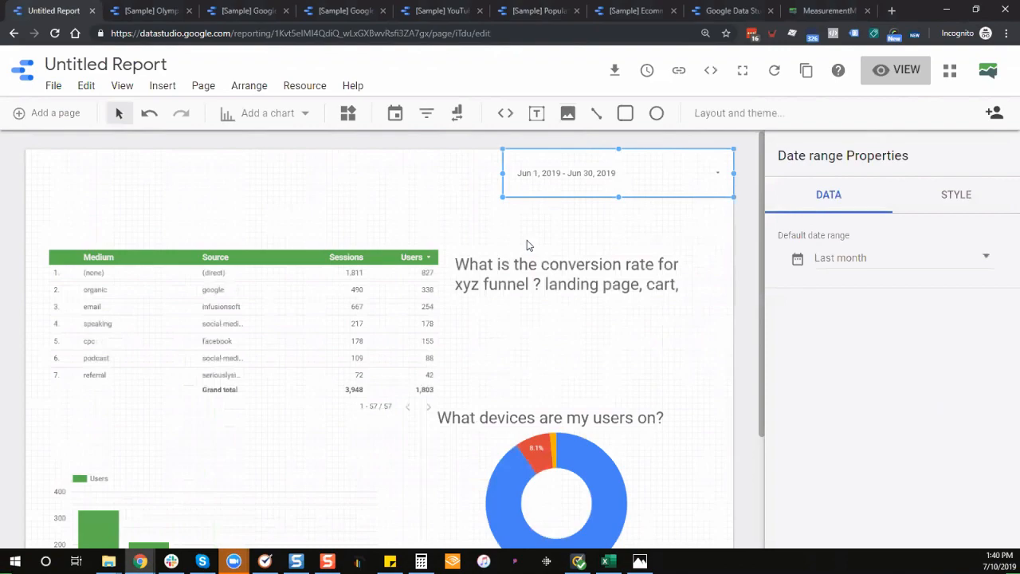
{"action": "left_click", "coordinate": [426, 114]}
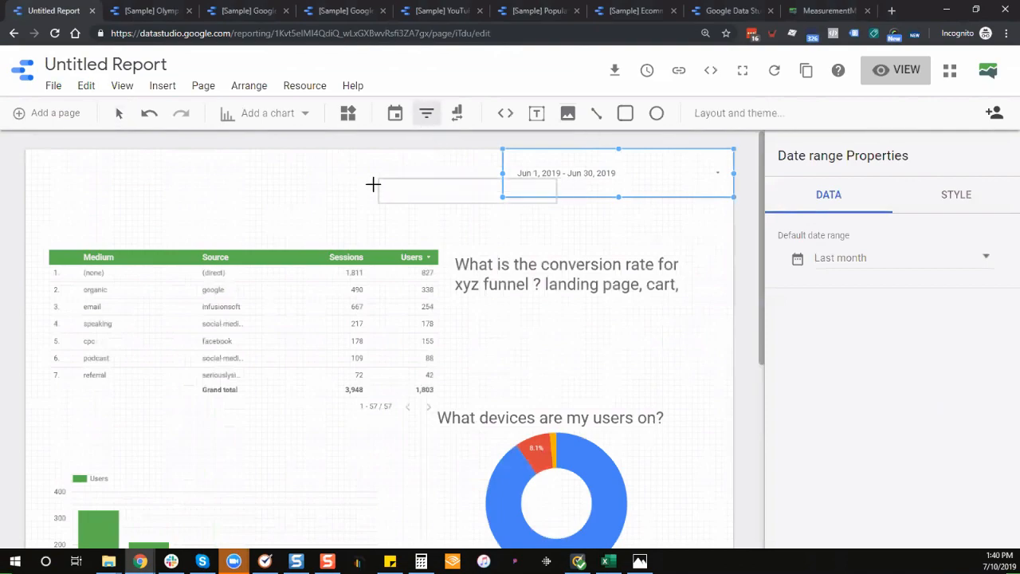
{"action": "left_click", "coordinate": [279, 176]}
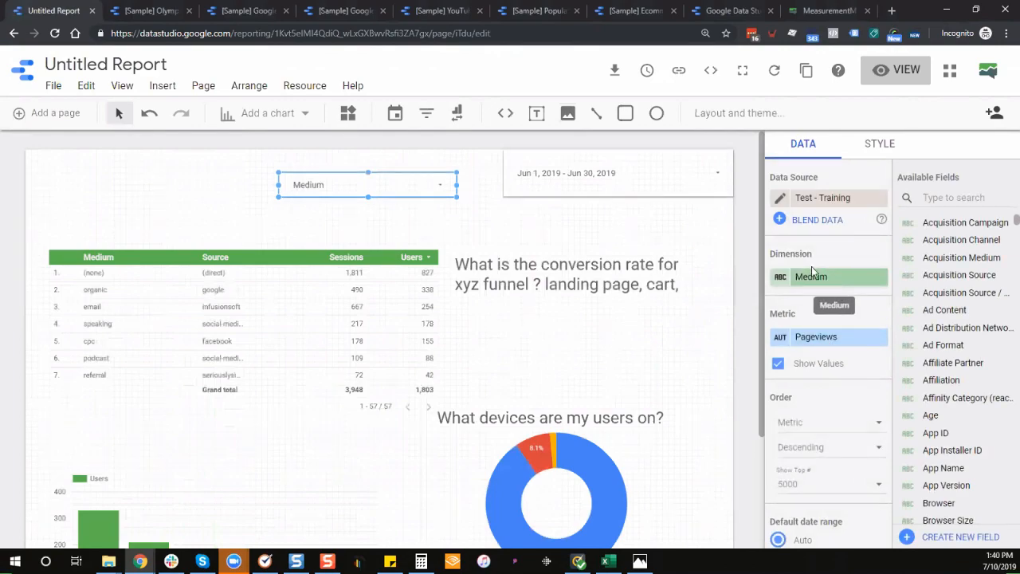
Replace the filter control's Medium dimension with Source and switch the report to view mode.
{"action": "left_click", "coordinate": [957, 195]}
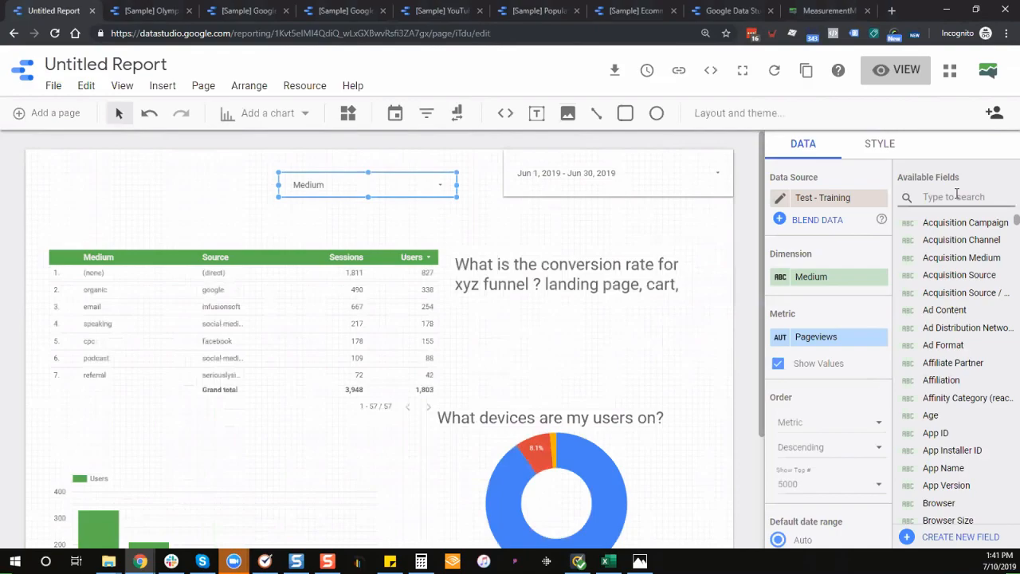
{"action": "type", "text": "sour"}
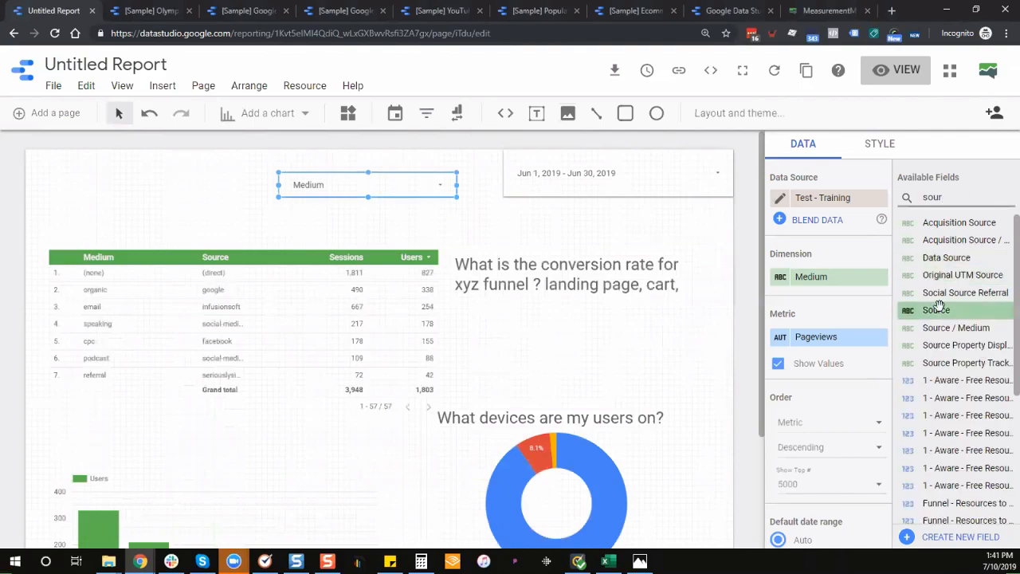
{"action": "left_click_drag", "start_coordinate": [940, 310], "coordinate": [811, 276]}
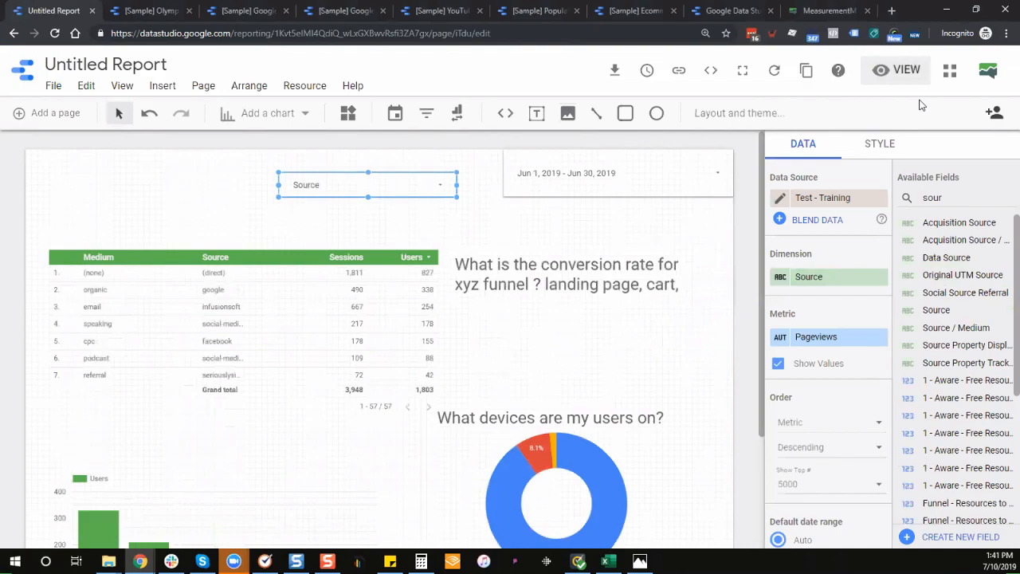
{"action": "left_click", "coordinate": [901, 70]}
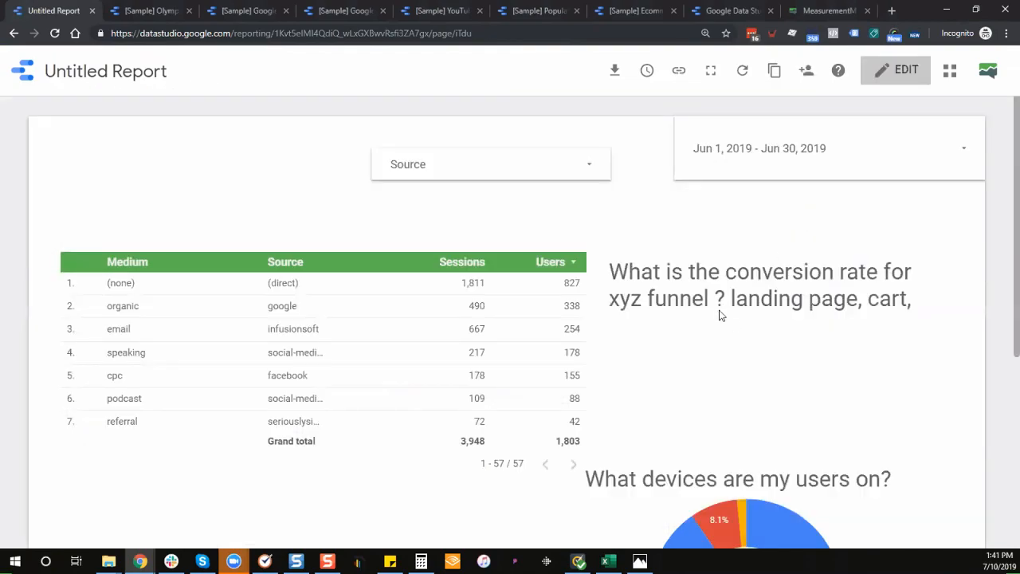
Filter the report to only the infusionsoft source and review the table and charts.
{"action": "left_click", "coordinate": [593, 164]}
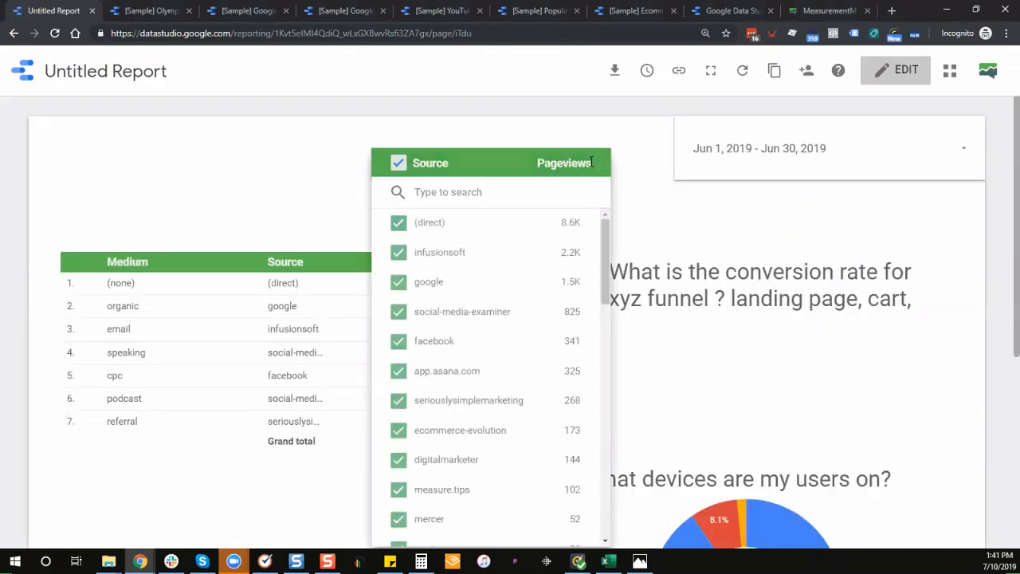
{"action": "mouse_move", "coordinate": [405, 263]}
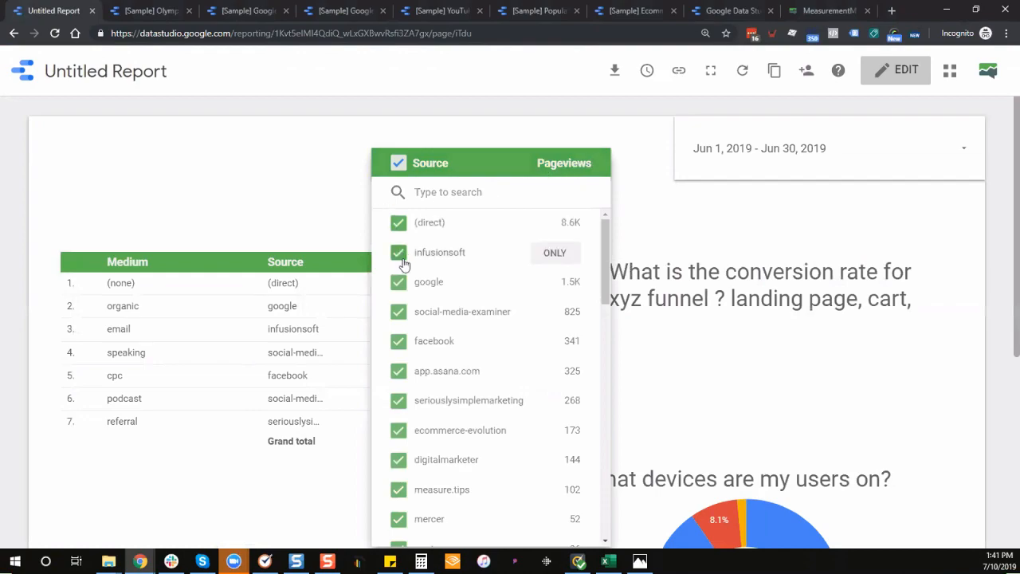
{"action": "left_click", "coordinate": [556, 253]}
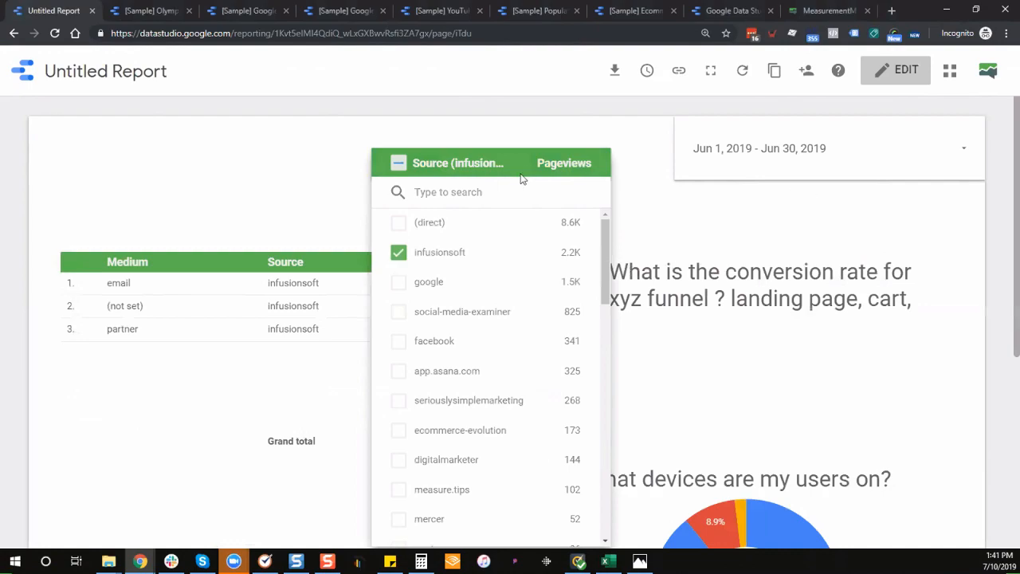
{"action": "left_click", "coordinate": [339, 182]}
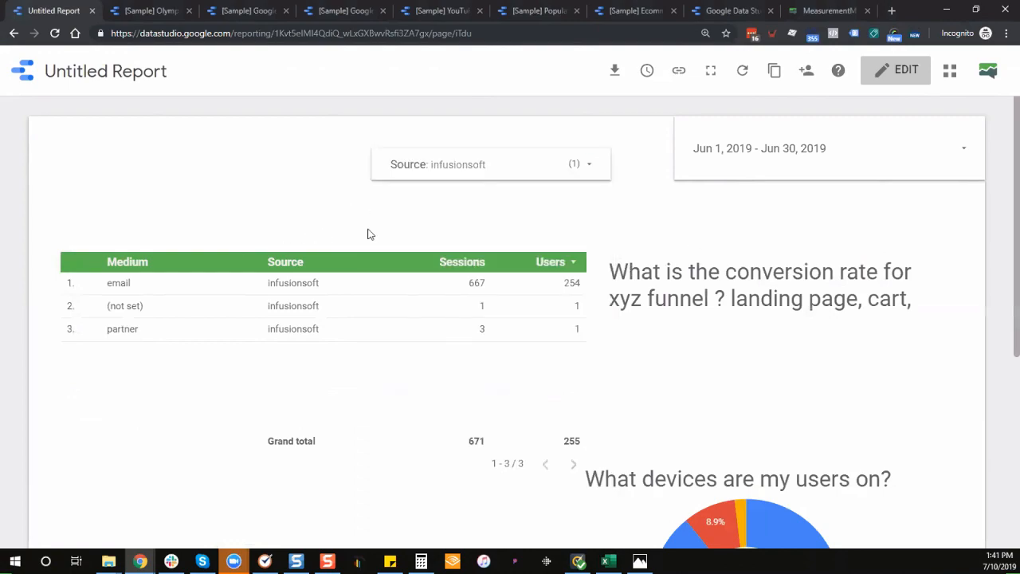
{"action": "scroll", "coordinate": [712, 255], "scroll_direction": "down", "scroll_amount": 1}
{"action": "scroll", "coordinate": [712, 255], "scroll_direction": "down", "scroll_amount": 3}
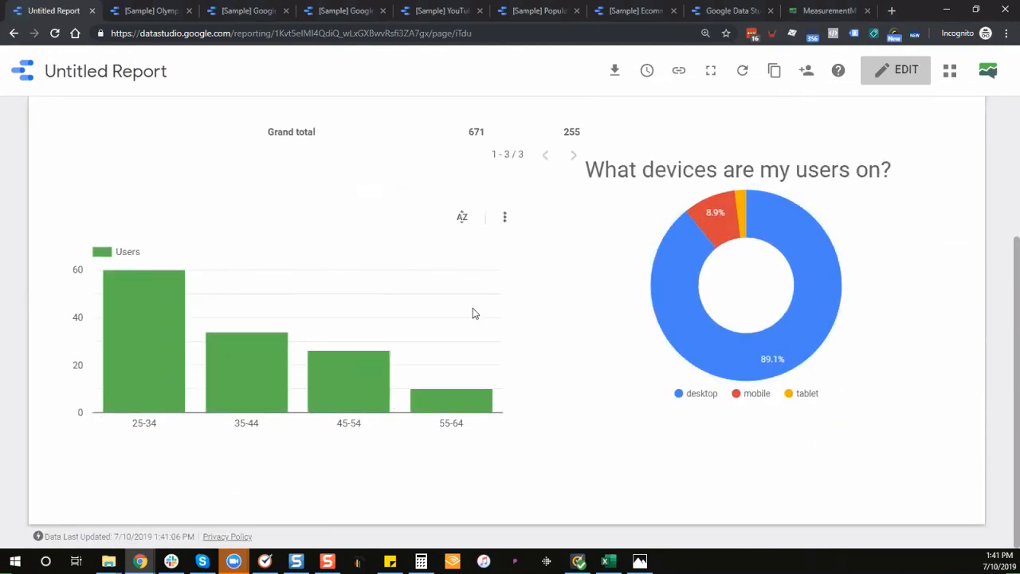
{"action": "scroll", "coordinate": [474, 312], "scroll_direction": "up", "scroll_amount": 4}
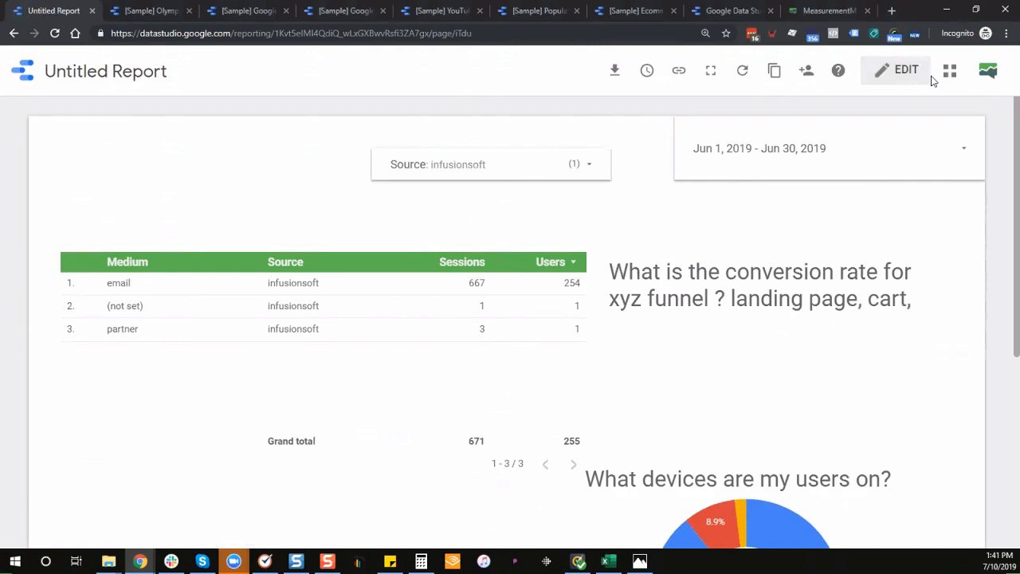
Change the Source filter to only facebook and review the table, age chart and device chart.
{"action": "left_click", "coordinate": [572, 163]}
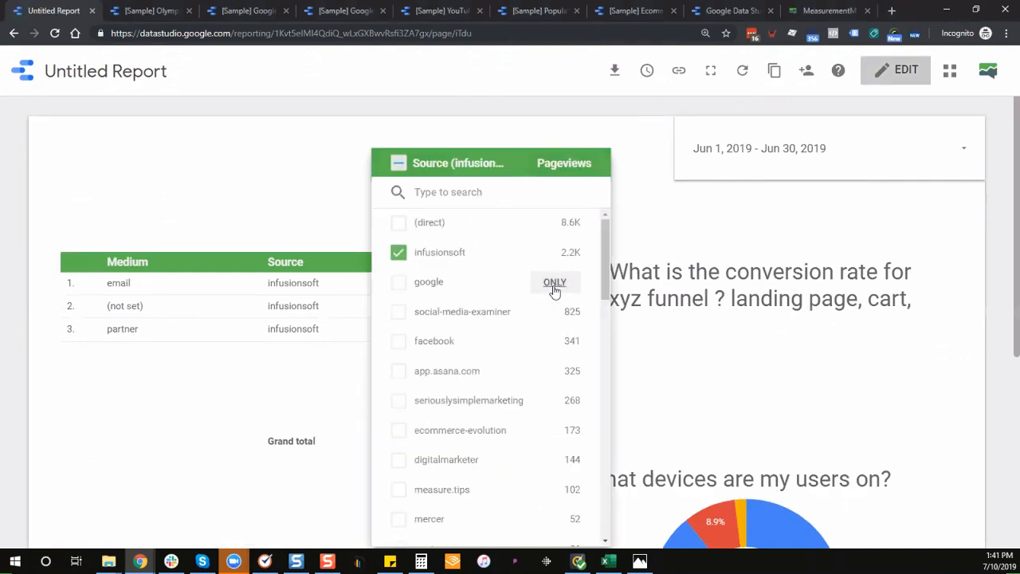
{"action": "left_click", "coordinate": [555, 341]}
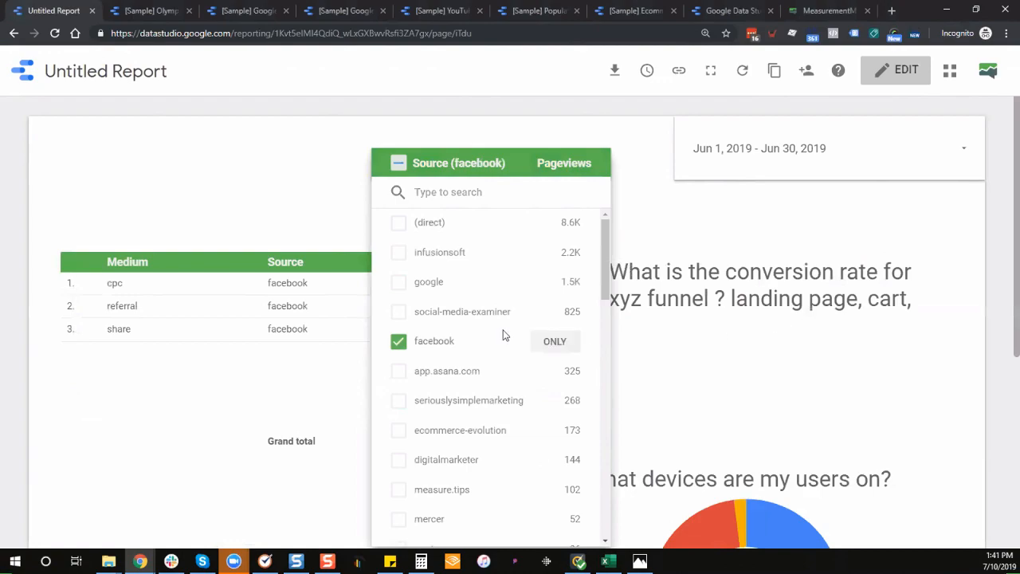
{"action": "left_click", "coordinate": [747, 326]}
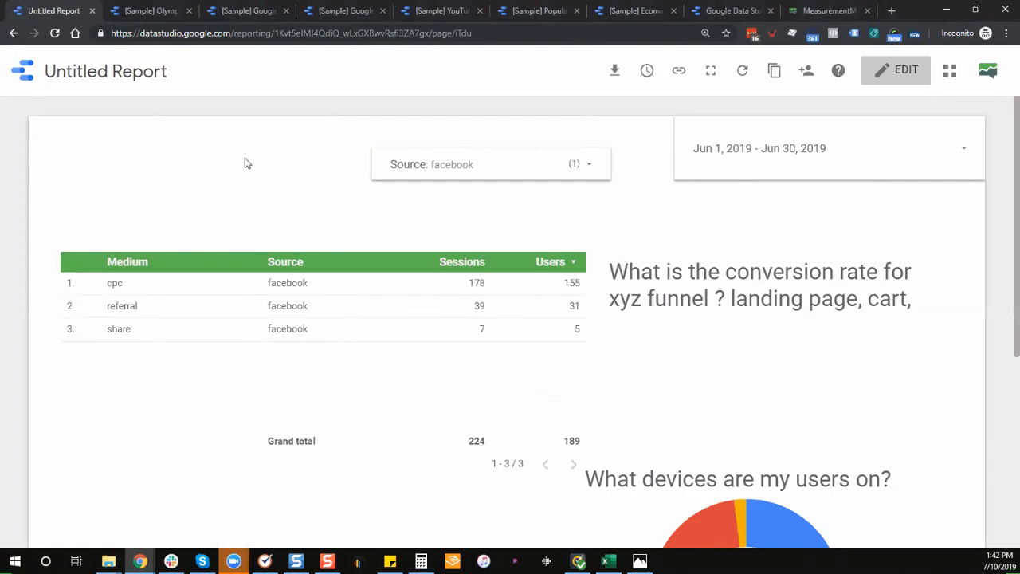
{"action": "scroll", "coordinate": [246, 163], "scroll_direction": "down", "scroll_amount": 4}
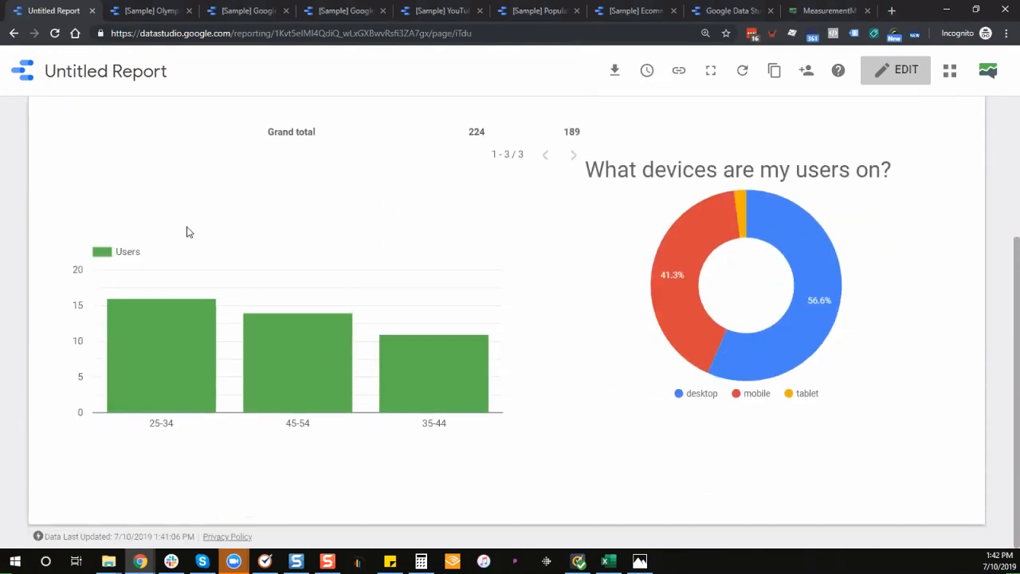
{"action": "scroll", "coordinate": [708, 272], "scroll_direction": "up", "scroll_amount": 1}
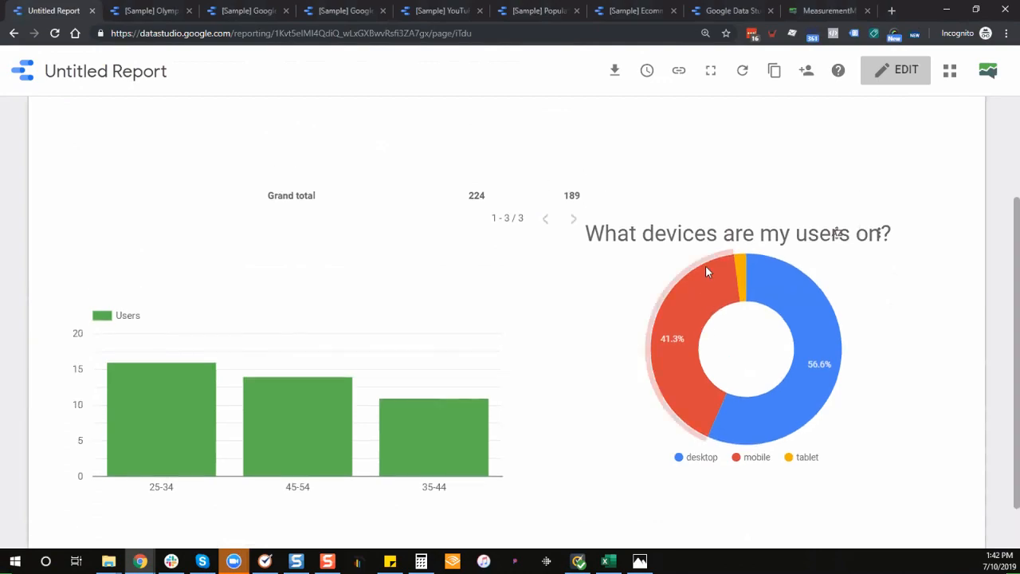
{"action": "scroll", "coordinate": [691, 266], "scroll_direction": "up", "scroll_amount": 4}
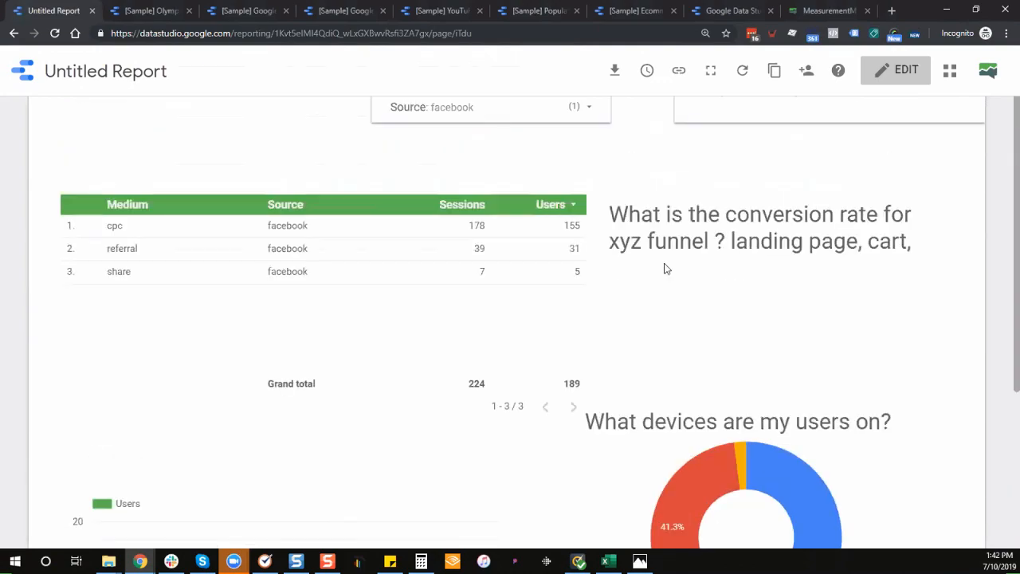
Switch the Source filter back to only infusionsoft.
{"action": "left_click", "coordinate": [549, 169]}
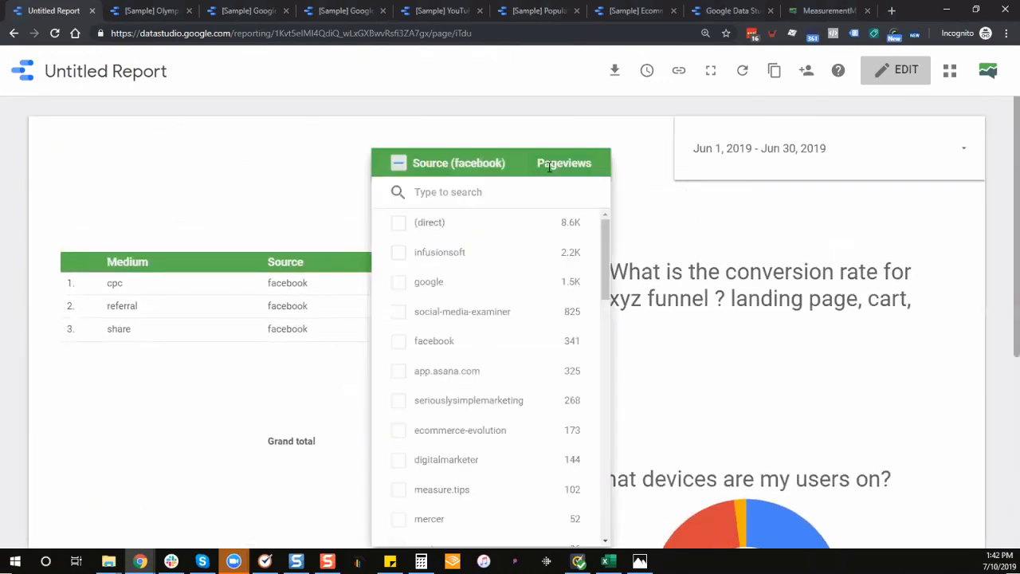
{"action": "left_click", "coordinate": [556, 253]}
{"action": "left_click", "coordinate": [663, 346]}
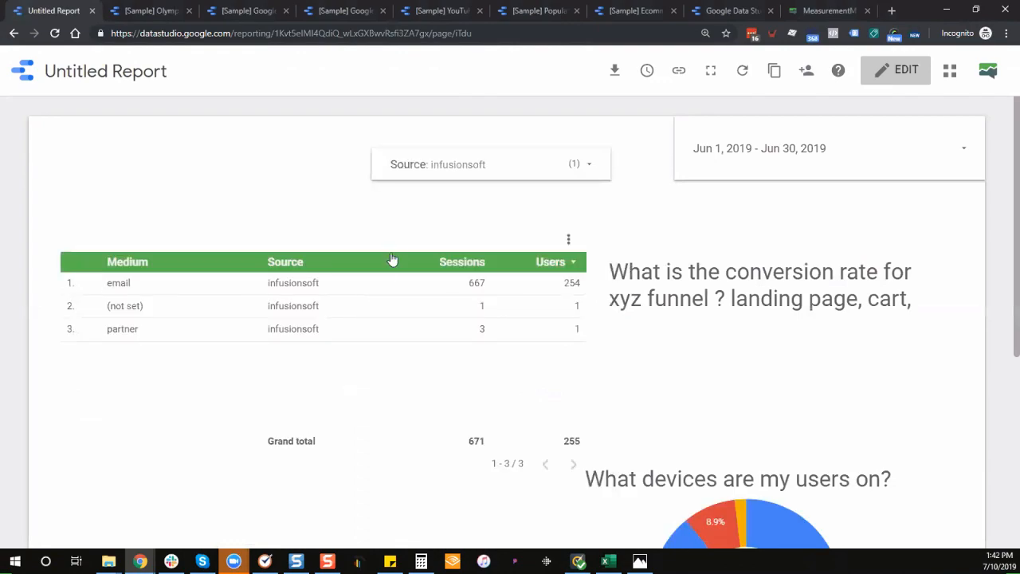
Try adding facebook alongside infusionsoft in the Source filter, and reset the filter to include all sources.
{"action": "left_click", "coordinate": [530, 176]}
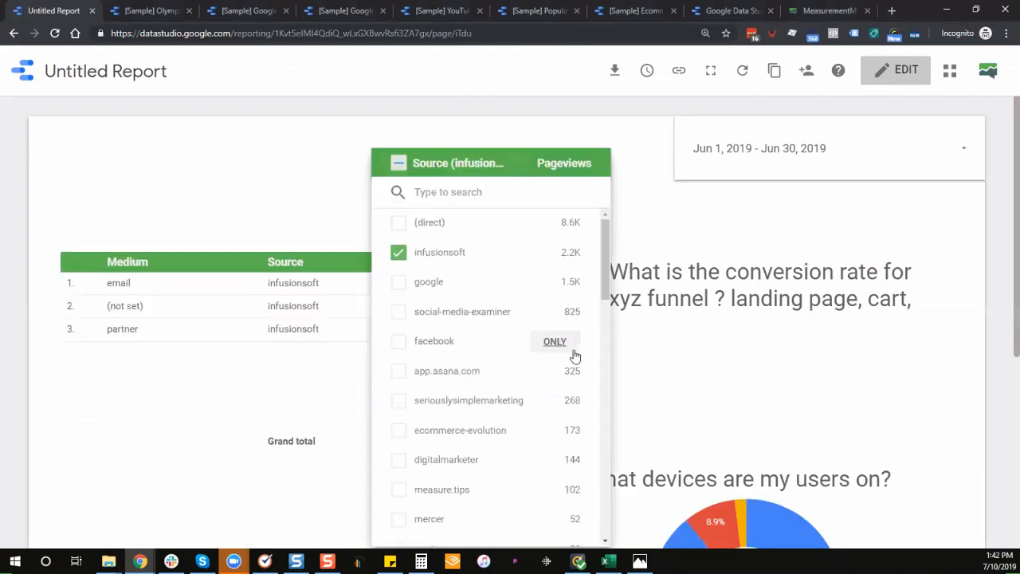
{"action": "left_click", "coordinate": [398, 341]}
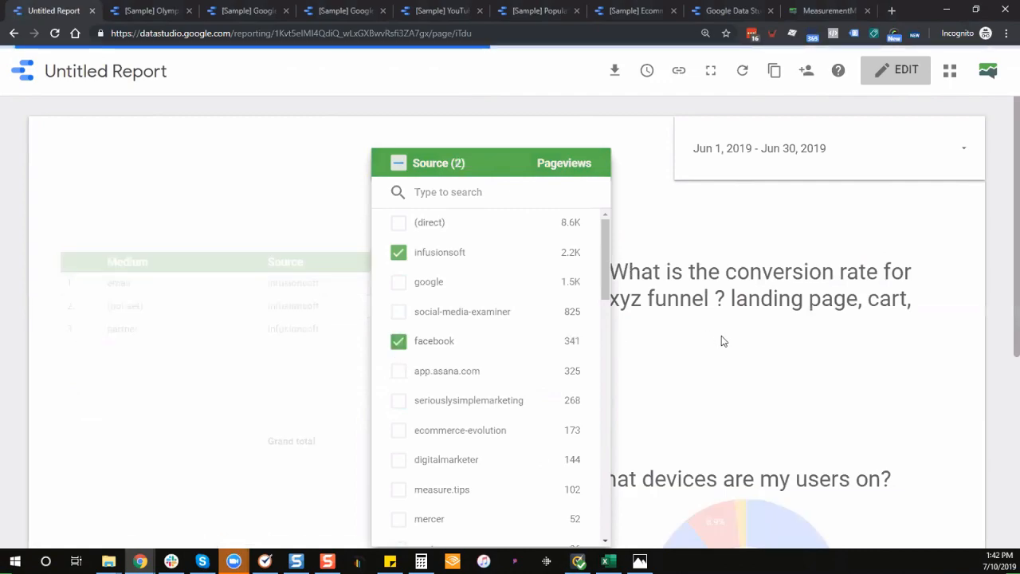
{"action": "left_click", "coordinate": [398, 252]}
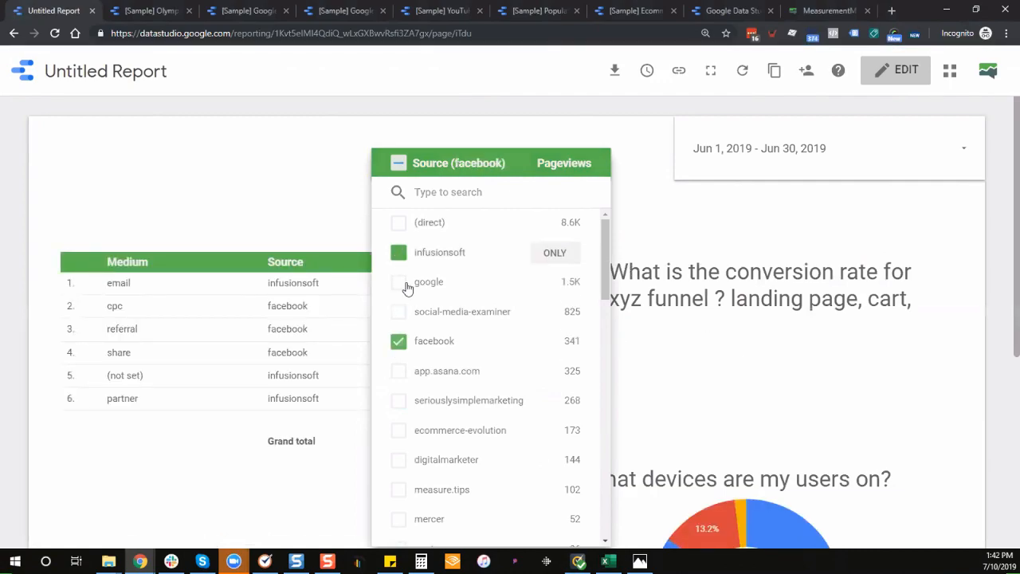
{"action": "left_click", "coordinate": [398, 163]}
{"action": "left_click", "coordinate": [728, 339]}
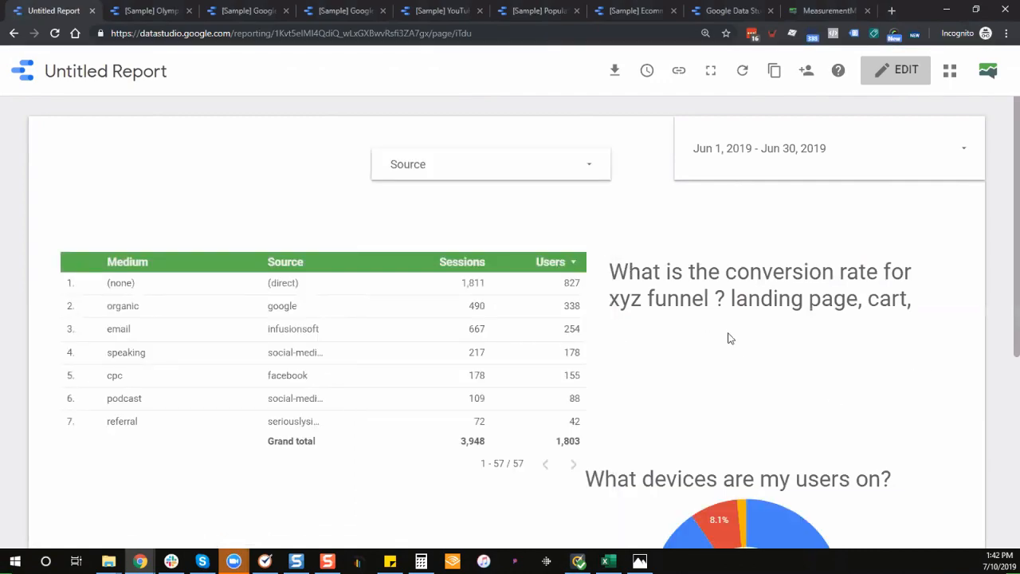
{"action": "scroll", "coordinate": [666, 274], "scroll_direction": "down", "scroll_amount": 2}
{"action": "scroll", "coordinate": [834, 289], "scroll_direction": "up", "scroll_amount": 1}
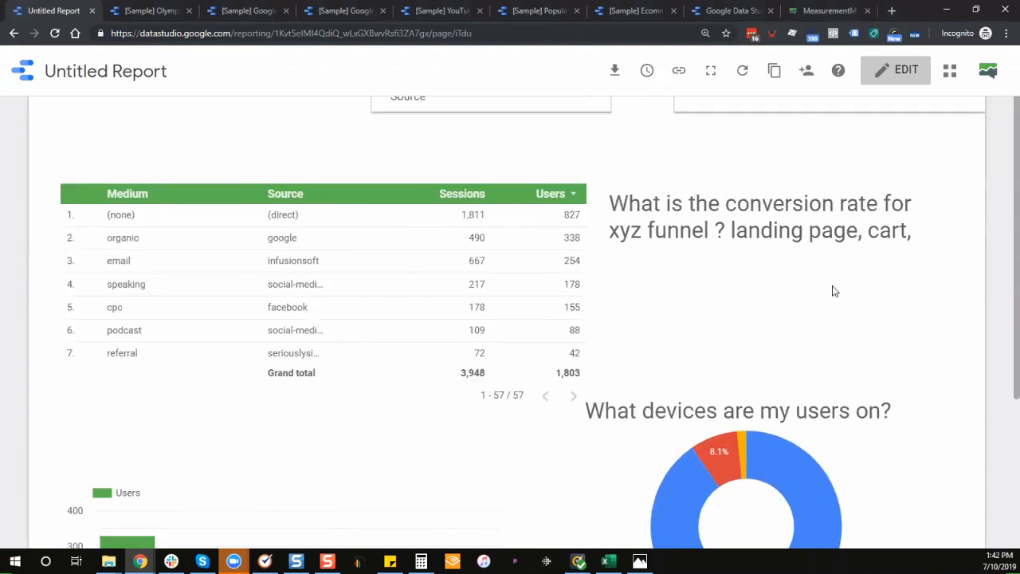
{"action": "scroll", "coordinate": [830, 290], "scroll_direction": "up", "scroll_amount": 1}
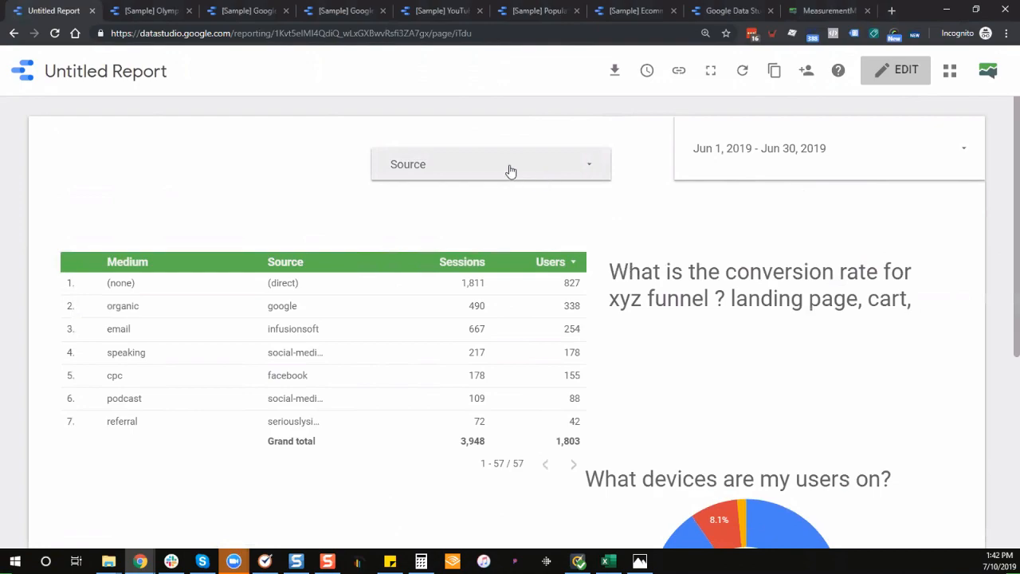
Return to edit mode and examine the Medium and Source table's data settings, including its filter and segment options.
{"action": "left_click", "coordinate": [896, 71]}
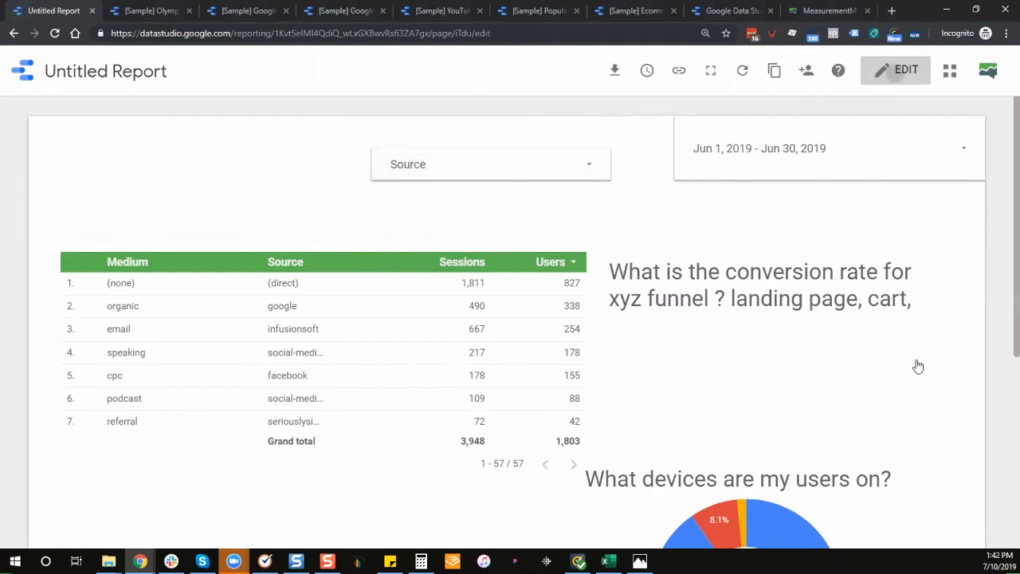
{"action": "left_click", "coordinate": [343, 339]}
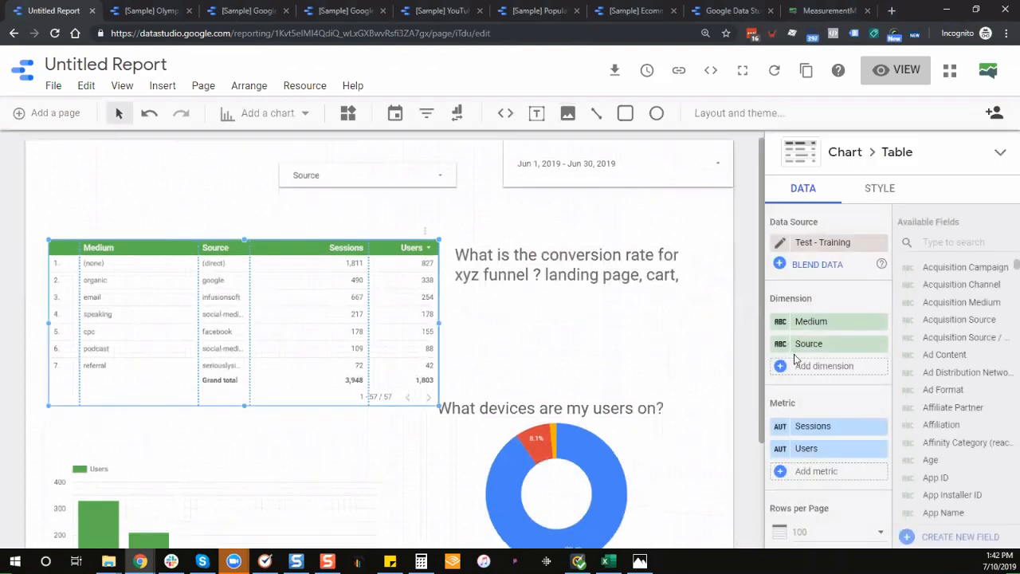
{"action": "scroll", "coordinate": [794, 361], "scroll_direction": "down", "scroll_amount": 5}
{"action": "scroll", "coordinate": [795, 360], "scroll_direction": "down", "scroll_amount": 4}
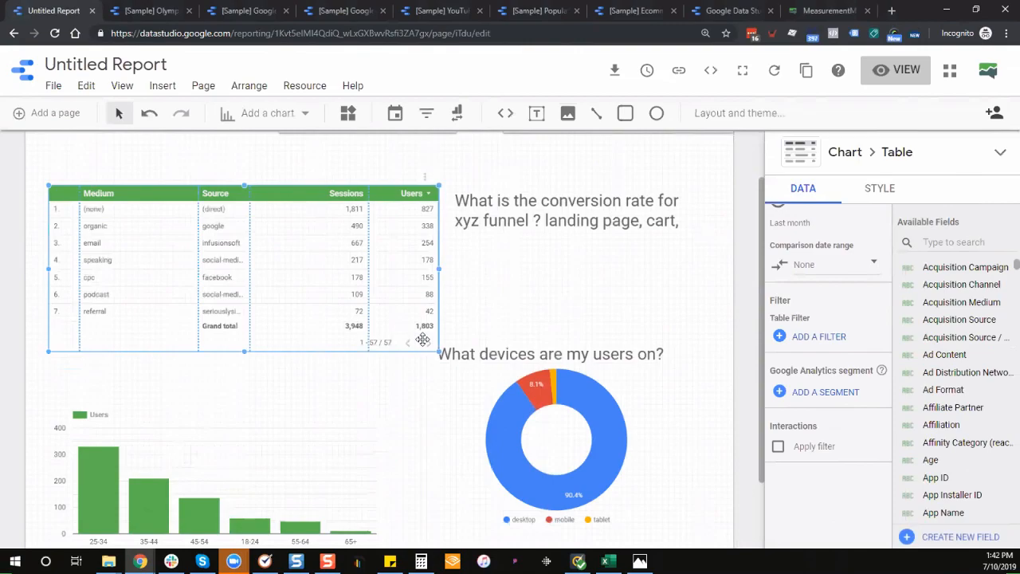
{"action": "scroll", "coordinate": [423, 339], "scroll_direction": "up", "scroll_amount": 2}
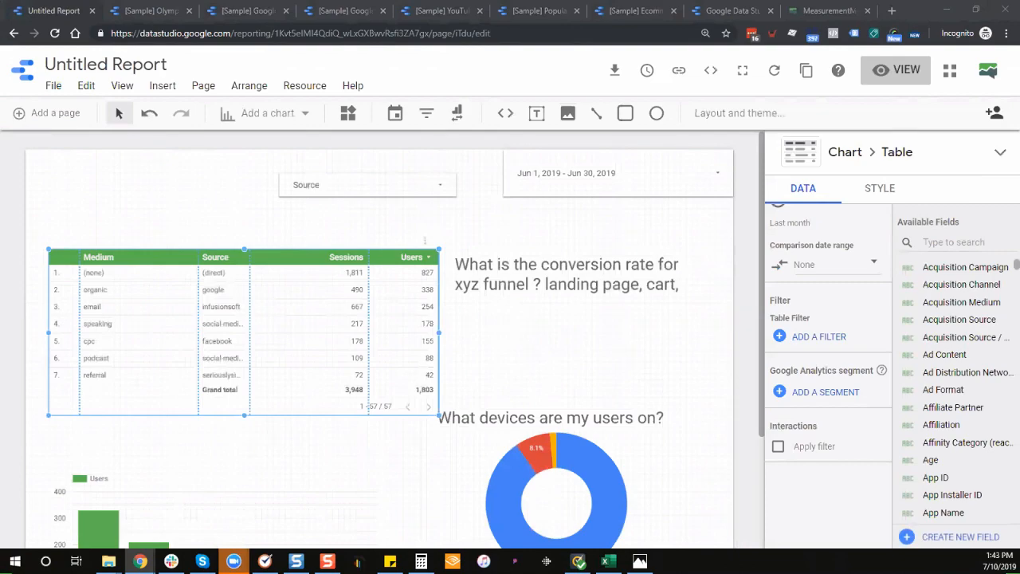
Insert the MeasurementMarketing.io logo image in the report page's upper-left corner, beside the Source filter control.
{"action": "left_click", "coordinate": [568, 114]}
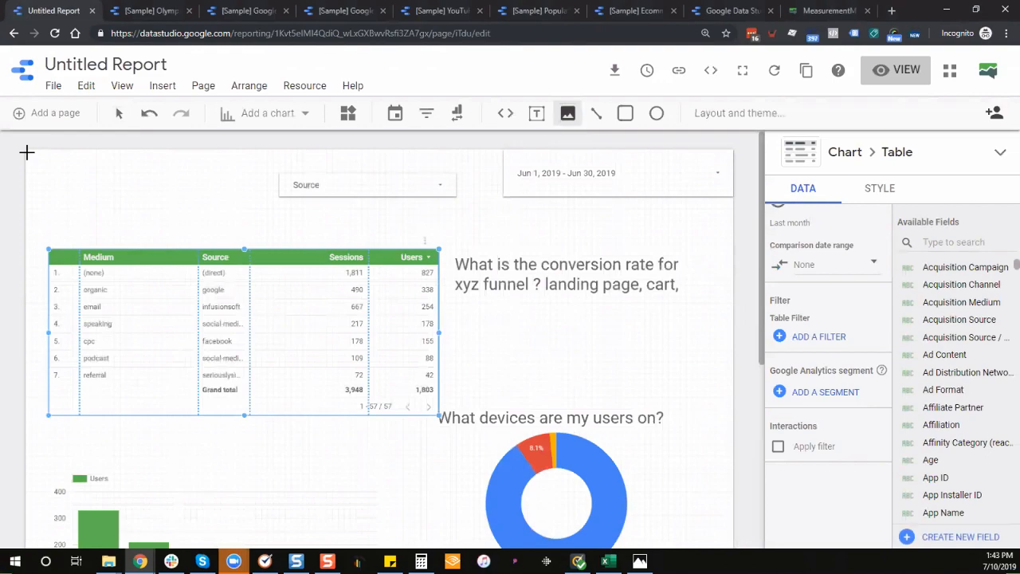
{"action": "left_click_drag", "start_coordinate": [26, 152], "coordinate": [274, 215]}
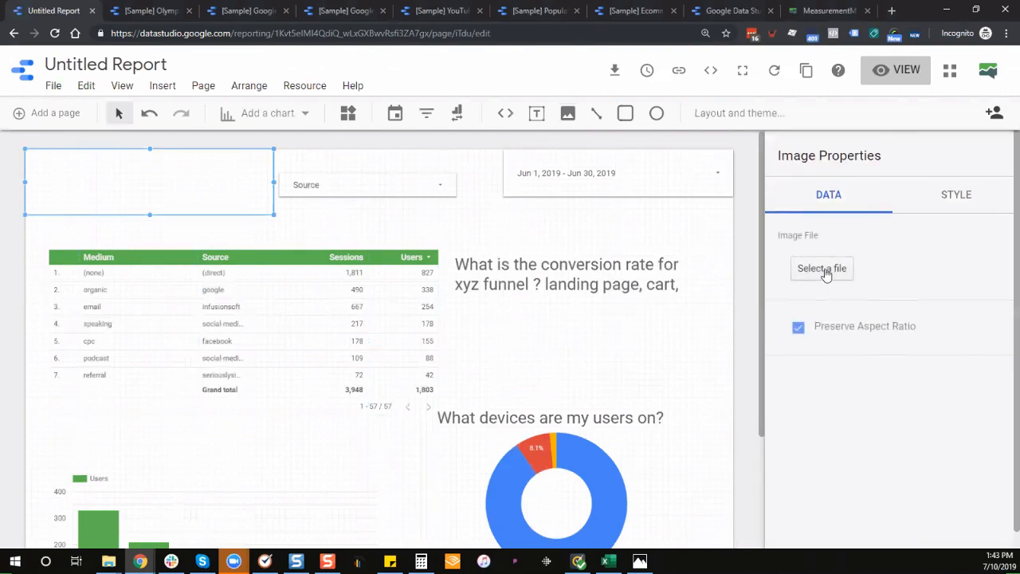
{"action": "left_click", "coordinate": [822, 269]}
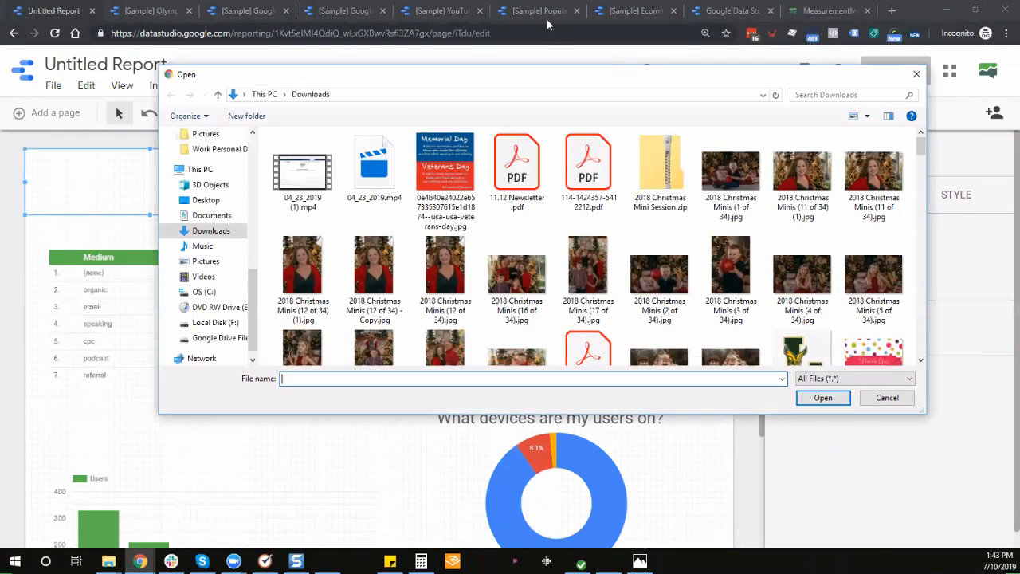
{"action": "key", "text": "Escape"}
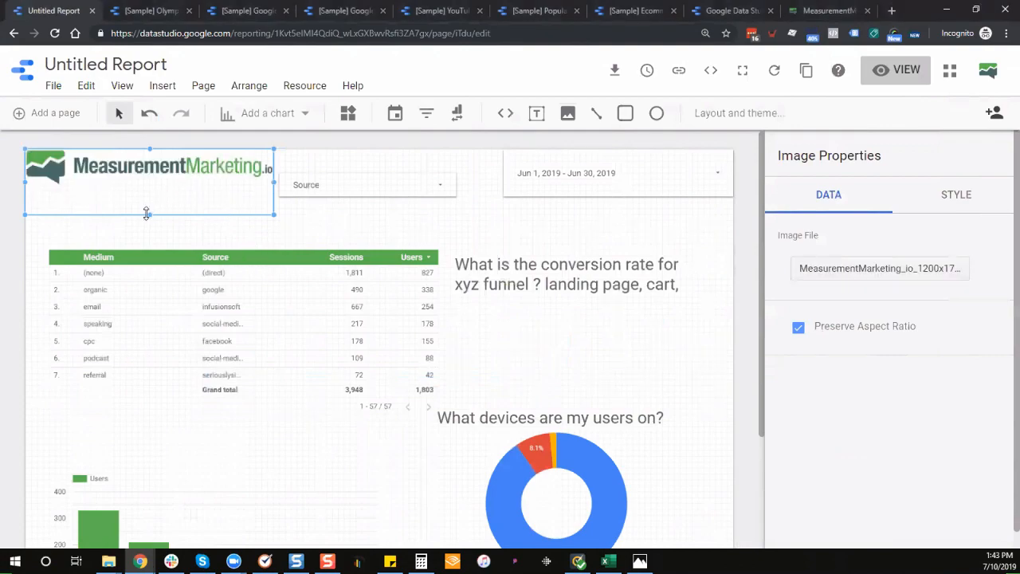
Reduce the logo image's frame height, widen it slightly, and move the Source filter right, up against the date range control.
{"action": "left_click_drag", "start_coordinate": [147, 213], "coordinate": [150, 192]}
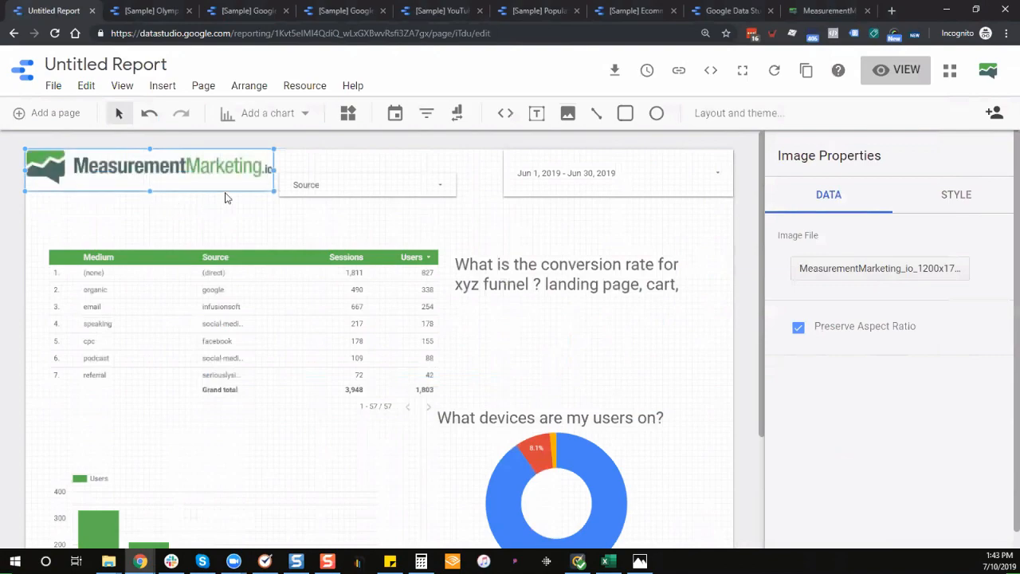
{"action": "left_click_drag", "start_coordinate": [273, 171], "coordinate": [285, 167]}
{"action": "left_click_drag", "start_coordinate": [367, 183], "coordinate": [408, 185]}
Try a black background on the logo image, and reset its background to transparent.
{"action": "left_click", "coordinate": [280, 189]}
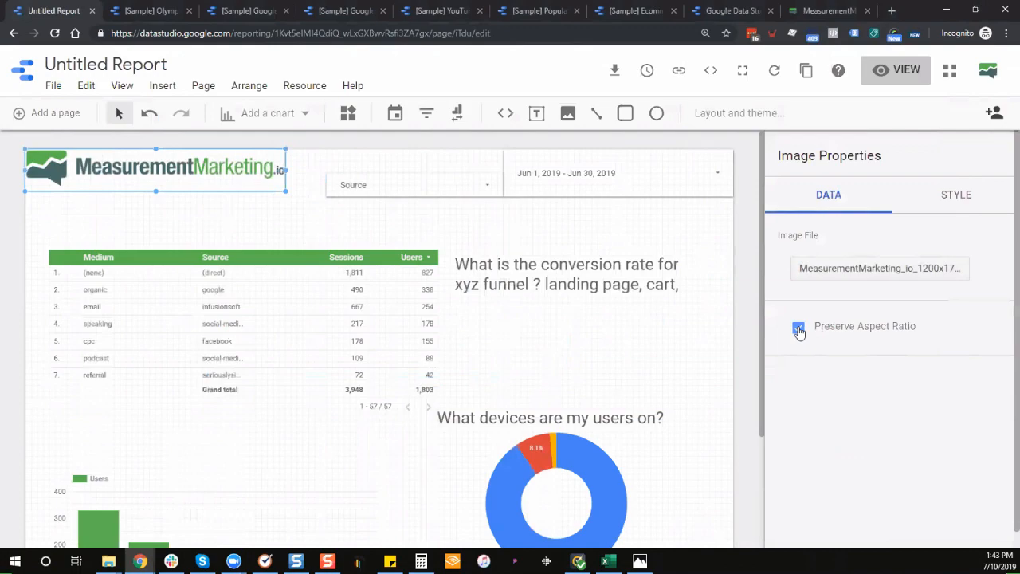
{"action": "left_click", "coordinate": [960, 204]}
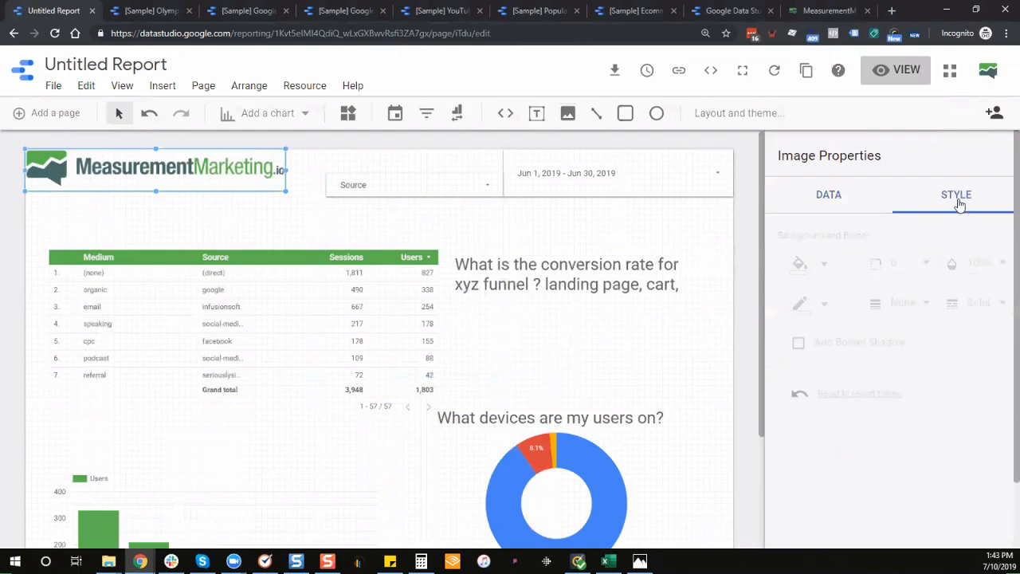
{"action": "left_click", "coordinate": [813, 271]}
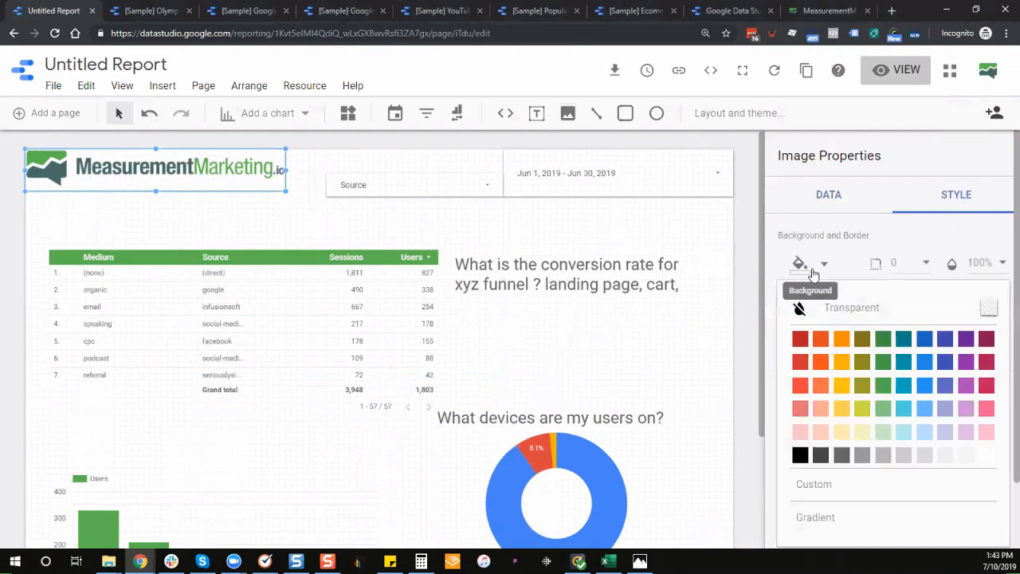
{"action": "left_click", "coordinate": [801, 456]}
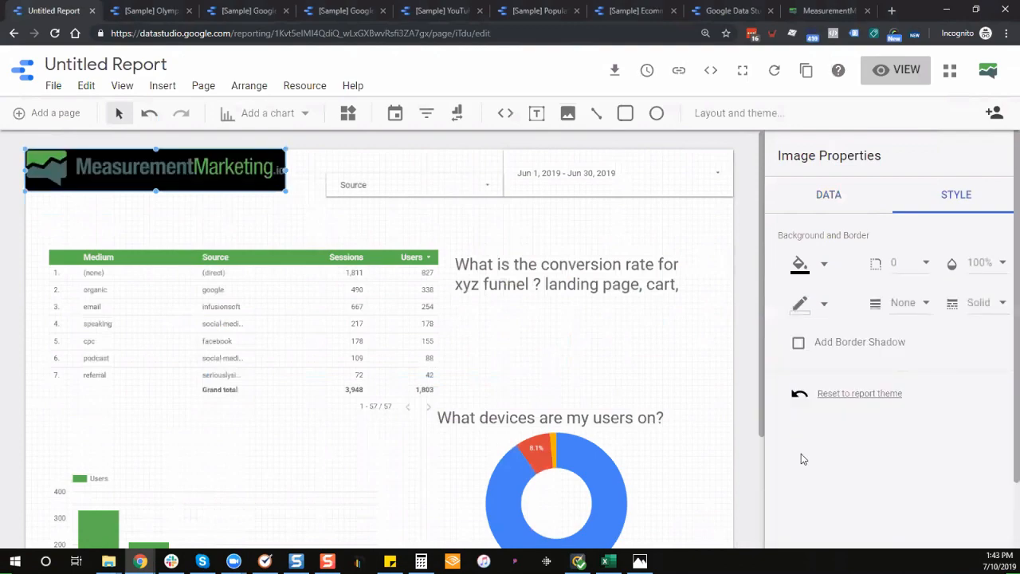
{"action": "left_click", "coordinate": [802, 270]}
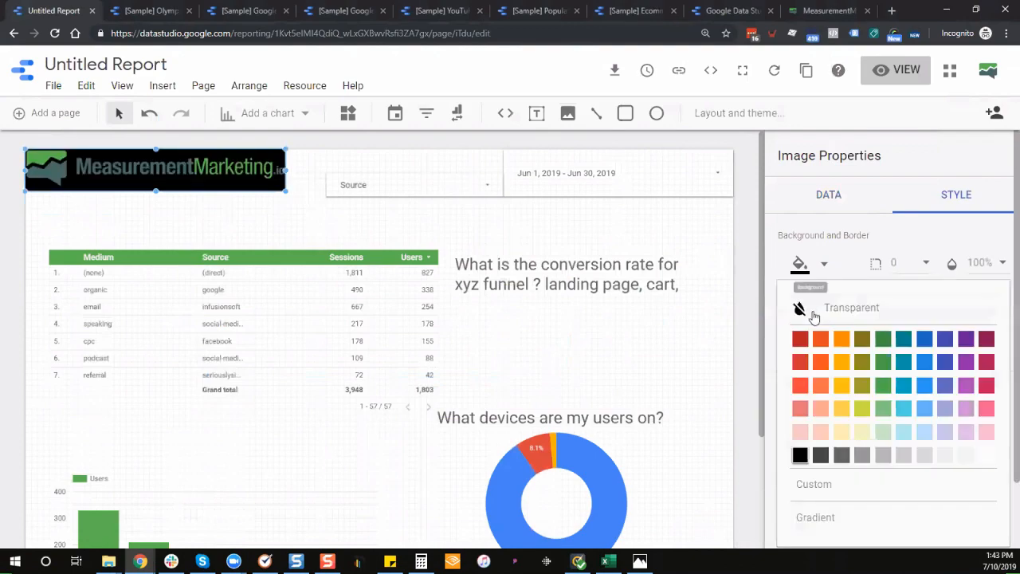
{"action": "left_click", "coordinate": [799, 306]}
Enlarge the logo image slightly toward the Source filter and give it a black background.
{"action": "left_click_drag", "start_coordinate": [286, 191], "coordinate": [310, 202]}
{"action": "left_click", "coordinate": [801, 270]}
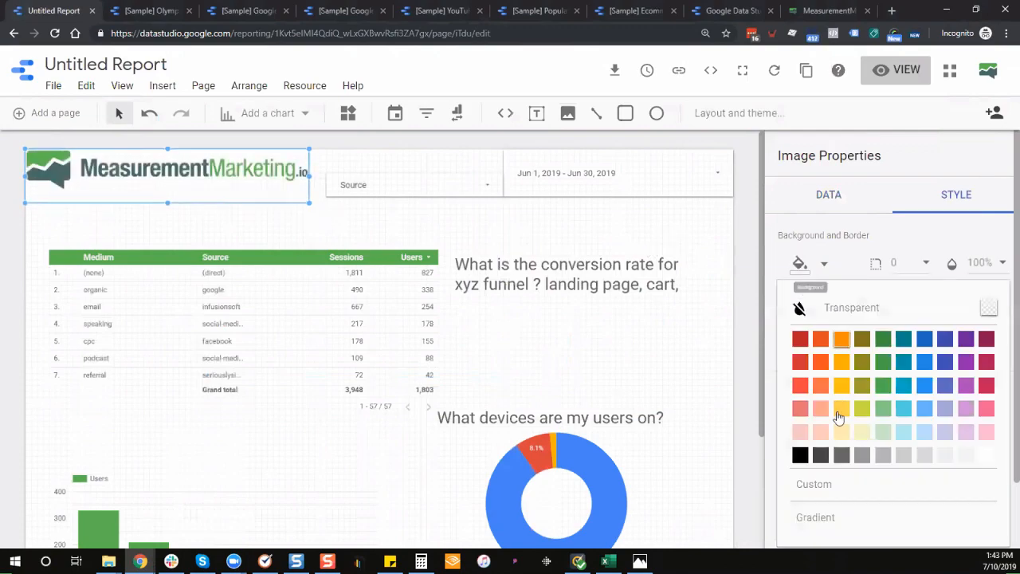
{"action": "left_click", "coordinate": [801, 455]}
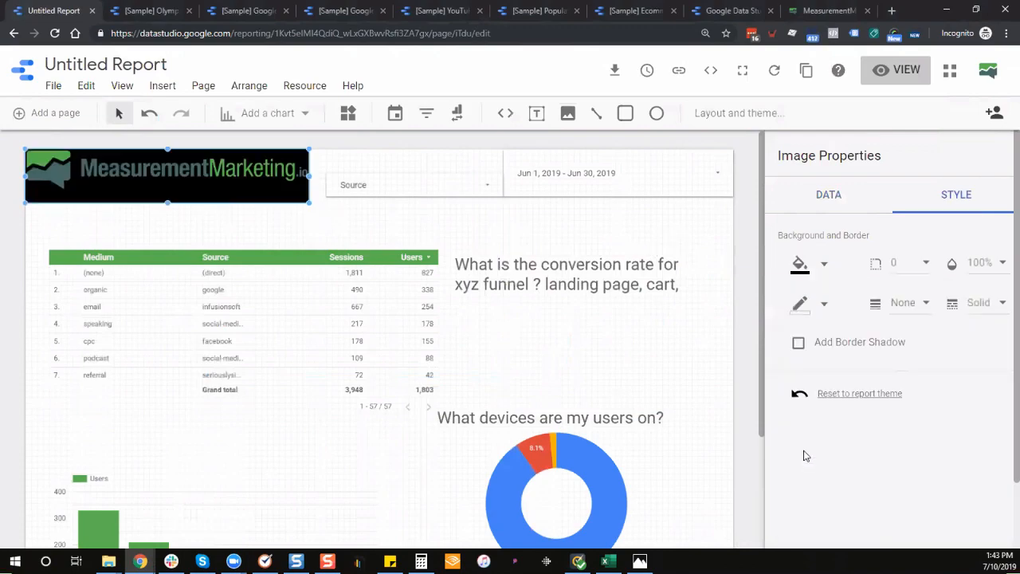
Try black as the report theme's primary color, and restore the primary color to white.
{"action": "left_click", "coordinate": [345, 225]}
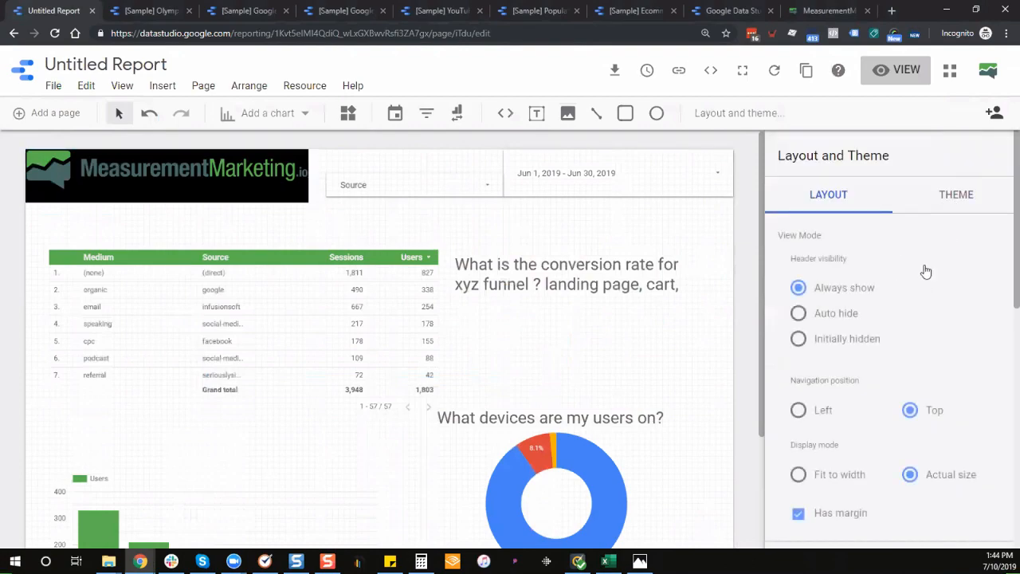
{"action": "left_click", "coordinate": [956, 195]}
{"action": "left_click", "coordinate": [802, 339]}
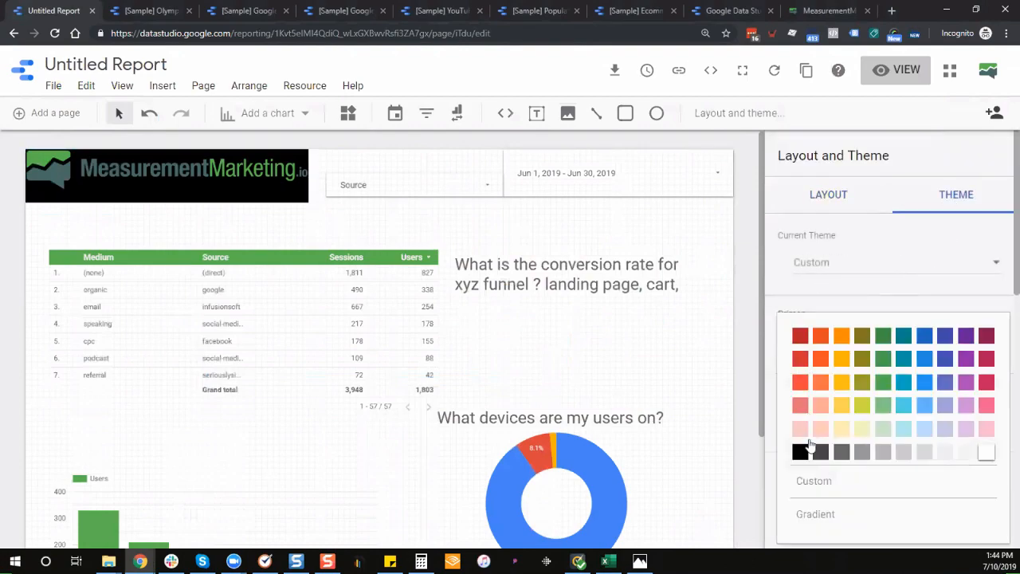
{"action": "left_click", "coordinate": [800, 451]}
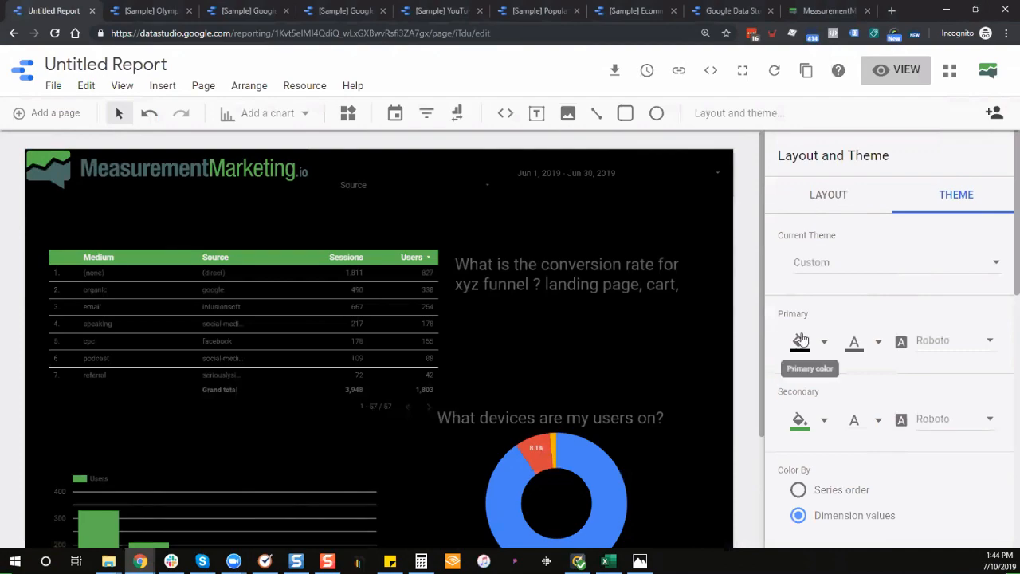
{"action": "left_click", "coordinate": [801, 342]}
{"action": "left_click", "coordinate": [985, 453]}
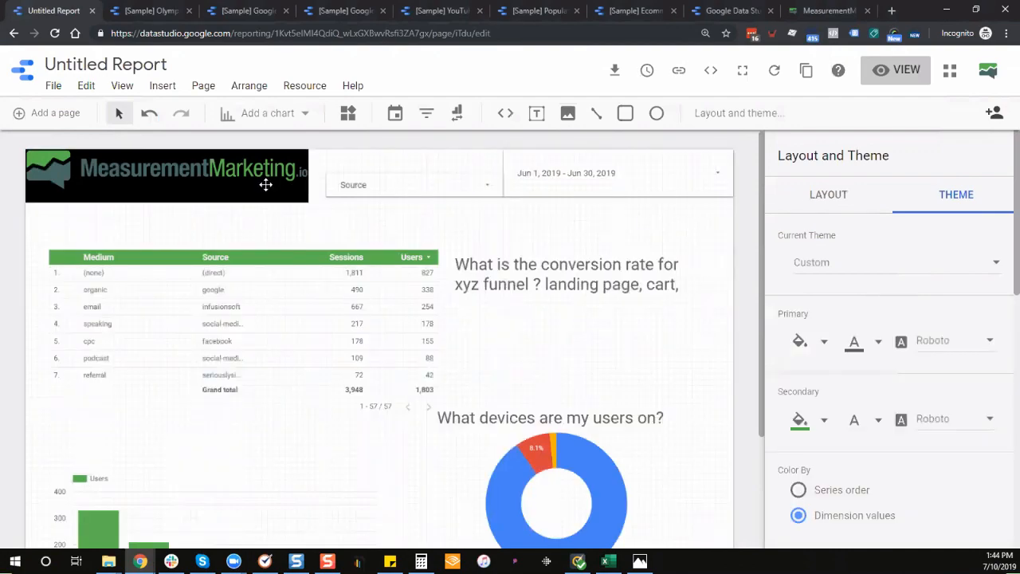
Change the logo image's background color to white.
{"action": "left_click", "coordinate": [265, 183]}
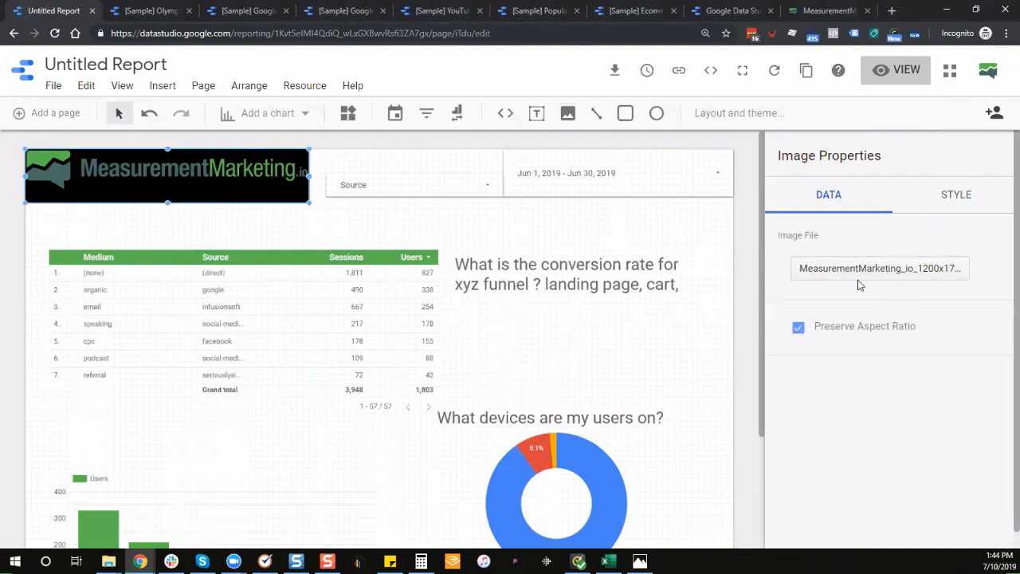
{"action": "left_click", "coordinate": [804, 265]}
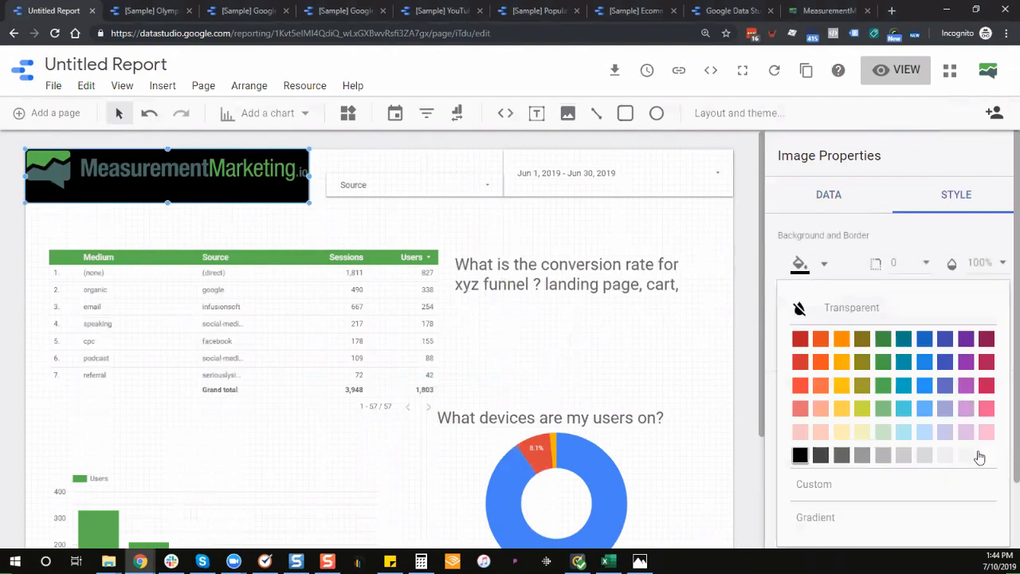
{"action": "left_click", "coordinate": [983, 458]}
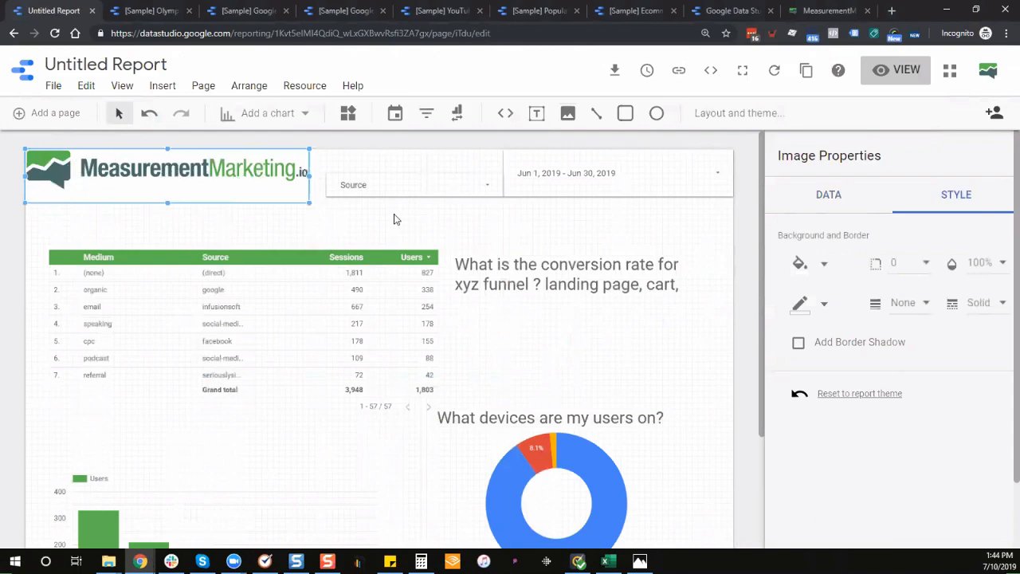
Move the Source filter control below the logo, and shift the Medium and Source table slightly left and down.
{"action": "left_click_drag", "start_coordinate": [382, 187], "coordinate": [100, 231]}
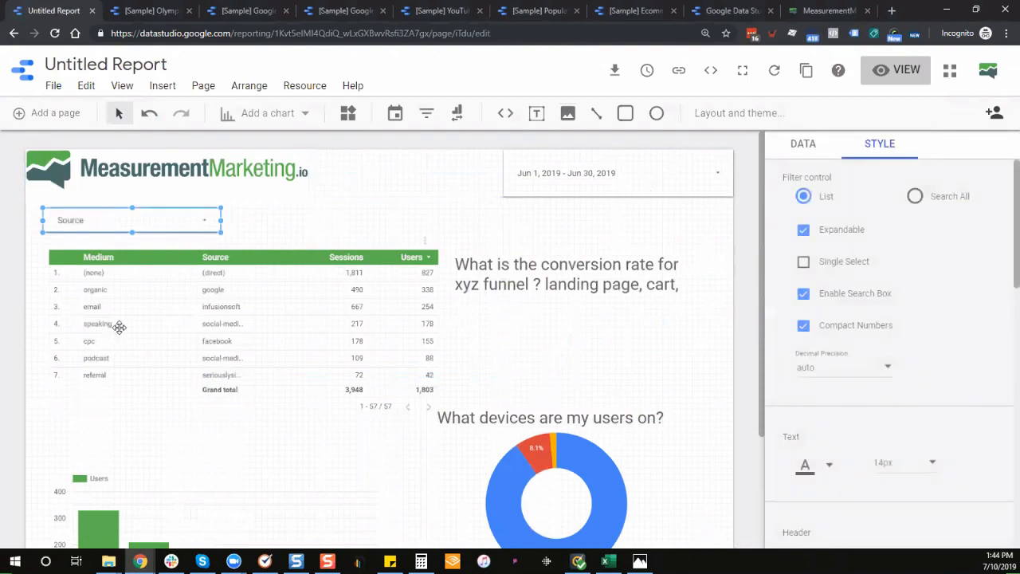
{"action": "left_click", "coordinate": [119, 325]}
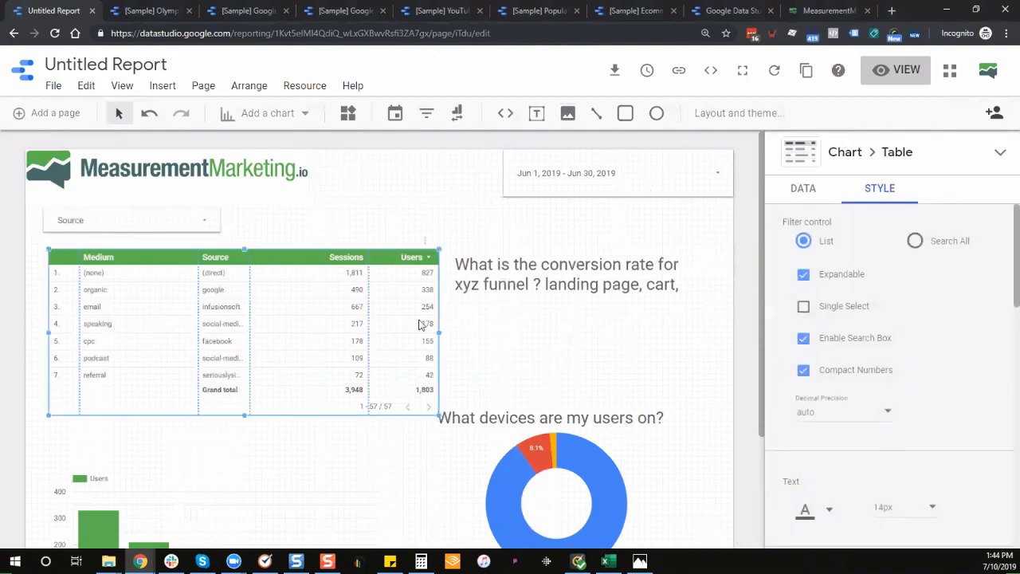
{"action": "left_click", "coordinate": [472, 308]}
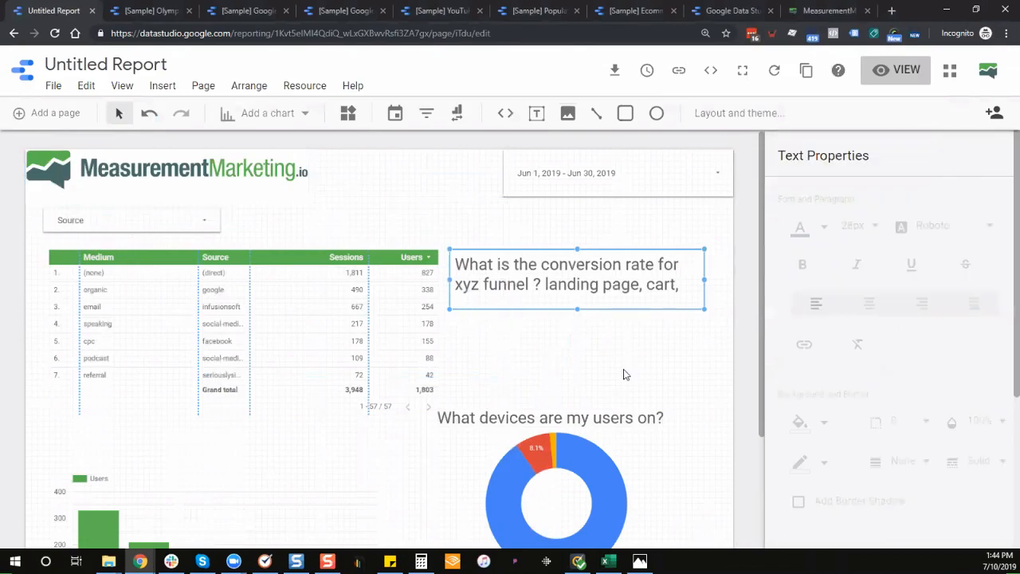
{"action": "scroll", "coordinate": [625, 374], "scroll_direction": "down", "scroll_amount": 1}
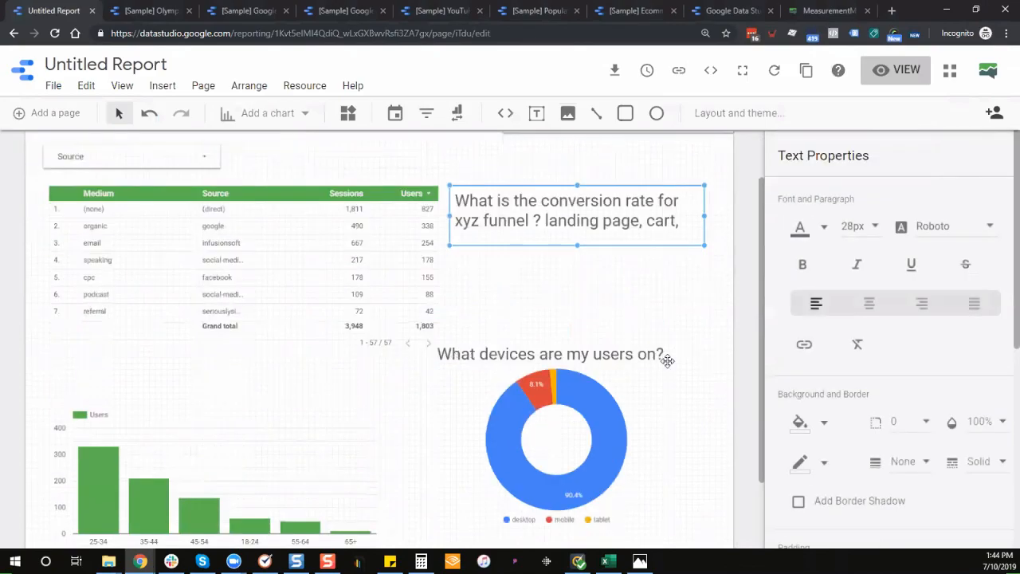
{"action": "scroll", "coordinate": [668, 362], "scroll_direction": "down", "scroll_amount": 2}
{"action": "scroll", "coordinate": [668, 362], "scroll_direction": "up", "scroll_amount": 1}
{"action": "scroll", "coordinate": [653, 342], "scroll_direction": "up", "scroll_amount": 1}
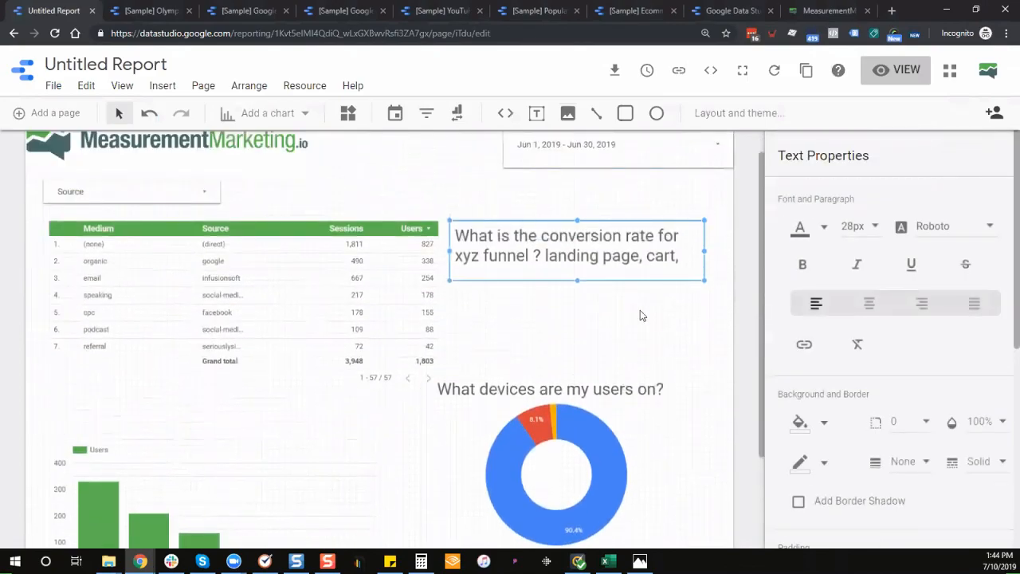
{"action": "scroll", "coordinate": [402, 231], "scroll_direction": "up", "scroll_amount": 1}
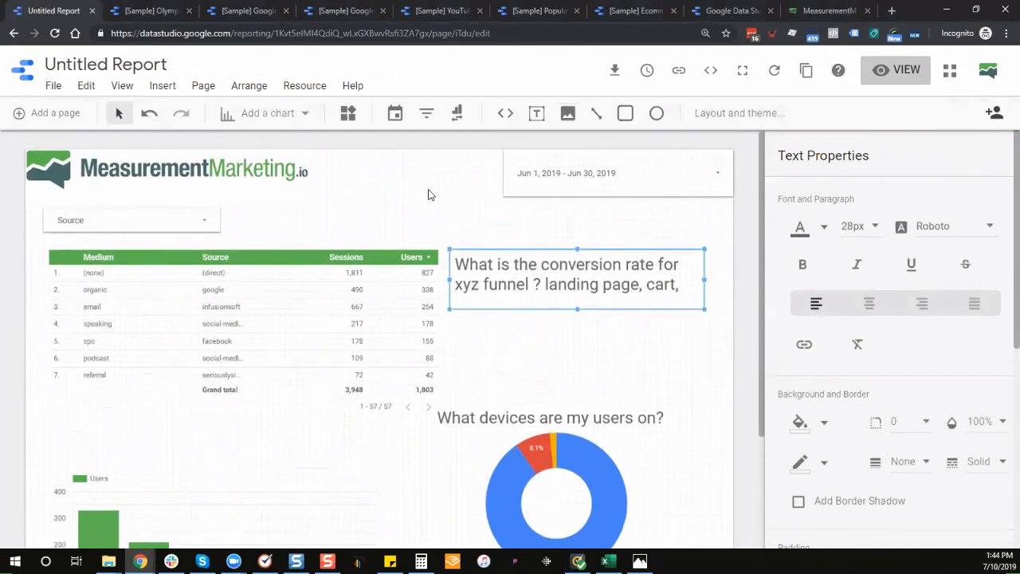
{"action": "left_click_drag", "start_coordinate": [195, 287], "coordinate": [178, 293]}
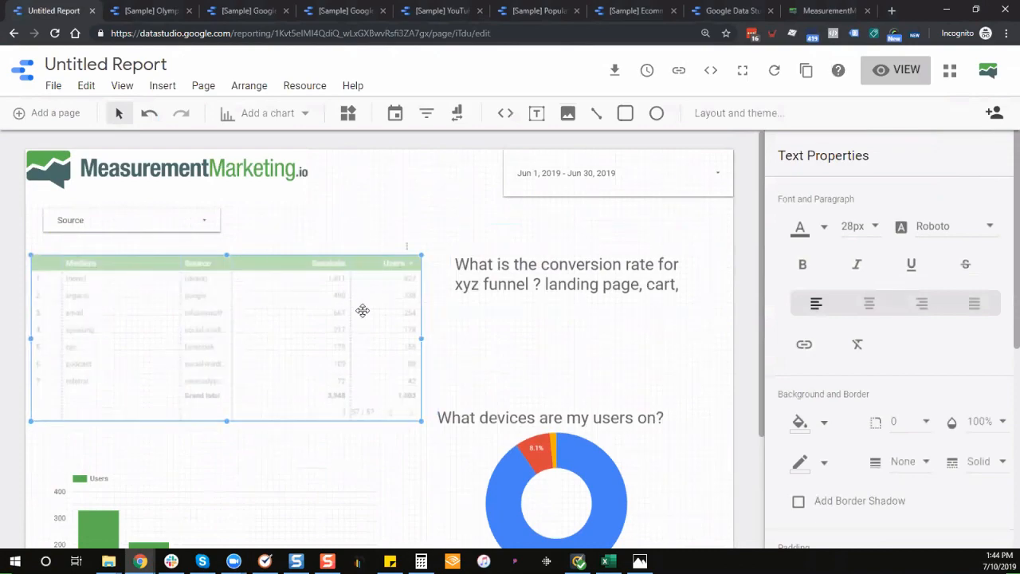
Add a text box reading "ABC Funnel" and place it between the Source filter and the Medium and Source table.
{"action": "scroll", "coordinate": [401, 310], "scroll_direction": "down", "scroll_amount": 2}
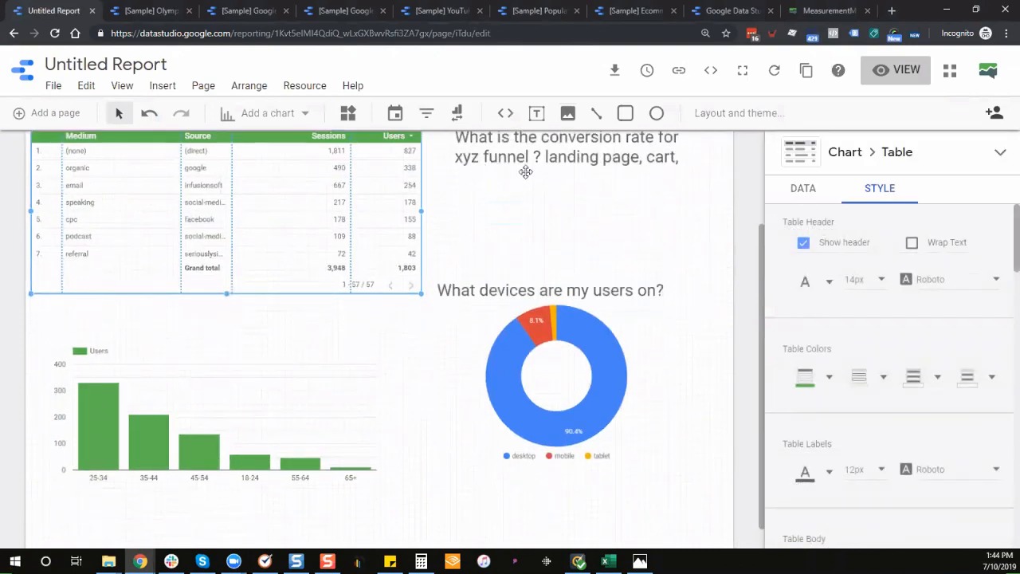
{"action": "scroll", "coordinate": [526, 170], "scroll_direction": "up", "scroll_amount": 2}
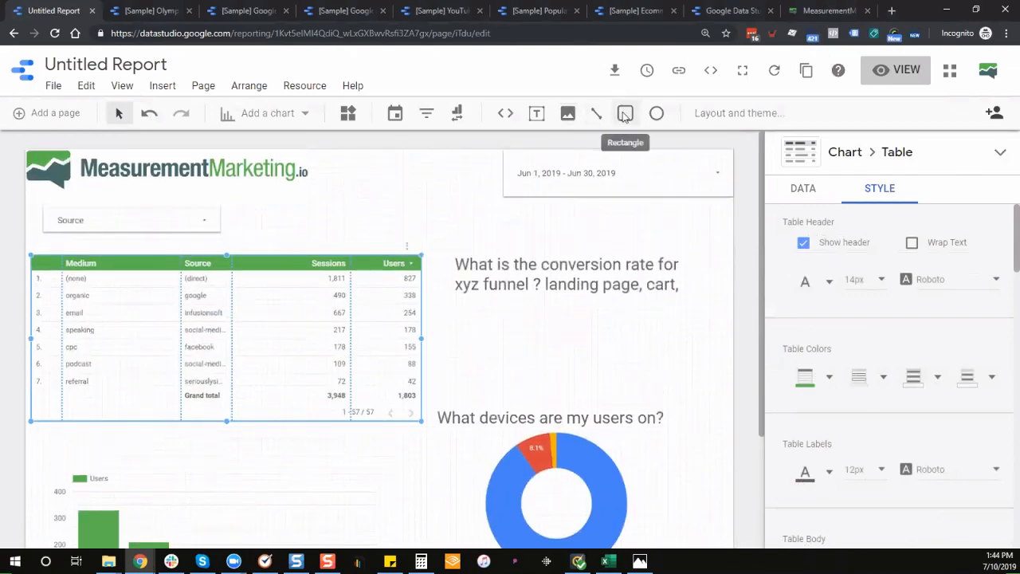
{"action": "left_click", "coordinate": [656, 114]}
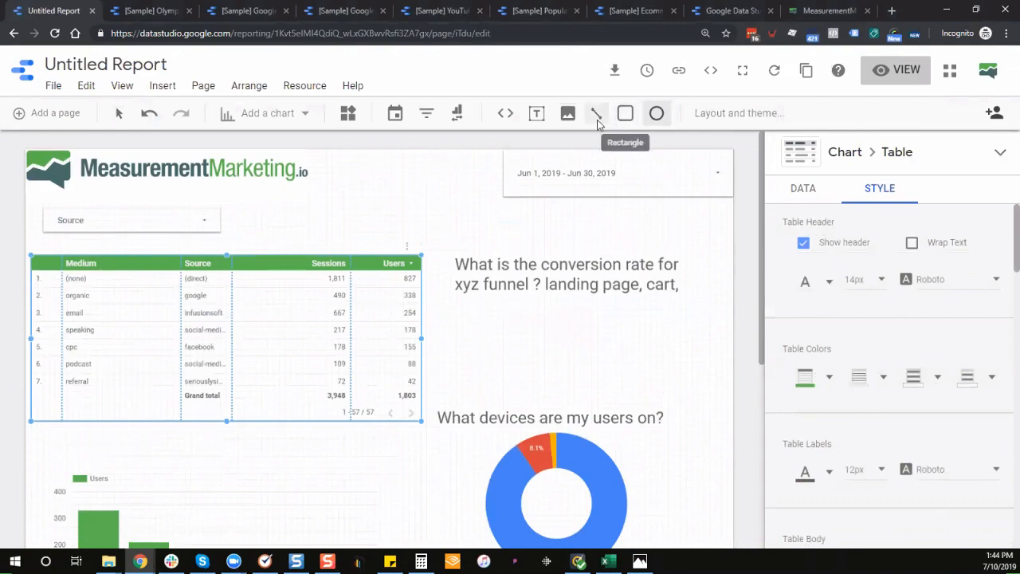
{"action": "left_click", "coordinate": [505, 113]}
{"action": "left_click", "coordinate": [536, 114]}
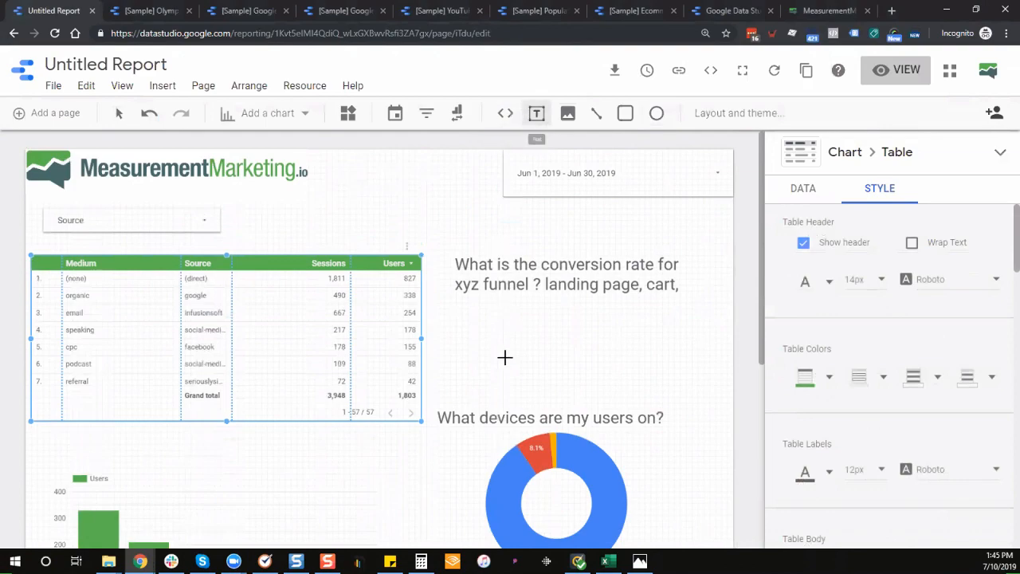
{"action": "key", "text": "Escape"}
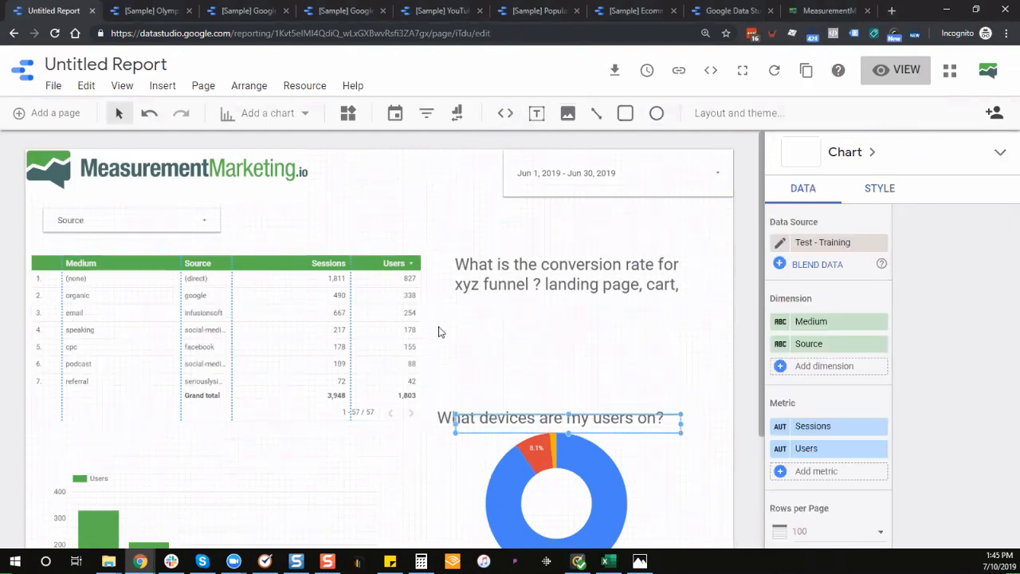
{"action": "left_click", "coordinate": [506, 421]}
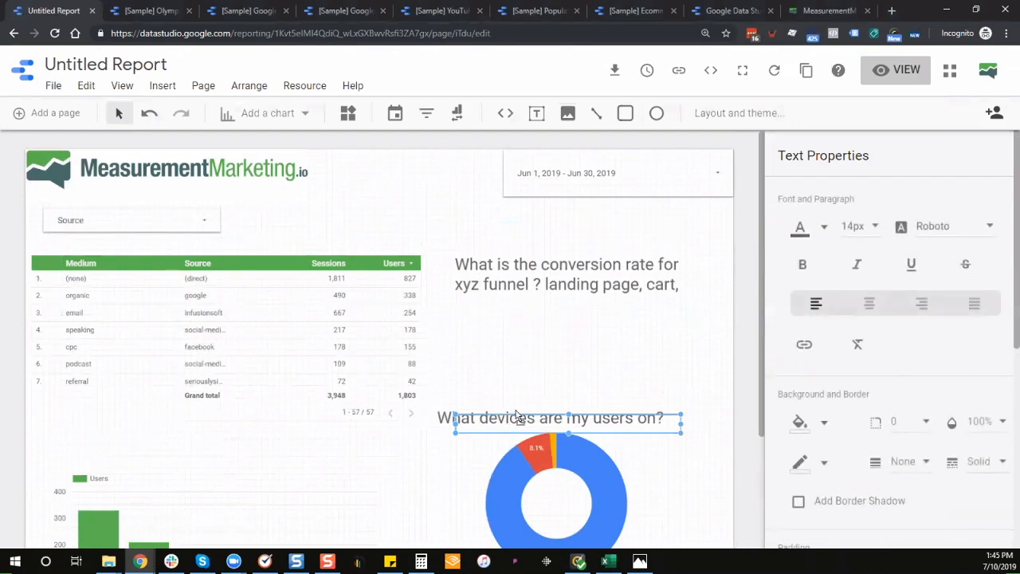
{"action": "left_click_drag", "start_coordinate": [510, 419], "coordinate": [89, 239]}
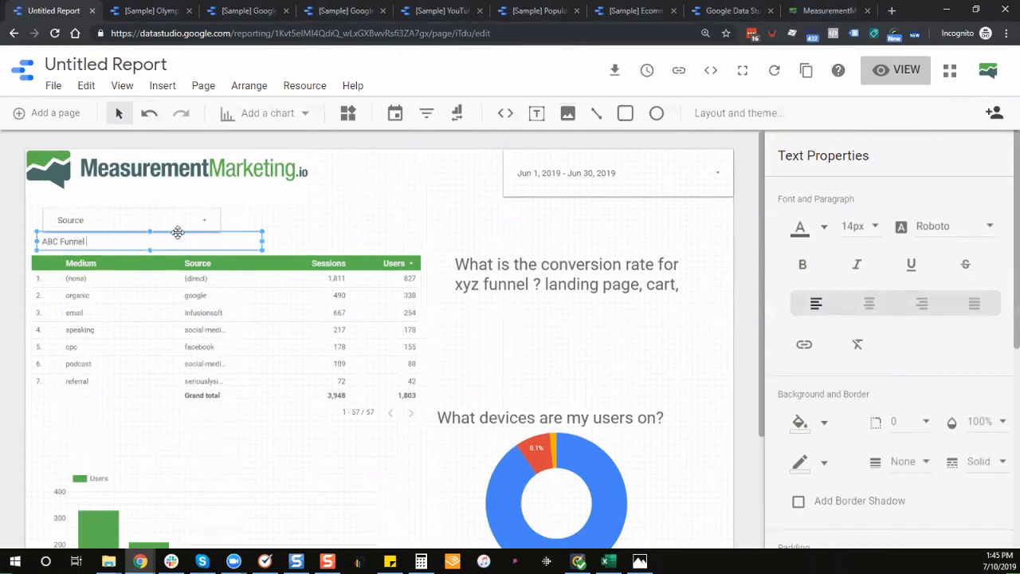
Stretch the ABC Funnel text box across the full page width and fill its background with green.
{"action": "left_click_drag", "start_coordinate": [262, 241], "coordinate": [733, 245]}
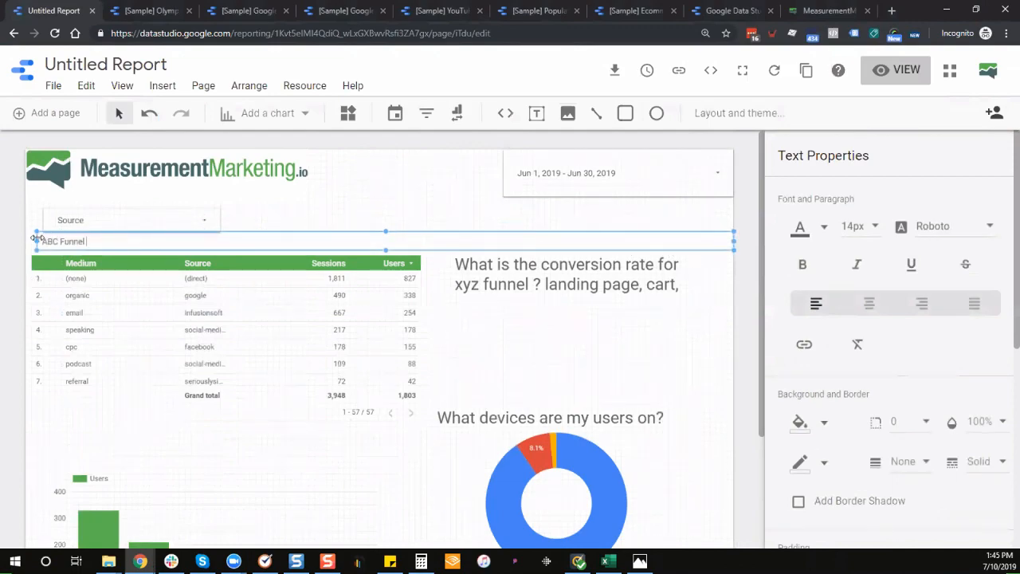
{"action": "left_click_drag", "start_coordinate": [37, 241], "coordinate": [27, 237]}
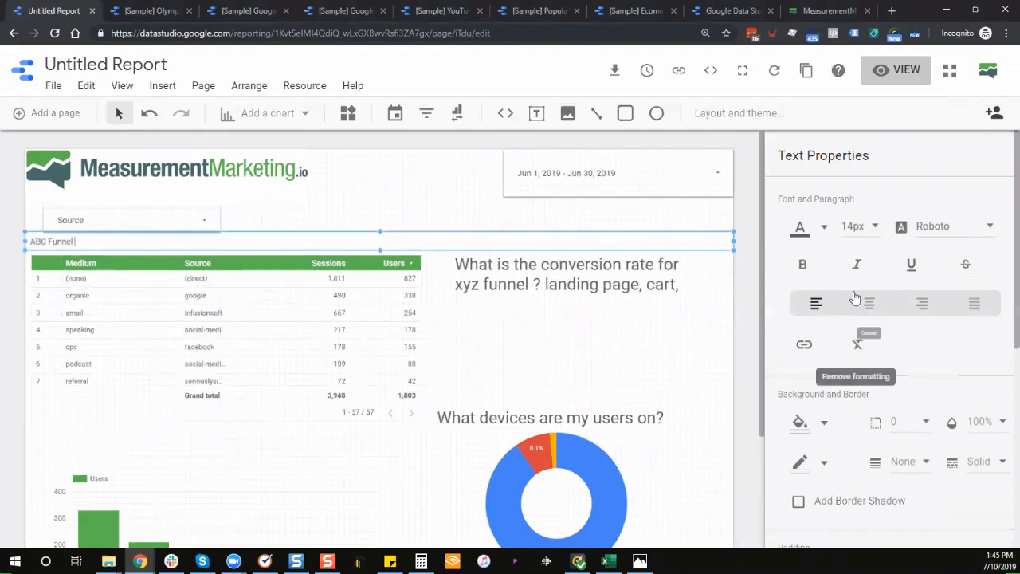
{"action": "scroll", "coordinate": [829, 351], "scroll_direction": "down", "scroll_amount": 1}
{"action": "left_click", "coordinate": [813, 360]}
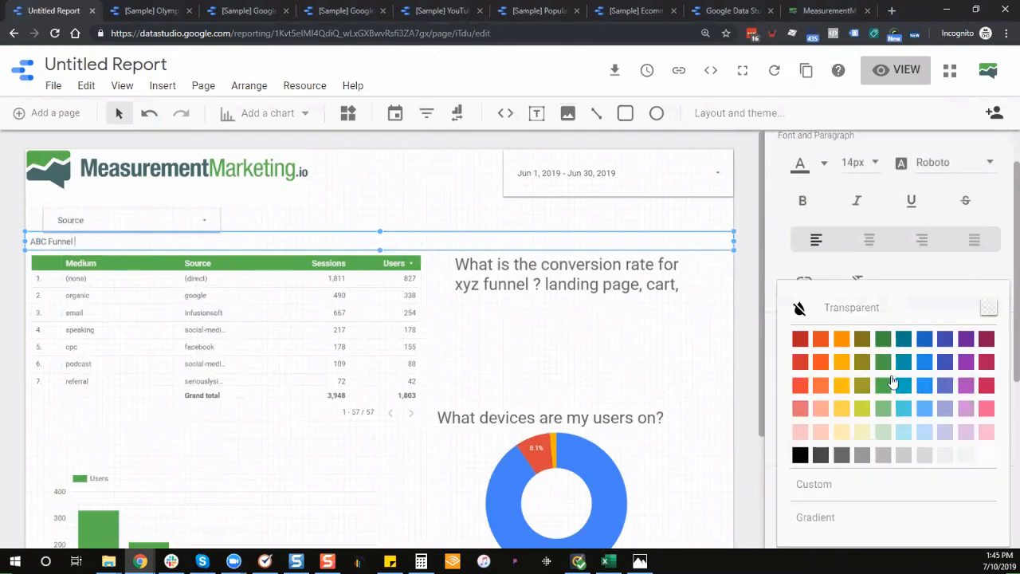
{"action": "left_click", "coordinate": [884, 386]}
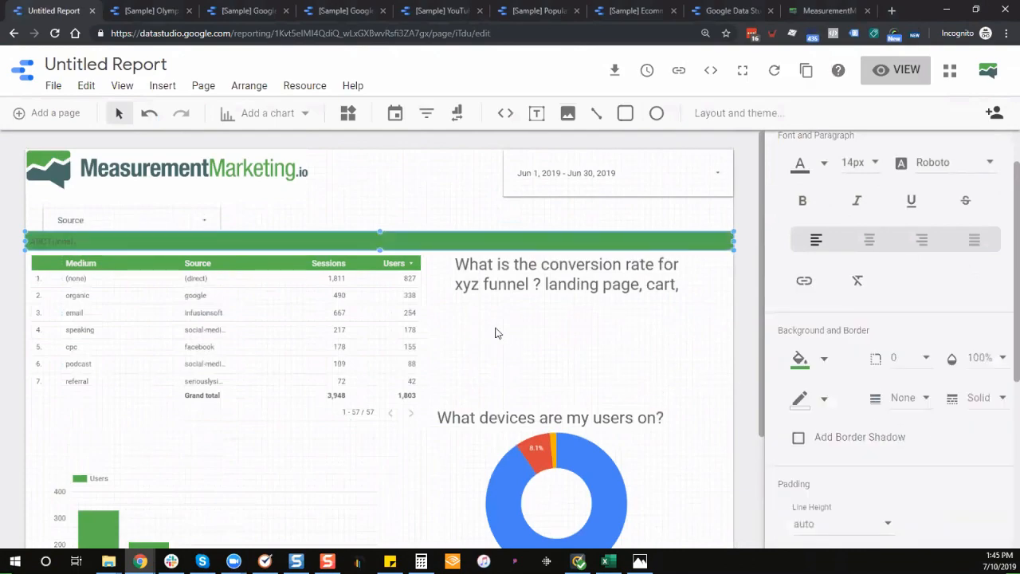
Set the ABC Funnel text's font size to 32px.
{"action": "triple_click", "coordinate": [463, 243]}
{"action": "left_click", "coordinate": [855, 162]}
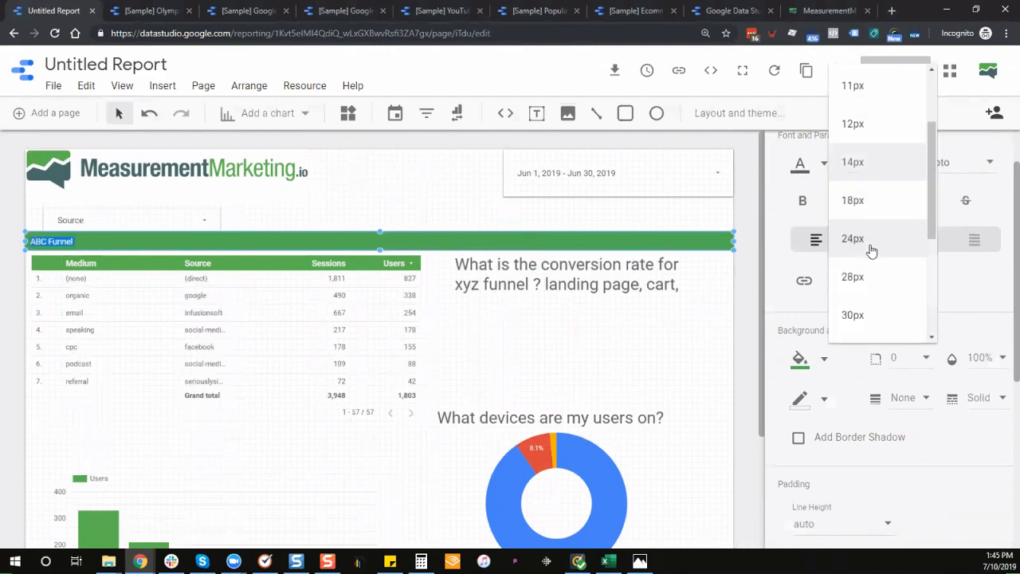
{"action": "scroll", "coordinate": [872, 255], "scroll_direction": "down", "scroll_amount": 2}
{"action": "left_click", "coordinate": [877, 292]}
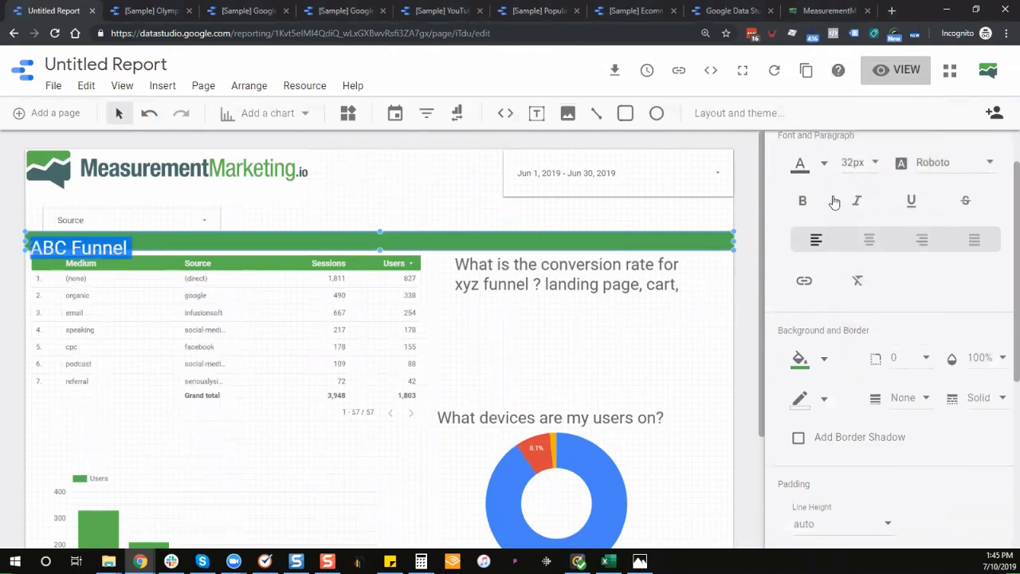
Move the Medium and Source table down to leave space below the ABC Funnel banner.
{"action": "left_click", "coordinate": [384, 311]}
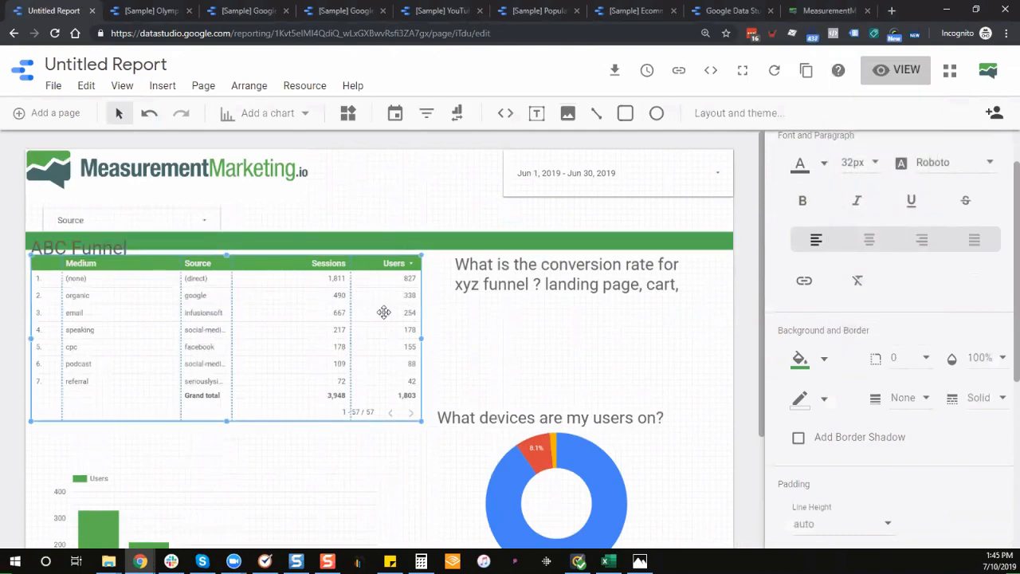
{"action": "key", "text": "Down"}
{"action": "key", "text": "Down"}
{"action": "key", "text": "Down"}
{"action": "key", "text": "Down"}
{"action": "key", "text": "Down"}
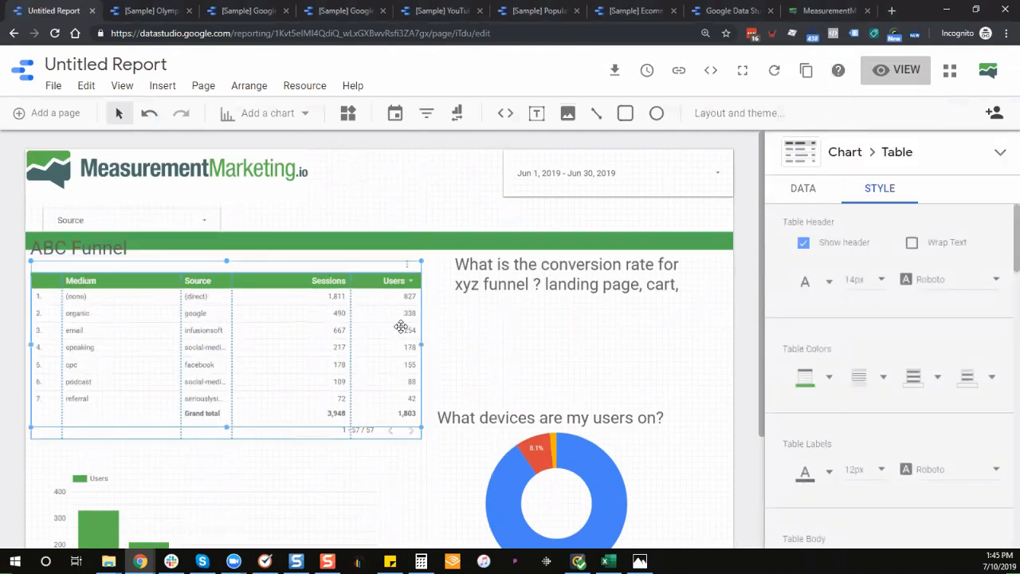
{"action": "key", "text": "Down"}
Move the conversion rate question text box down, clear of the ABC Funnel banner.
{"action": "left_click", "coordinate": [550, 268]}
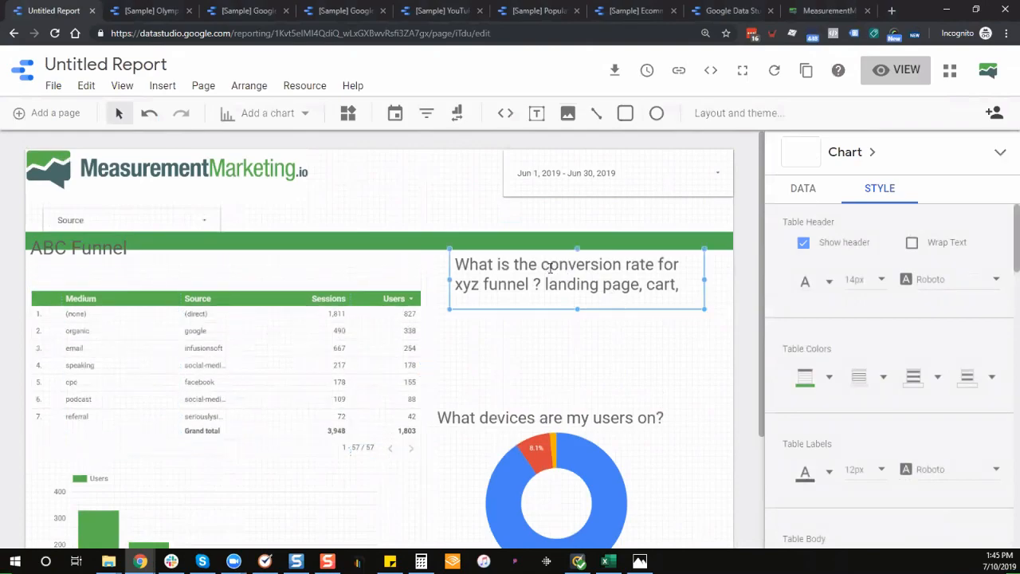
{"action": "key", "text": "Down"}
{"action": "key", "text": "Down"}
{"action": "key", "text": "Down"}
{"action": "key", "text": "Down"}
{"action": "key", "text": "Down"}
Make the ABC Funnel banner tall enough for its heading, and format the heading text as white and centered.
{"action": "left_click", "coordinate": [419, 242]}
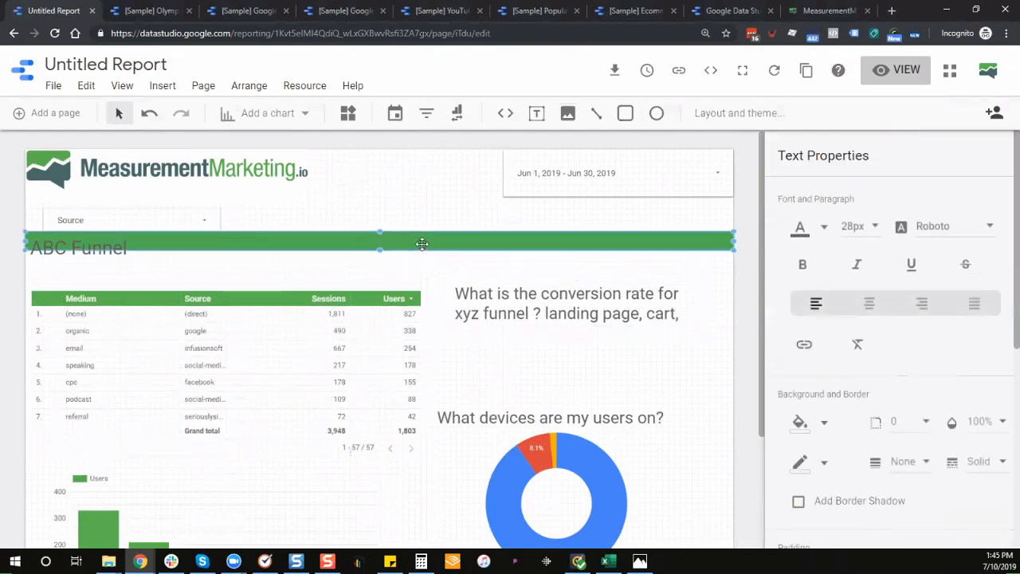
{"action": "left_click_drag", "start_coordinate": [380, 251], "coordinate": [380, 268]}
{"action": "double_click", "coordinate": [358, 244]}
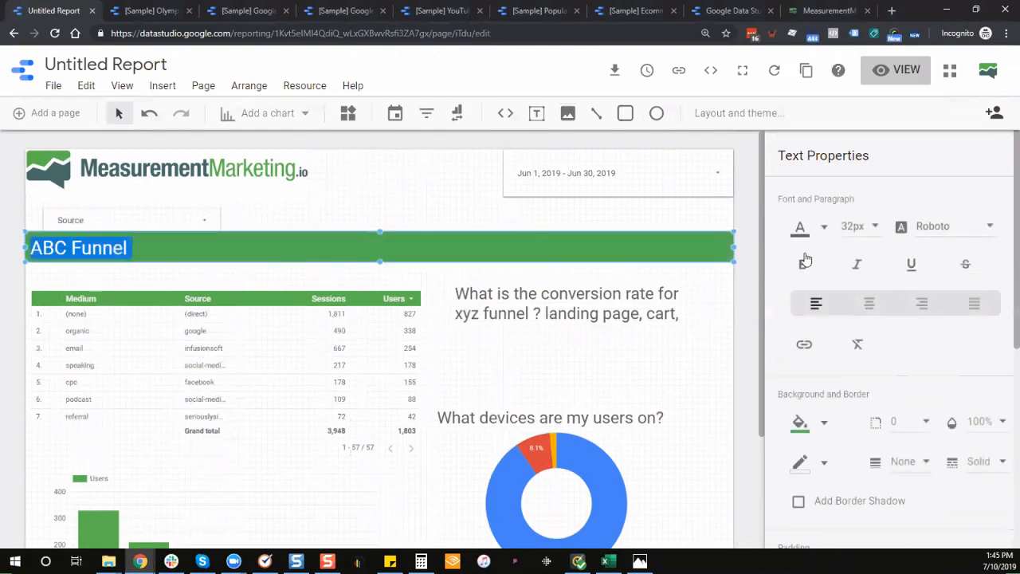
{"action": "left_click", "coordinate": [809, 239]}
{"action": "left_click", "coordinate": [980, 370]}
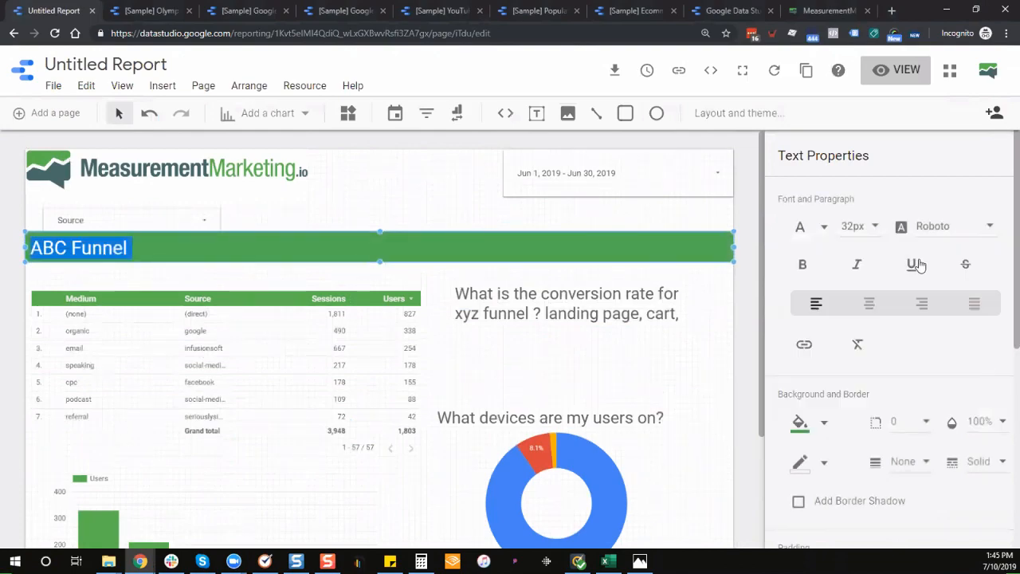
{"action": "left_click", "coordinate": [869, 304]}
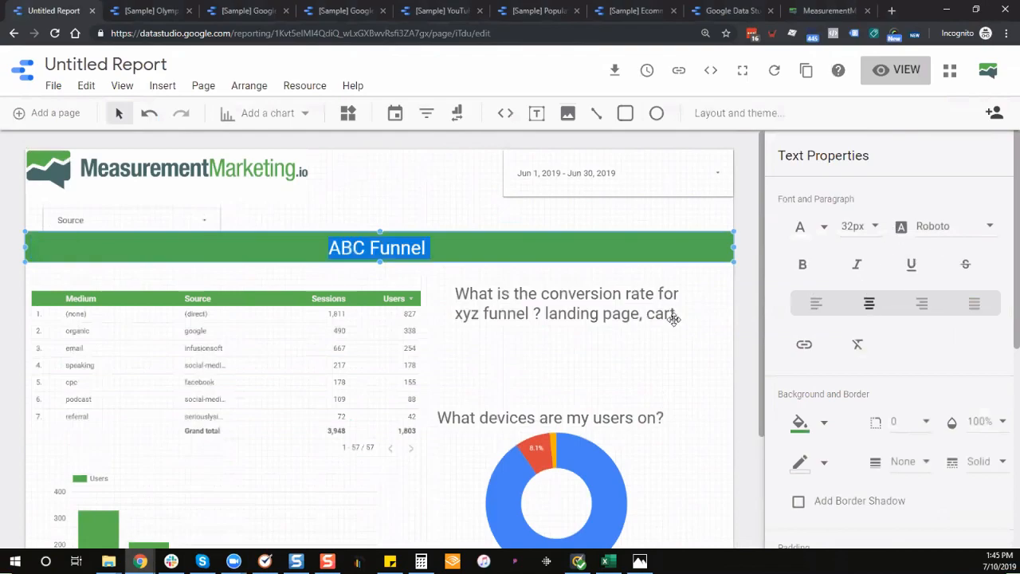
{"action": "left_click", "coordinate": [397, 224]}
Duplicate the ABC Funnel banner and place the copy below the Medium and Source table, aligned with the page's side edges.
{"action": "left_click", "coordinate": [134, 250]}
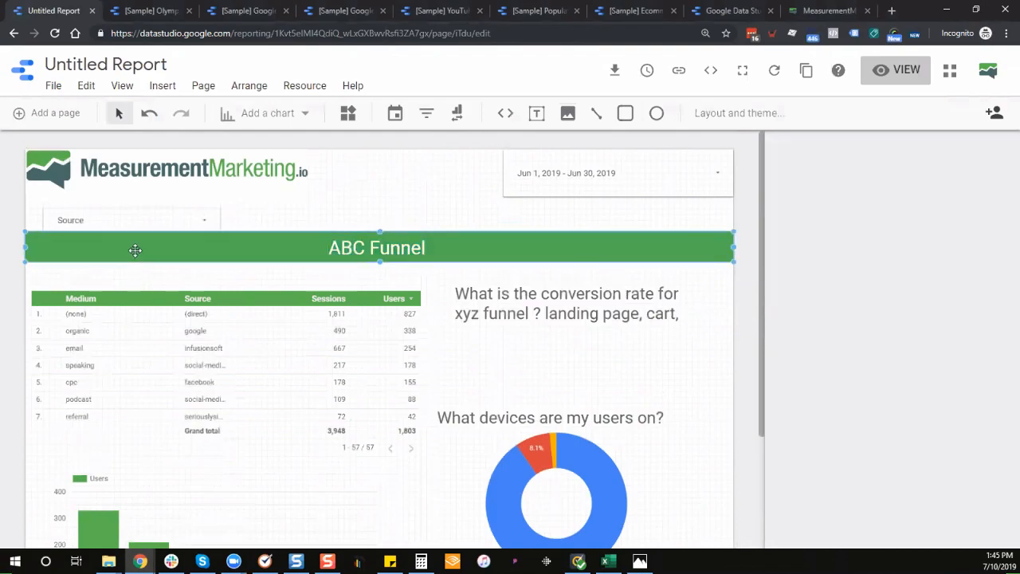
{"action": "key", "text": "ctrl+d"}
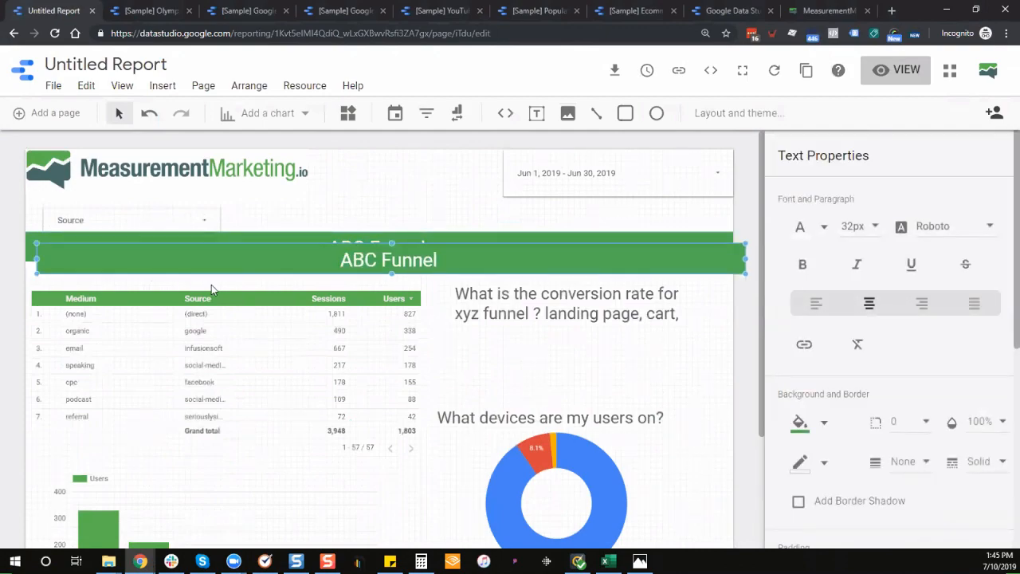
{"action": "key", "text": "Left"}
{"action": "key", "text": "Down"}
{"action": "key", "text": "Down"}
{"action": "key", "text": "Down"}
{"action": "key", "text": "Down"}
{"action": "key", "text": "Down"}
{"action": "key", "text": "Down"}
{"action": "key", "text": "Down"}
{"action": "key", "text": "Down"}
{"action": "key", "text": "Down"}
{"action": "key", "text": "Down"}
{"action": "key", "text": "Down"}
{"action": "key", "text": "Down"}
{"action": "key", "text": "Down"}
{"action": "key", "text": "Down"}
{"action": "key", "text": "Down"}
{"action": "key", "text": "Down"}
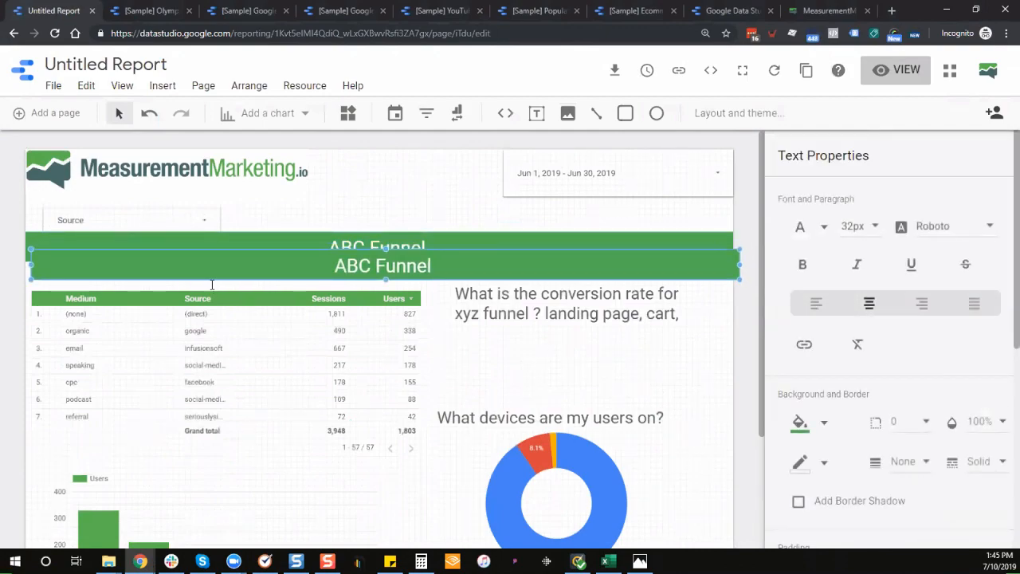
{"action": "key", "text": "Down"}
{"action": "key", "text": "Down"}
{"action": "key", "text": "Down"}
{"action": "key", "text": "Down"}
{"action": "key", "text": "Down"}
{"action": "key", "text": "Down"}
{"action": "key", "text": "Down"}
{"action": "key", "text": "Down"}
{"action": "key", "text": "Down"}
{"action": "key", "text": "Down"}
{"action": "key", "text": "Down"}
{"action": "key", "text": "Down"}
{"action": "key", "text": "Down"}
{"action": "key", "text": "Down"}
{"action": "key", "text": "Down"}
{"action": "key", "text": "Down"}
{"action": "key", "text": "Down"}
{"action": "key", "text": "Down"}
{"action": "key", "text": "Down"}
{"action": "key", "text": "Down"}
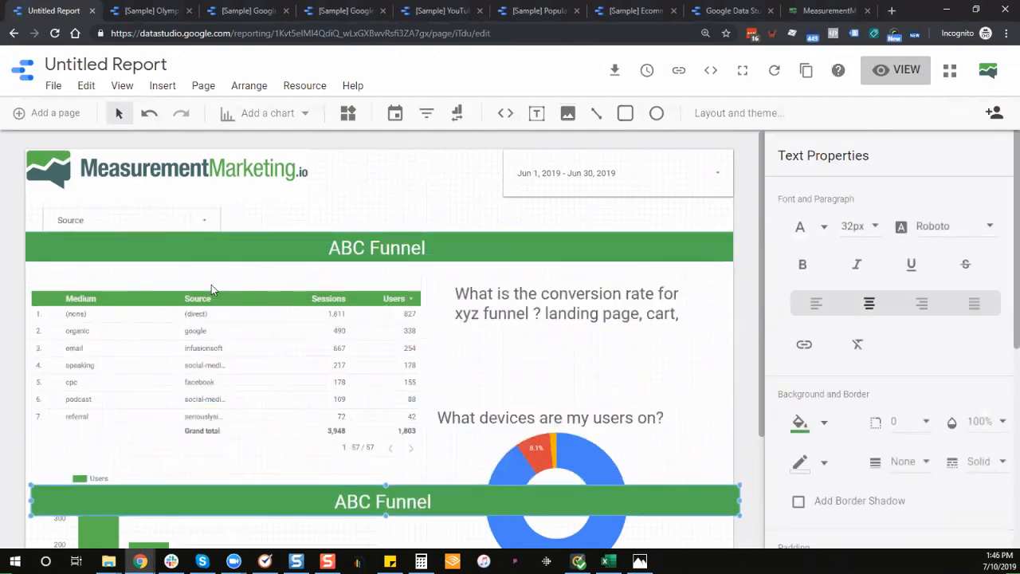
{"action": "key", "text": "Left"}
Change the duplicated banner's heading to "XYZ Funnel".
{"action": "double_click", "coordinate": [368, 490]}
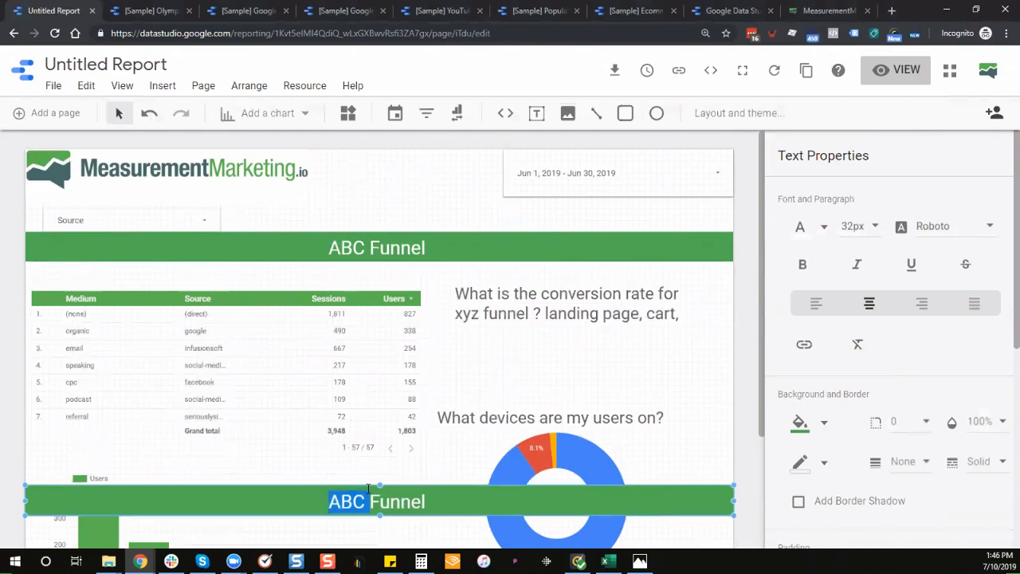
{"action": "type", "text": "XYZ"}
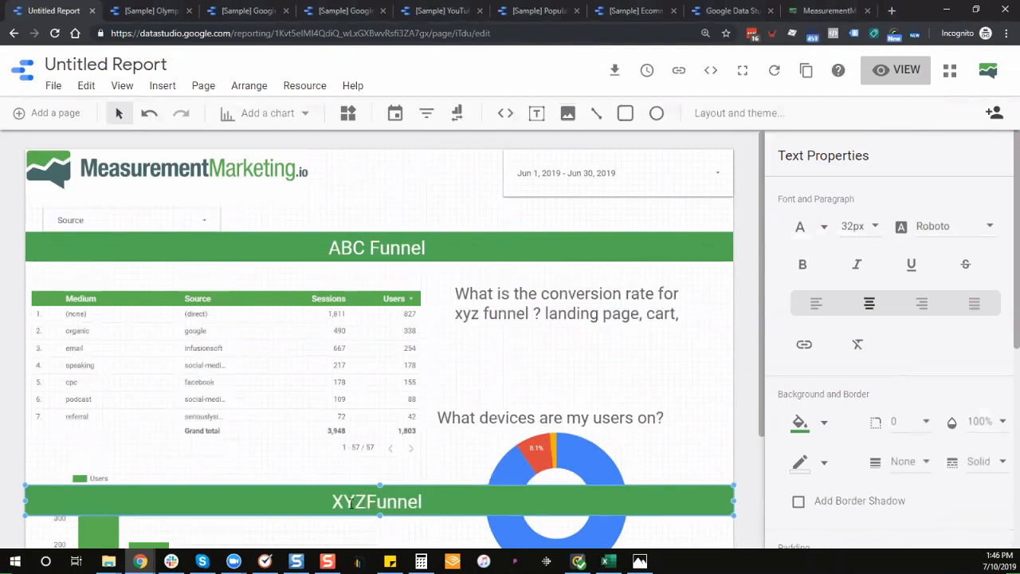
{"action": "left_click", "coordinate": [462, 448]}
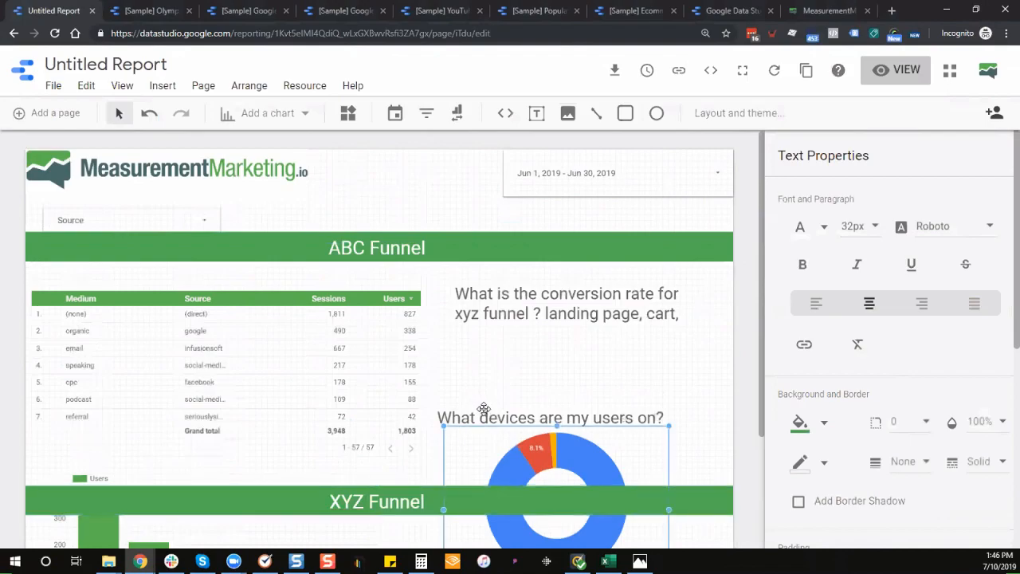
Move the Users bar chart directly below the XYZ Funnel banner, against the page's left edge.
{"action": "scroll", "coordinate": [478, 410], "scroll_direction": "down", "scroll_amount": 2}
{"action": "left_click", "coordinate": [233, 414]}
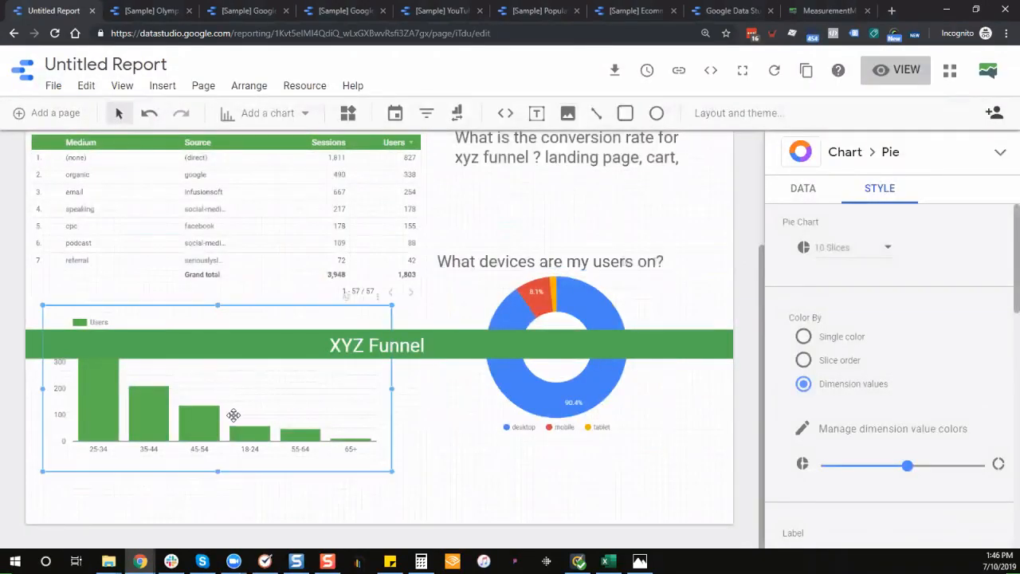
{"action": "key", "text": "Down"}
{"action": "key", "text": "Down"}
{"action": "key", "text": "Down"}
{"action": "key", "text": "Down"}
{"action": "key", "text": "Down"}
{"action": "key", "text": "Down"}
{"action": "key", "text": "Down"}
{"action": "key", "text": "Down"}
{"action": "key", "text": "Down"}
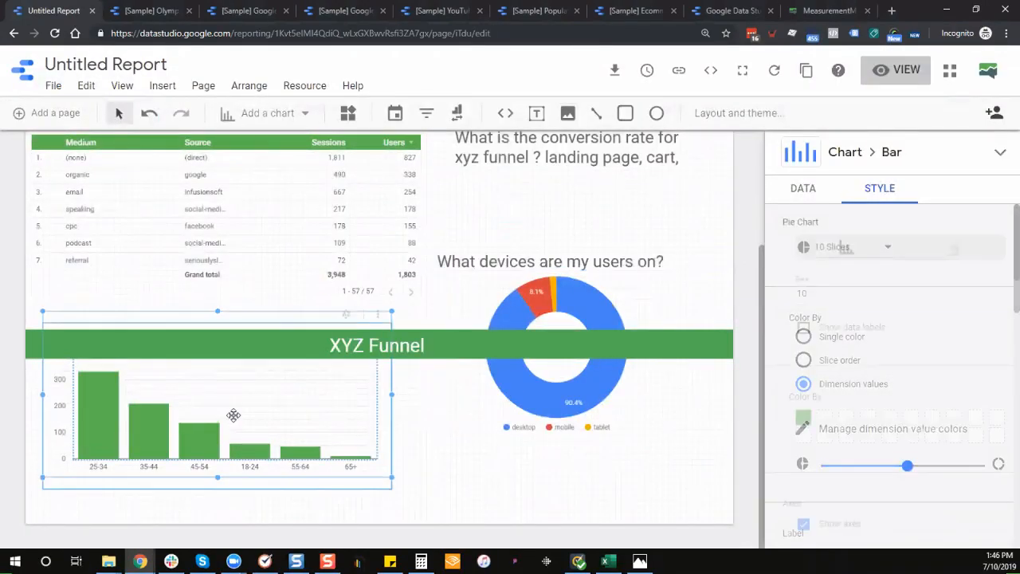
{"action": "key", "text": "Left"}
{"action": "key", "text": "Left"}
{"action": "key", "text": "Left"}
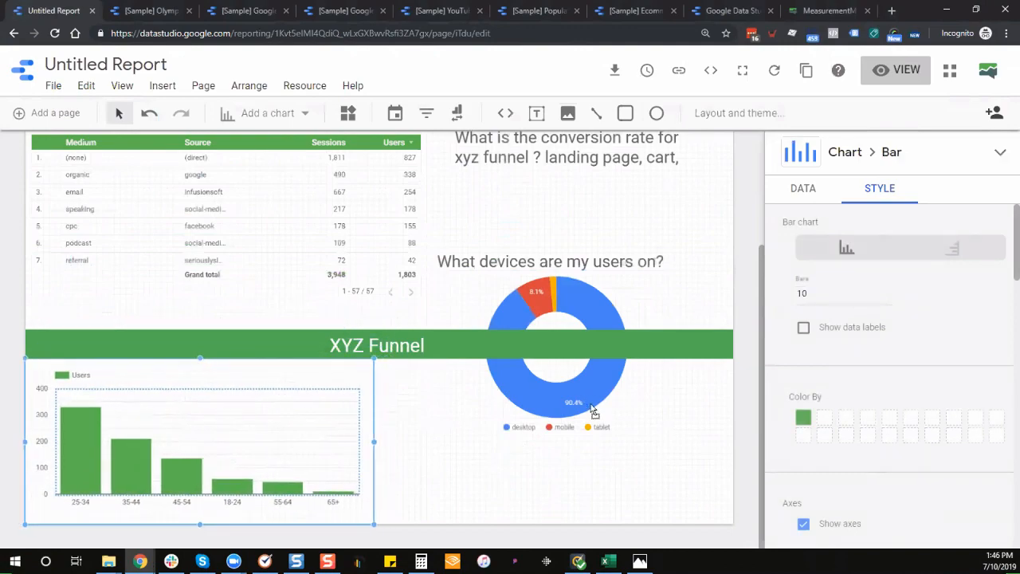
Move the device donut chart below the XYZ Funnel banner, beside the bar chart.
{"action": "left_click_drag", "start_coordinate": [595, 409], "coordinate": [601, 497]}
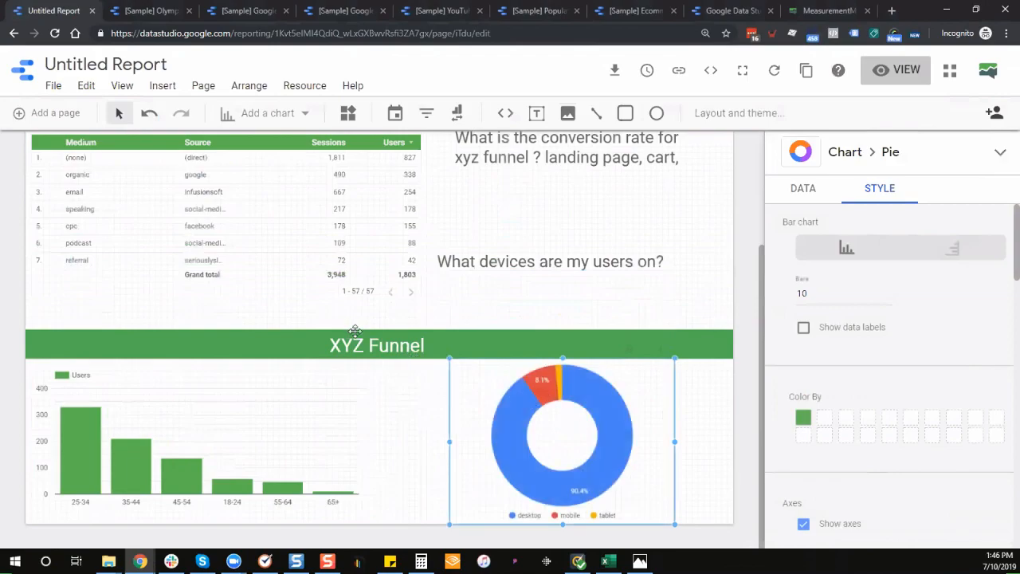
{"action": "scroll", "coordinate": [353, 330], "scroll_direction": "up", "scroll_amount": 2}
{"action": "scroll", "coordinate": [361, 271], "scroll_direction": "down", "scroll_amount": 1}
{"action": "scroll", "coordinate": [183, 323], "scroll_direction": "down", "scroll_amount": 2}
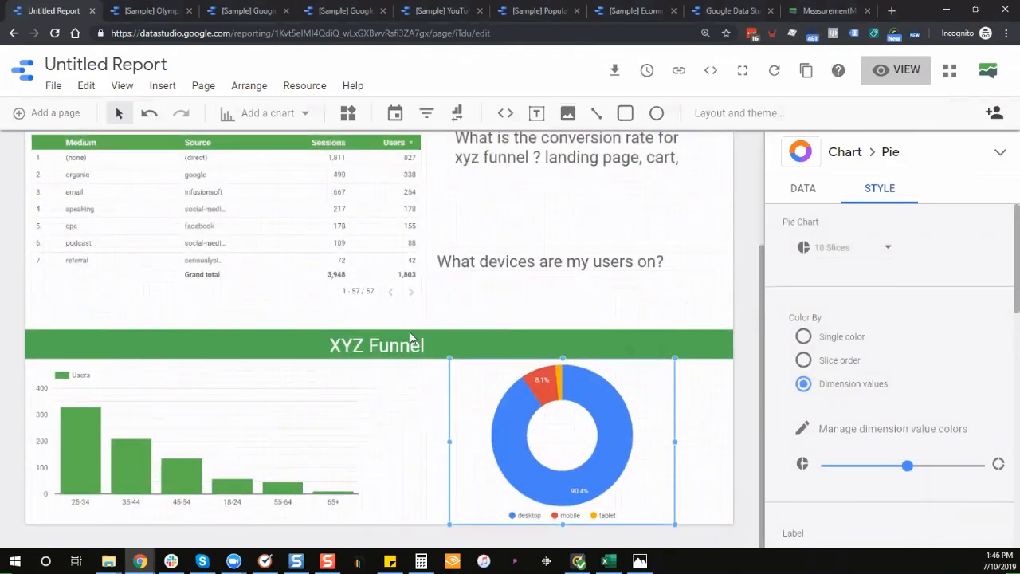
Set the report's canvas height to 1200 px in the layout settings.
{"action": "left_click", "coordinate": [416, 393]}
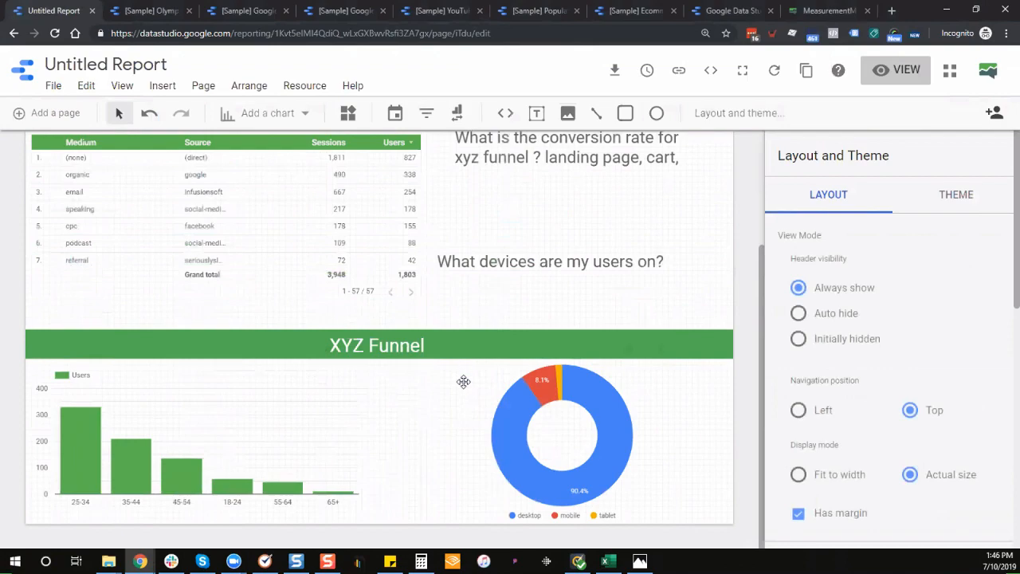
{"action": "scroll", "coordinate": [469, 395], "scroll_direction": "up", "scroll_amount": 1}
{"action": "scroll", "coordinate": [469, 394], "scroll_direction": "down", "scroll_amount": 1}
{"action": "scroll", "coordinate": [939, 373], "scroll_direction": "down", "scroll_amount": 1}
{"action": "scroll", "coordinate": [939, 372], "scroll_direction": "down", "scroll_amount": 2}
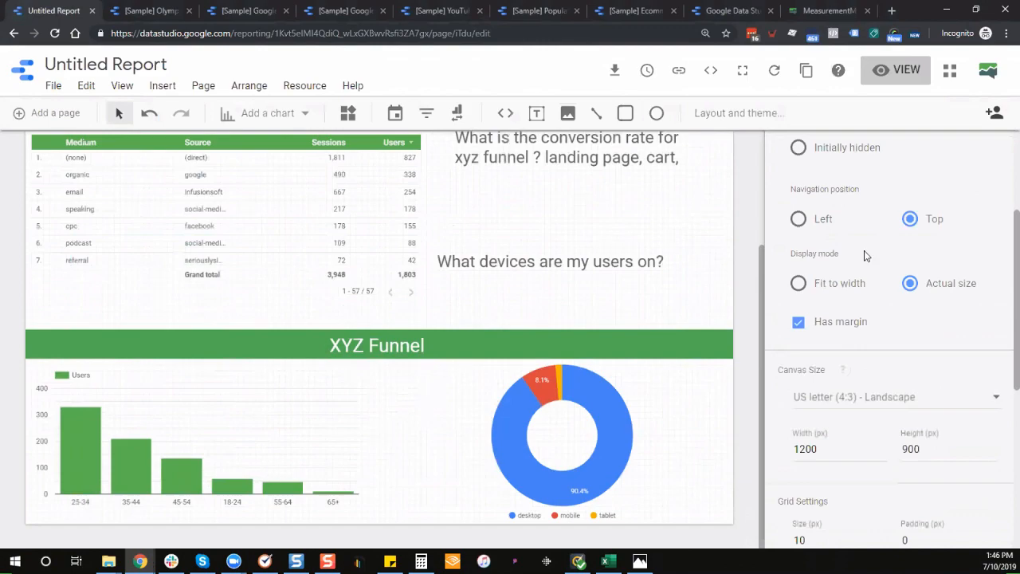
{"action": "scroll", "coordinate": [868, 223], "scroll_direction": "up", "scroll_amount": 3}
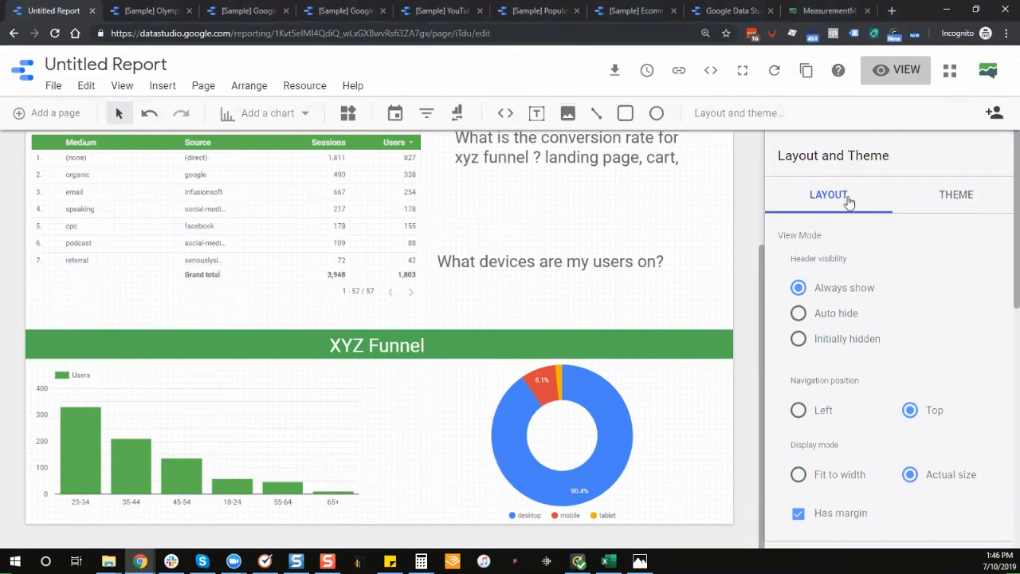
{"action": "scroll", "coordinate": [848, 201], "scroll_direction": "down", "scroll_amount": 4}
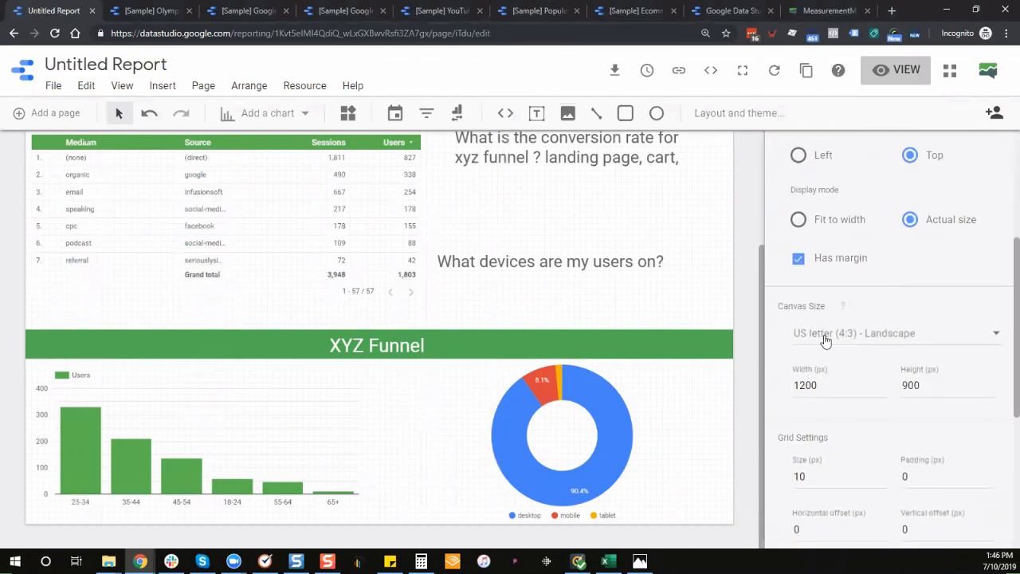
{"action": "left_click", "coordinate": [826, 339]}
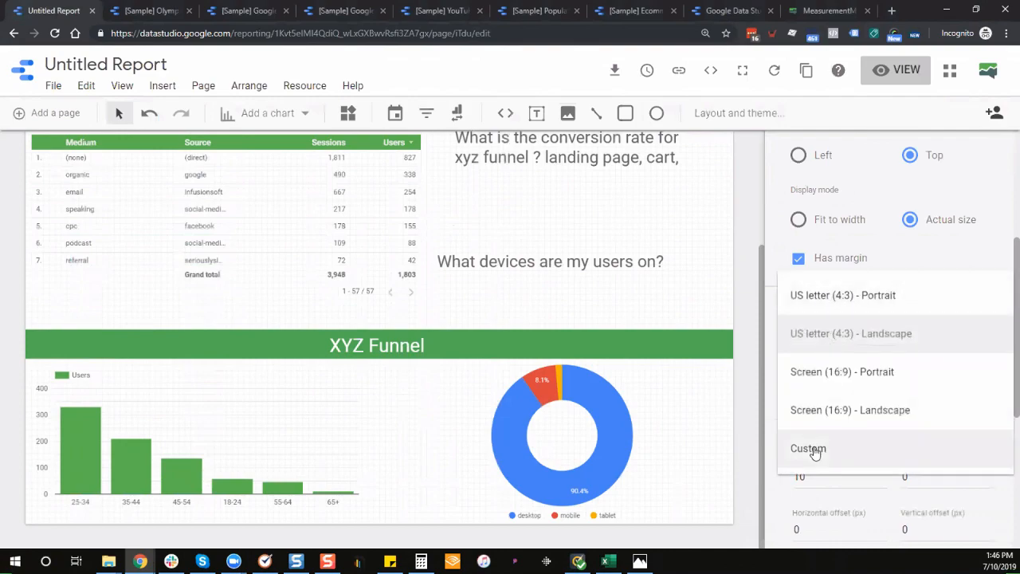
{"action": "left_click", "coordinate": [829, 335]}
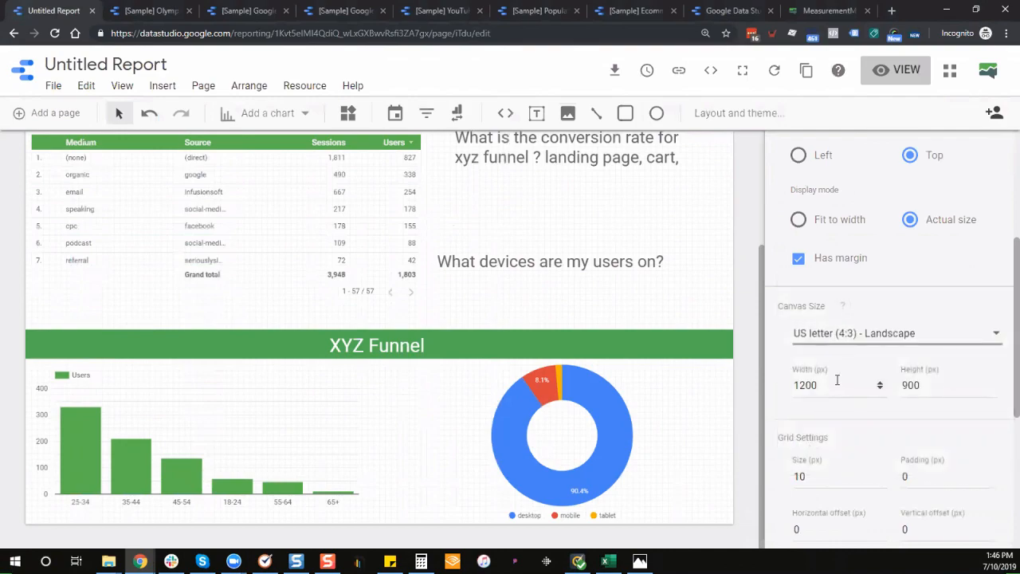
{"action": "double_click", "coordinate": [915, 384]}
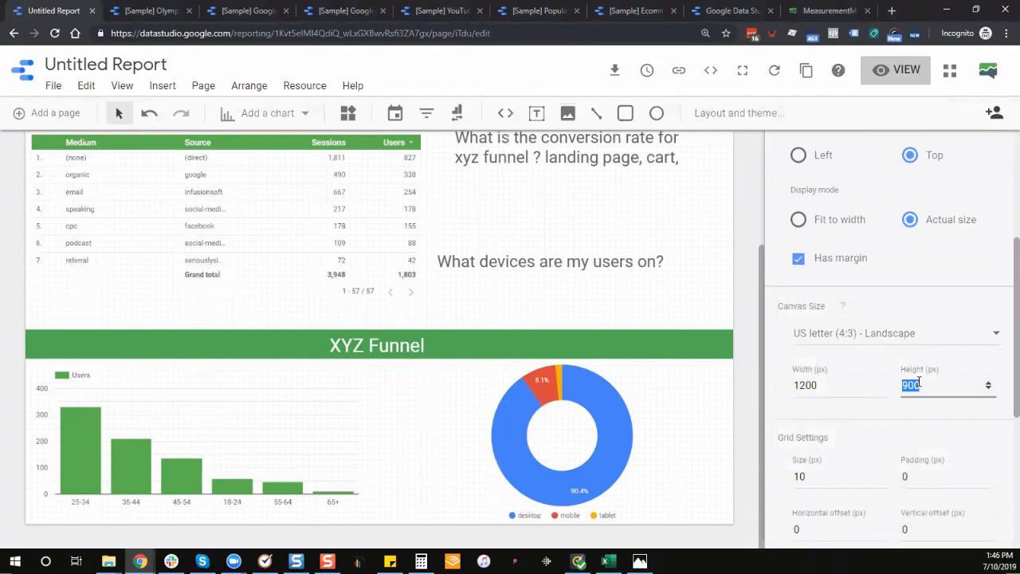
{"action": "type", "text": "1200"}
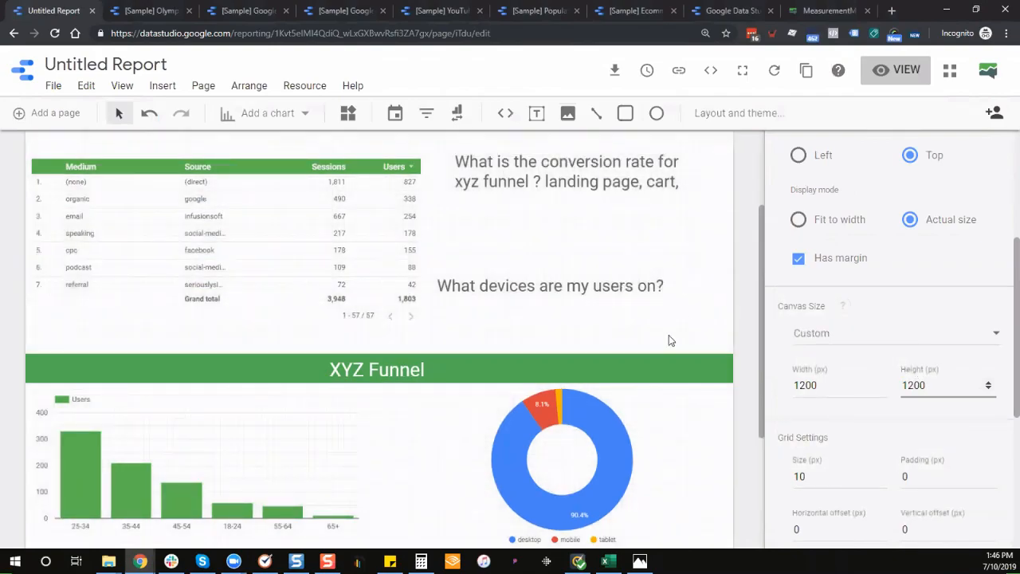
Add a second page to the report.
{"action": "scroll", "coordinate": [682, 359], "scroll_direction": "down", "scroll_amount": 2}
{"action": "scroll", "coordinate": [463, 355], "scroll_direction": "down", "scroll_amount": 1}
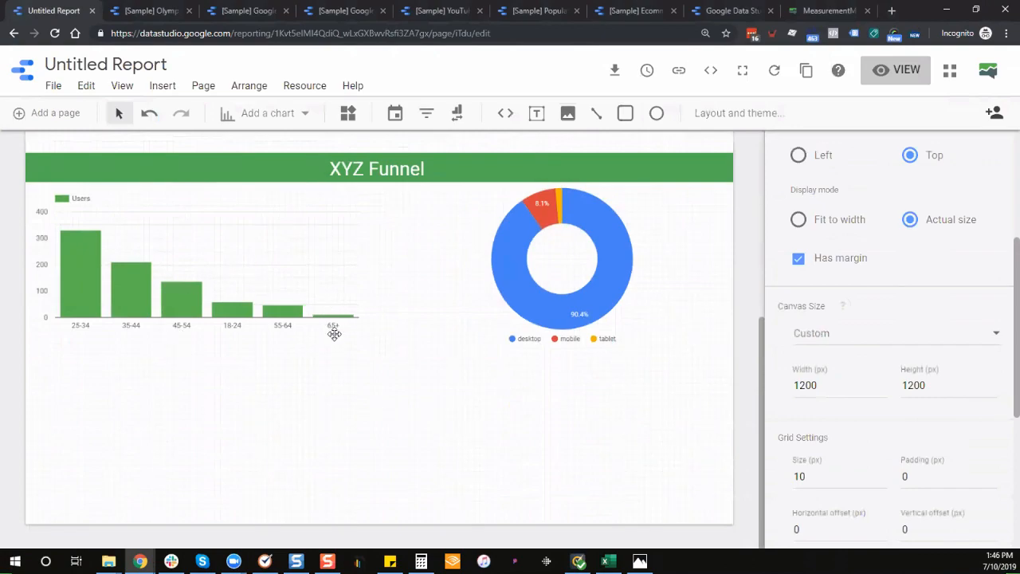
{"action": "scroll", "coordinate": [422, 369], "scroll_direction": "up", "scroll_amount": 1}
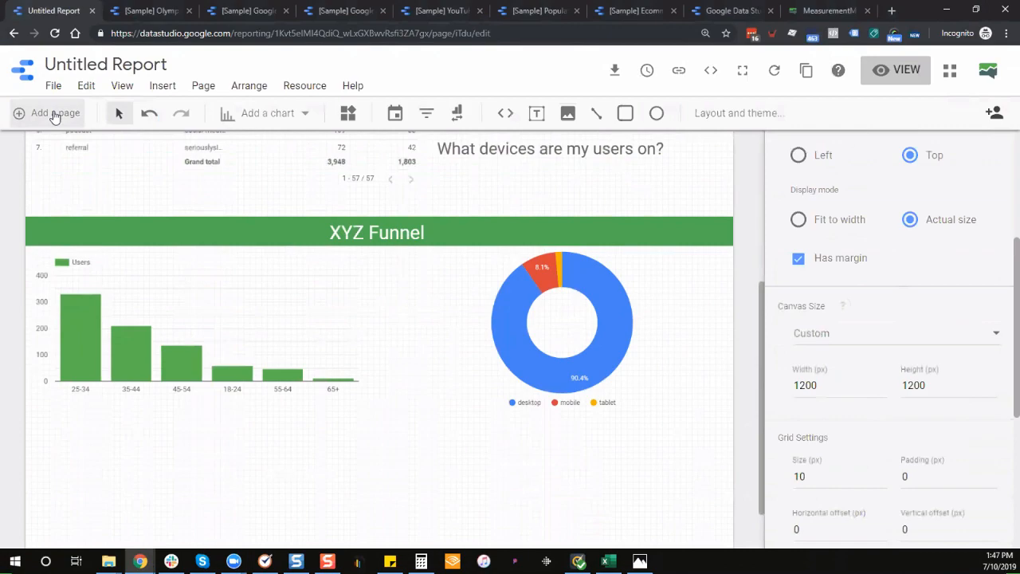
{"action": "left_click", "coordinate": [54, 115]}
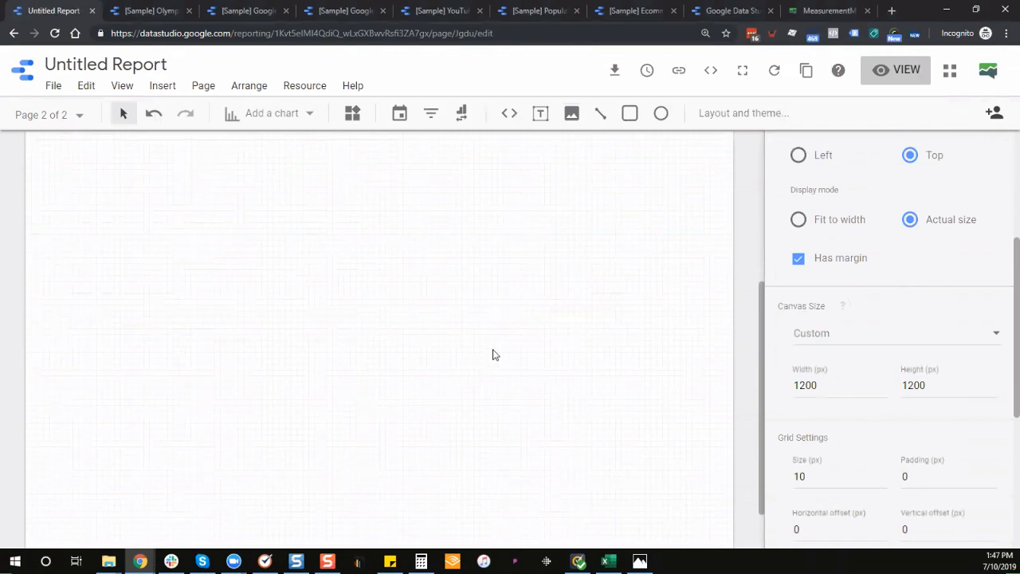
Examine the blank second page and its layout, canvas size and grid settings.
{"action": "scroll", "coordinate": [518, 313], "scroll_direction": "up", "scroll_amount": 2}
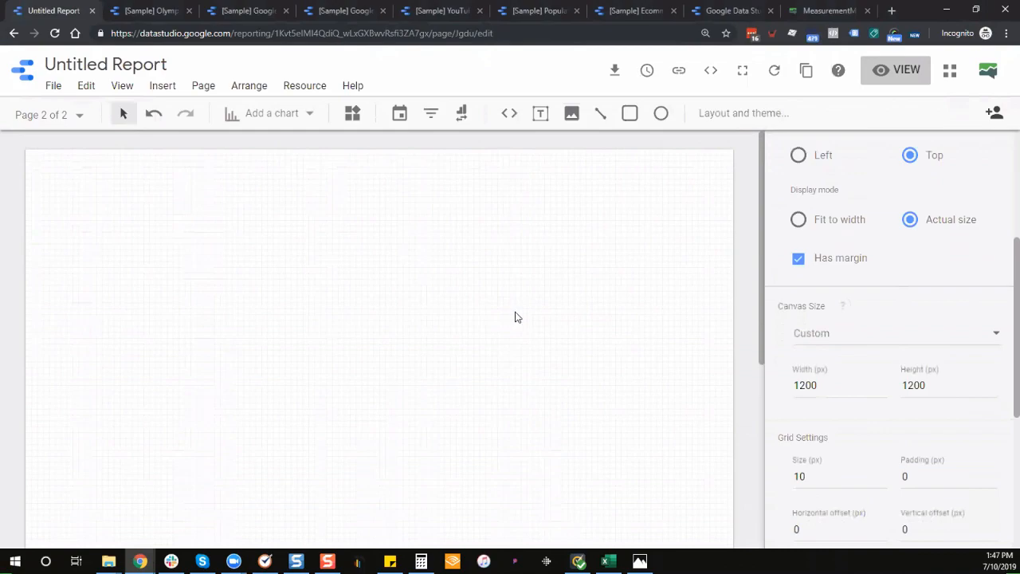
{"action": "scroll", "coordinate": [518, 318], "scroll_direction": "down", "scroll_amount": 1}
{"action": "scroll", "coordinate": [519, 320], "scroll_direction": "up", "scroll_amount": 1}
{"action": "scroll", "coordinate": [886, 316], "scroll_direction": "up", "scroll_amount": 4}
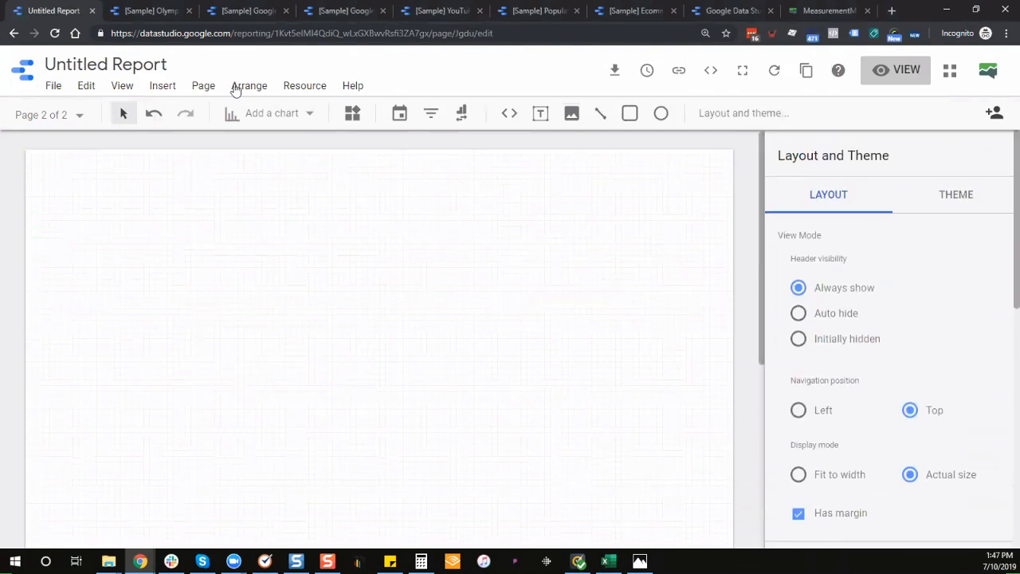
{"action": "scroll", "coordinate": [838, 333], "scroll_direction": "down", "scroll_amount": 1}
{"action": "scroll", "coordinate": [838, 332], "scroll_direction": "down", "scroll_amount": 3}
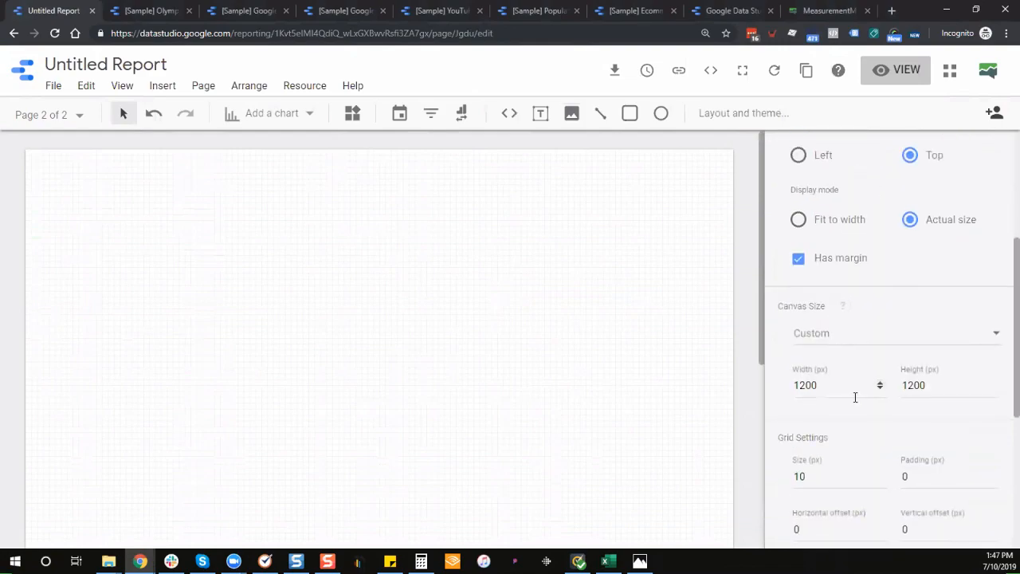
{"action": "scroll", "coordinate": [944, 391], "scroll_direction": "up", "scroll_amount": 1}
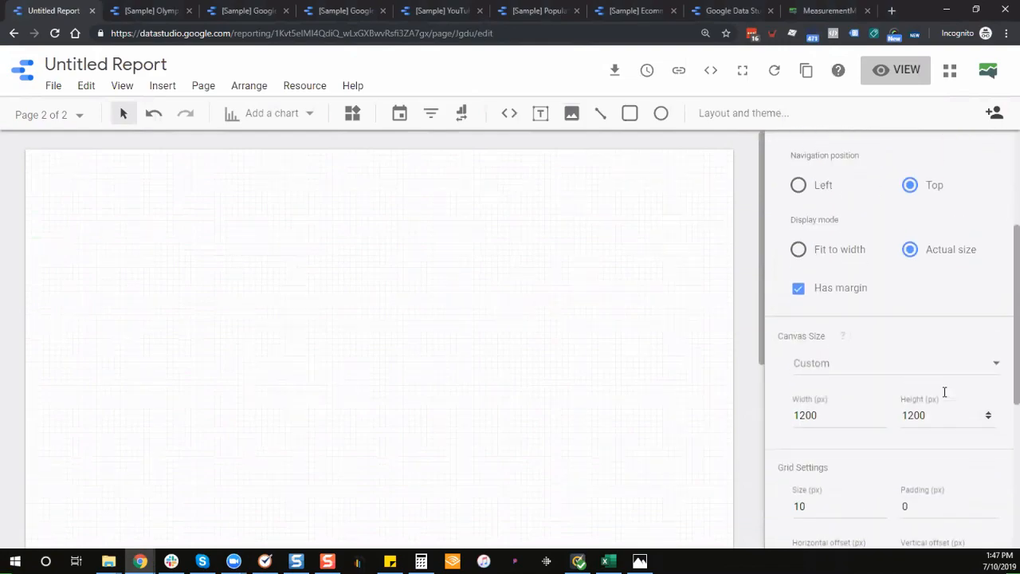
{"action": "scroll", "coordinate": [945, 391], "scroll_direction": "down", "scroll_amount": 3}
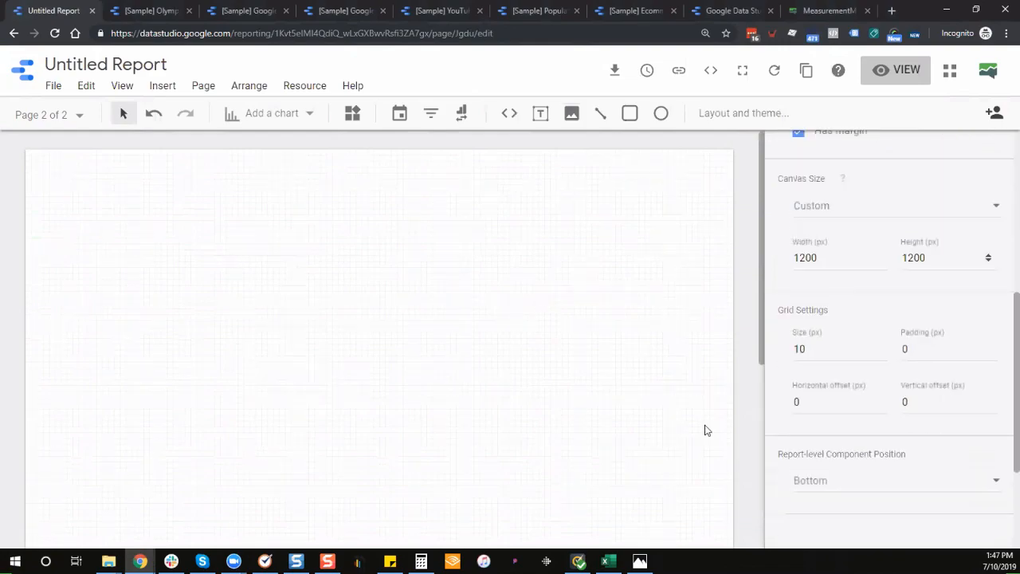
Open the report's sharing dialog to review how to invite people, and close it without adding anyone.
{"action": "scroll", "coordinate": [837, 395], "scroll_direction": "down", "scroll_amount": 3}
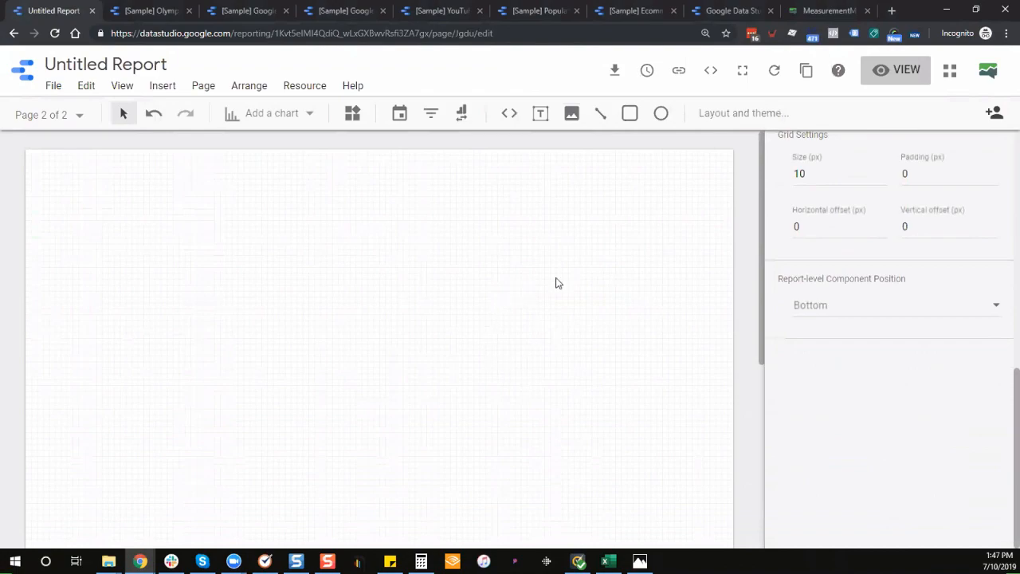
{"action": "left_click", "coordinate": [995, 115]}
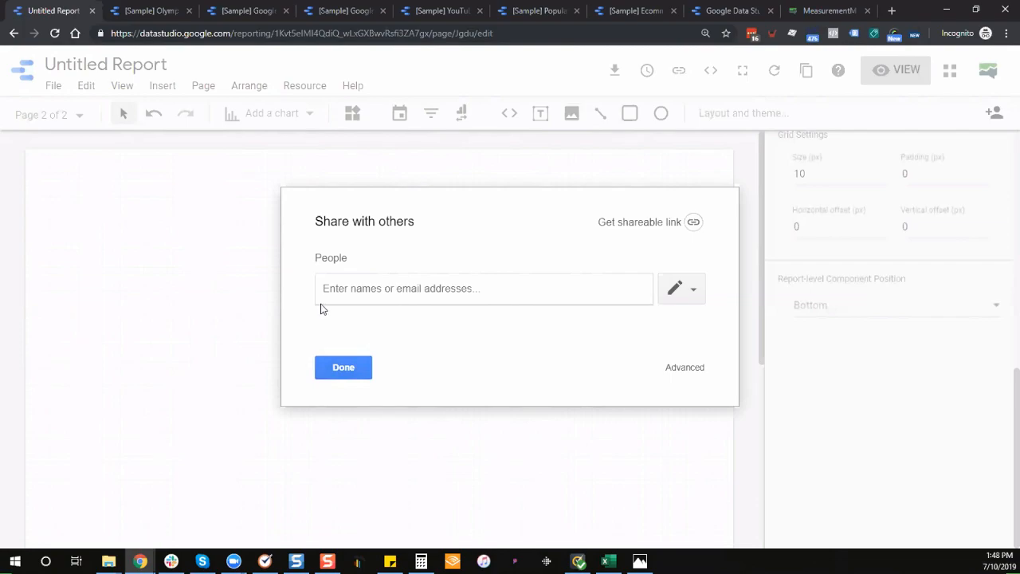
{"action": "left_click", "coordinate": [346, 377]}
{"action": "left_click", "coordinate": [345, 376]}
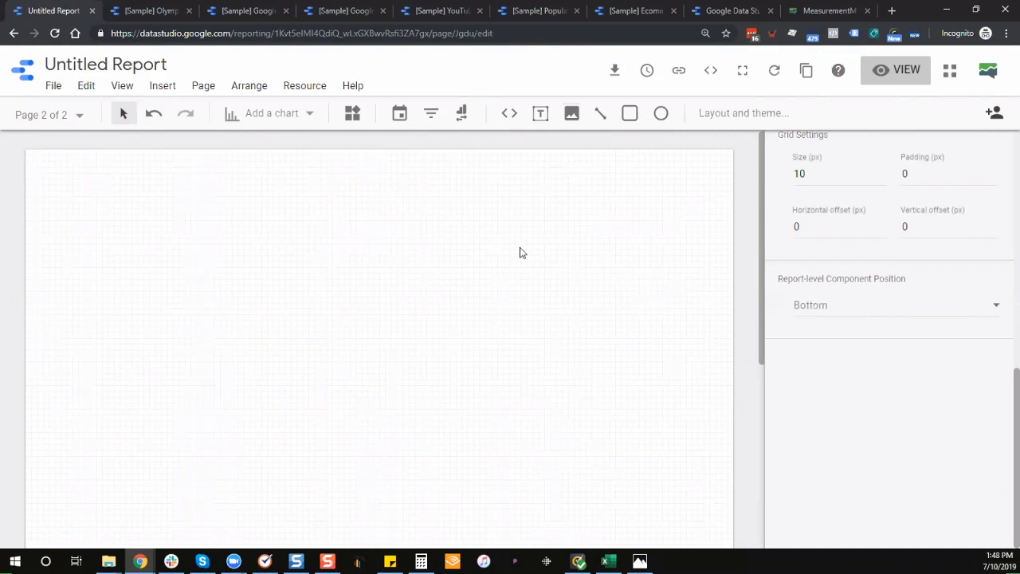
{"action": "scroll", "coordinate": [849, 269], "scroll_direction": "up", "scroll_amount": 10}
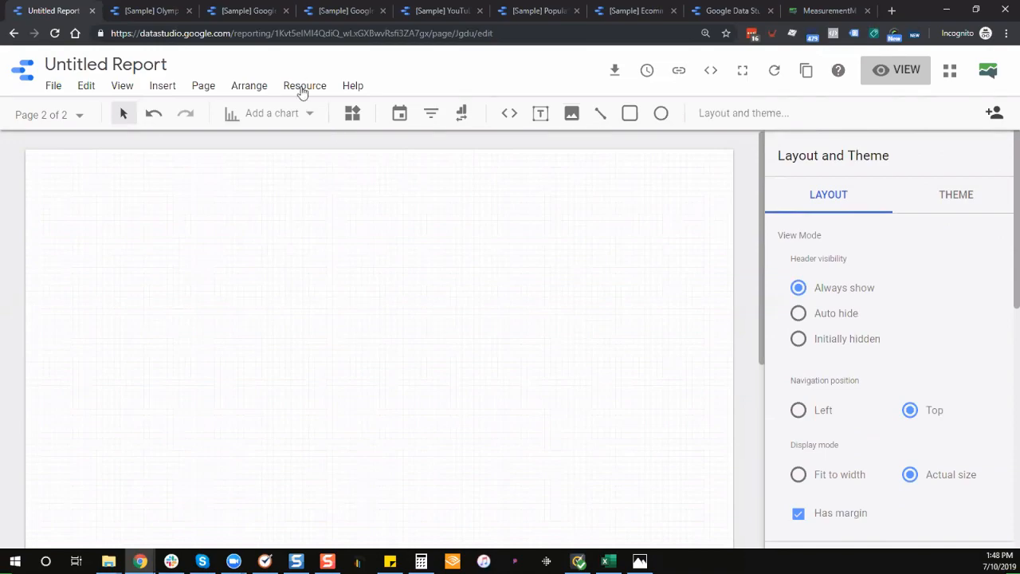
Go to the Data Studio home page, list the data sources and show the available actions for GDS Data Source (NO PARAMS).
{"action": "left_click", "coordinate": [150, 11]}
{"action": "left_click", "coordinate": [21, 72]}
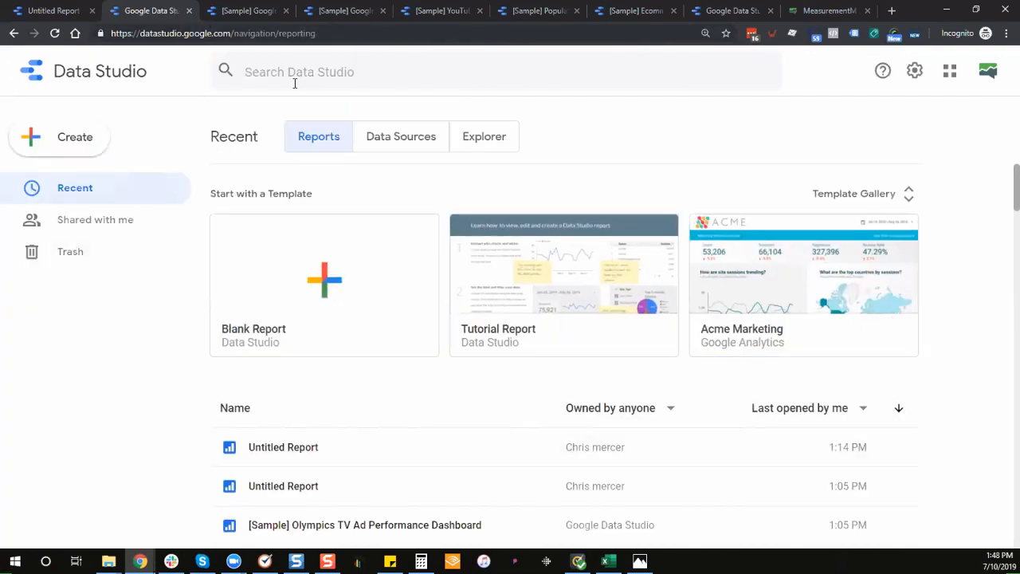
{"action": "left_click", "coordinate": [418, 150]}
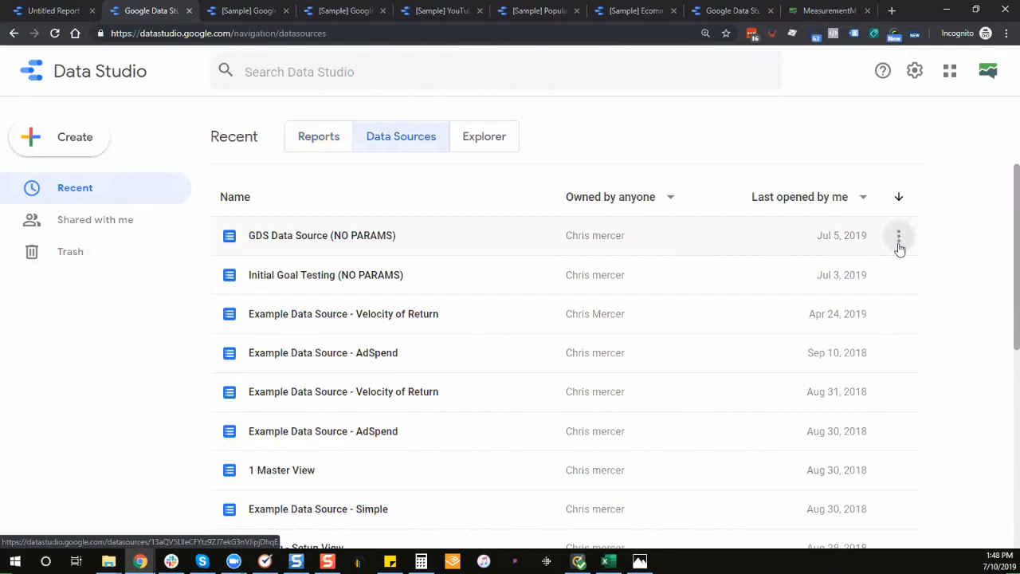
{"action": "left_click", "coordinate": [899, 241]}
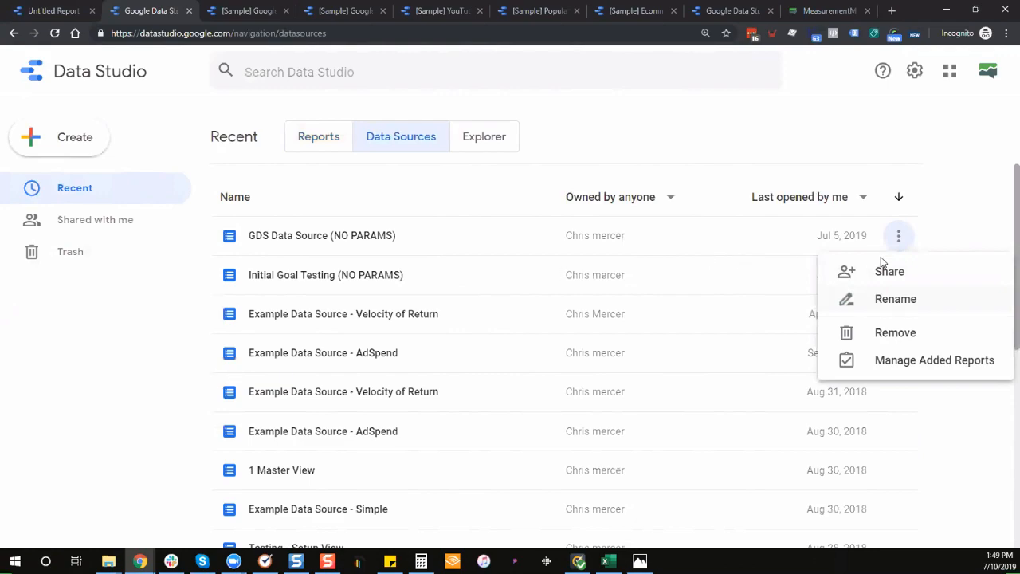
Return to the untitled report, check its page list, and preview it in view mode going from page 2 back to page 1.
{"action": "left_click", "coordinate": [30, 9]}
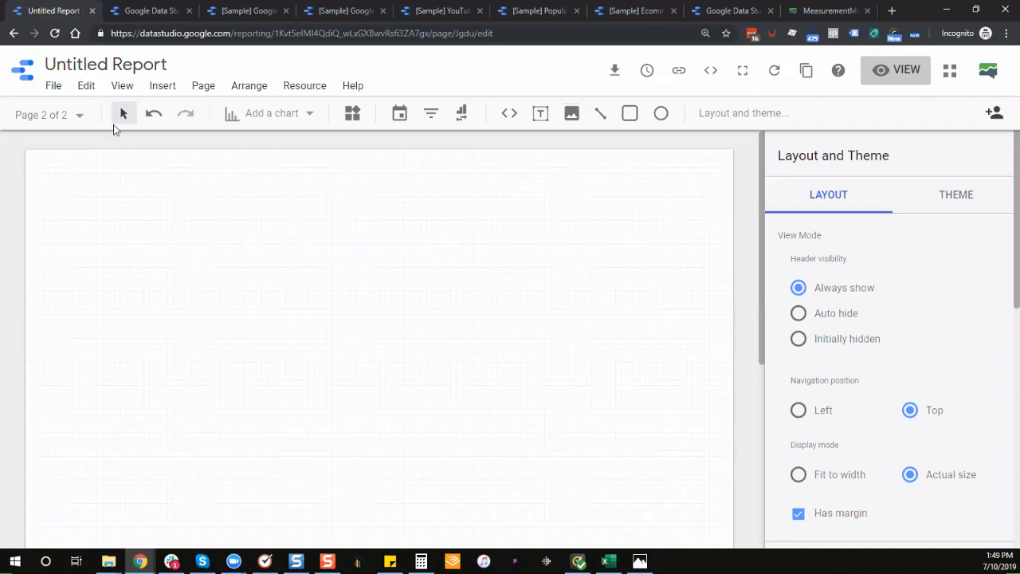
{"action": "left_click", "coordinate": [68, 121]}
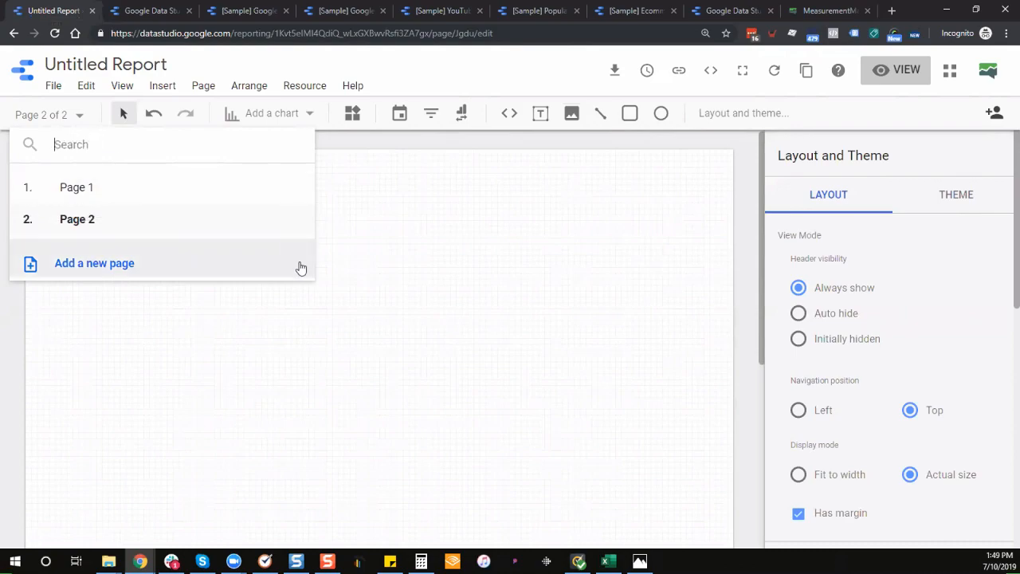
{"action": "left_click", "coordinate": [611, 342]}
{"action": "left_click", "coordinate": [895, 70]}
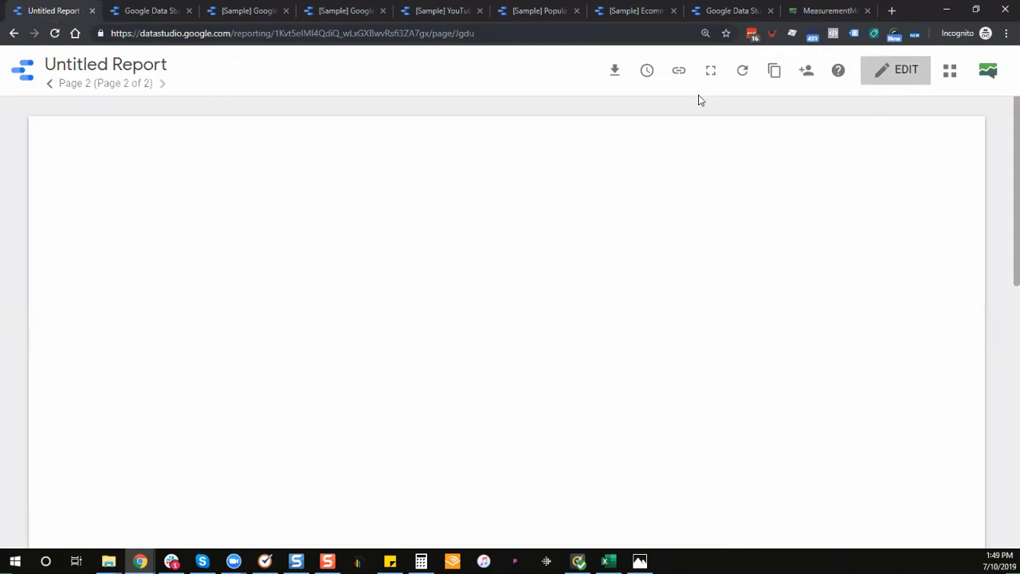
{"action": "left_click", "coordinate": [49, 86]}
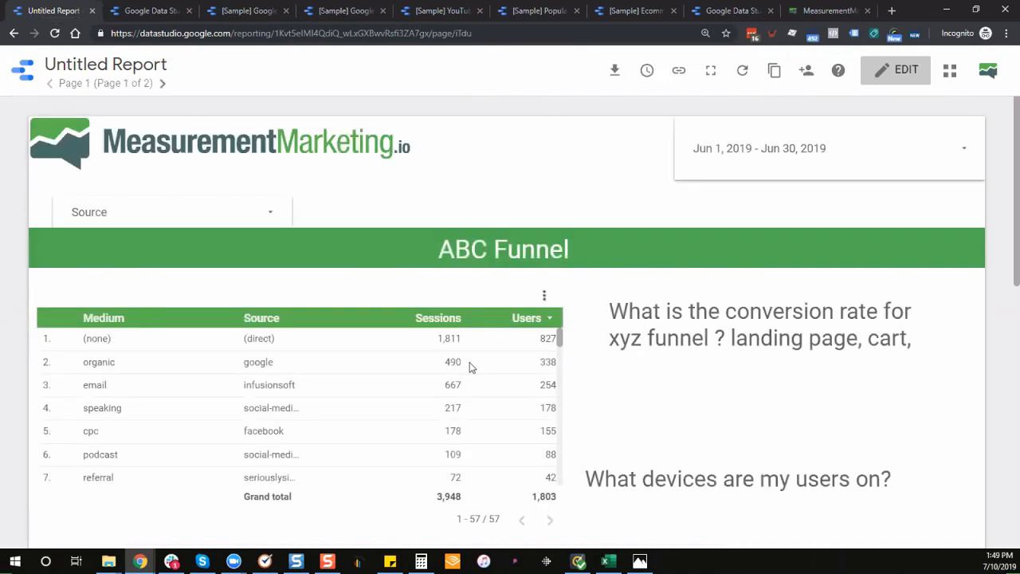
Set the report's navigation position to Left and try collapsing and expanding the page list in view mode.
{"action": "left_click", "coordinate": [888, 69]}
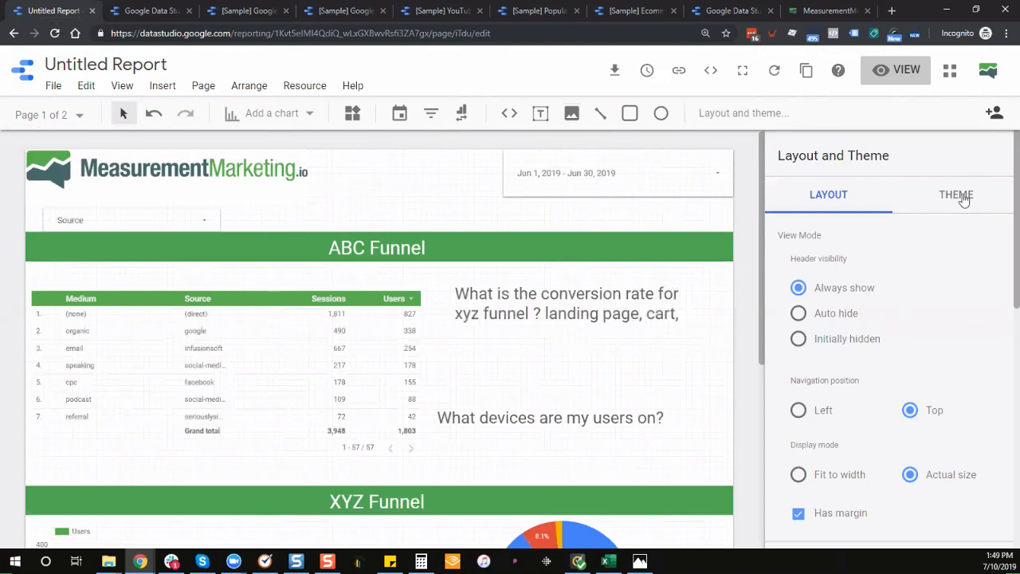
{"action": "left_click", "coordinate": [799, 411]}
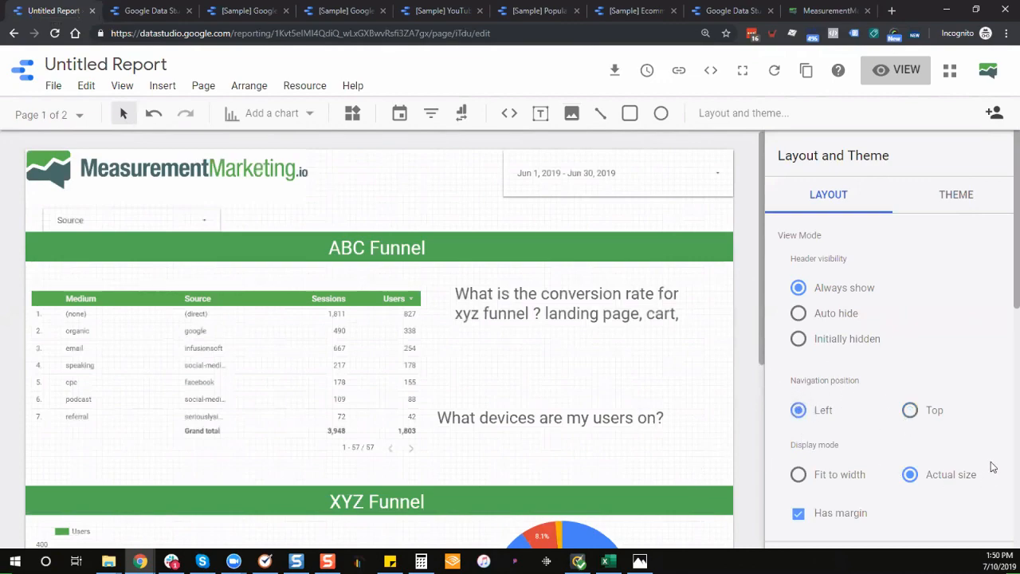
{"action": "left_click", "coordinate": [922, 79]}
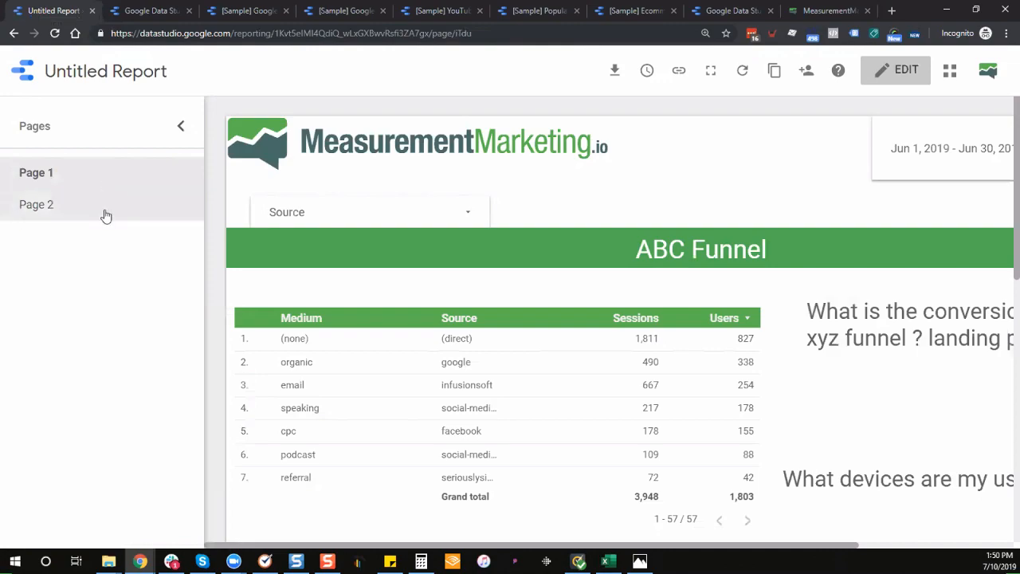
{"action": "left_click", "coordinate": [180, 126]}
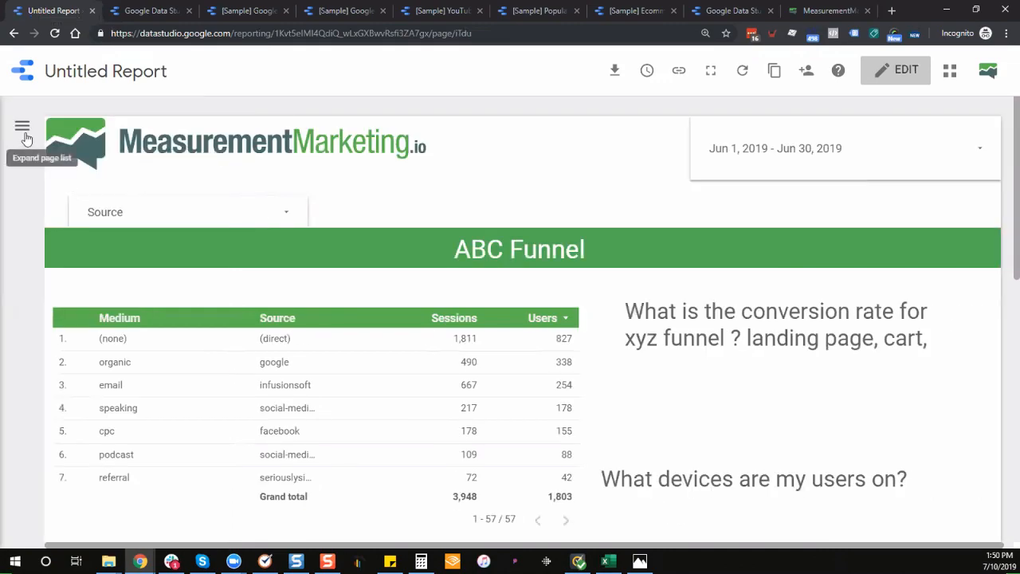
{"action": "left_click", "coordinate": [23, 128]}
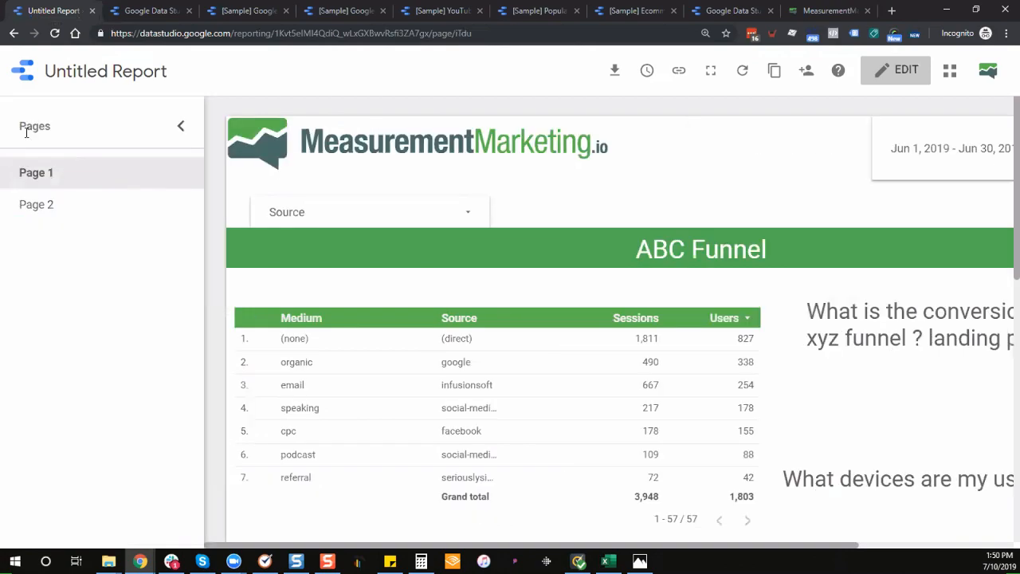
{"action": "left_click", "coordinate": [180, 126]}
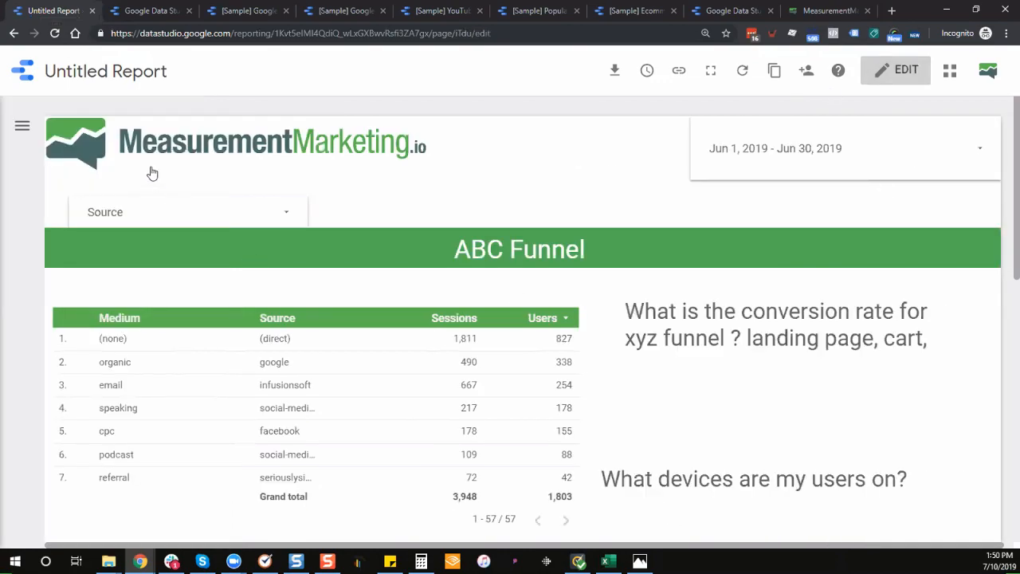
Rename page 1 of the report as "this is an awesome page".
{"action": "left_click", "coordinate": [80, 118]}
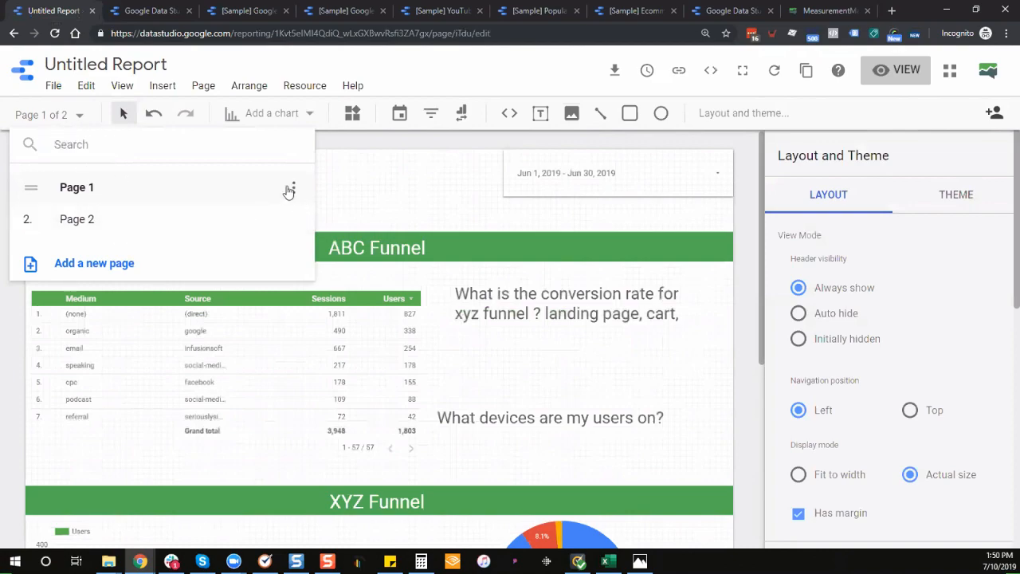
{"action": "left_click", "coordinate": [293, 187]}
{"action": "left_click", "coordinate": [327, 195]}
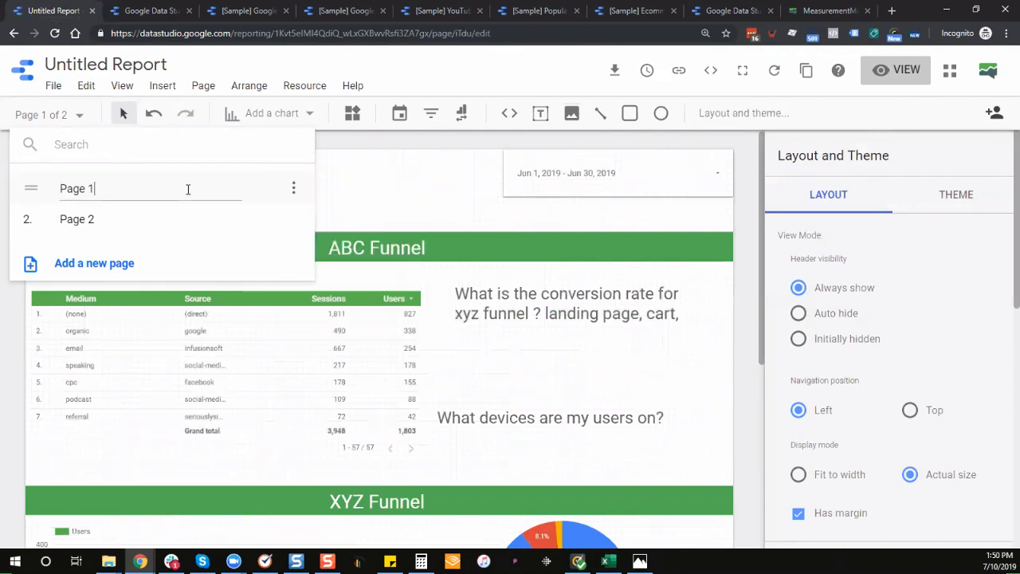
{"action": "key", "text": "ctrl+a"}
{"action": "type", "text": "this is an awesome page"}
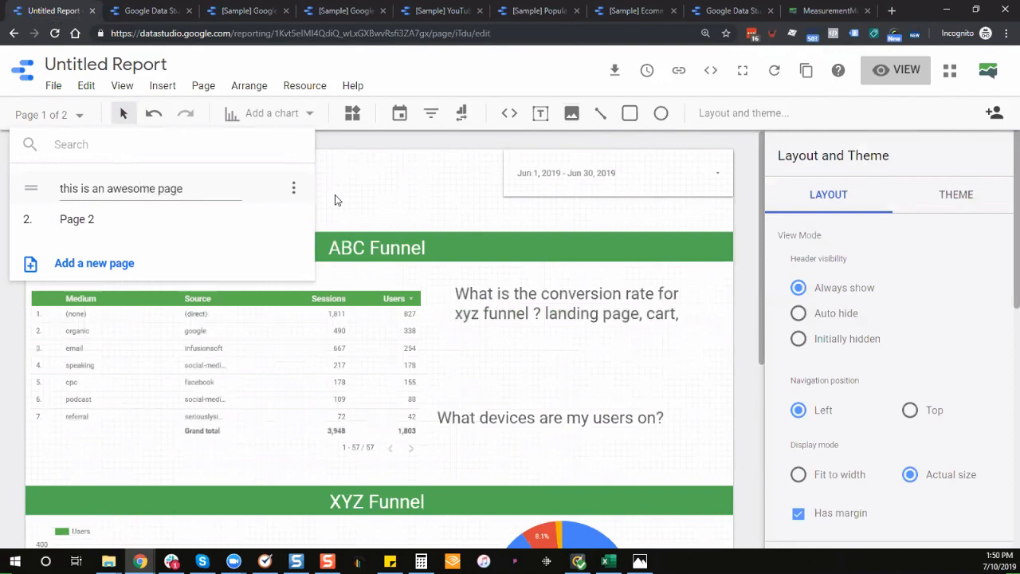
{"action": "key", "text": "Return"}
{"action": "left_click", "coordinate": [356, 213]}
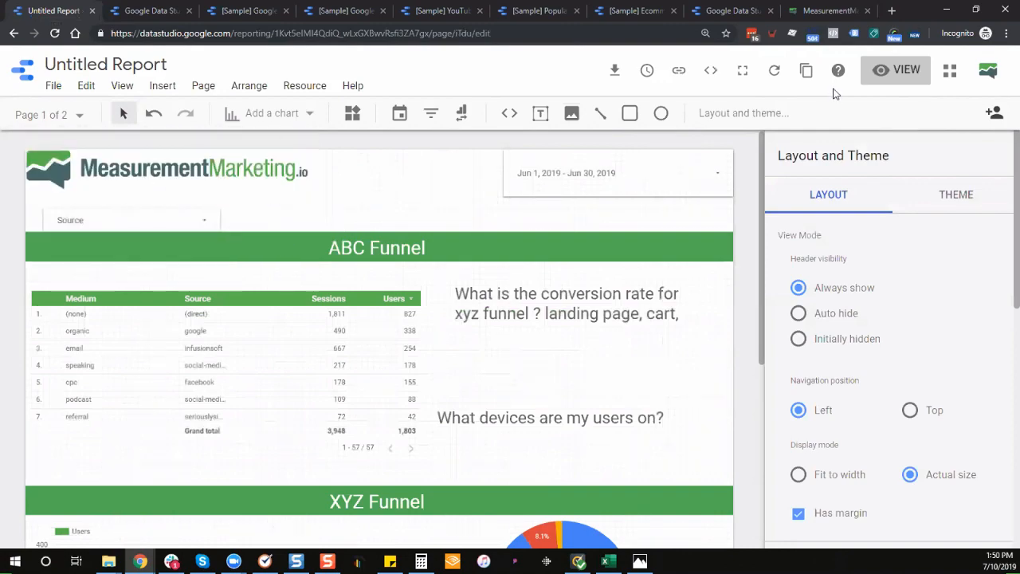
Preview the report with the renamed page, collapse the page list and look through the whole first page.
{"action": "left_click", "coordinate": [896, 71]}
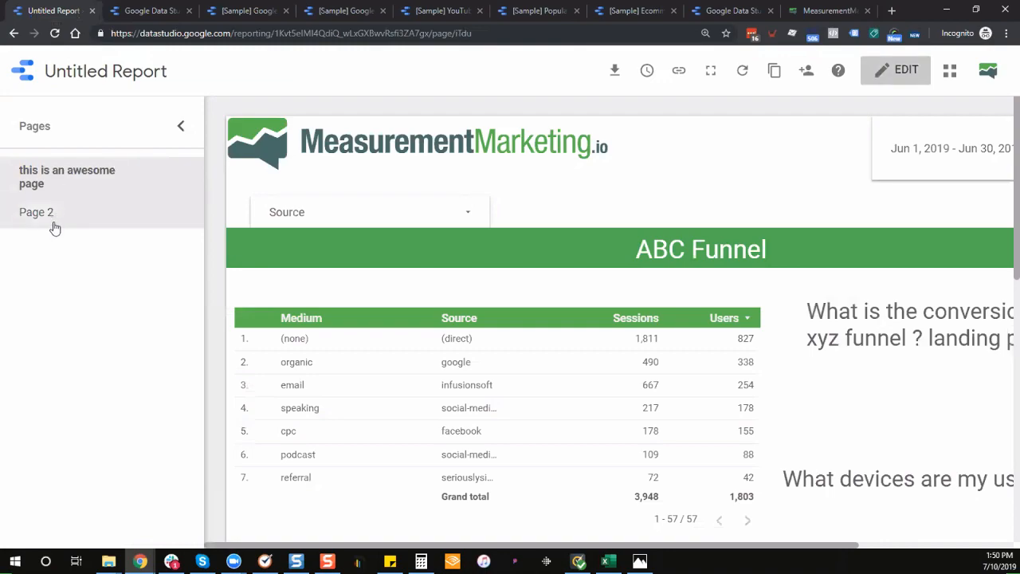
{"action": "left_click", "coordinate": [181, 126]}
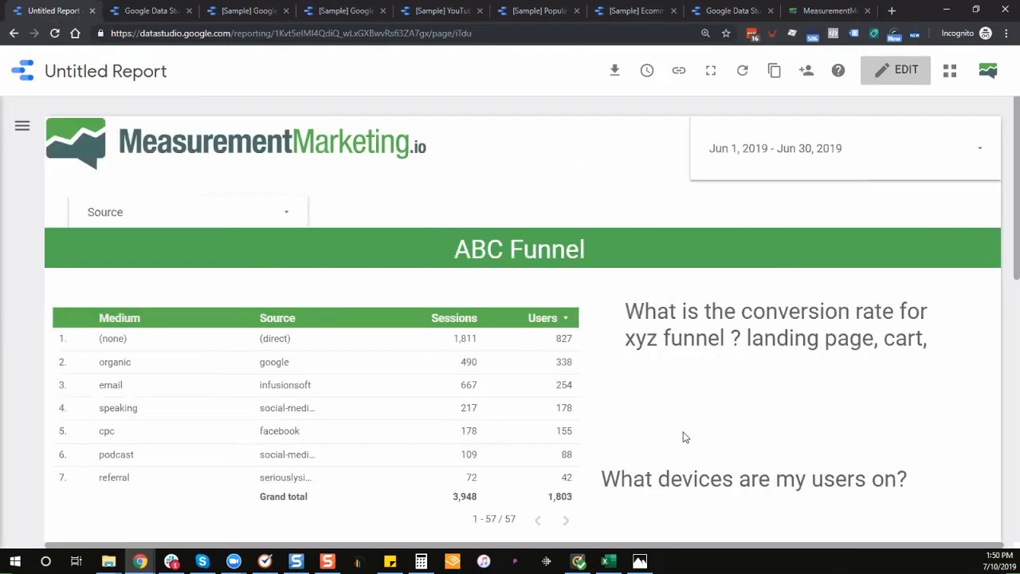
{"action": "scroll", "coordinate": [684, 437], "scroll_direction": "down", "scroll_amount": 3}
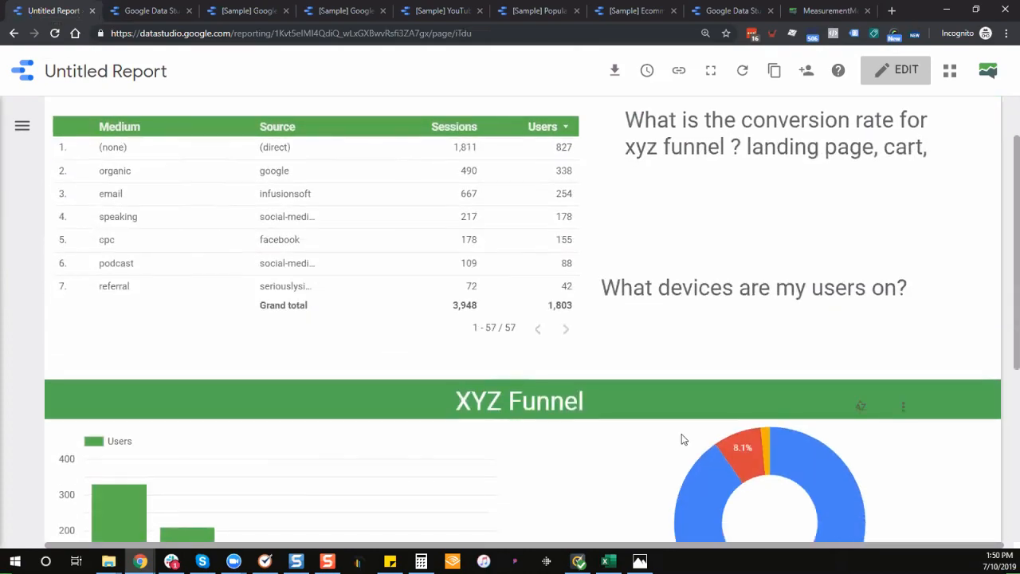
{"action": "scroll", "coordinate": [682, 438], "scroll_direction": "down", "scroll_amount": 3}
{"action": "scroll", "coordinate": [682, 440], "scroll_direction": "down", "scroll_amount": 2}
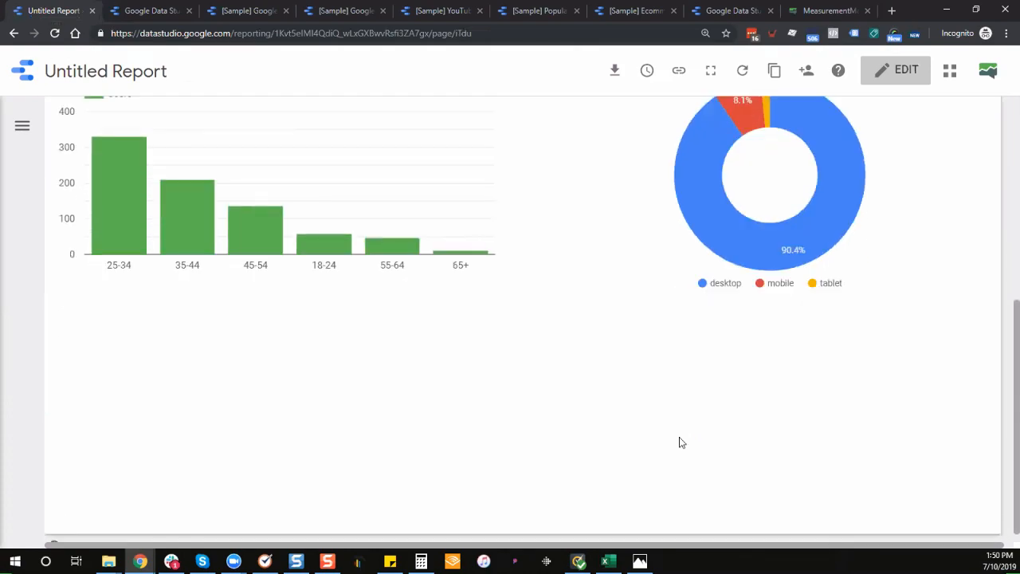
{"action": "scroll", "coordinate": [681, 442], "scroll_direction": "up", "scroll_amount": 7}
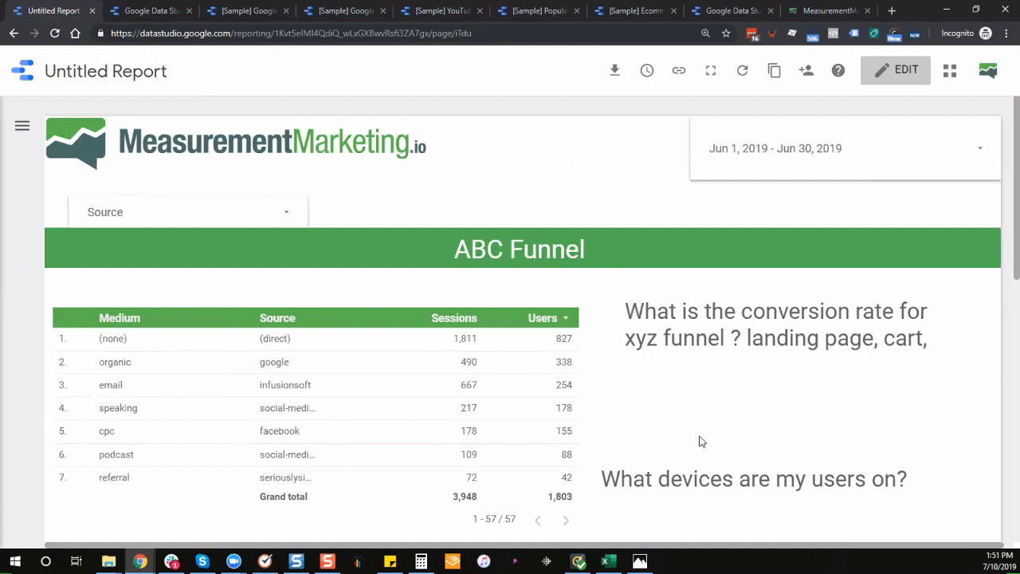
Go back to the Data Studio home page, dismiss the data source actions and show the recent reports and templates.
{"action": "left_click", "coordinate": [229, 13]}
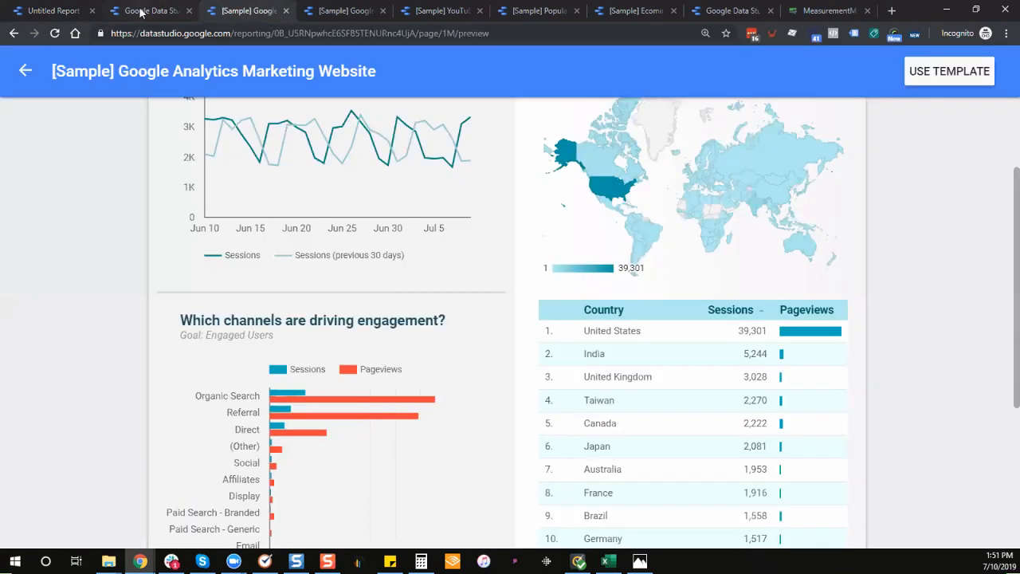
{"action": "left_click", "coordinate": [141, 11]}
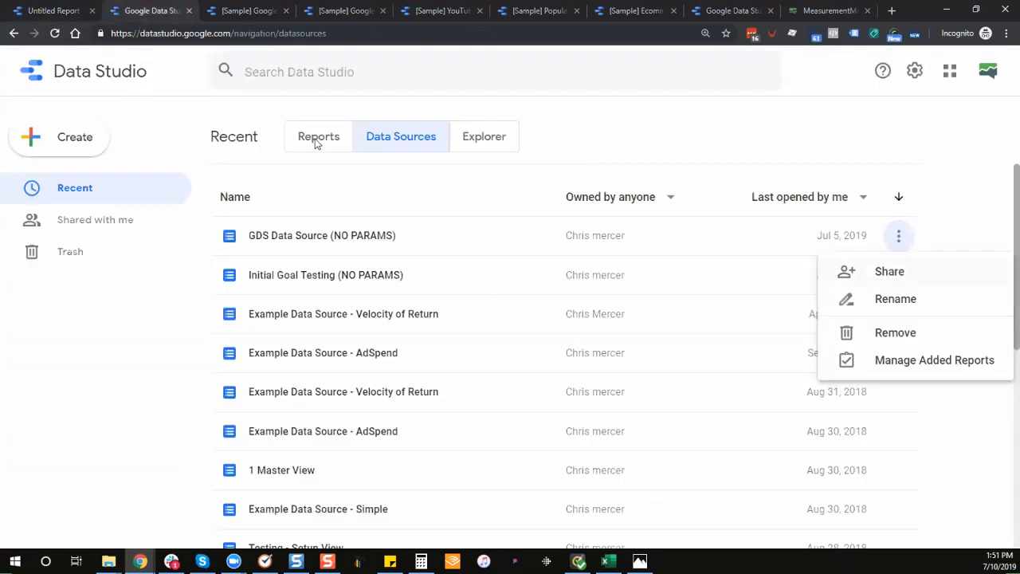
{"action": "left_click", "coordinate": [470, 223]}
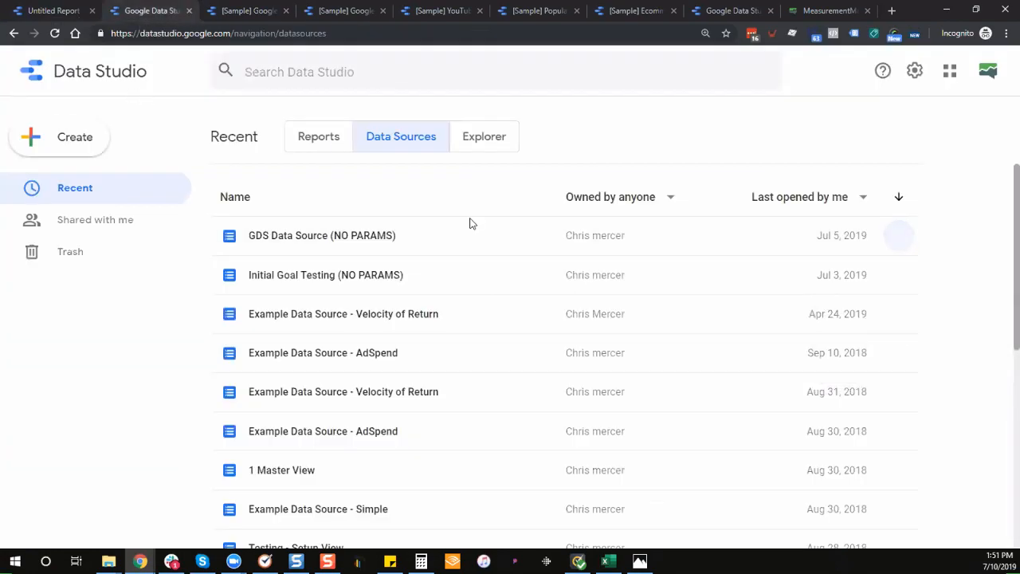
{"action": "left_click", "coordinate": [327, 139]}
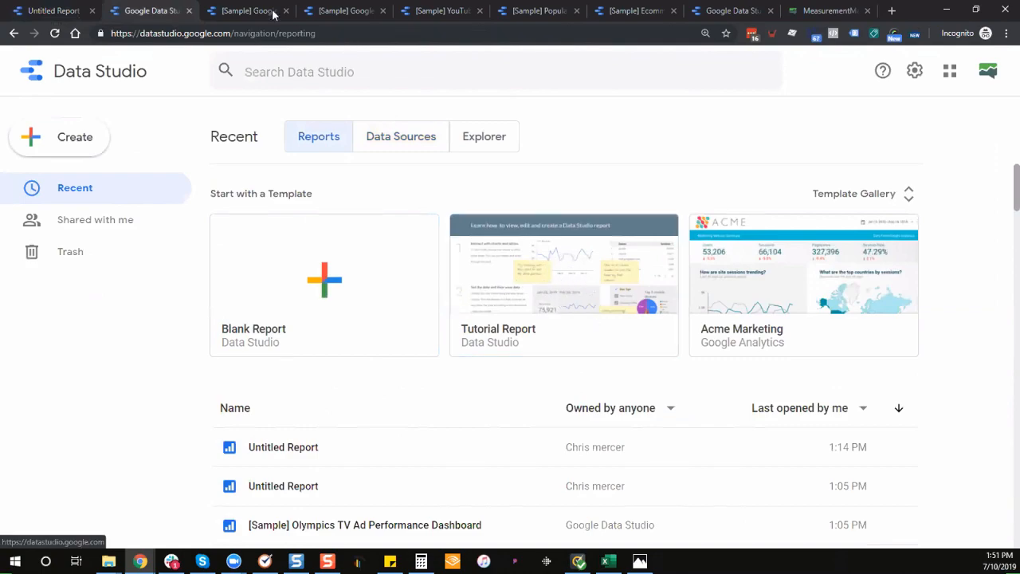
Examine the layout of the [Sample] Google Ads Overview Report, from its scorecards and charts to the campaign and device sections.
{"action": "left_click", "coordinate": [324, 10]}
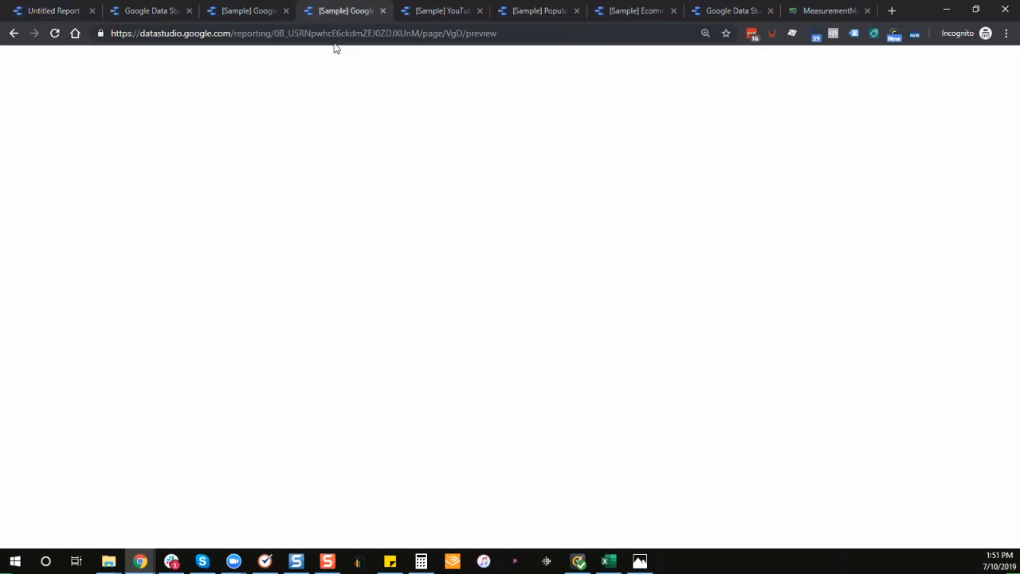
{"action": "scroll", "coordinate": [552, 180], "scroll_direction": "up", "scroll_amount": 3}
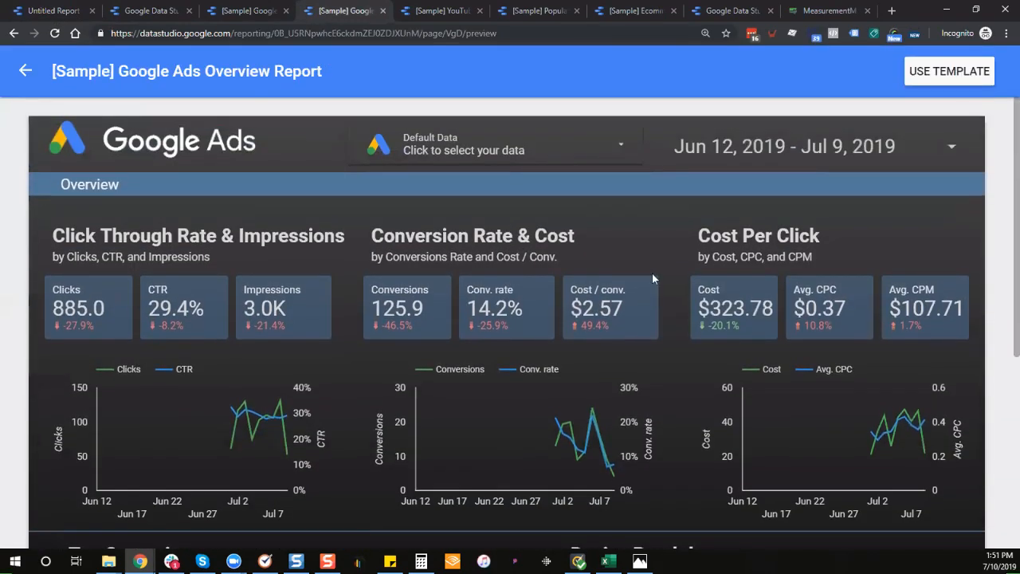
{"action": "scroll", "coordinate": [835, 340], "scroll_direction": "down", "scroll_amount": 1}
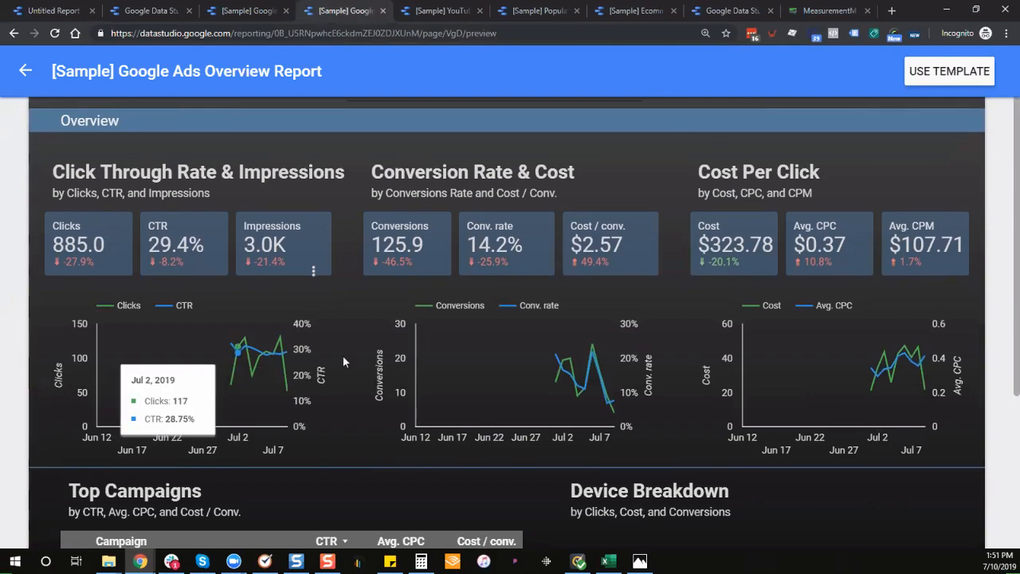
{"action": "scroll", "coordinate": [451, 454], "scroll_direction": "down", "scroll_amount": 1}
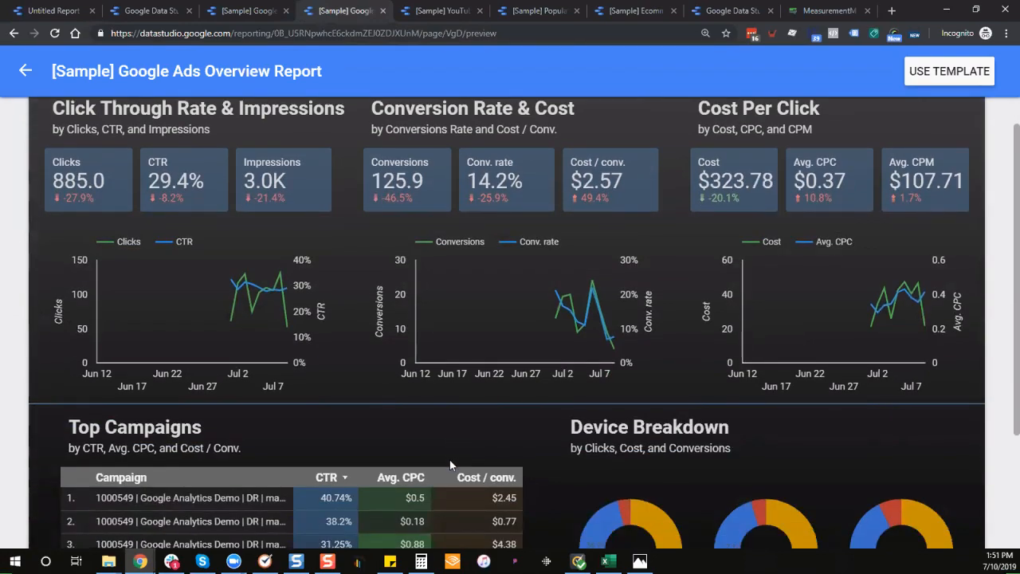
{"action": "scroll", "coordinate": [450, 460], "scroll_direction": "up", "scroll_amount": 2}
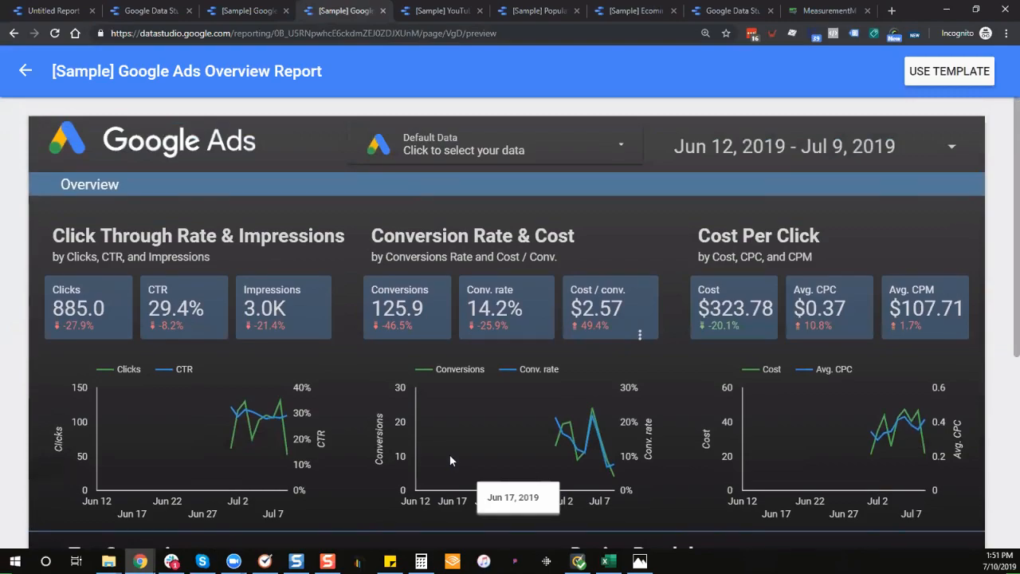
Look over the Top Campaigns table and the Device Breakdown donut charts for clicks, cost and conversions in the Google Ads sample.
{"action": "scroll", "coordinate": [449, 461], "scroll_direction": "down", "scroll_amount": 4}
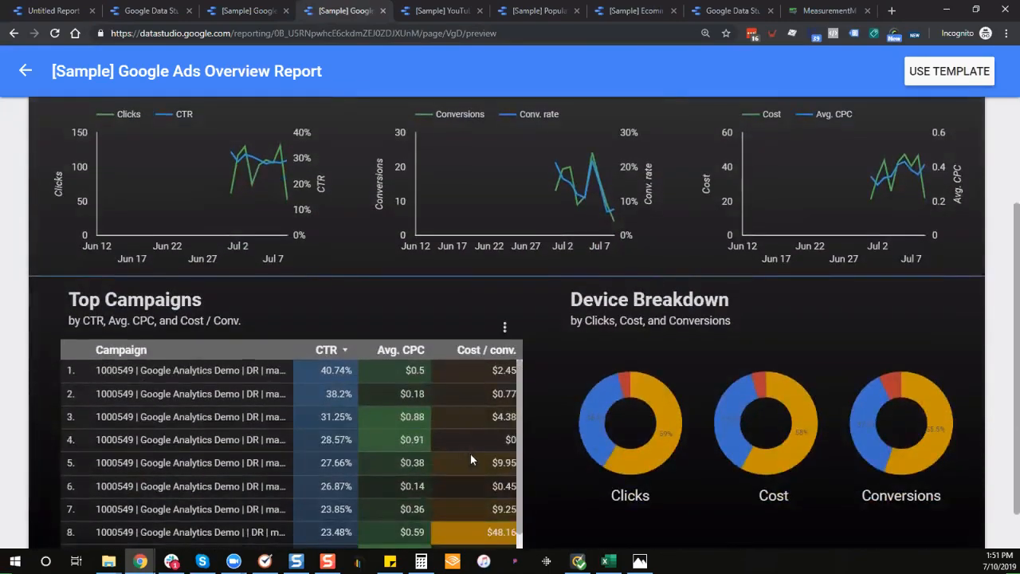
{"action": "scroll", "coordinate": [563, 486], "scroll_direction": "up", "scroll_amount": 1}
{"action": "mouse_move", "coordinate": [674, 481]}
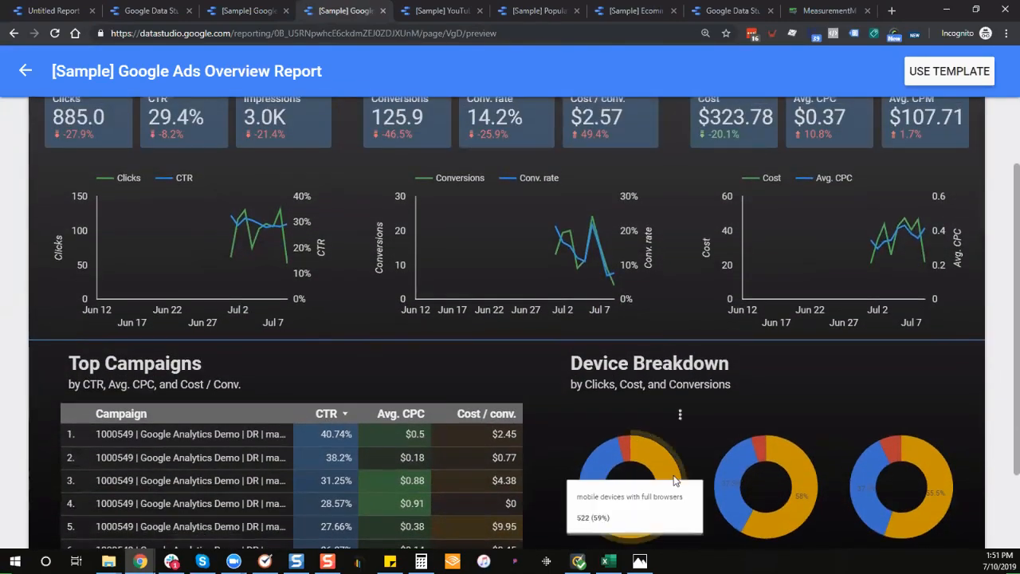
{"action": "scroll", "coordinate": [667, 462], "scroll_direction": "down", "scroll_amount": 1}
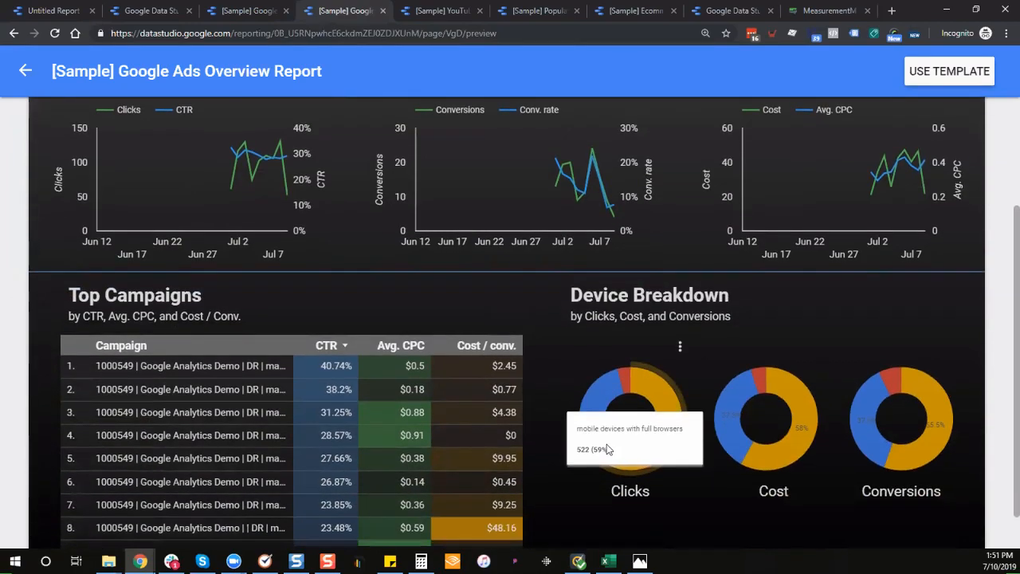
{"action": "scroll", "coordinate": [716, 479], "scroll_direction": "down", "scroll_amount": 1}
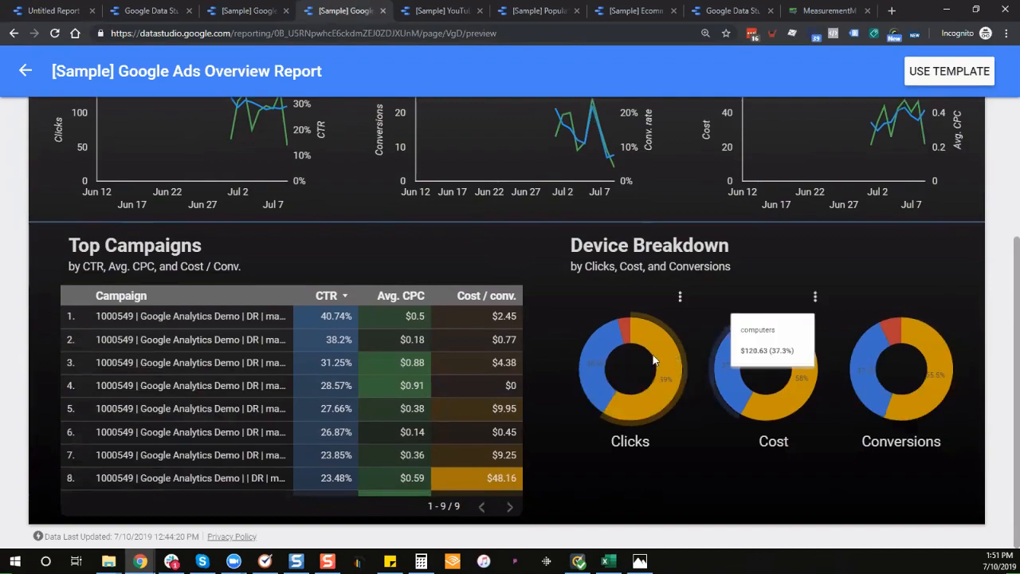
{"action": "mouse_move", "coordinate": [581, 363]}
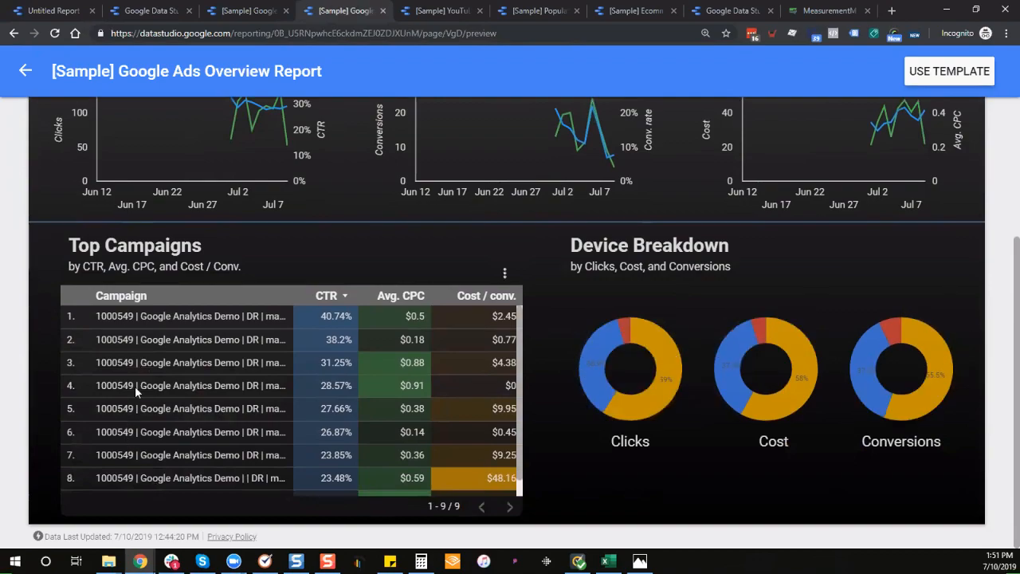
{"action": "scroll", "coordinate": [346, 458], "scroll_direction": "up", "scroll_amount": 3}
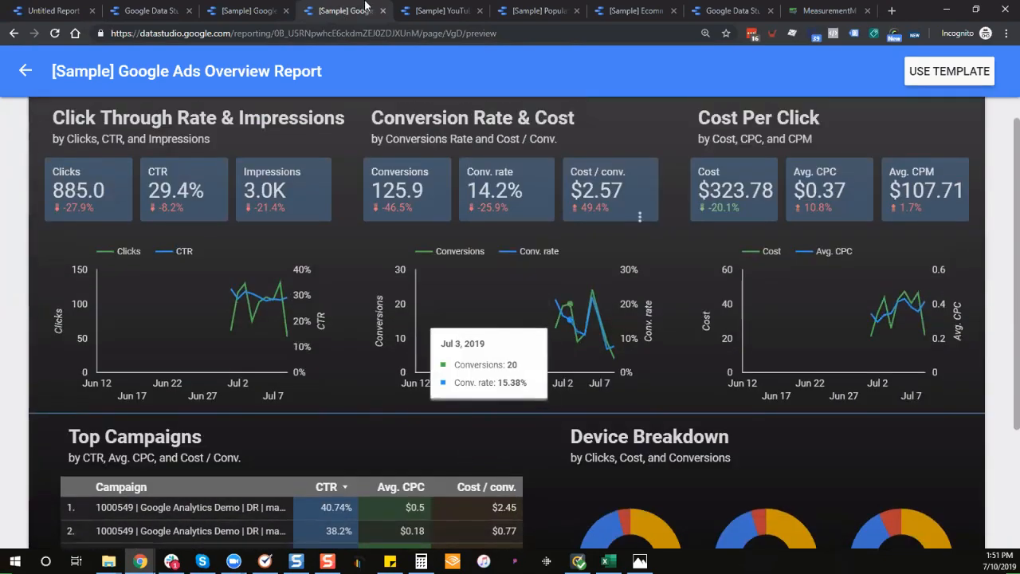
Bring up the [Sample] YouTube Channel Report and look at its Trending and Top Videos Watched sections.
{"action": "left_click", "coordinate": [426, 16]}
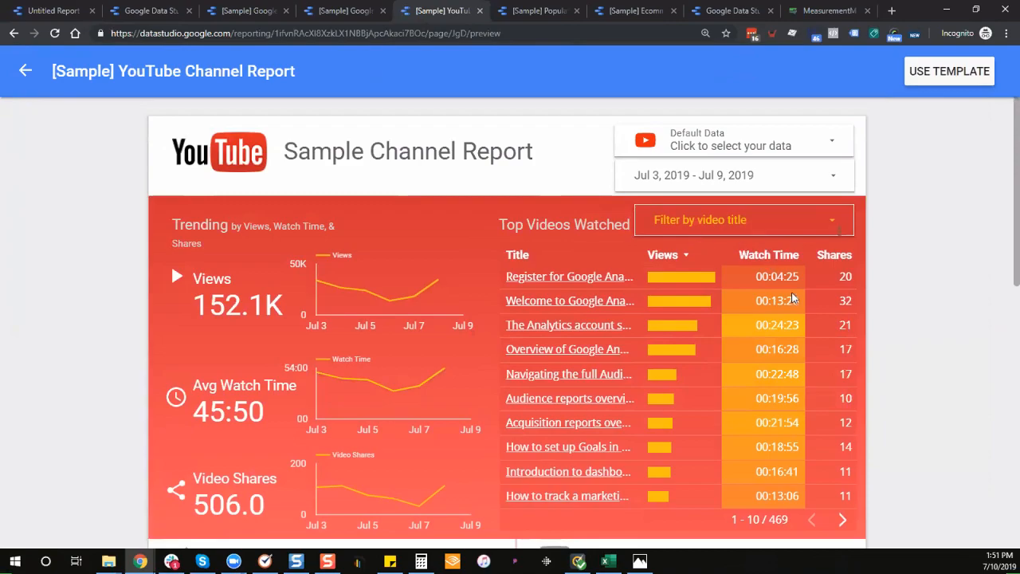
{"action": "scroll", "coordinate": [797, 287], "scroll_direction": "down", "scroll_amount": 1}
{"action": "scroll", "coordinate": [246, 283], "scroll_direction": "up", "scroll_amount": 1}
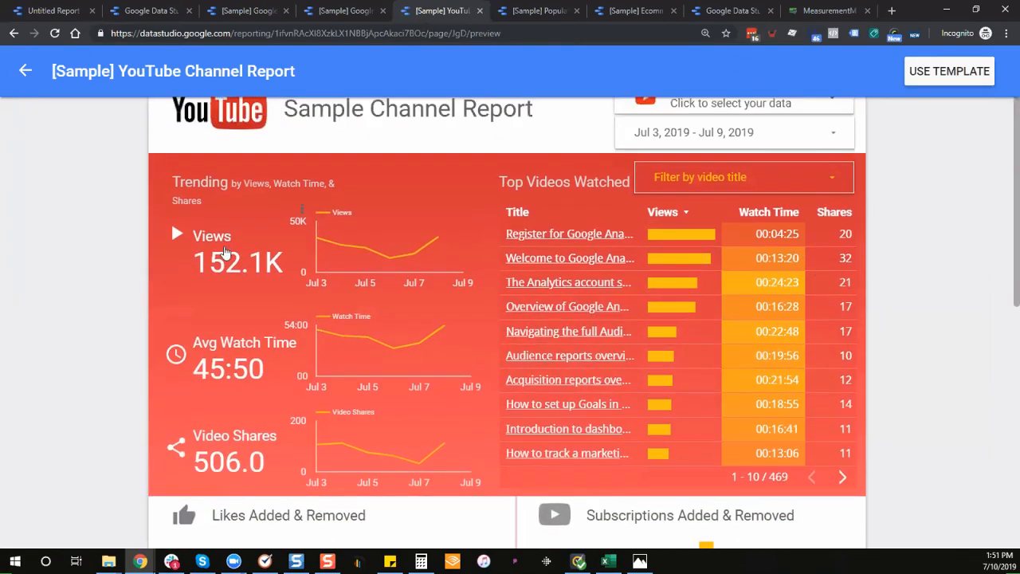
Create a copy of the YouTube Channel Report template with [Sample] YouTube Data as its new data source.
{"action": "left_click", "coordinate": [956, 73]}
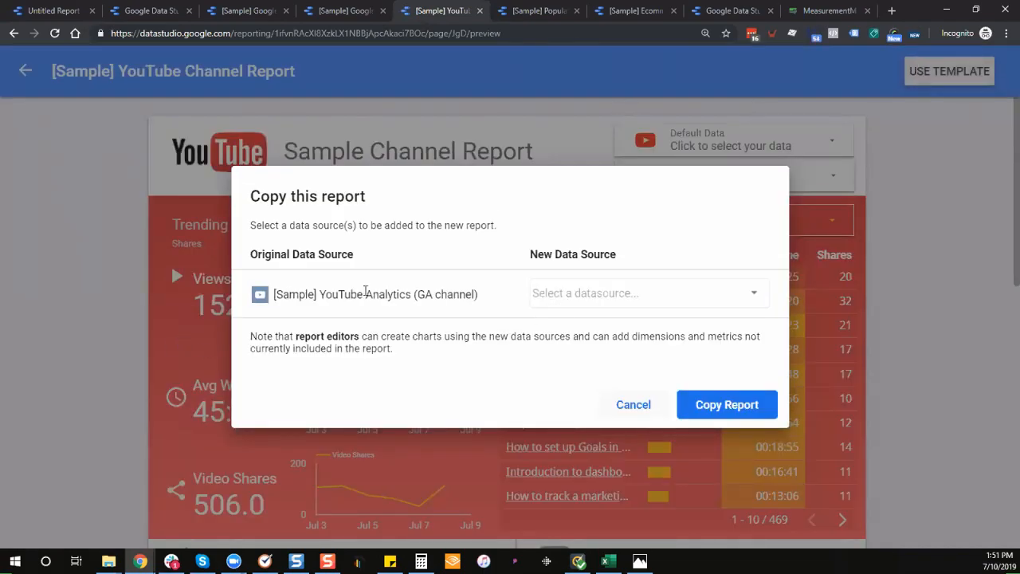
{"action": "left_click", "coordinate": [686, 295]}
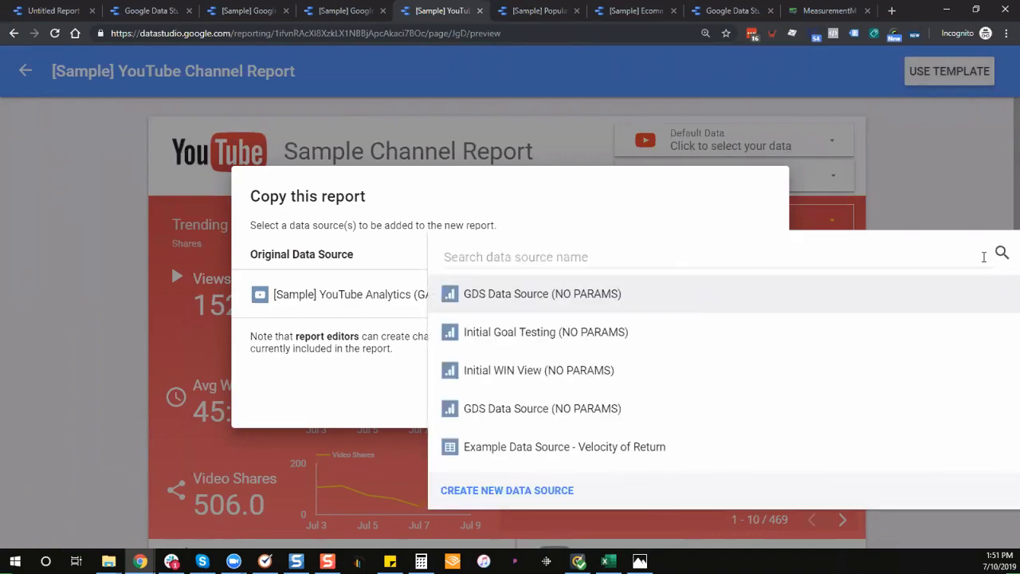
{"action": "left_click", "coordinate": [984, 257]}
{"action": "type", "text": "sam"}
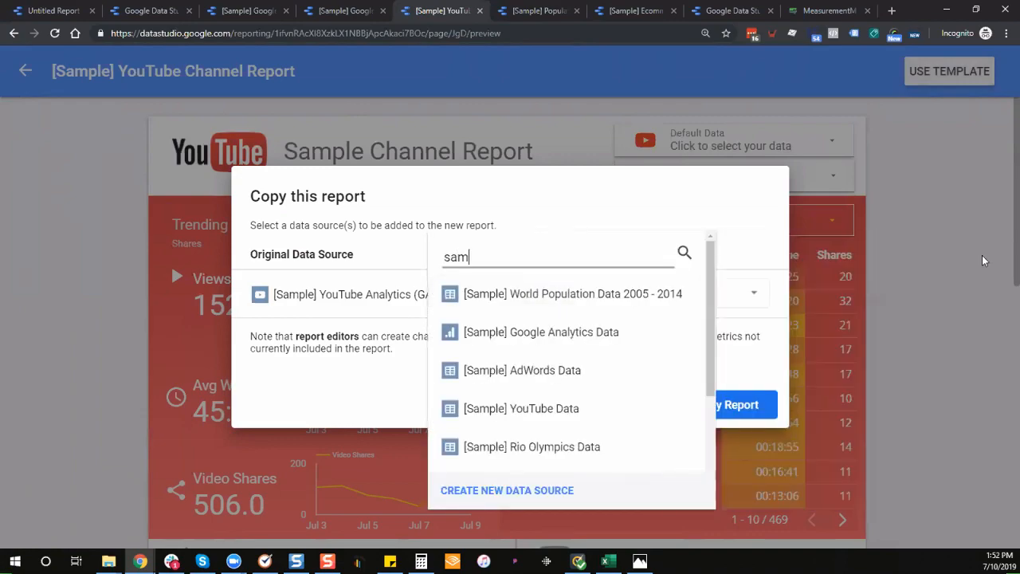
{"action": "type", "text": "p"}
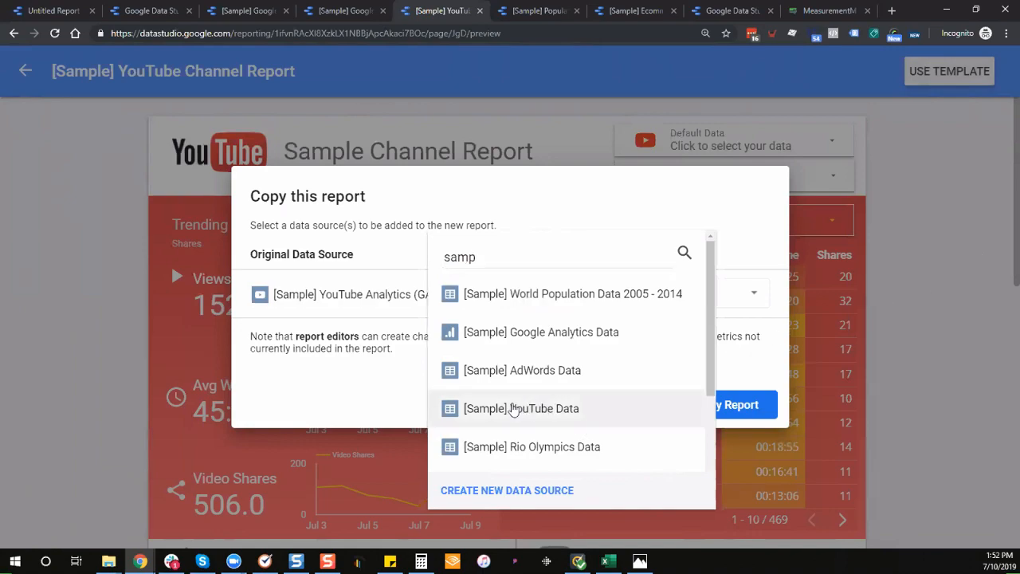
{"action": "left_click", "coordinate": [569, 408]}
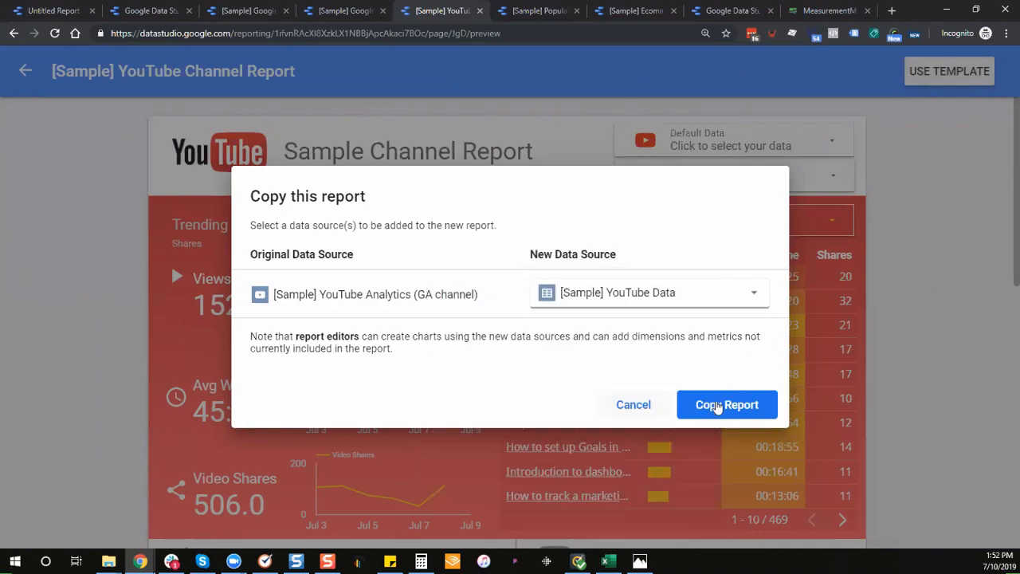
{"action": "left_click", "coordinate": [718, 406]}
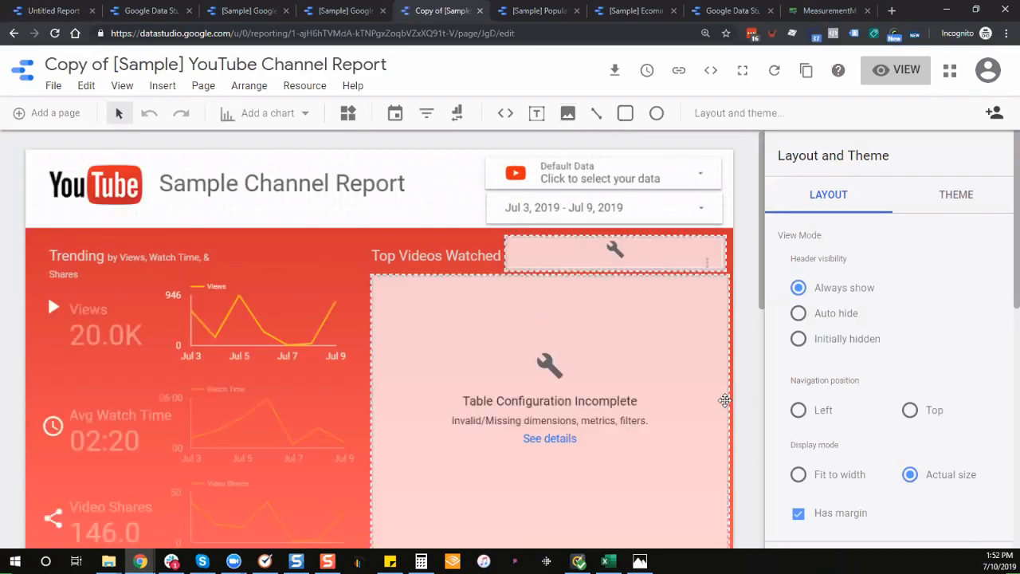
Inspect the icons beside Views, Avg Watch Time and Video Shares in the copied YouTube report as separate images.
{"action": "scroll", "coordinate": [595, 405], "scroll_direction": "down", "scroll_amount": 1}
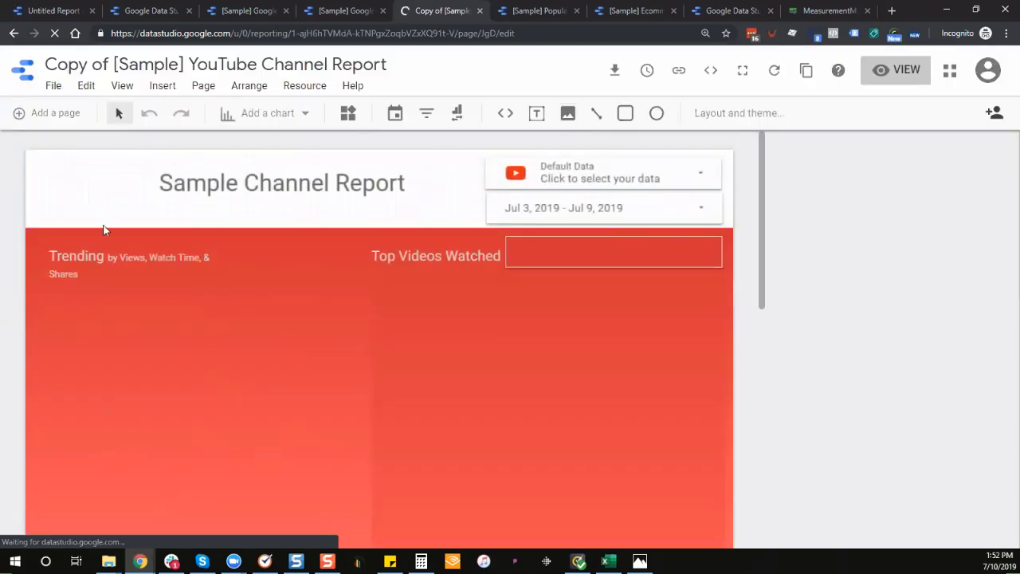
{"action": "scroll", "coordinate": [141, 279], "scroll_direction": "down", "scroll_amount": 1}
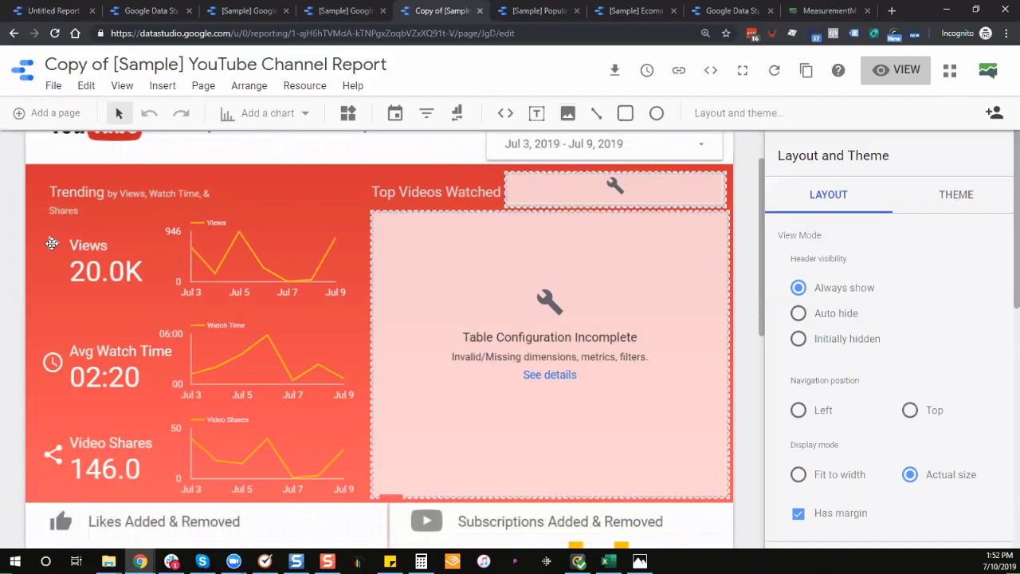
{"action": "left_click", "coordinate": [51, 243]}
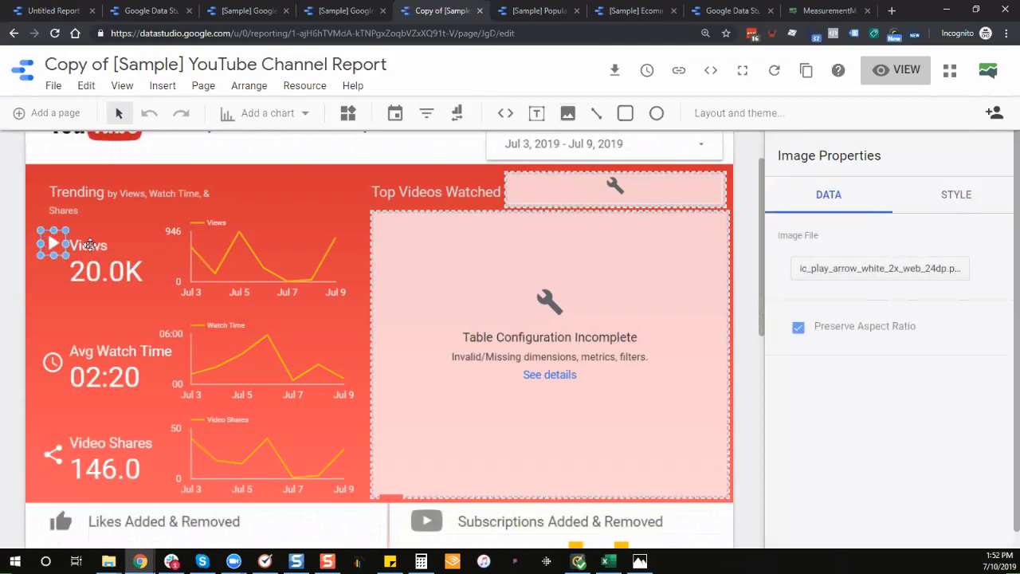
{"action": "left_click", "coordinate": [51, 363]}
{"action": "scroll", "coordinate": [44, 391], "scroll_direction": "down", "scroll_amount": 1}
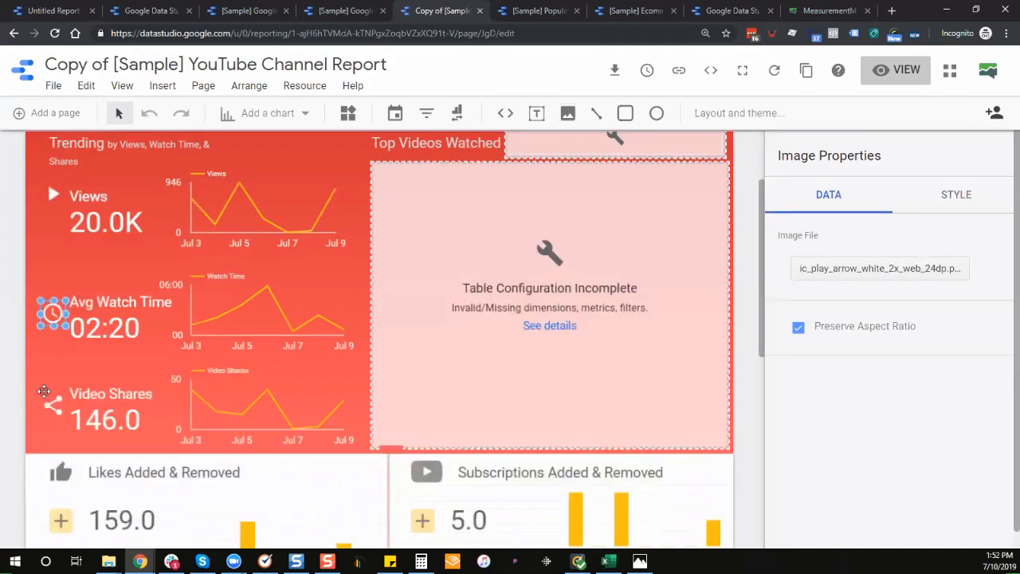
{"action": "left_click", "coordinate": [51, 390]}
Inspect the heading, plus and minus icons in the Likes Added & Removed and Subscriptions Added & Removed sections.
{"action": "scroll", "coordinate": [52, 389], "scroll_direction": "down", "scroll_amount": 2}
{"action": "left_click", "coordinate": [63, 331]}
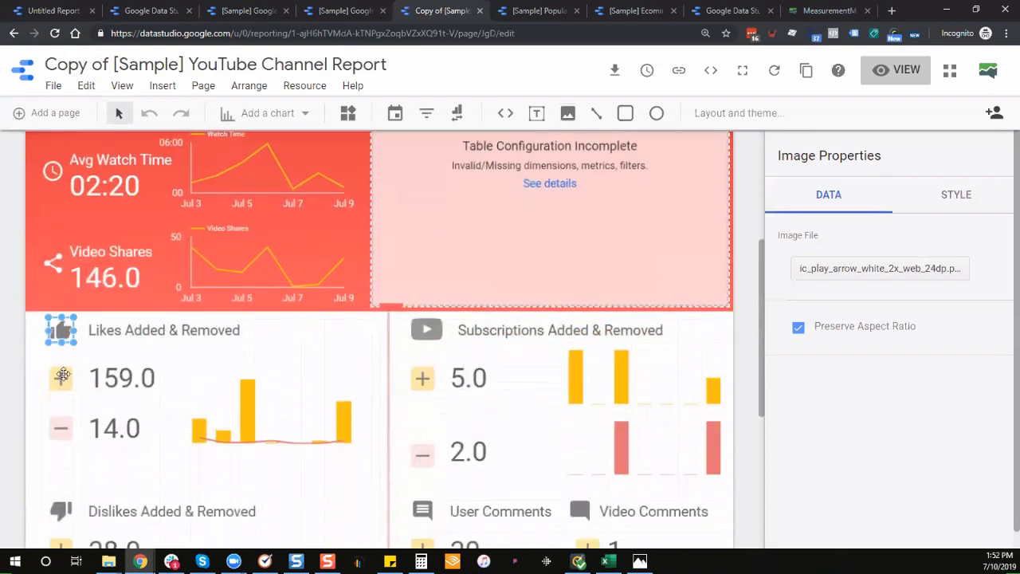
{"action": "left_click", "coordinate": [62, 375]}
{"action": "left_click", "coordinate": [61, 428]}
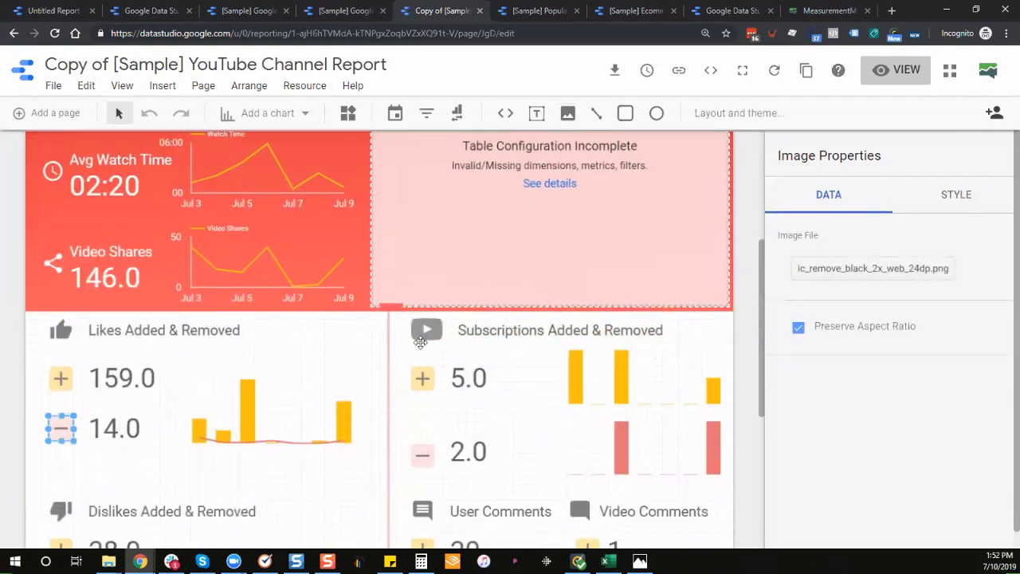
{"action": "left_click", "coordinate": [420, 339]}
{"action": "left_click", "coordinate": [422, 378]}
{"action": "left_click", "coordinate": [423, 452]}
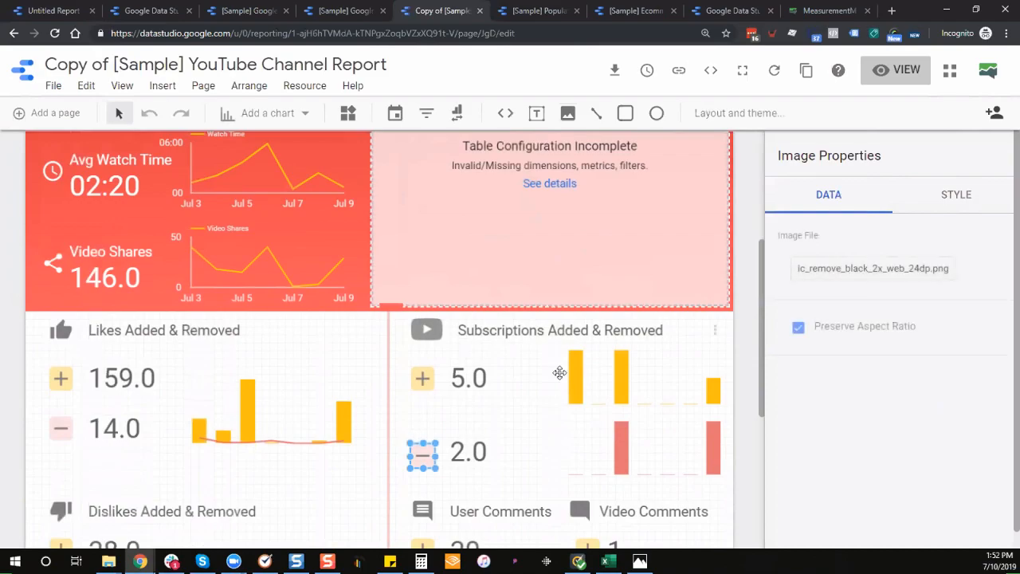
Check which image files are used for the play, clock and share icons in the Trending section.
{"action": "scroll", "coordinate": [542, 324], "scroll_direction": "up", "scroll_amount": 2}
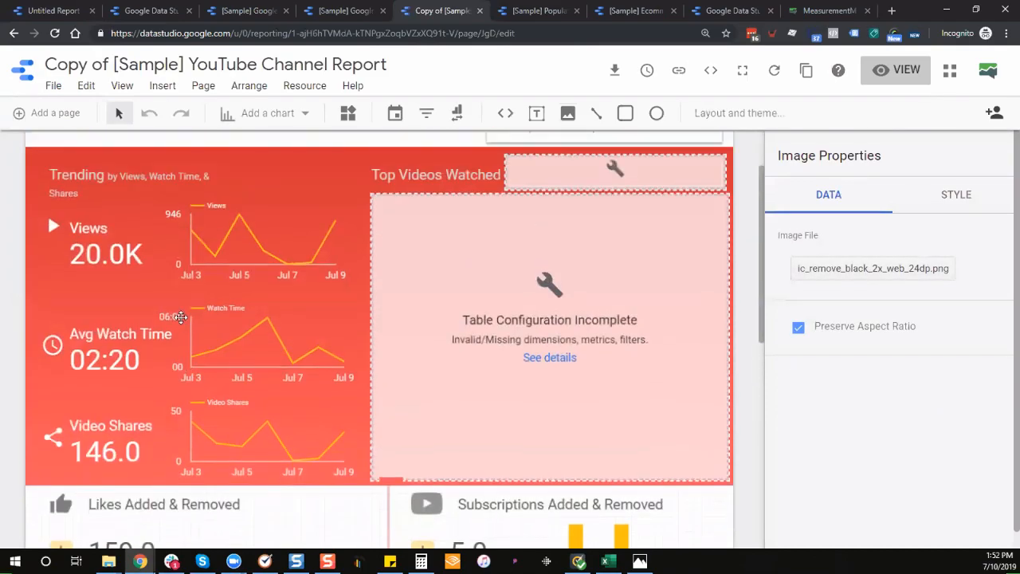
{"action": "scroll", "coordinate": [181, 317], "scroll_direction": "up", "scroll_amount": 1}
{"action": "left_click", "coordinate": [53, 307]}
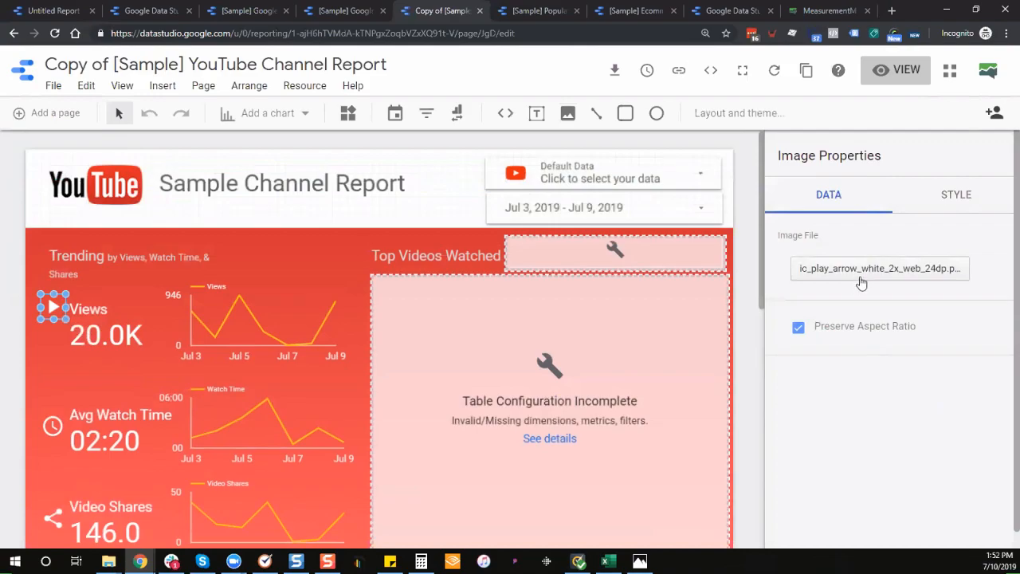
{"action": "scroll", "coordinate": [264, 314], "scroll_direction": "down", "scroll_amount": 1}
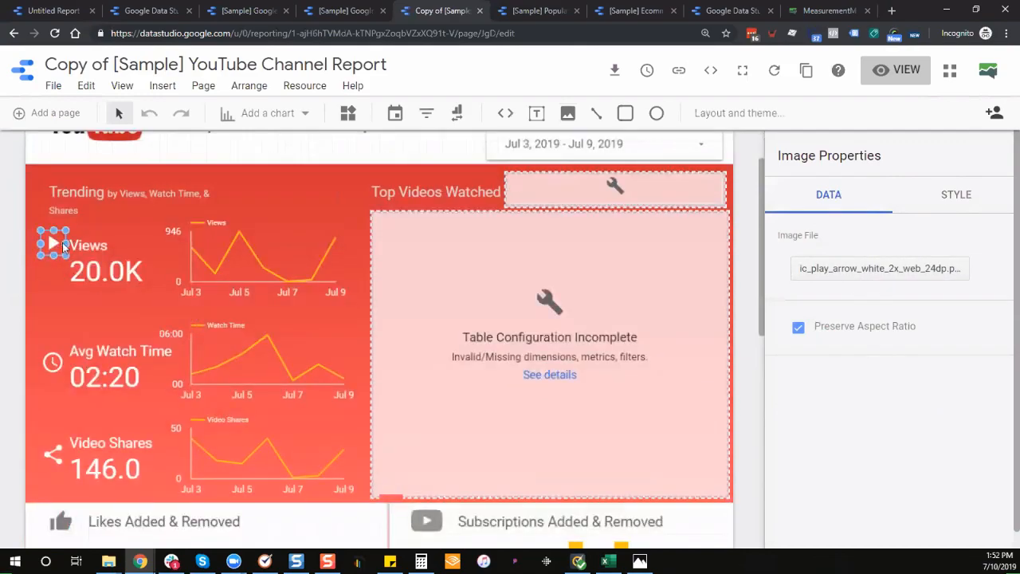
{"action": "left_click", "coordinate": [51, 362]}
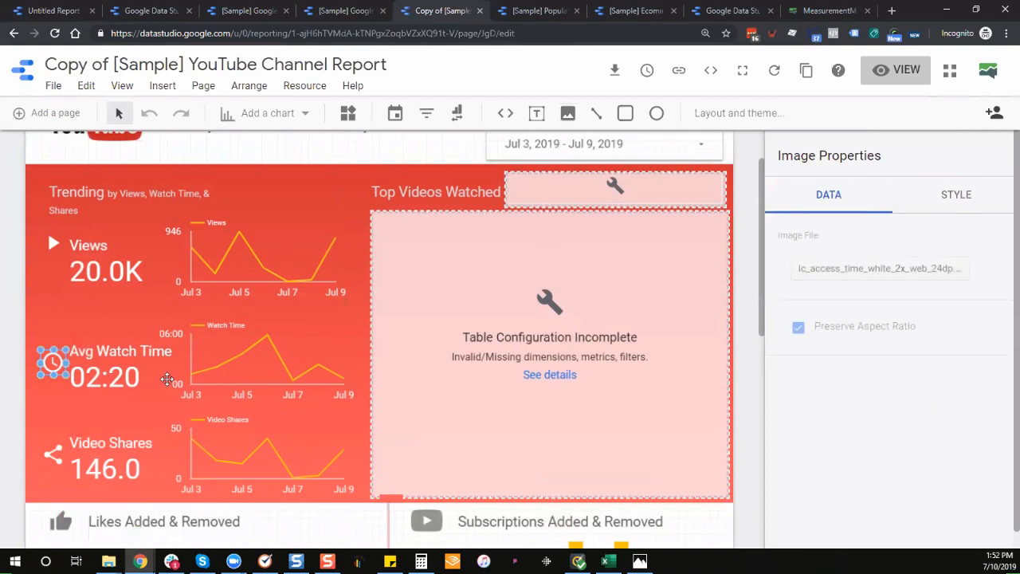
{"action": "scroll", "coordinate": [115, 375], "scroll_direction": "down", "scroll_amount": 1}
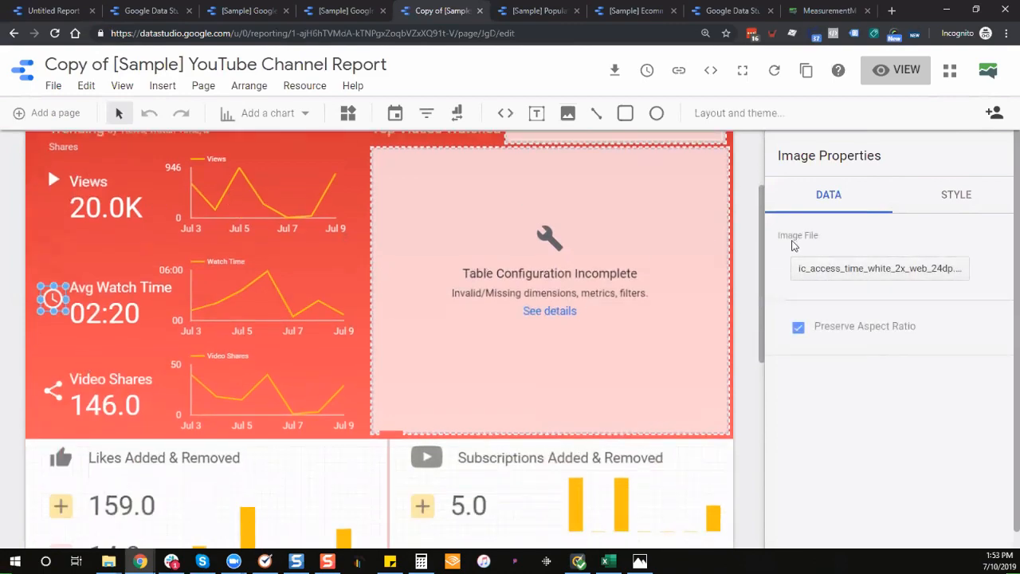
{"action": "left_click", "coordinate": [53, 378]}
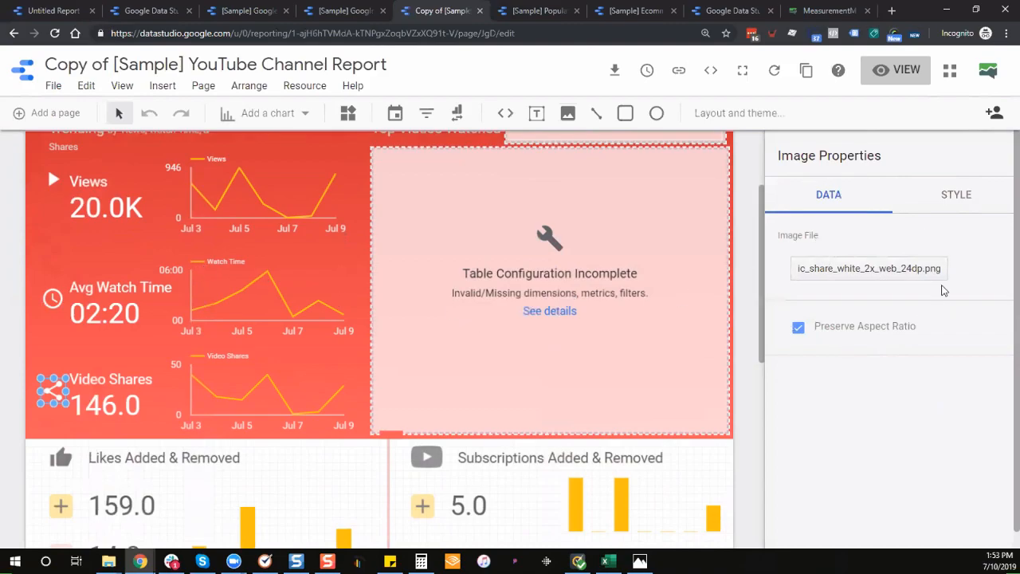
{"action": "scroll", "coordinate": [137, 284], "scroll_direction": "down", "scroll_amount": 3}
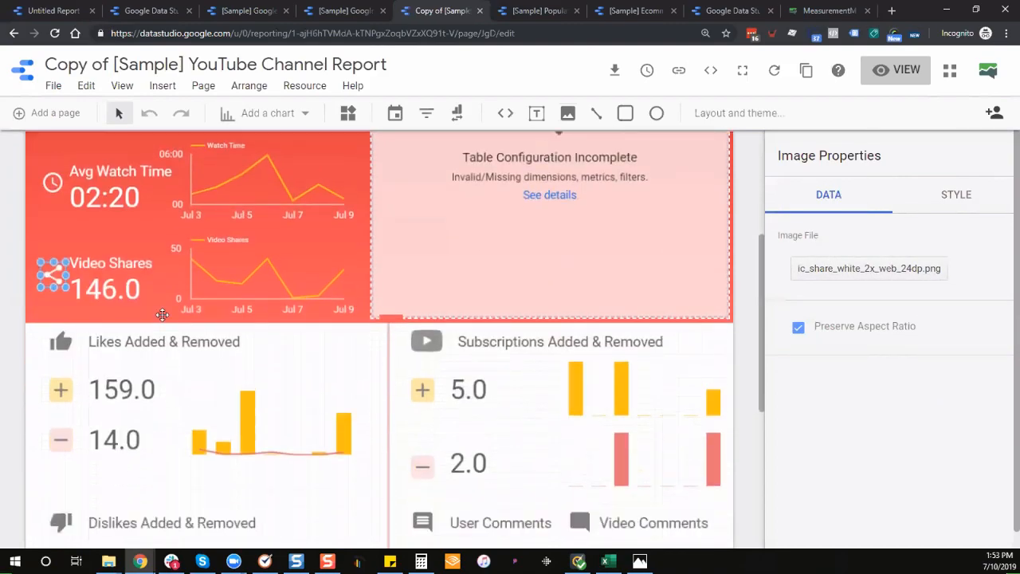
Bring up the [Sample] Population Sample Report and look over its maps, growth charts and country tables.
{"action": "left_click", "coordinate": [547, 12]}
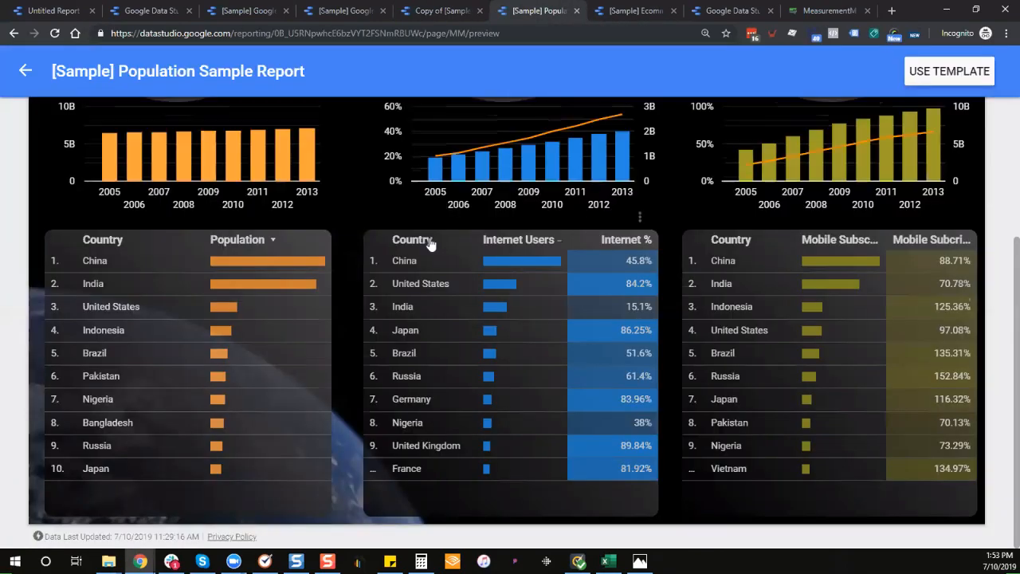
{"action": "scroll", "coordinate": [429, 244], "scroll_direction": "up", "scroll_amount": 5}
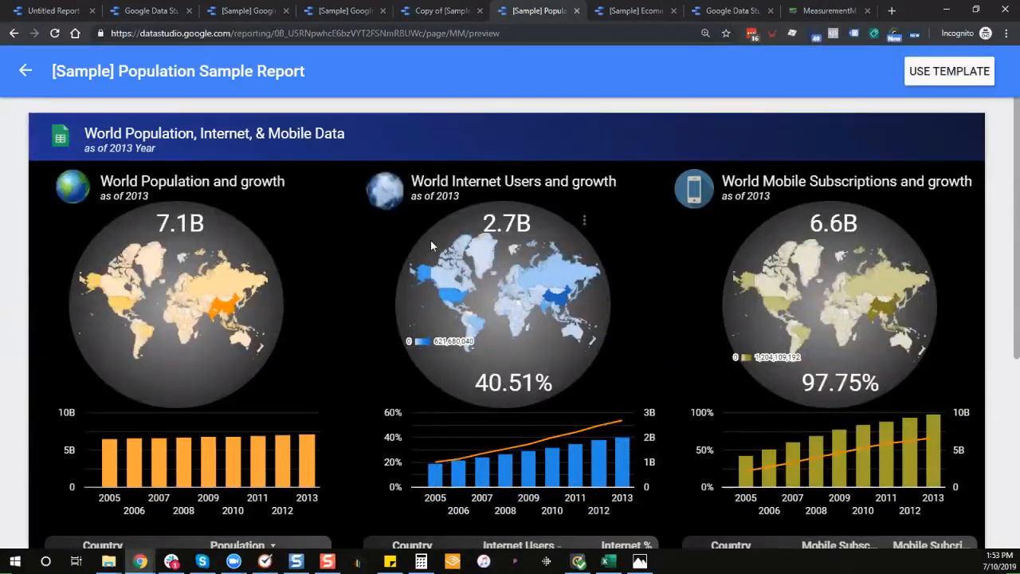
{"action": "scroll", "coordinate": [430, 243], "scroll_direction": "down", "scroll_amount": 1}
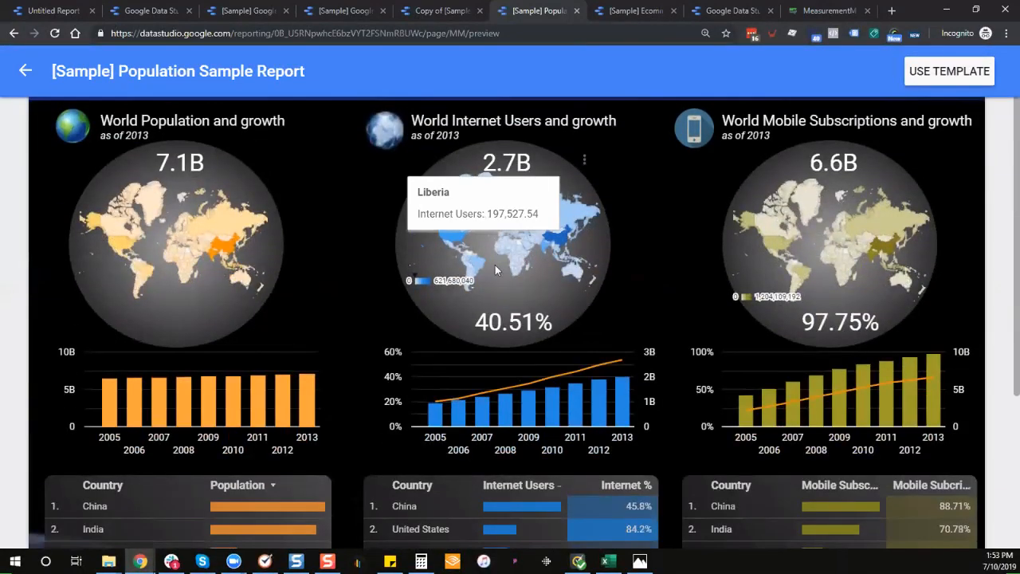
Open Copy of [Sample] Population Sample Report from the recent reports in Data Studio and switch it to edit mode.
{"action": "left_click", "coordinate": [48, 11]}
{"action": "left_click", "coordinate": [128, 11]}
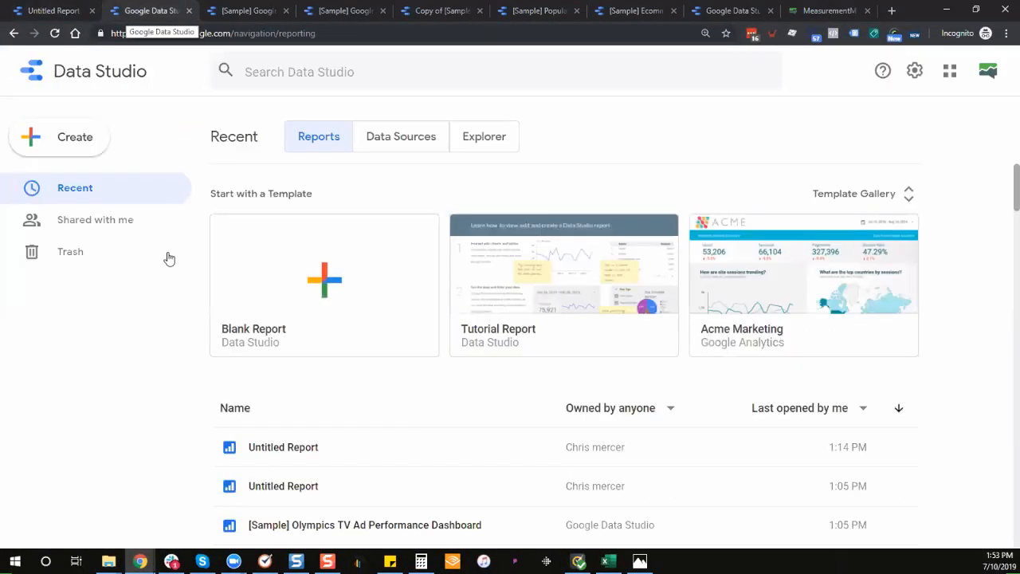
{"action": "scroll", "coordinate": [303, 291], "scroll_direction": "down", "scroll_amount": 3}
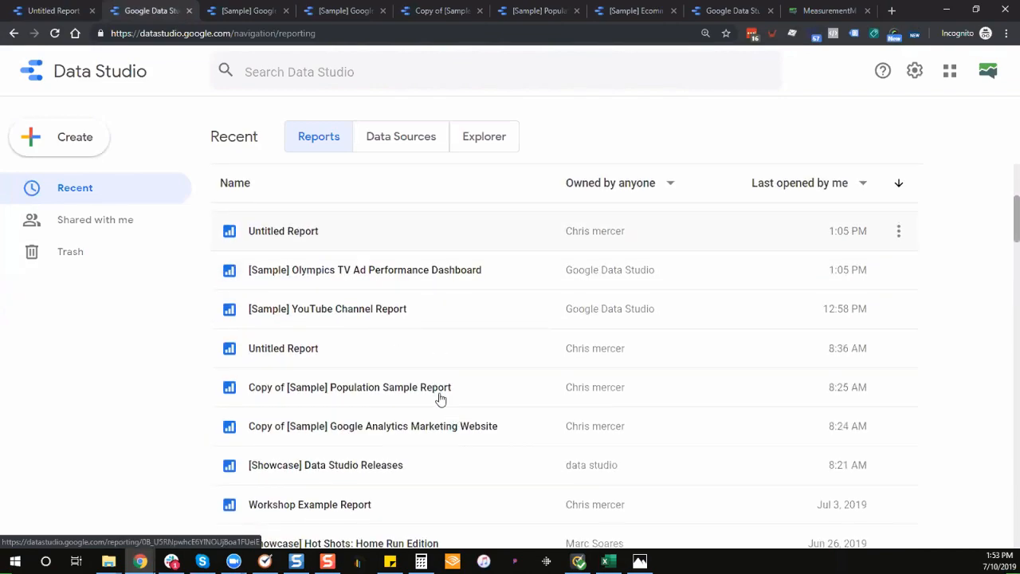
{"action": "left_click", "coordinate": [551, 402]}
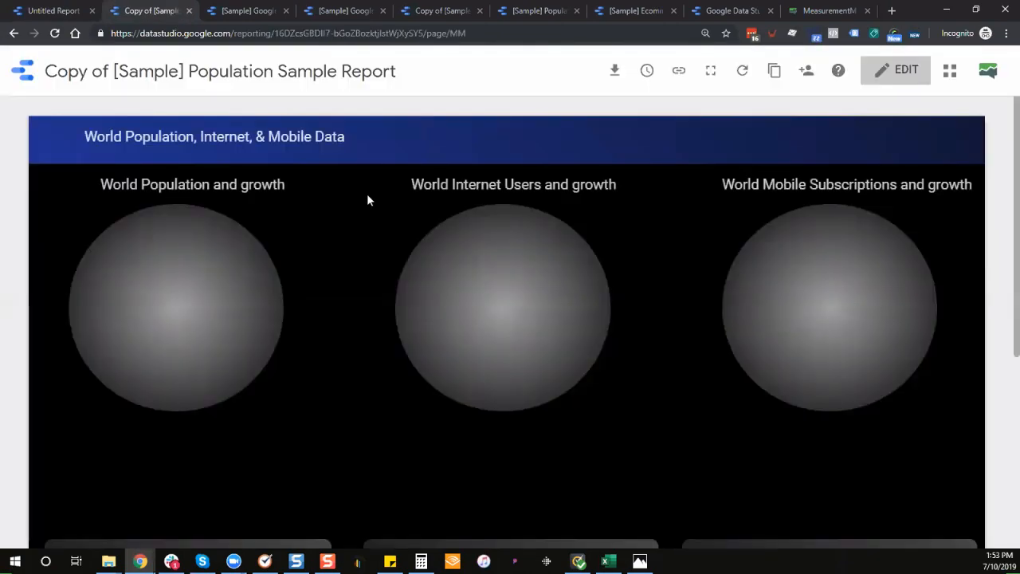
{"action": "left_click", "coordinate": [899, 70]}
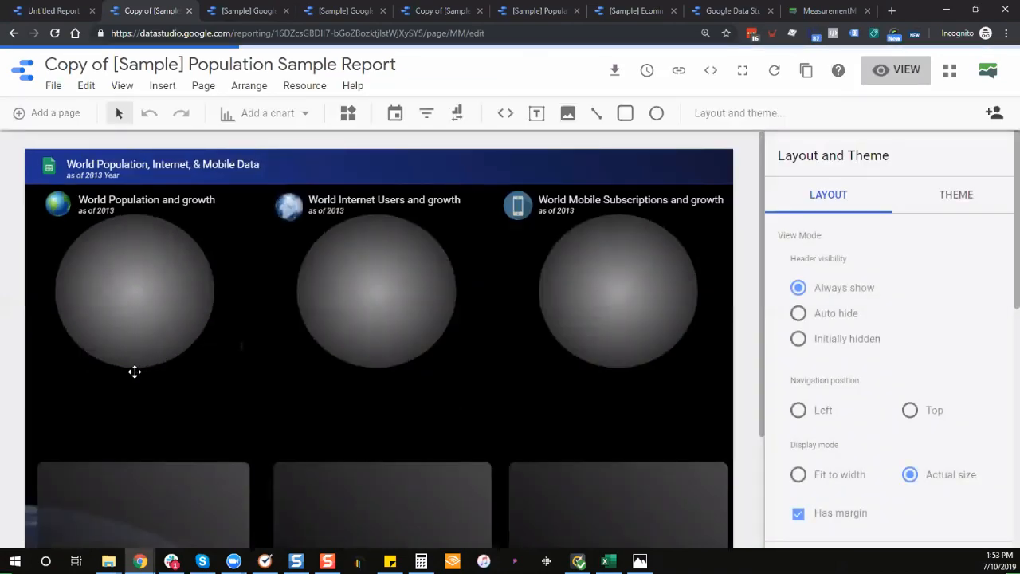
Inspect the World Population map, the growth chart below it, and the fill options of the circle behind the map.
{"action": "left_click", "coordinate": [158, 284]}
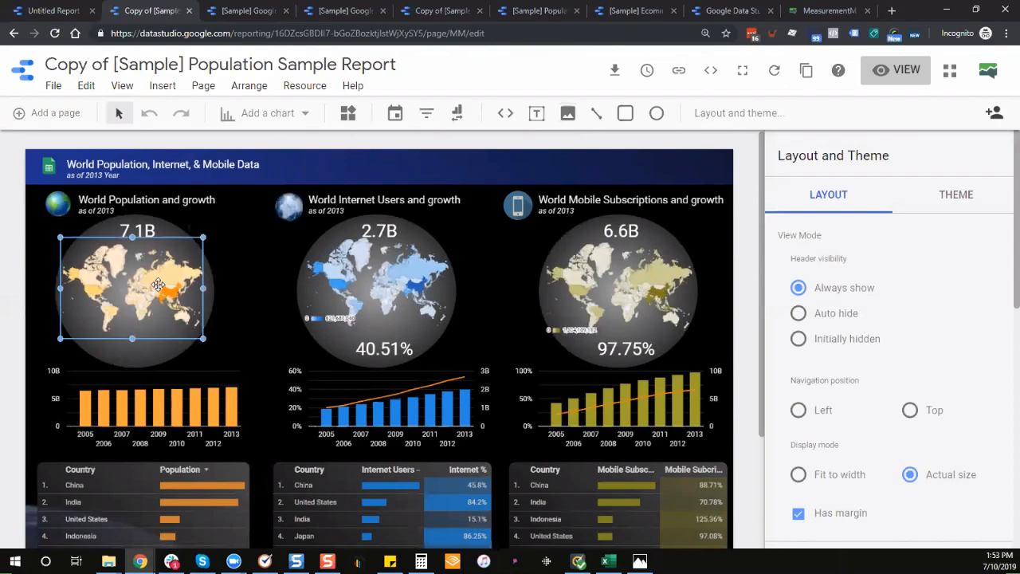
{"action": "left_click", "coordinate": [120, 356]}
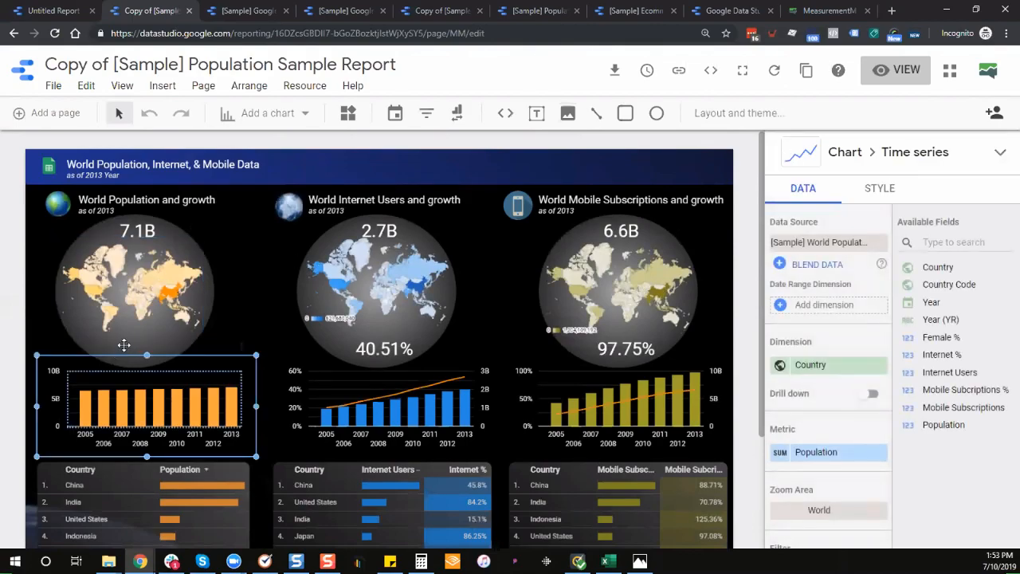
{"action": "left_click", "coordinate": [80, 240]}
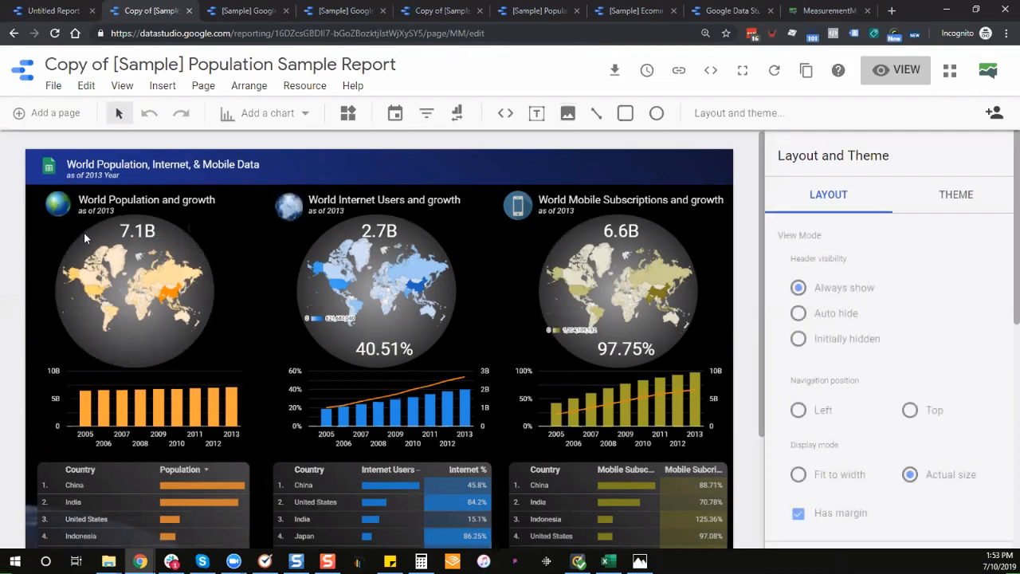
{"action": "left_click", "coordinate": [100, 224]}
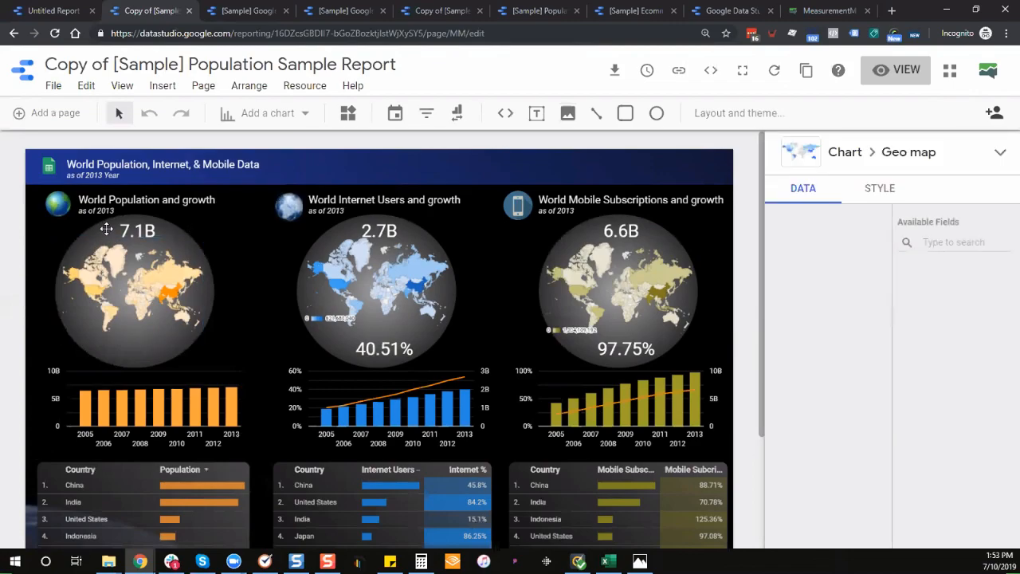
{"action": "left_click", "coordinate": [106, 228]}
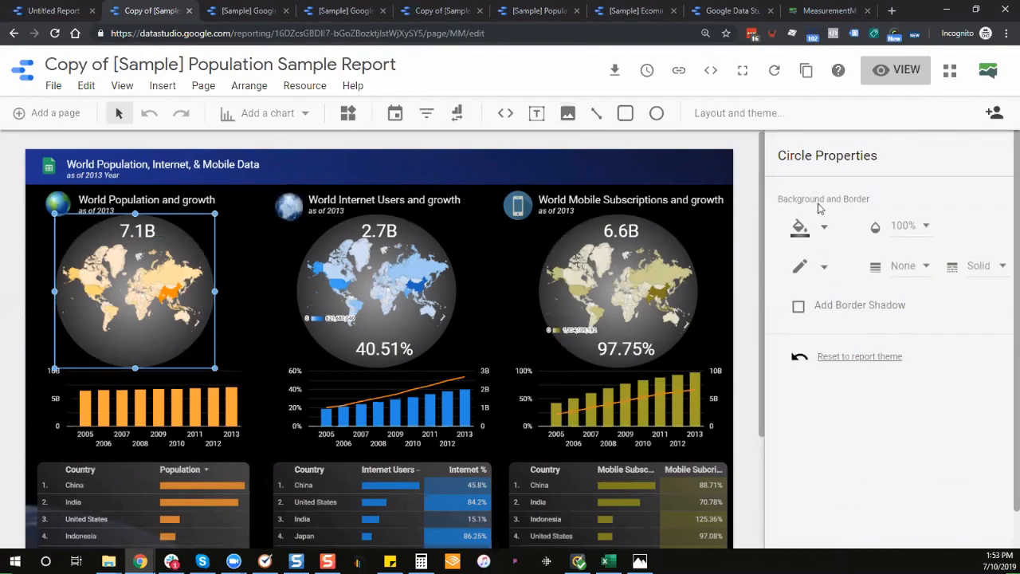
{"action": "left_click", "coordinate": [804, 230]}
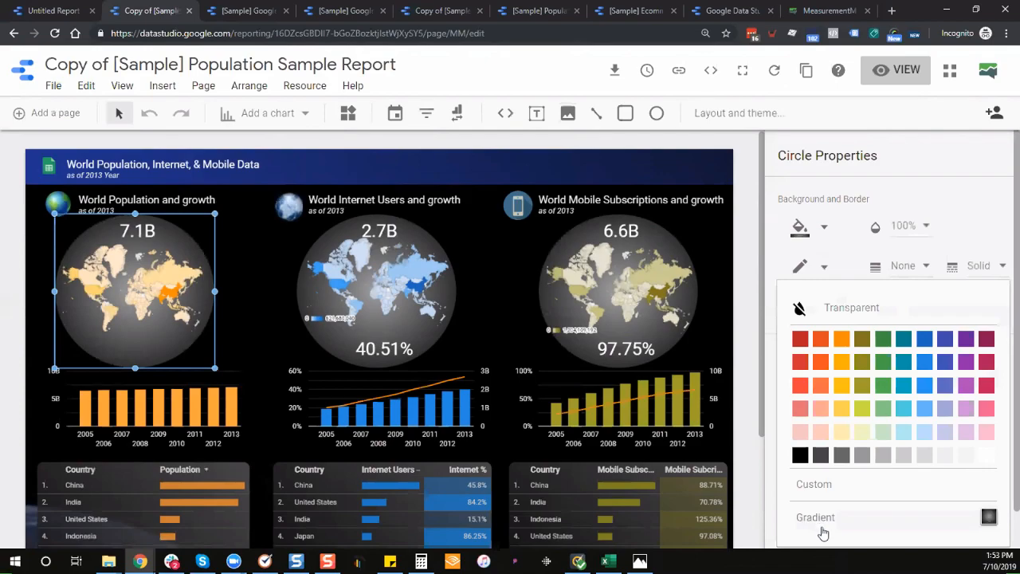
{"action": "left_click", "coordinate": [922, 174]}
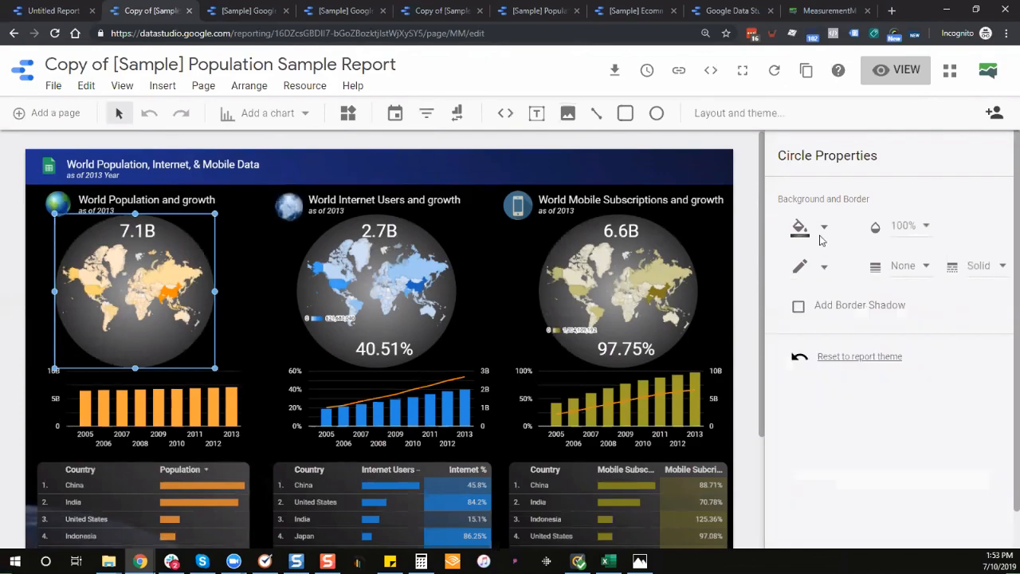
Review the report's layout and theme settings and the properties of the title text and header banner rectangle.
{"action": "left_click", "coordinate": [718, 266]}
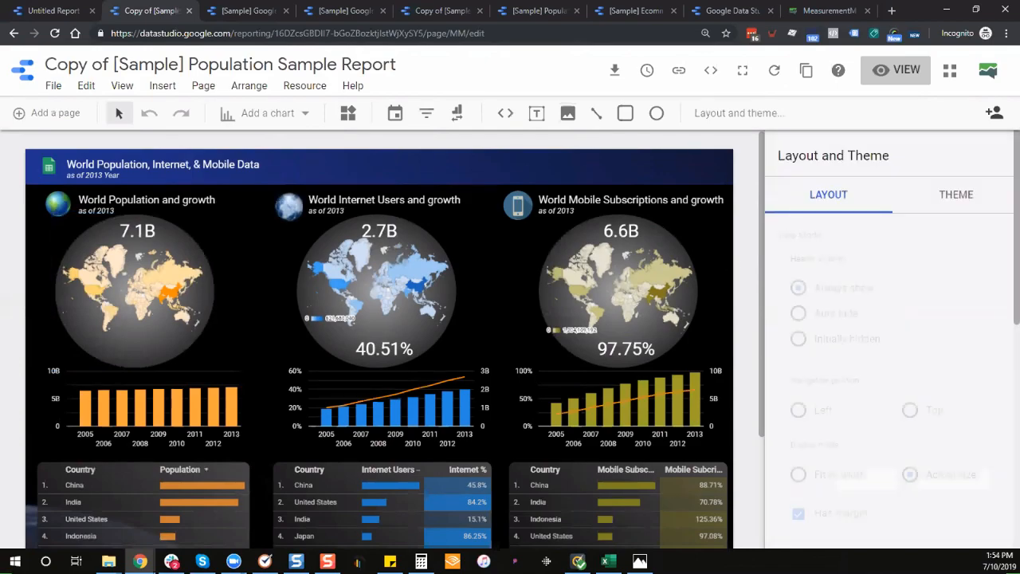
{"action": "scroll", "coordinate": [894, 313], "scroll_direction": "down", "scroll_amount": 3}
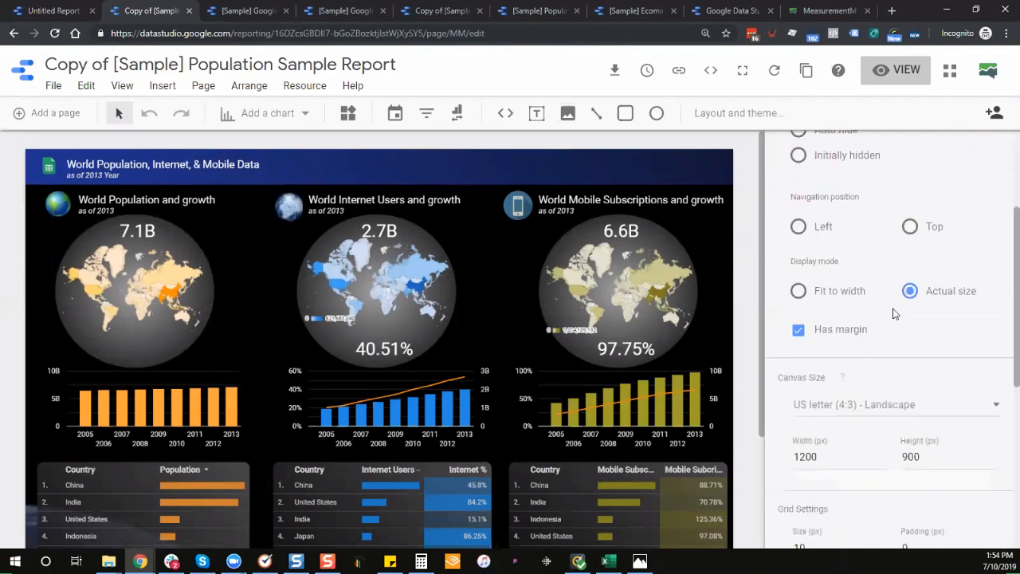
{"action": "scroll", "coordinate": [927, 184], "scroll_direction": "up", "scroll_amount": 3}
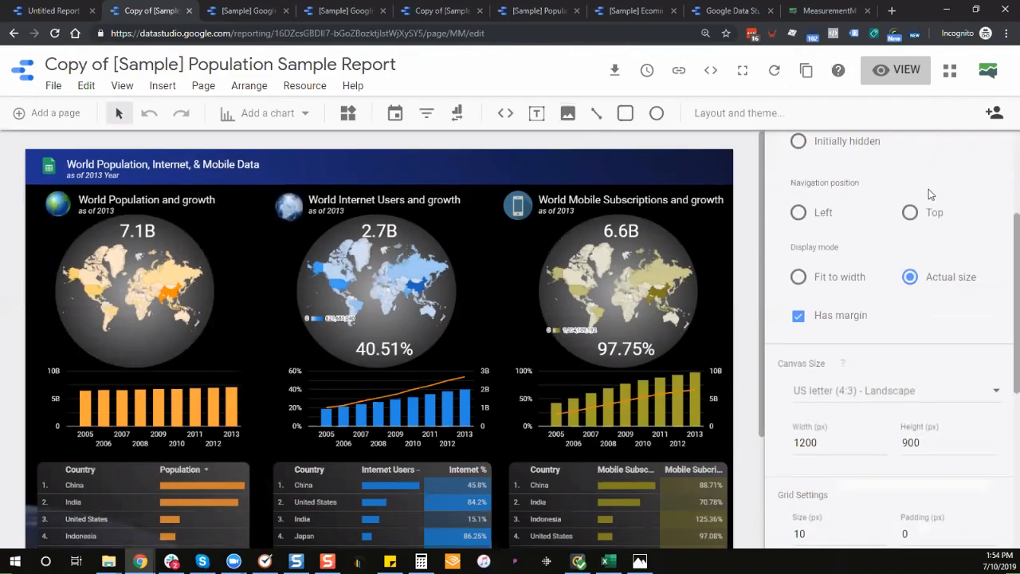
{"action": "left_click", "coordinate": [941, 194]}
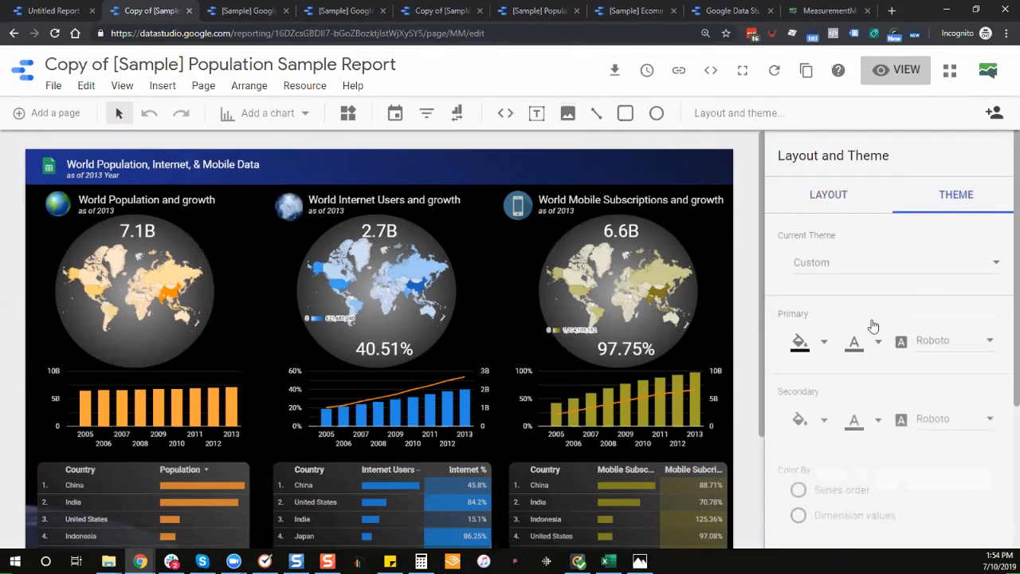
{"action": "scroll", "coordinate": [808, 339], "scroll_direction": "down", "scroll_amount": 1}
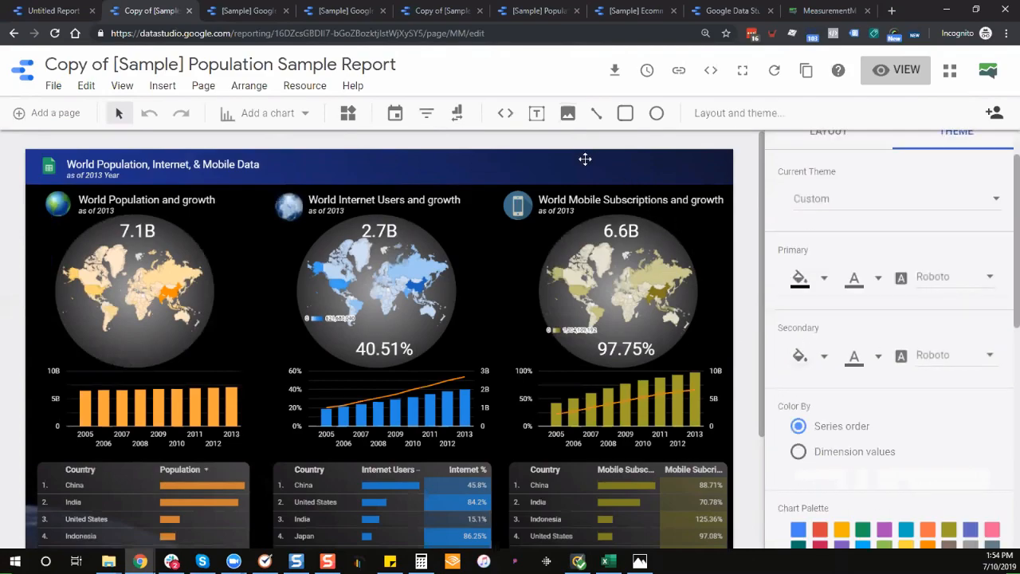
{"action": "left_click", "coordinate": [472, 161]}
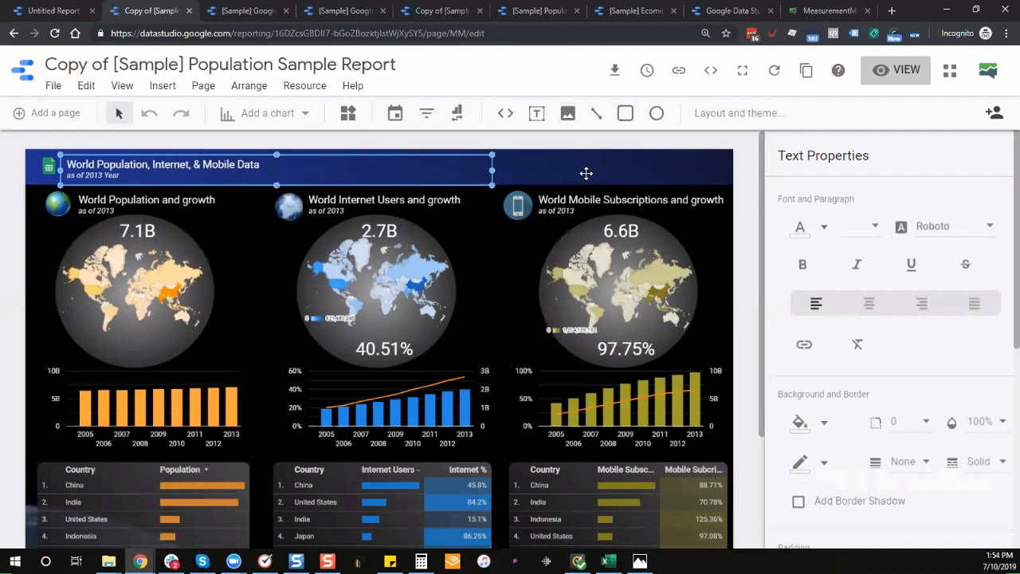
{"action": "left_click", "coordinate": [586, 173]}
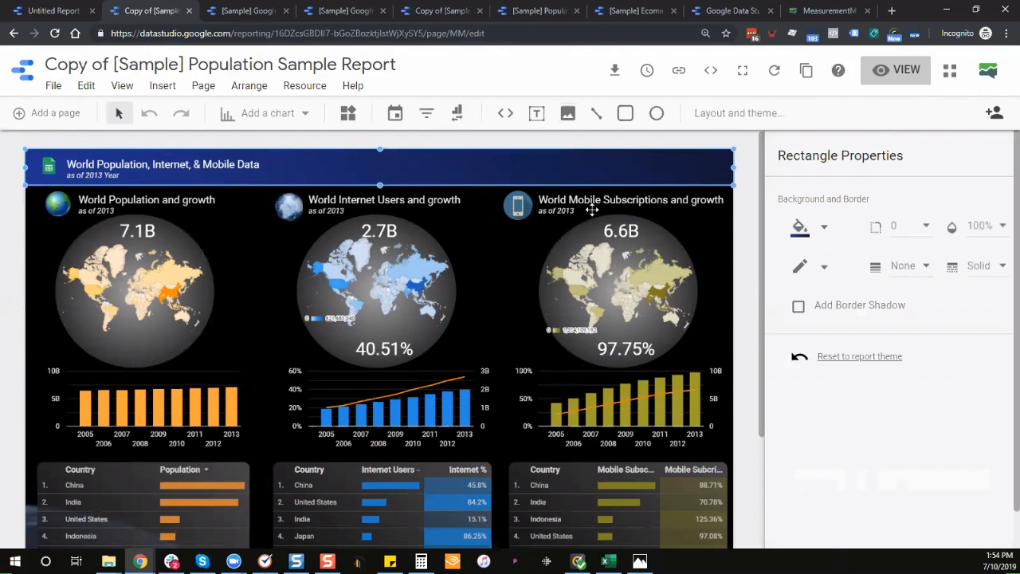
Examine the dimension, metrics, and column style settings of the Internet Users country table.
{"action": "scroll", "coordinate": [476, 228], "scroll_direction": "down", "scroll_amount": 2}
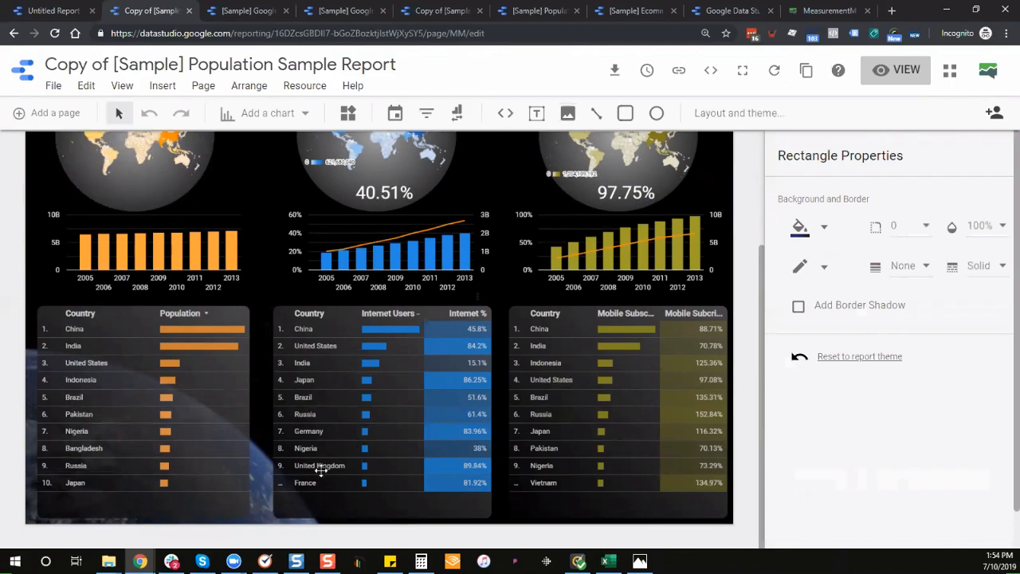
{"action": "left_click", "coordinate": [348, 463]}
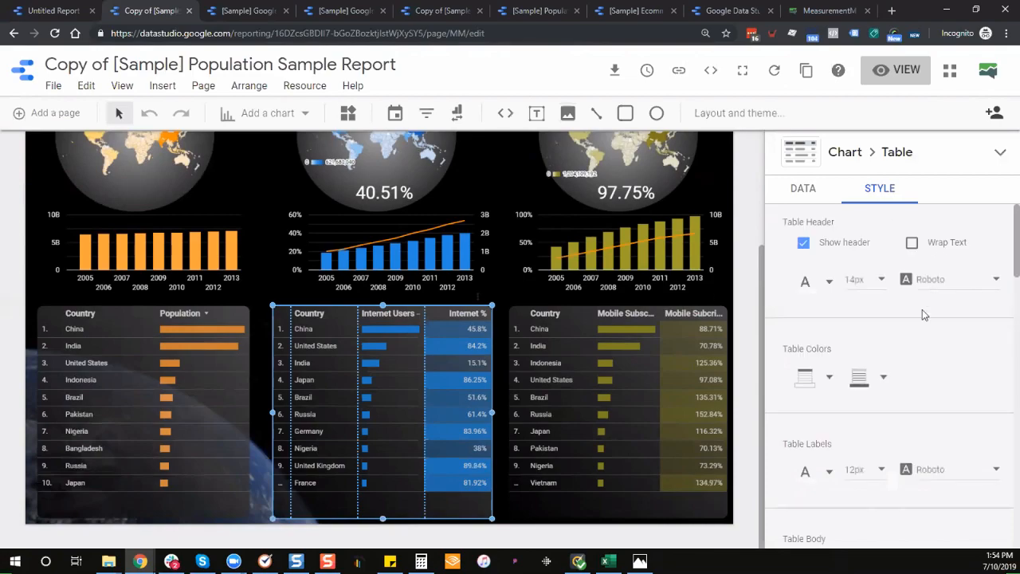
{"action": "scroll", "coordinate": [923, 314], "scroll_direction": "down", "scroll_amount": 1}
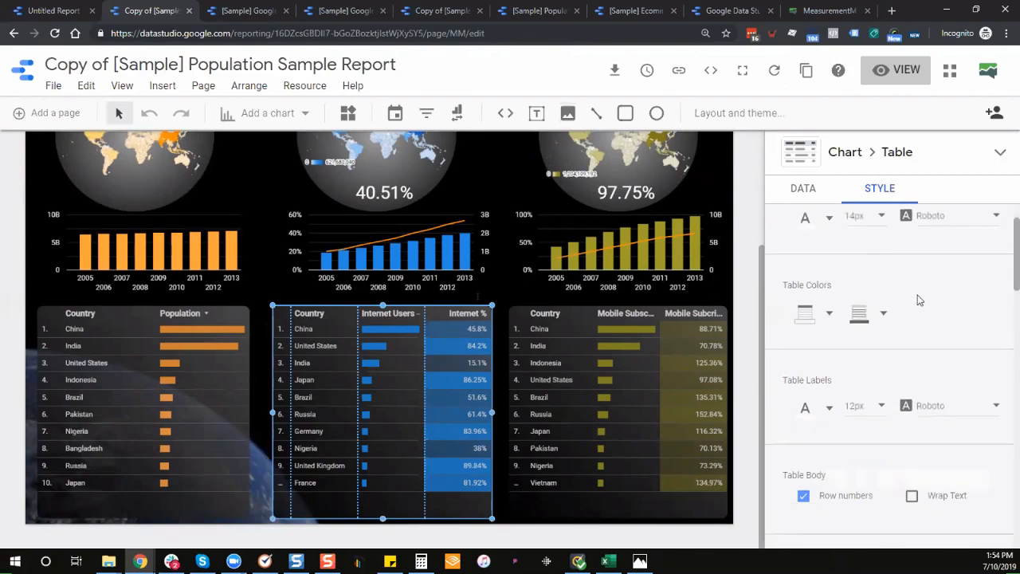
{"action": "left_click", "coordinate": [822, 189]}
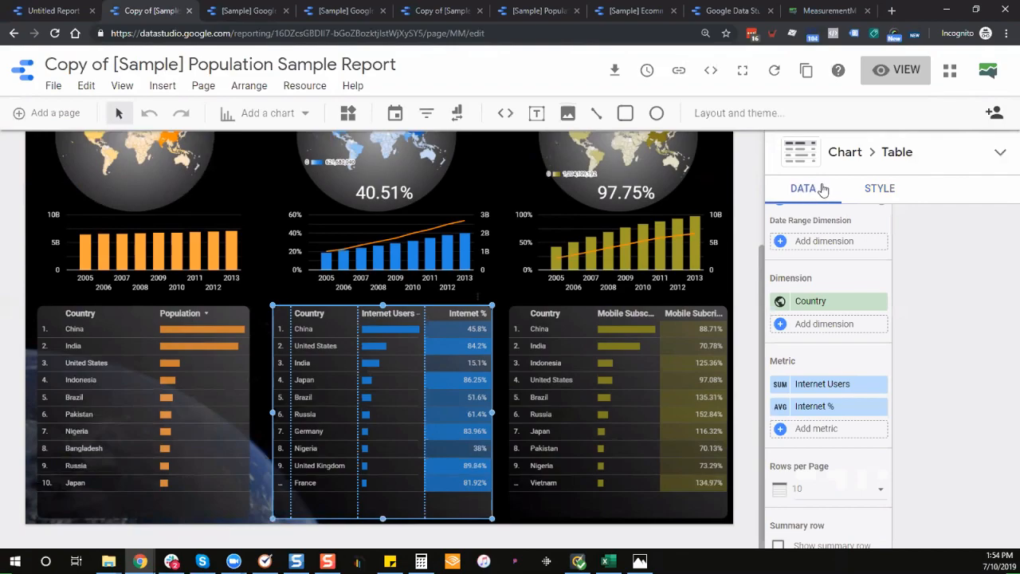
{"action": "left_click", "coordinate": [885, 189]}
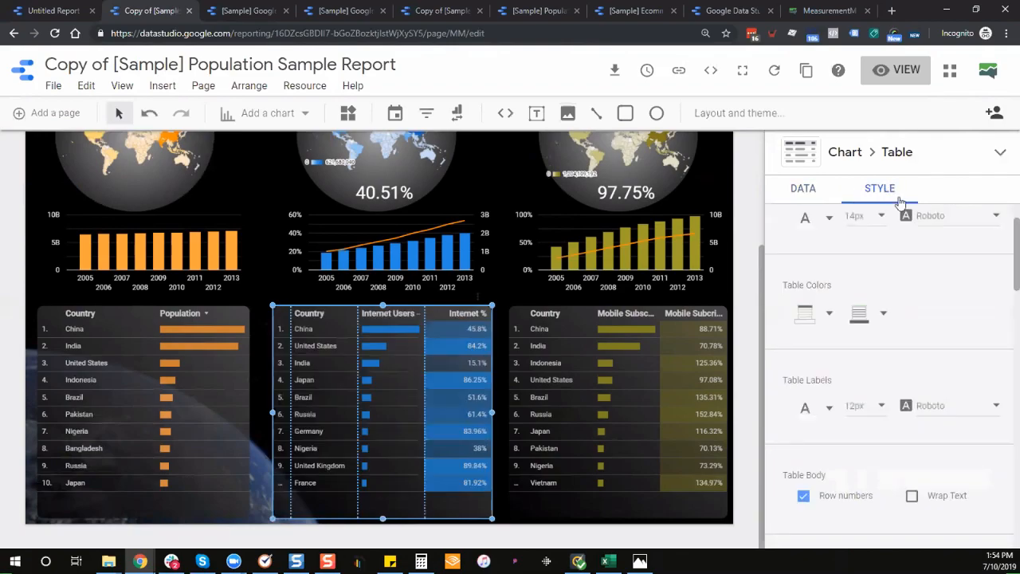
{"action": "scroll", "coordinate": [906, 271], "scroll_direction": "down", "scroll_amount": 3}
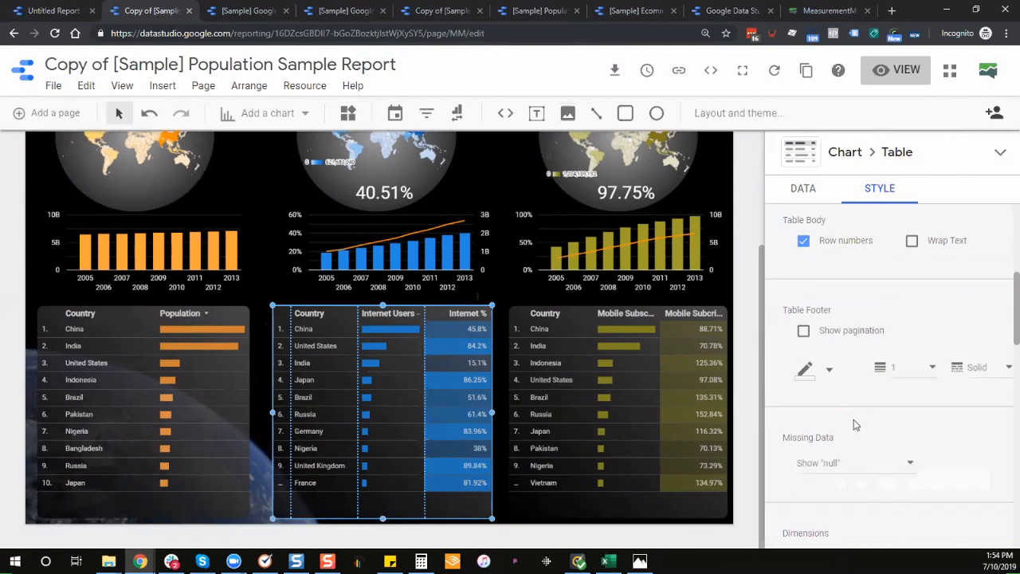
{"action": "scroll", "coordinate": [907, 401], "scroll_direction": "down", "scroll_amount": 3}
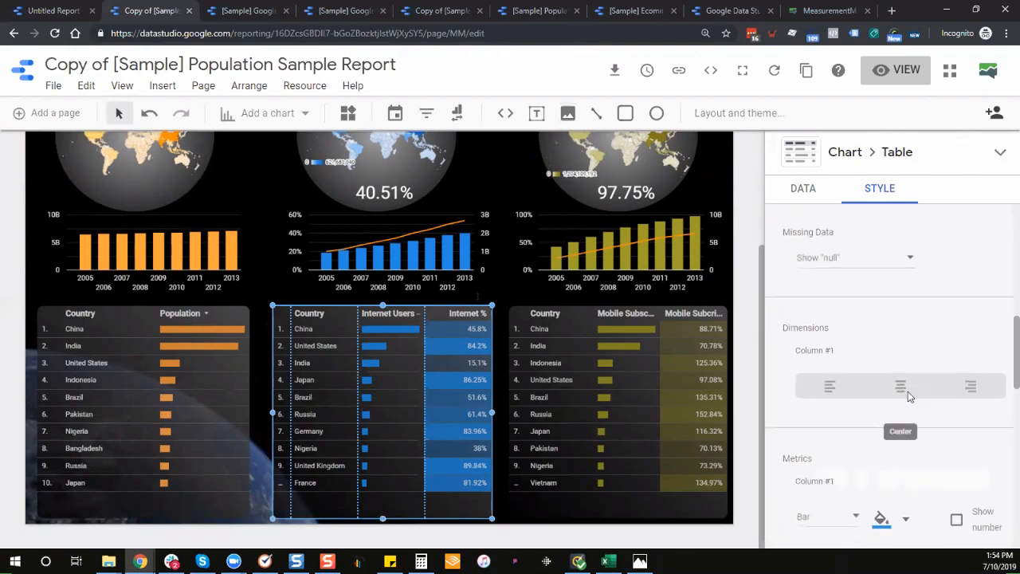
{"action": "scroll", "coordinate": [909, 396], "scroll_direction": "down", "scroll_amount": 3}
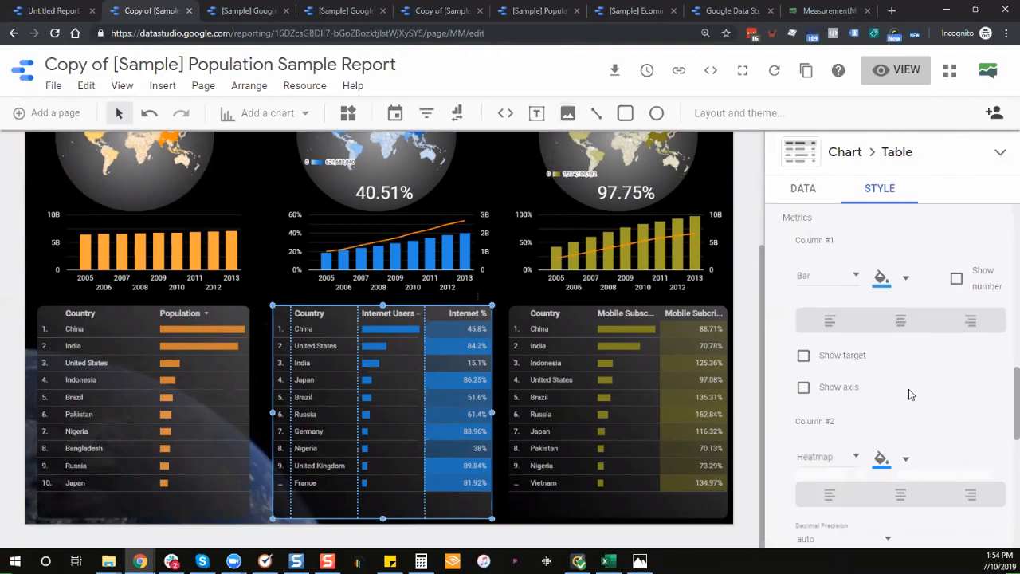
Set the border radius of the Internet Users country table to 25.
{"action": "scroll", "coordinate": [909, 392], "scroll_direction": "down", "scroll_amount": 3}
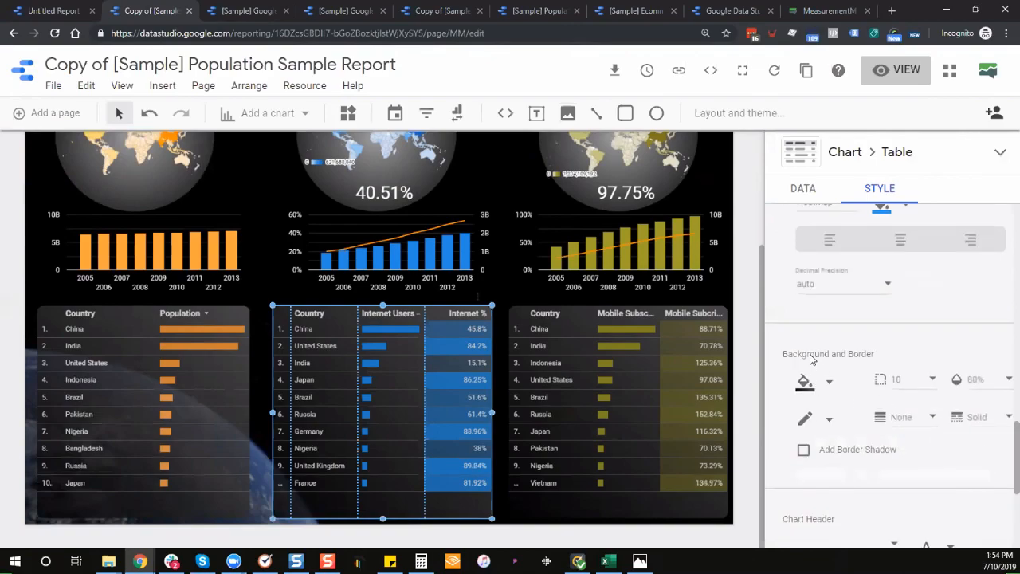
{"action": "left_click", "coordinate": [924, 389]}
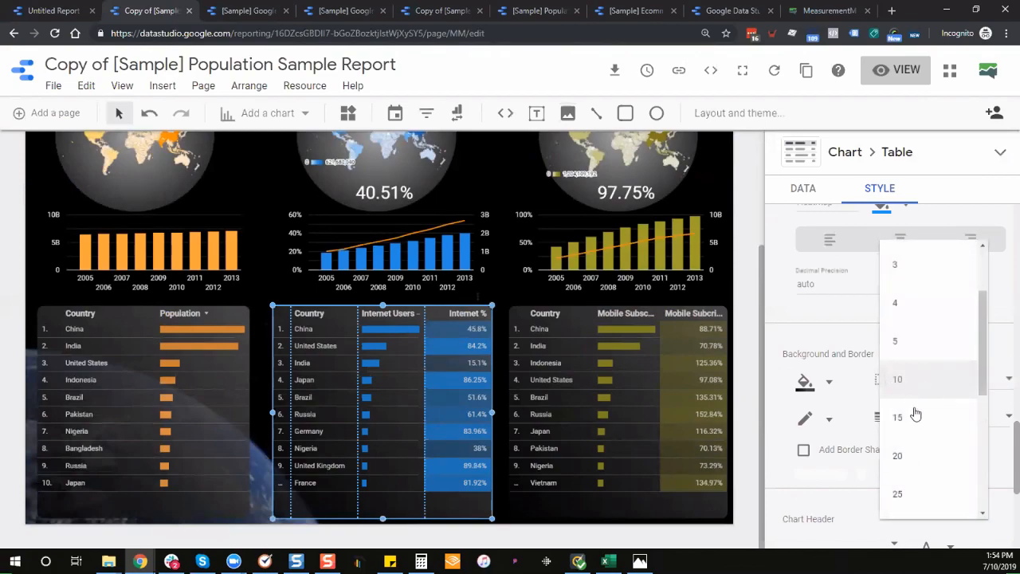
{"action": "left_click", "coordinate": [922, 501]}
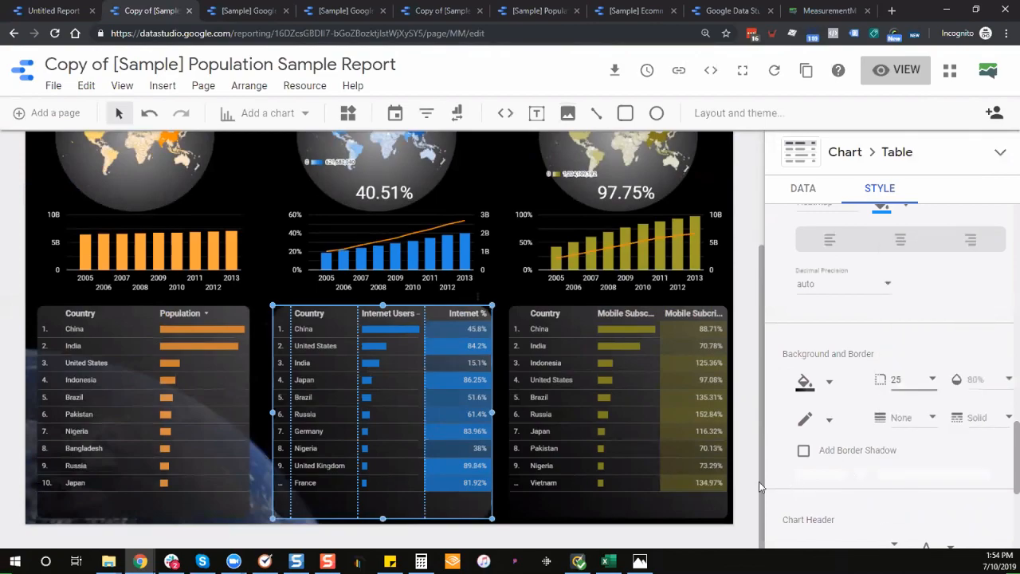
{"action": "left_click", "coordinate": [509, 184]}
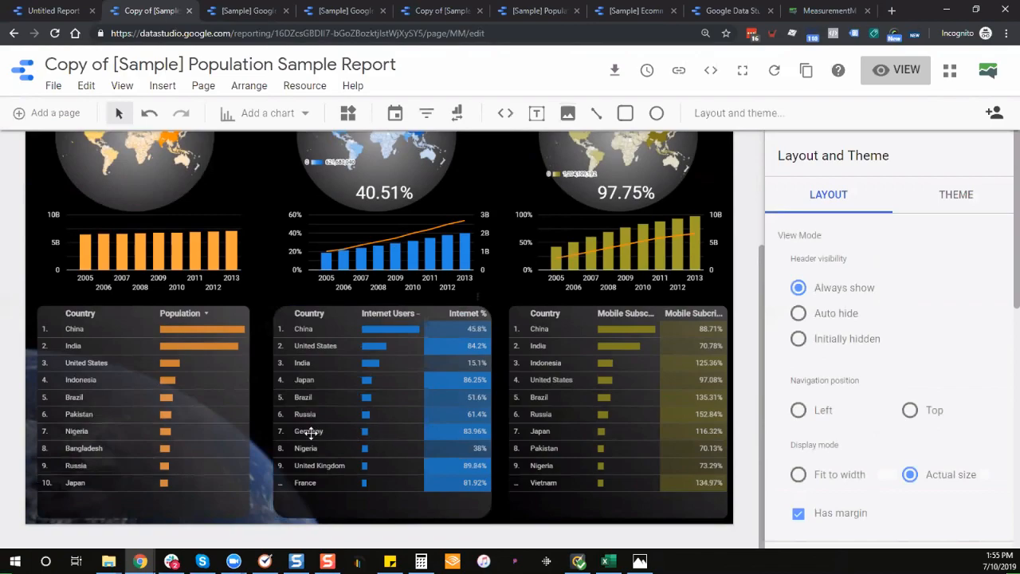
Move the earth.jpg image behind the tables up and to the right, and bring it back to the page's lower-left corner.
{"action": "left_click", "coordinate": [254, 496]}
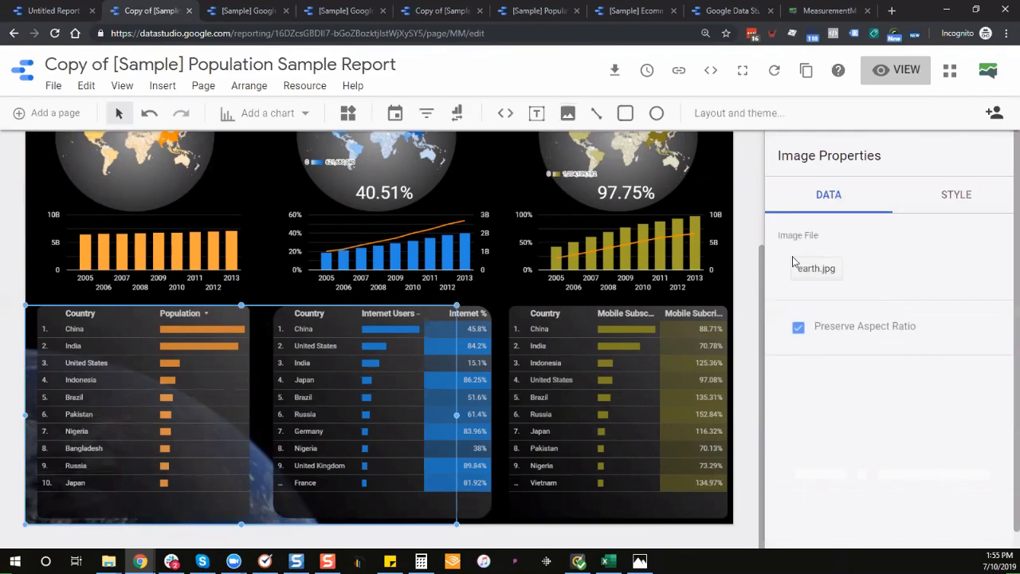
{"action": "key", "text": "Up"}
{"action": "key", "text": "Up"}
{"action": "key", "text": "Up"}
{"action": "key", "text": "Up"}
{"action": "key", "text": "Up"}
{"action": "key", "text": "Up"}
{"action": "key", "text": "Up"}
{"action": "key", "text": "Up"}
{"action": "key", "text": "Up"}
{"action": "key", "text": "Up"}
{"action": "key", "text": "Up"}
{"action": "key", "text": "Up"}
{"action": "key", "text": "Up"}
{"action": "key", "text": "Up"}
{"action": "key", "text": "Up"}
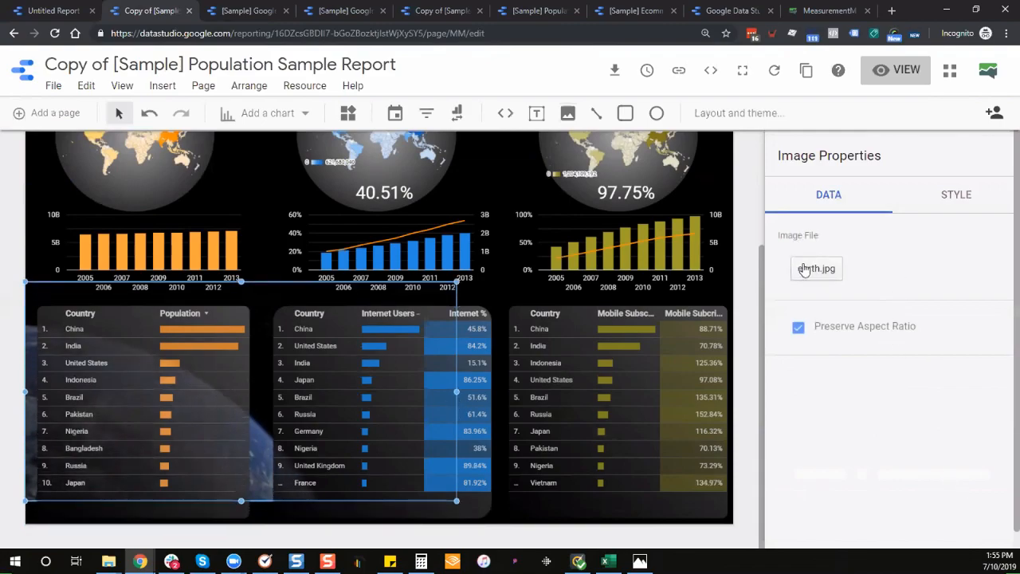
{"action": "key", "text": "Right"}
{"action": "key", "text": "Right"}
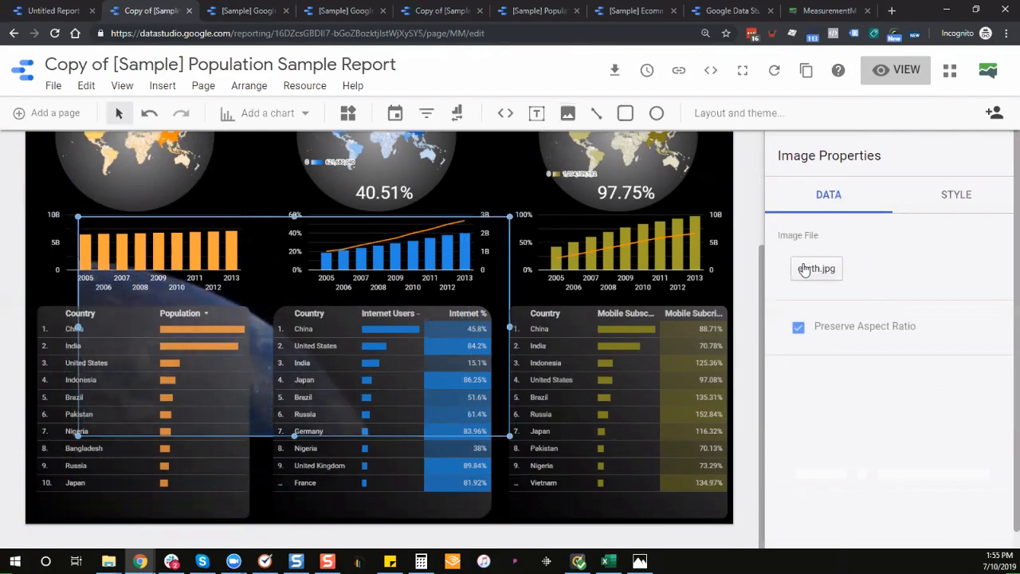
{"action": "key", "text": "Left"}
{"action": "key", "text": "Left"}
{"action": "key", "text": "Down"}
{"action": "key", "text": "Down"}
{"action": "key", "text": "Down"}
{"action": "key", "text": "Down"}
{"action": "key", "text": "Down"}
{"action": "key", "text": "Down"}
{"action": "key", "text": "Down"}
{"action": "key", "text": "Down"}
{"action": "key", "text": "Down"}
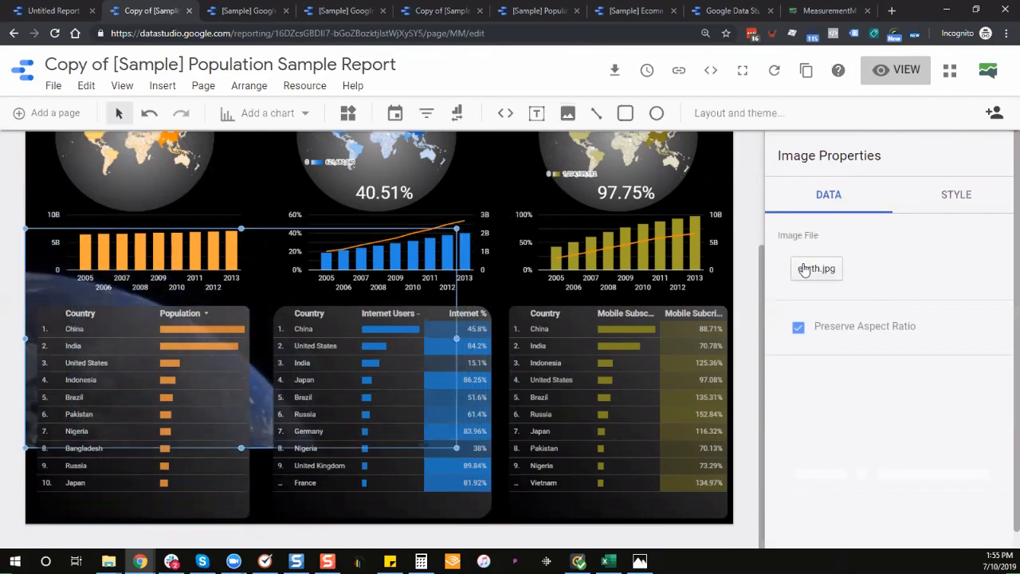
{"action": "key", "text": "Down"}
{"action": "key", "text": "Down"}
{"action": "key", "text": "Down"}
{"action": "key", "text": "Down"}
{"action": "key", "text": "Down"}
{"action": "key", "text": "Down"}
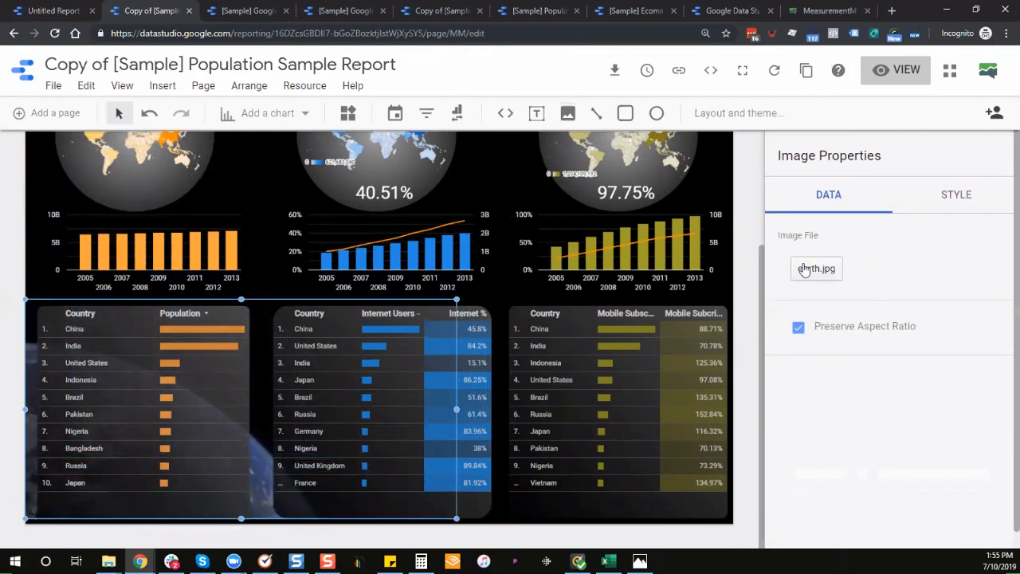
Inspect the World Mobile Subscriptions and growth heading and the phone icon beside it.
{"action": "scroll", "coordinate": [233, 218], "scroll_direction": "up", "scroll_amount": 2}
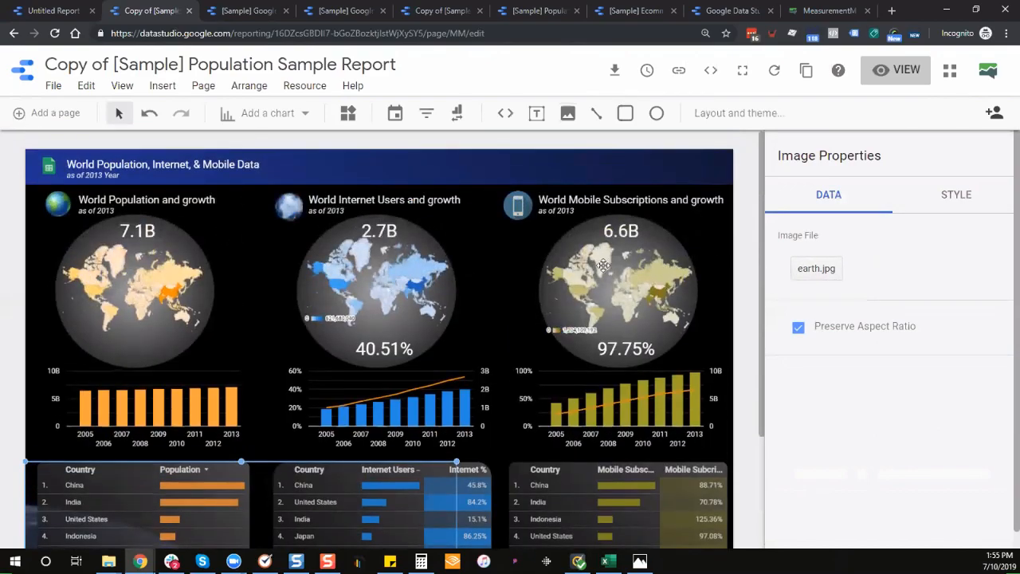
{"action": "scroll", "coordinate": [650, 299], "scroll_direction": "down", "scroll_amount": 2}
{"action": "scroll", "coordinate": [654, 293], "scroll_direction": "up", "scroll_amount": 2}
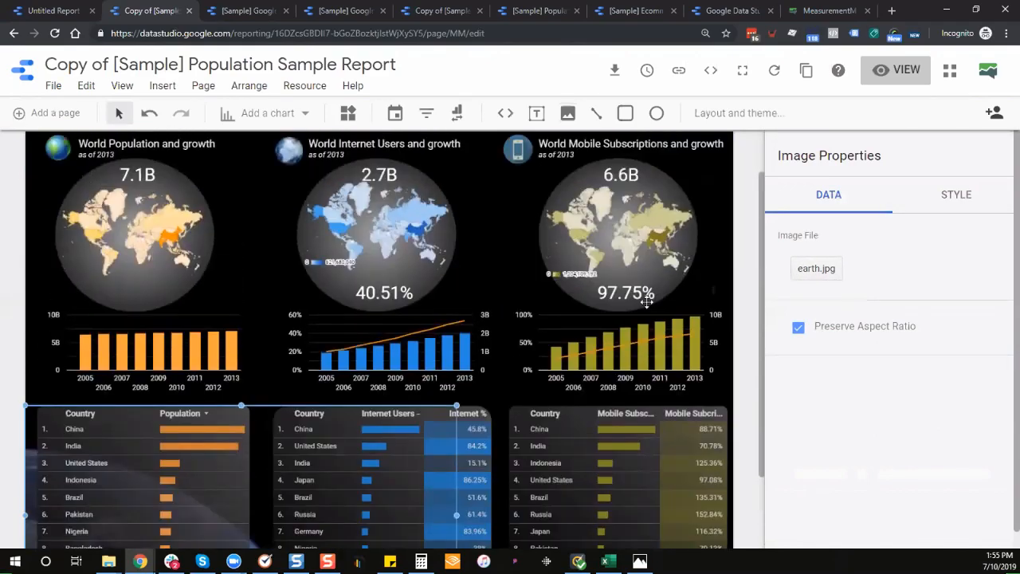
{"action": "left_click", "coordinate": [569, 206]}
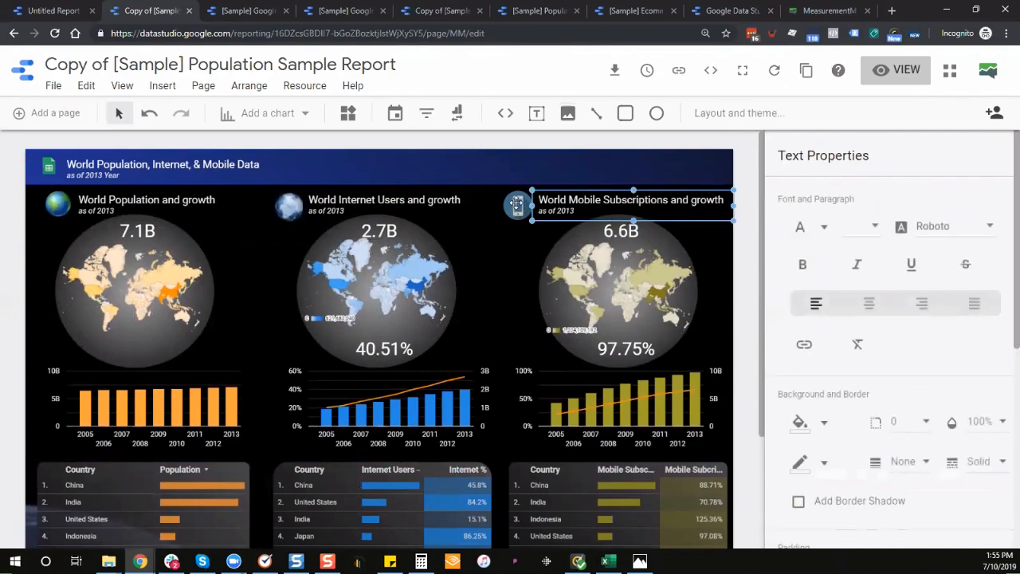
{"action": "left_click", "coordinate": [516, 204]}
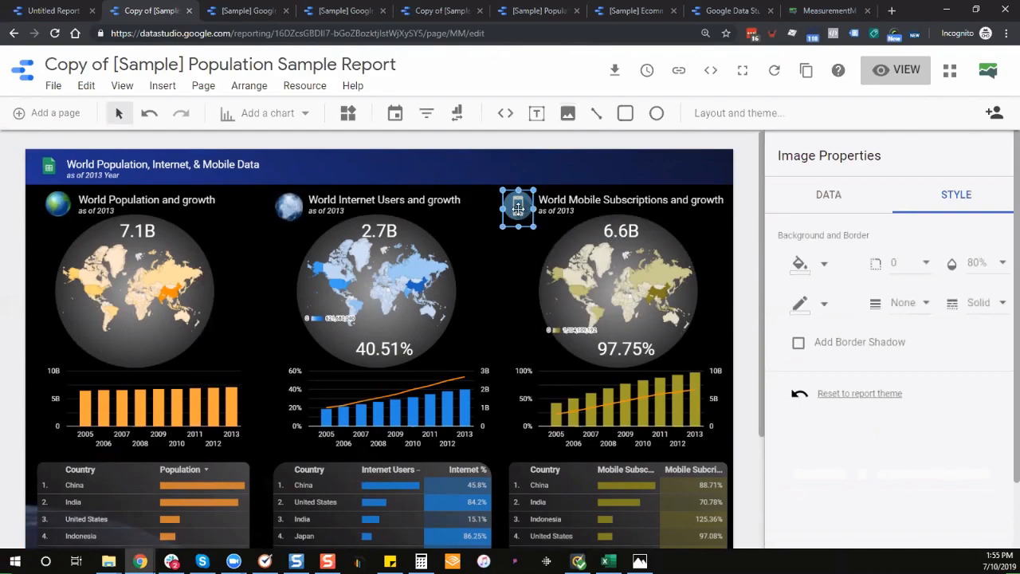
Fine-tune the horizontal position of the phone icon beside the World Mobile Subscriptions heading and check its image file.
{"action": "left_click_drag", "start_coordinate": [523, 209], "coordinate": [517, 209]}
{"action": "key", "text": "Left"}
{"action": "key", "text": "Right"}
{"action": "key", "text": "Right"}
{"action": "left_click", "coordinate": [814, 191]}
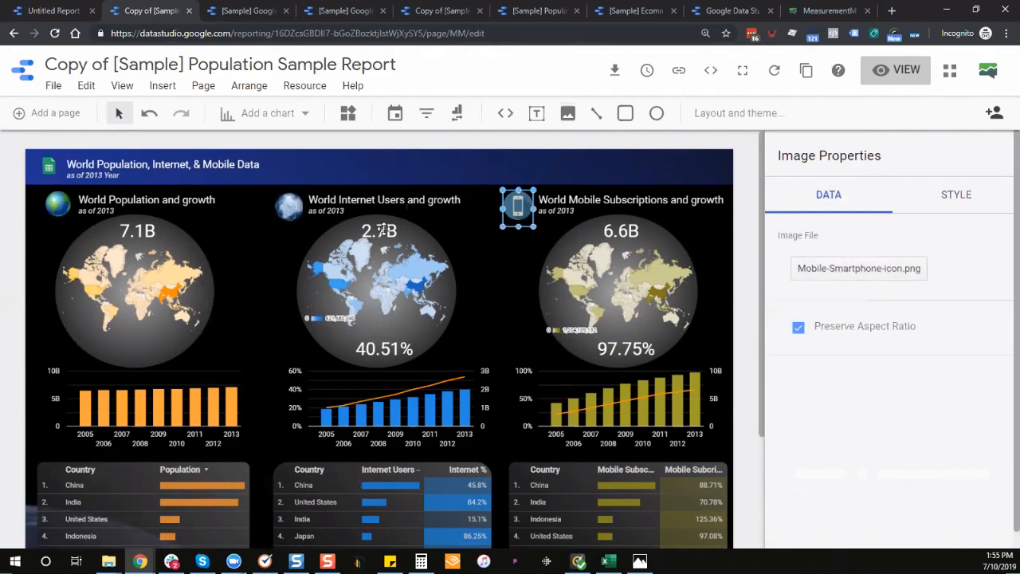
Inspect the globe icons beside the Internet Users and Population headings and the data settings of the population geo map.
{"action": "left_click", "coordinate": [289, 206]}
{"action": "left_click", "coordinate": [60, 205]}
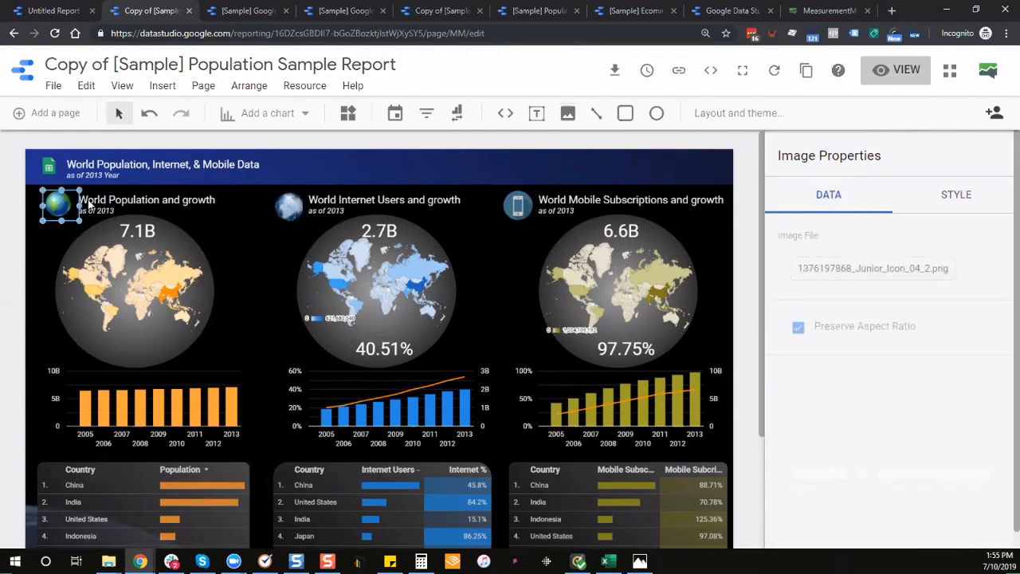
{"action": "left_click", "coordinate": [120, 265]}
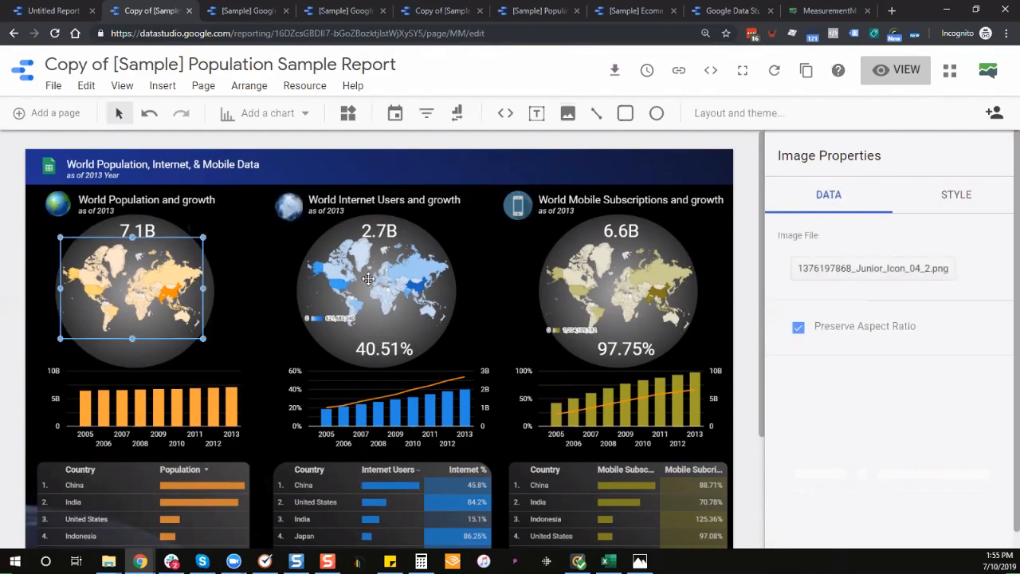
Review the layout of the maps, charts, and country tables on the sample page, and return to the Untitled Report.
{"action": "scroll", "coordinate": [698, 340], "scroll_direction": "down", "scroll_amount": 2}
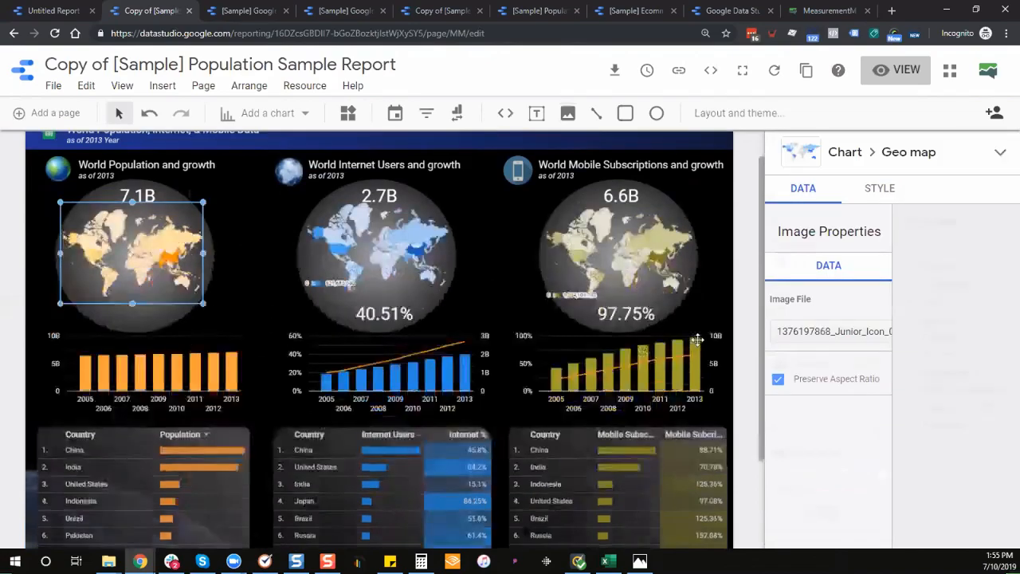
{"action": "scroll", "coordinate": [697, 340], "scroll_direction": "down", "scroll_amount": 3}
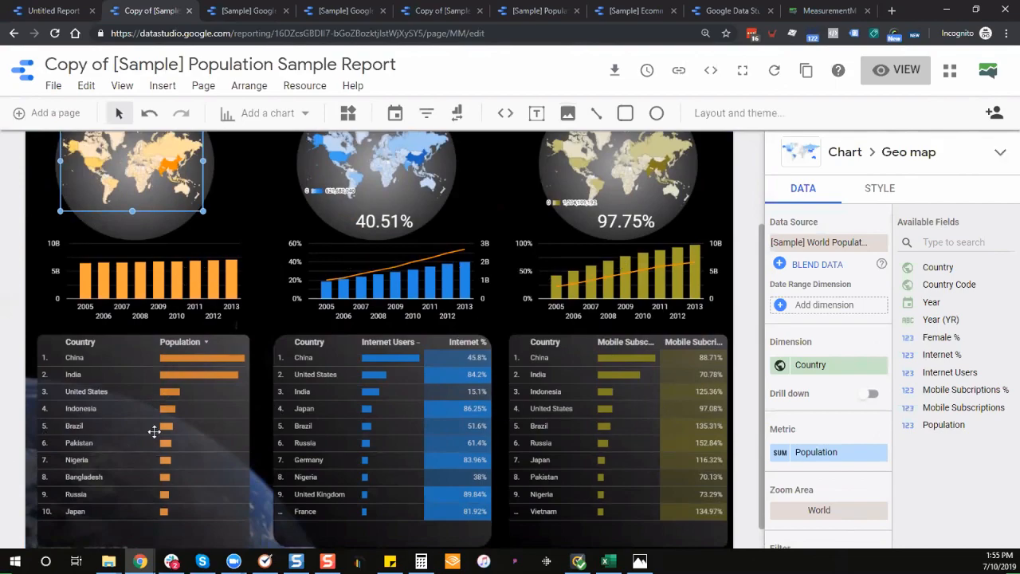
{"action": "scroll", "coordinate": [487, 386], "scroll_direction": "down", "scroll_amount": 1}
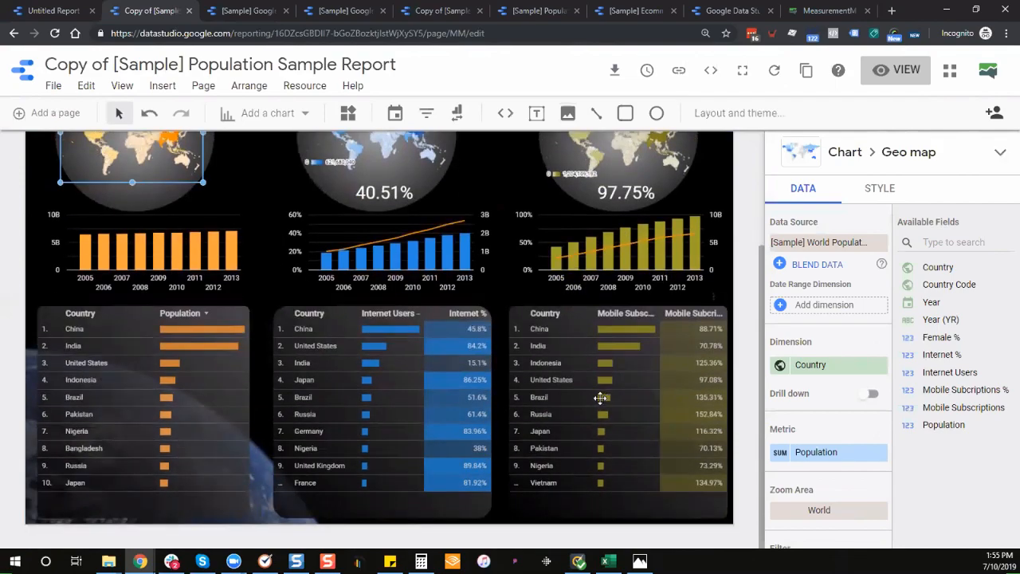
{"action": "scroll", "coordinate": [601, 398], "scroll_direction": "up", "scroll_amount": 5}
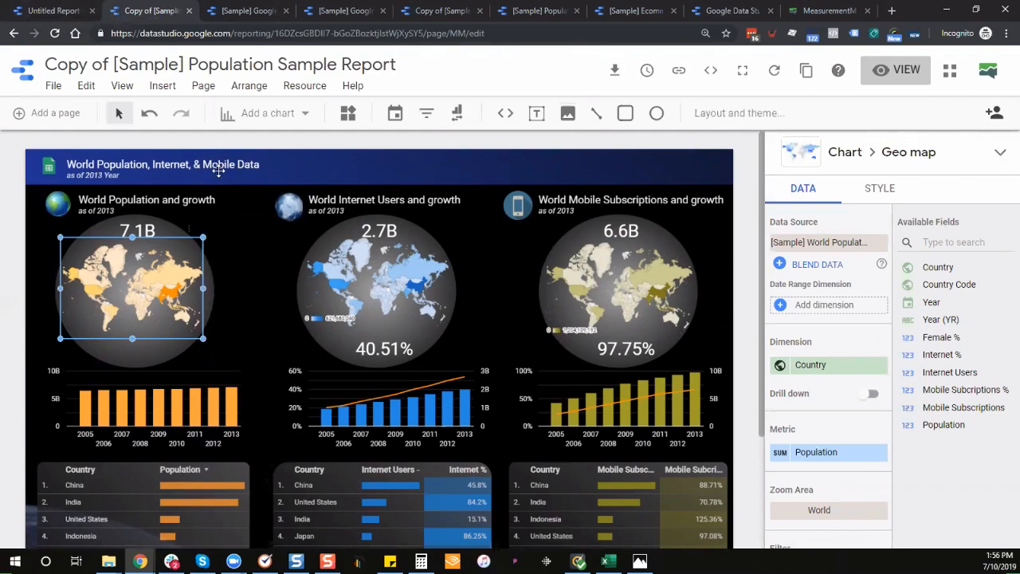
{"action": "scroll", "coordinate": [218, 171], "scroll_direction": "down", "scroll_amount": 1}
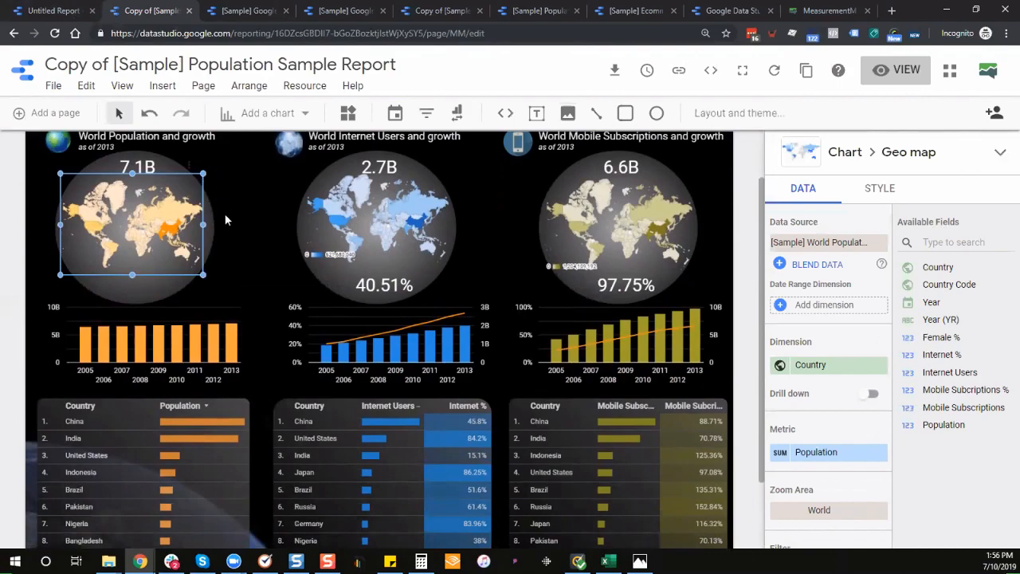
{"action": "scroll", "coordinate": [226, 220], "scroll_direction": "down", "scroll_amount": 1}
{"action": "scroll", "coordinate": [227, 217], "scroll_direction": "up", "scroll_amount": 2}
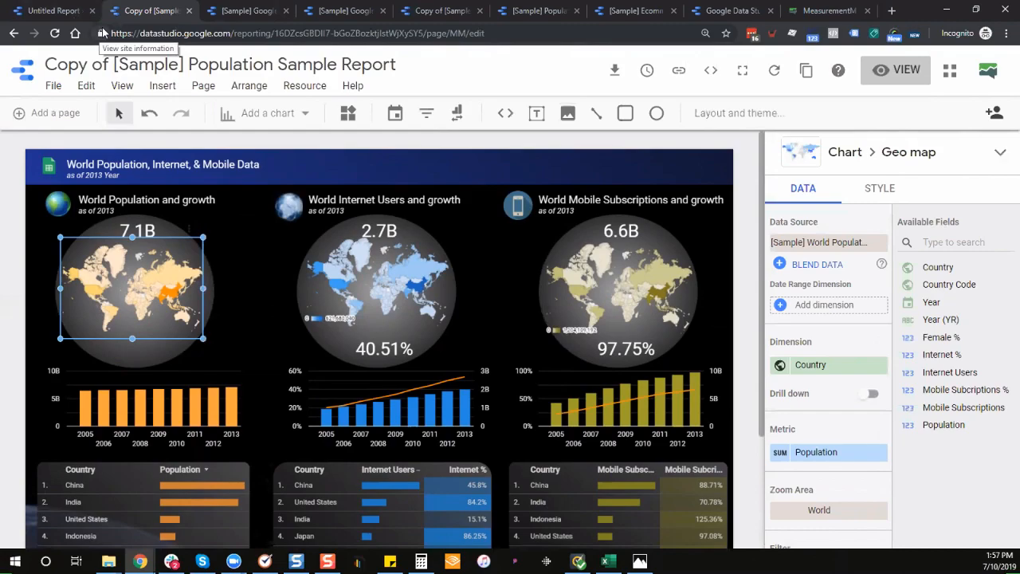
{"action": "left_click", "coordinate": [56, 10]}
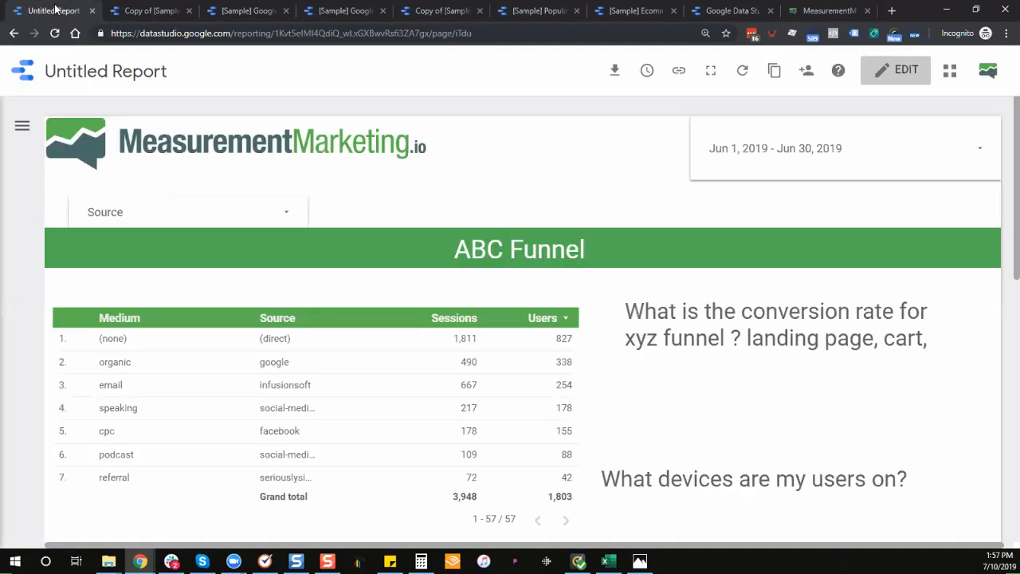